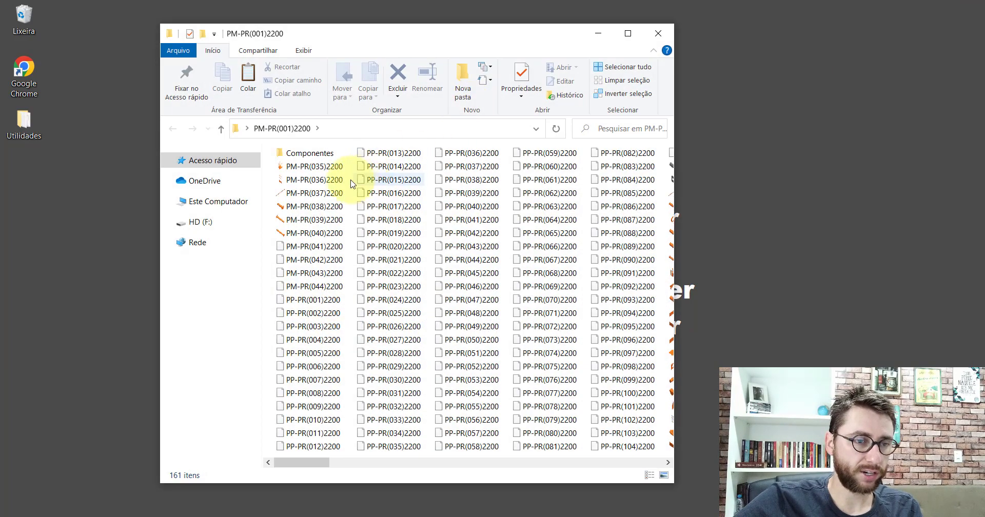
- Close the PM-PR(001)2200 folder window and switch to the lift assembly in SOLIDWORKS
left_click(325, 170)
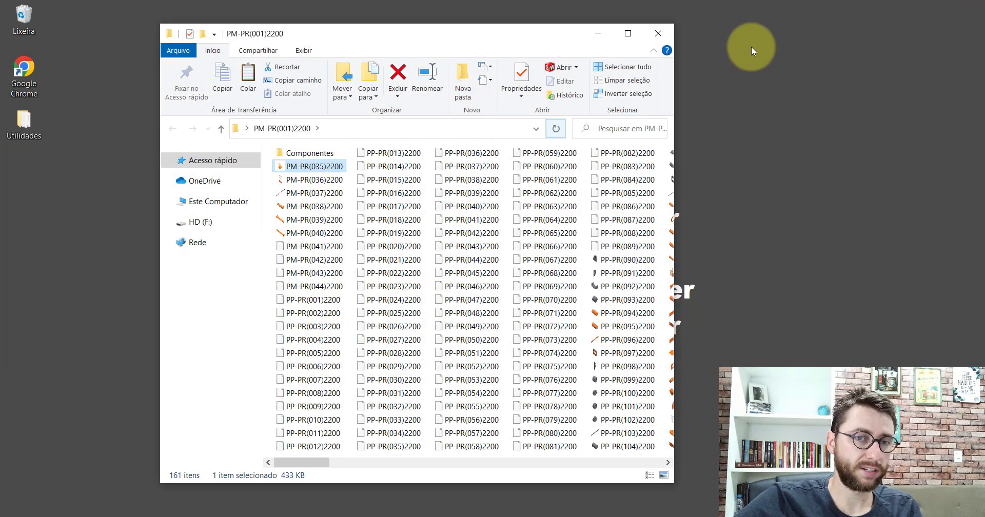
left_click(658, 33)
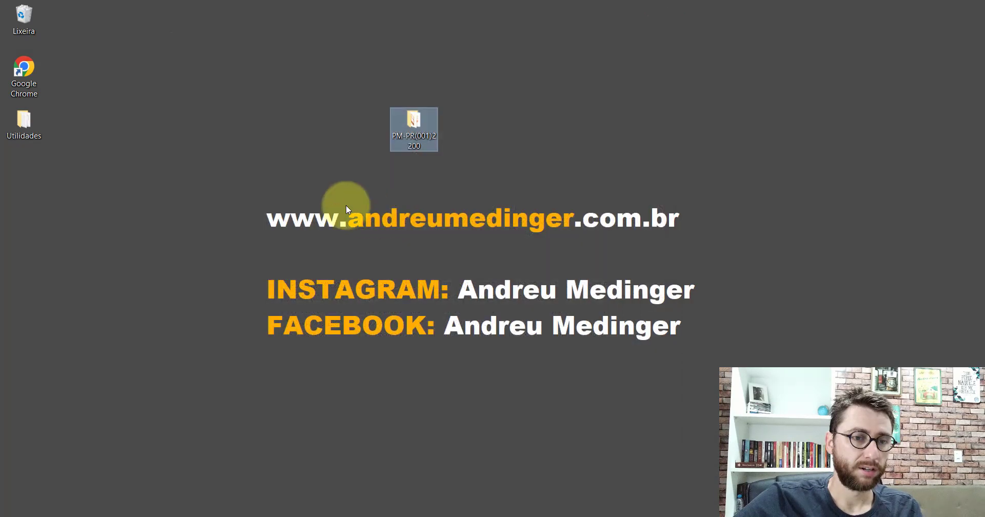
left_click(607, 131)
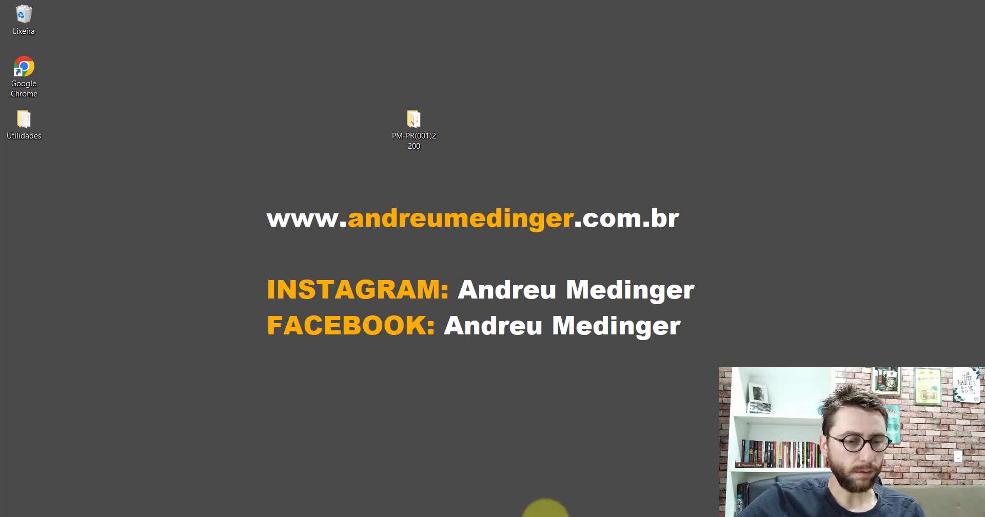
left_click(534, 516)
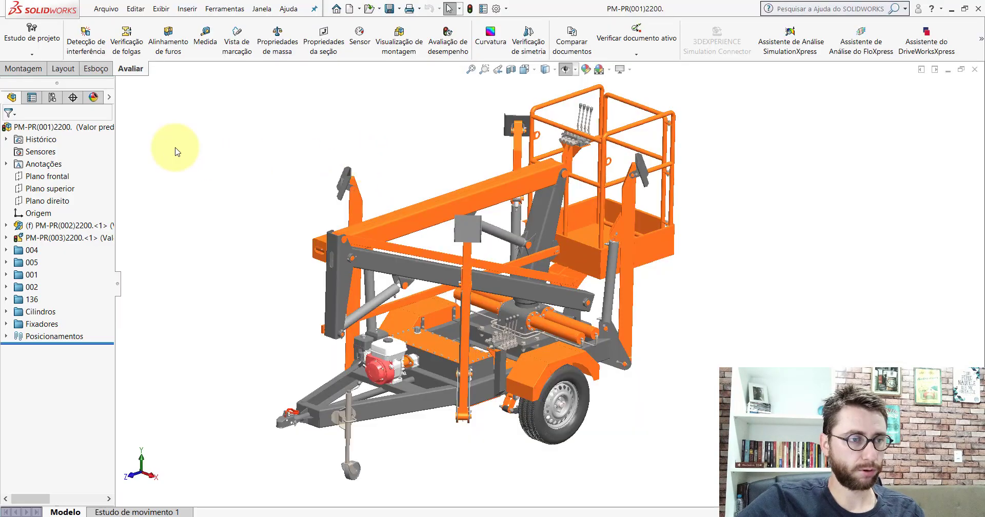
- Filter the component tree by "(034" and open the PM-PR(034)2200 subassembly in its own window
left_click(77, 112)
type("(")
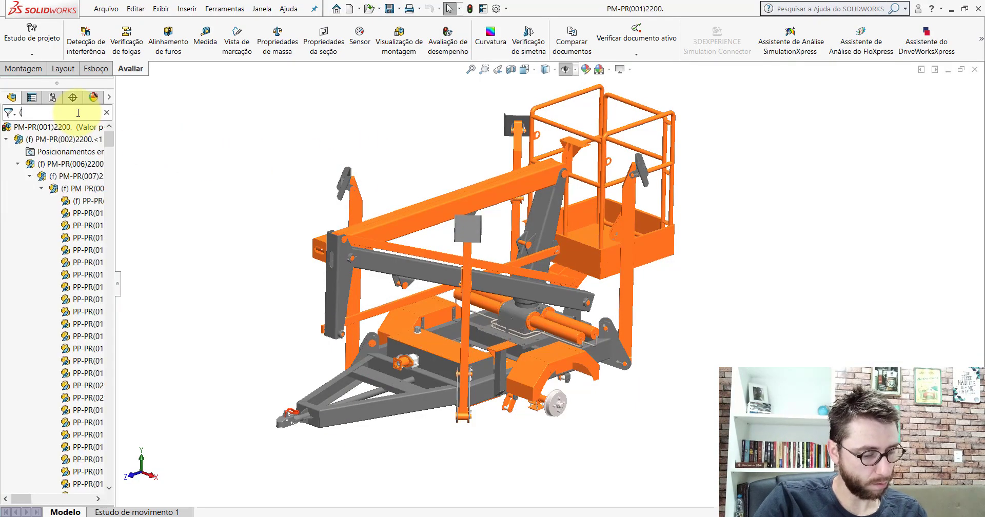
type("034")
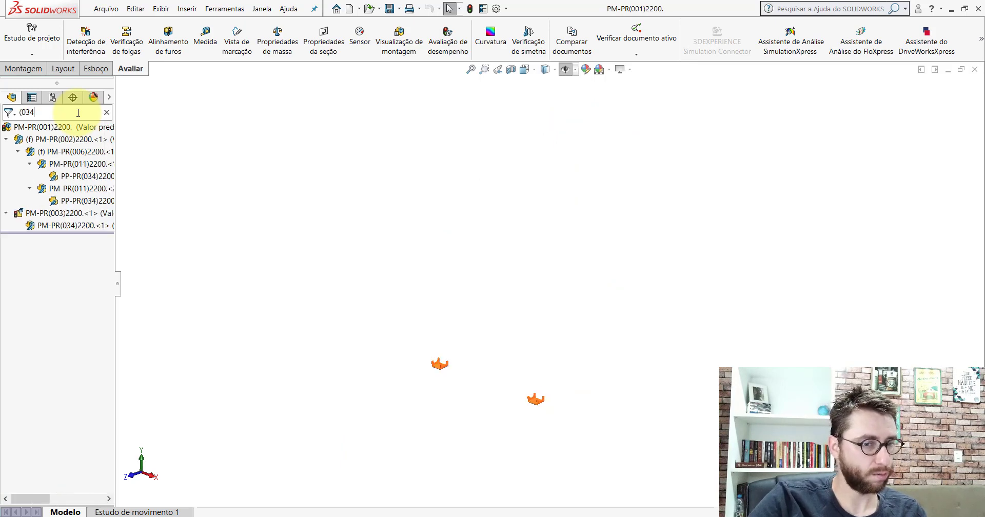
left_click(77, 226)
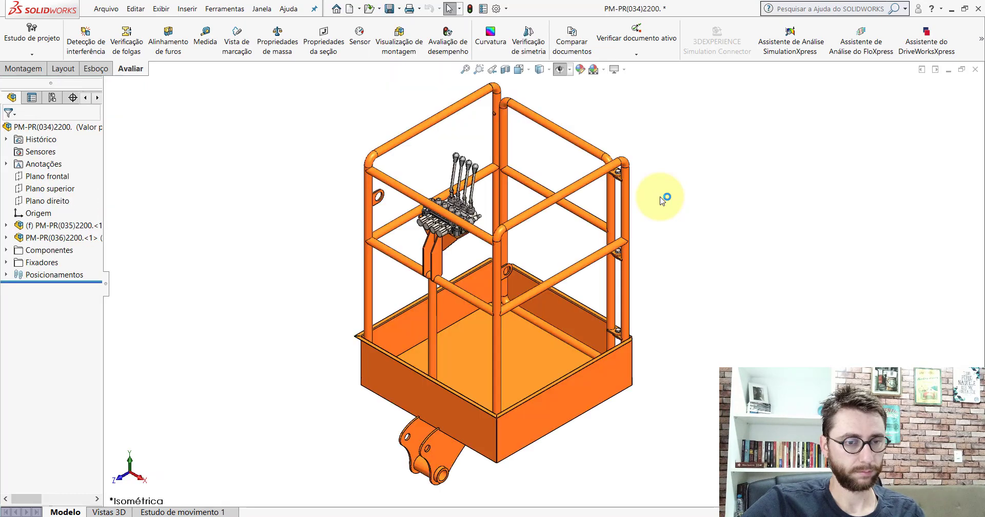
- Set the cage assembly's display style to shaded without edges
left_click(539, 69)
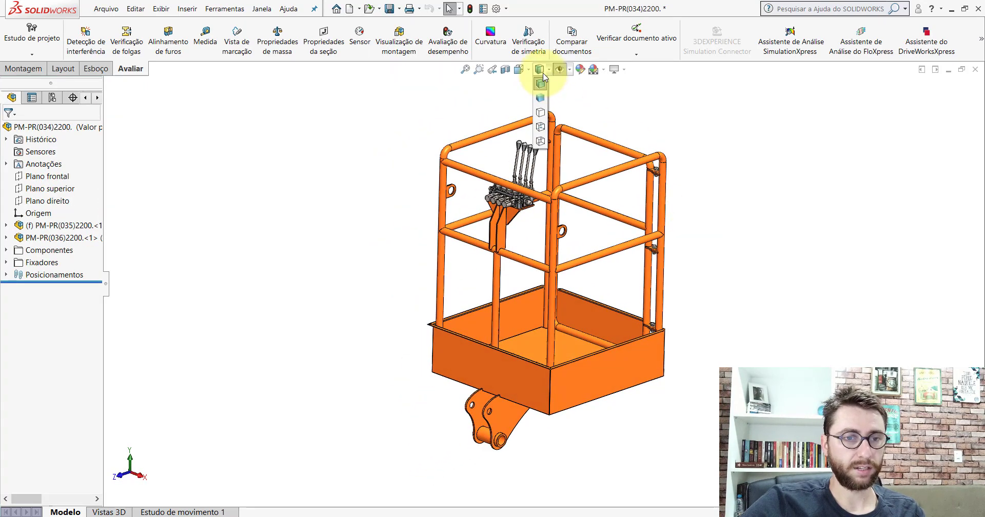
left_click(539, 99)
scroll(623, 266, "up", 3)
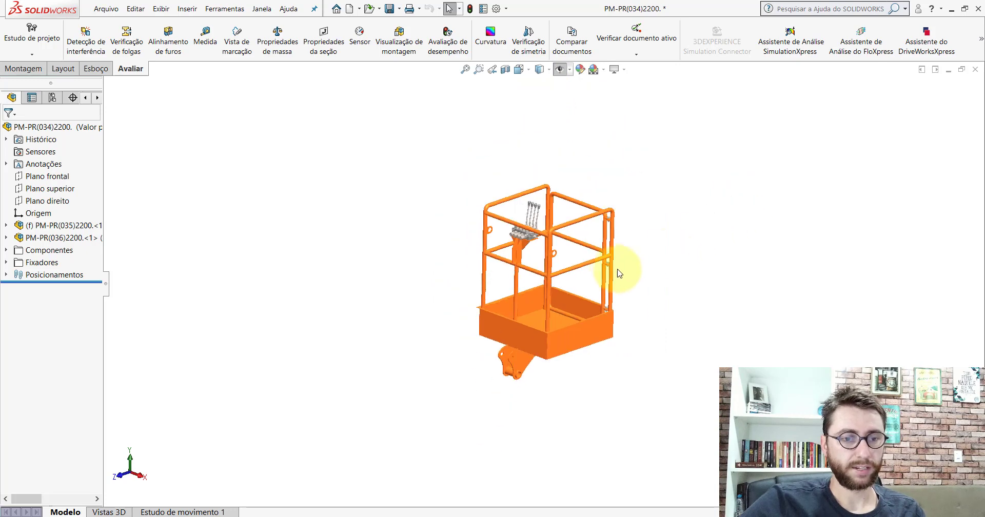
scroll(616, 276, "down", 2)
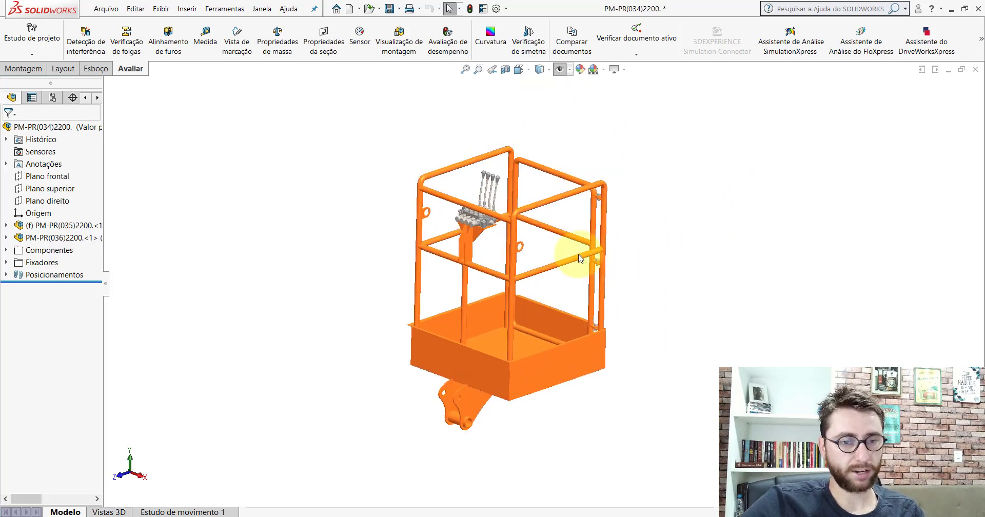
- Locate the PM-PR(035)2200 and PM-PR(036)2200 subassemblies and the PQD-001 part from the Componentes folder in the model
left_click(56, 229)
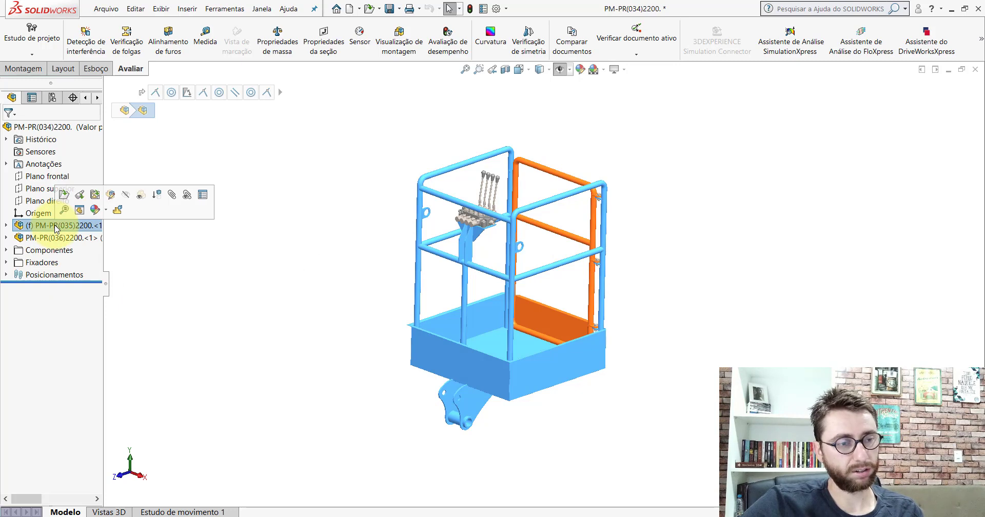
left_click(58, 237)
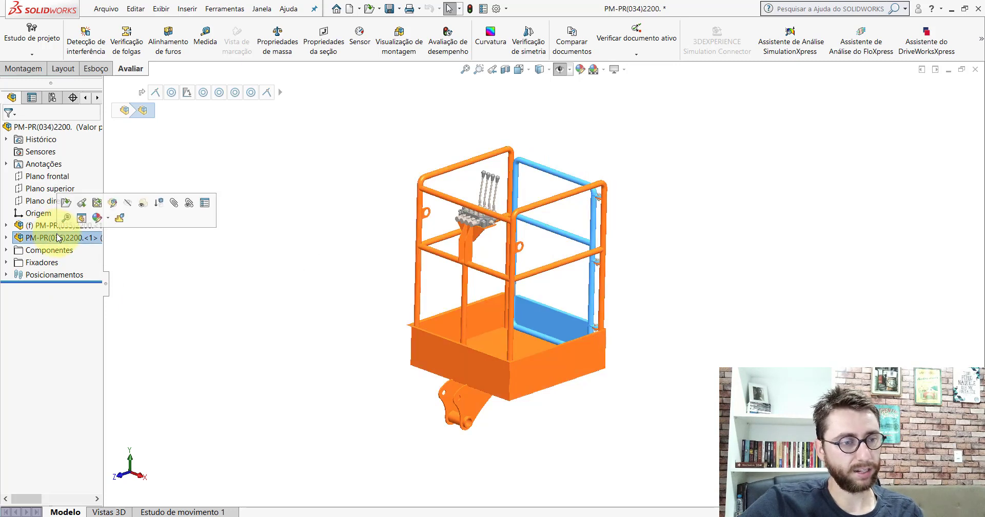
left_click(6, 250)
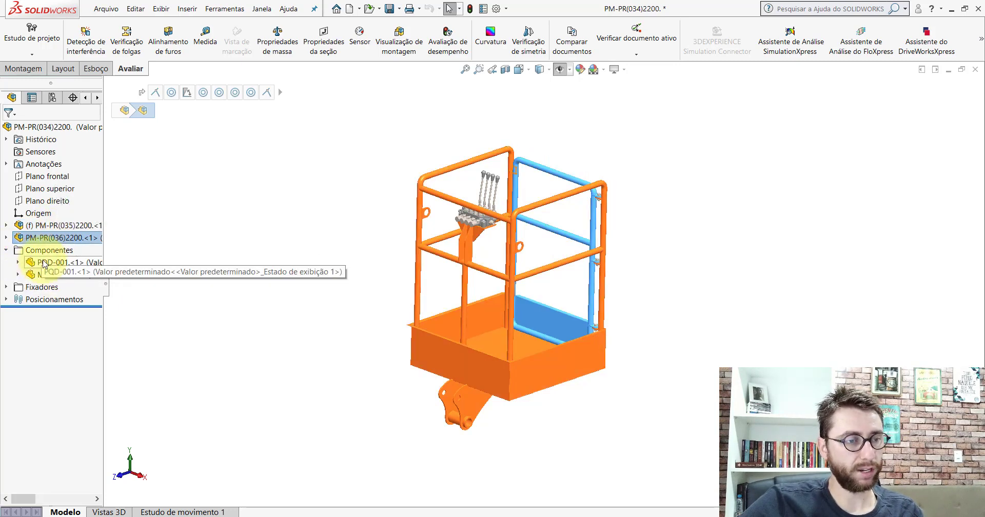
left_click(45, 263)
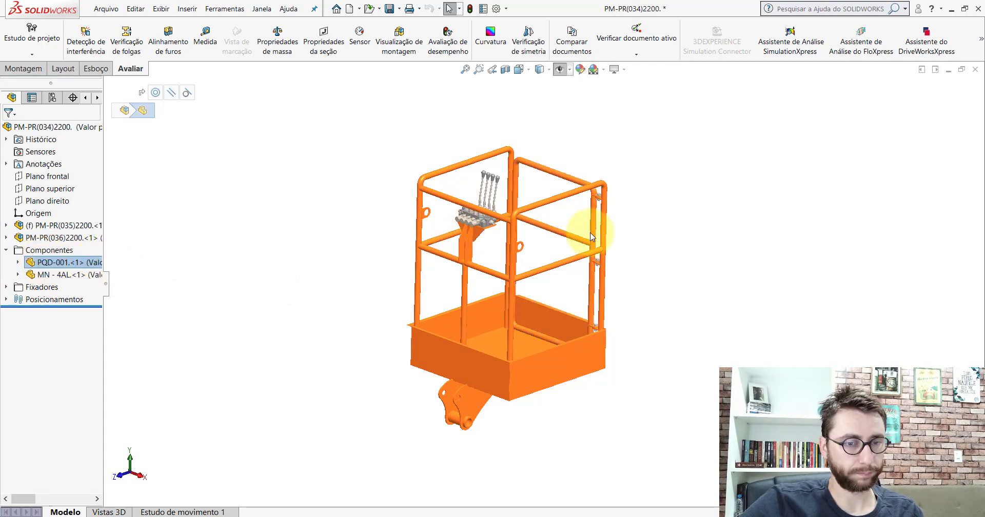
scroll(588, 241, "down", 5)
scroll(406, 246, "down", 5)
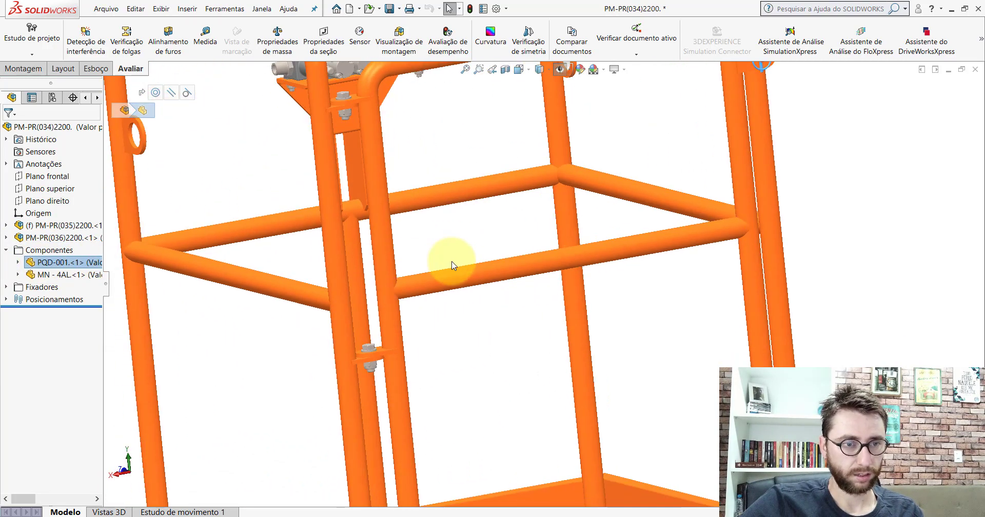
scroll(583, 220, "up", 5)
scroll(639, 207, "down", 10)
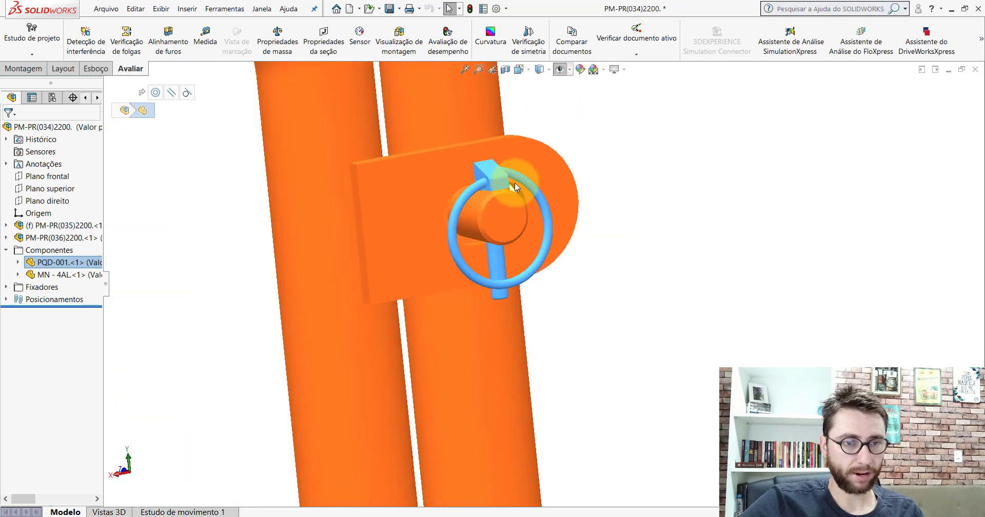
- Examine where the MN - 4AL component sits on the cage, then clear the selection and collapse the Componentes folder
left_click(40, 276)
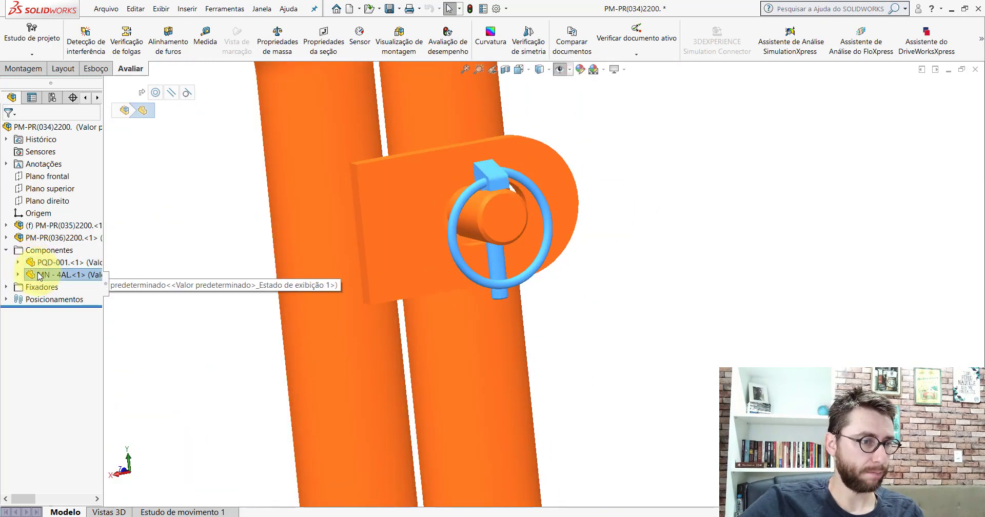
scroll(578, 284, "up", 8)
middle_click_drag(528, 259, 614, 283)
scroll(473, 324, "up", 5)
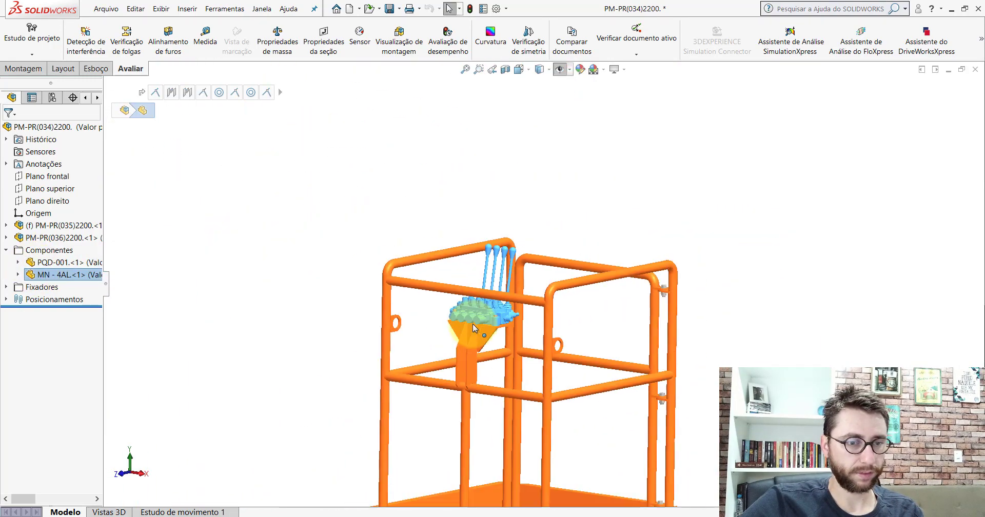
scroll(498, 314, "down", 5)
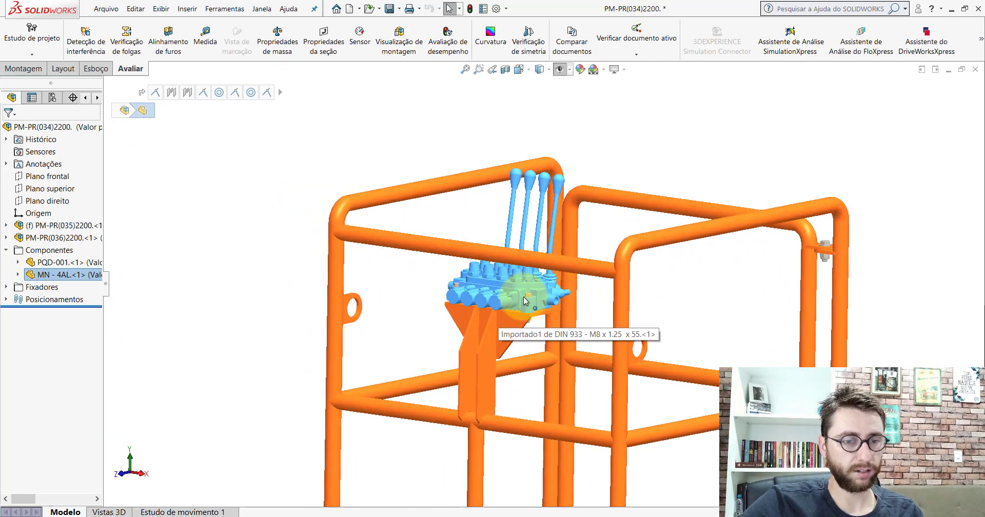
scroll(574, 314, "up", 8)
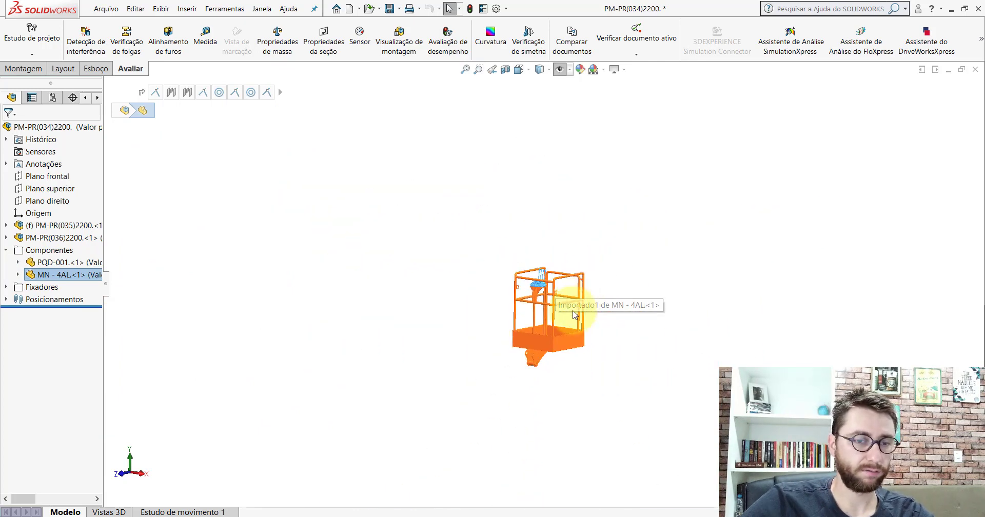
scroll(575, 313, "down", 6)
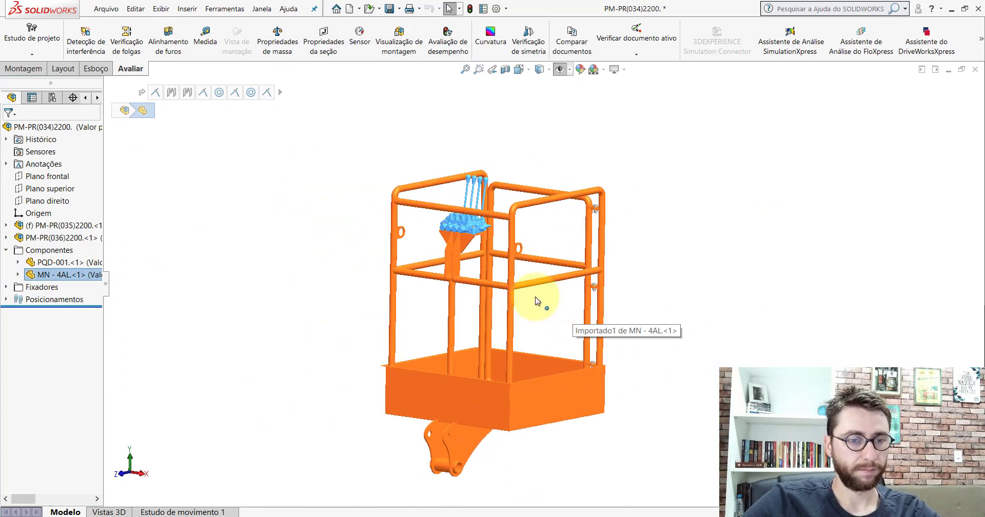
middle_click_drag(536, 300, 529, 323)
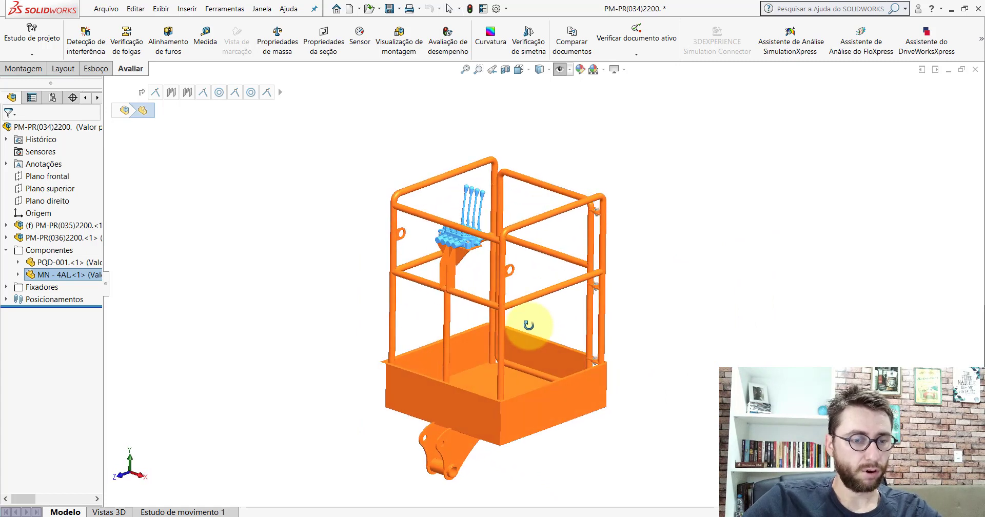
left_click(324, 227)
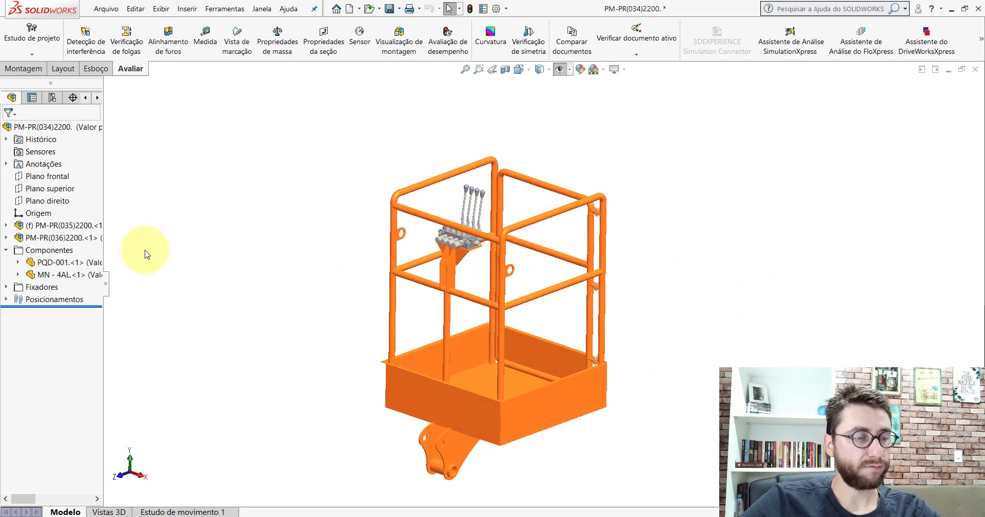
left_click(8, 252)
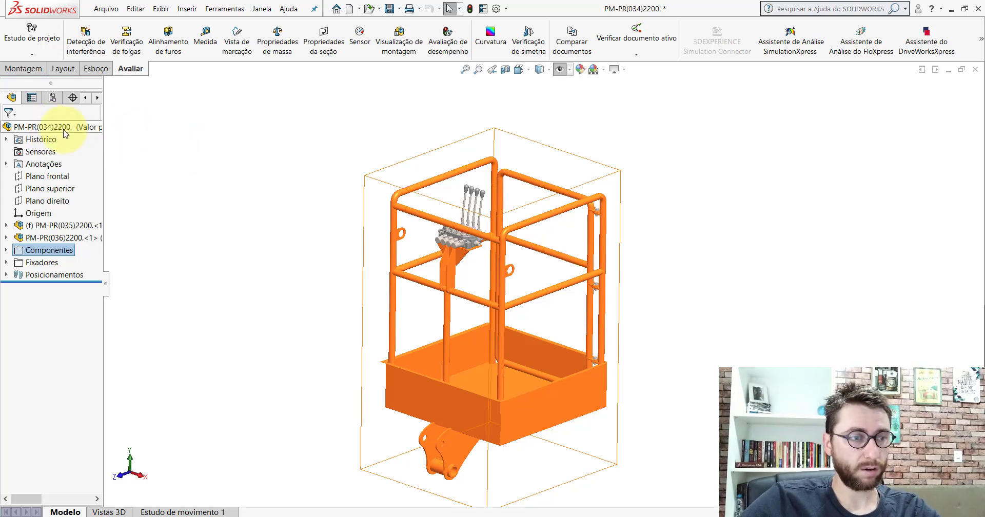
- Highlight PM-PR(035)2200 and PM-PR(036)2200 in turn to compare the main cage with its gate, and clear the selection
left_click(65, 228)
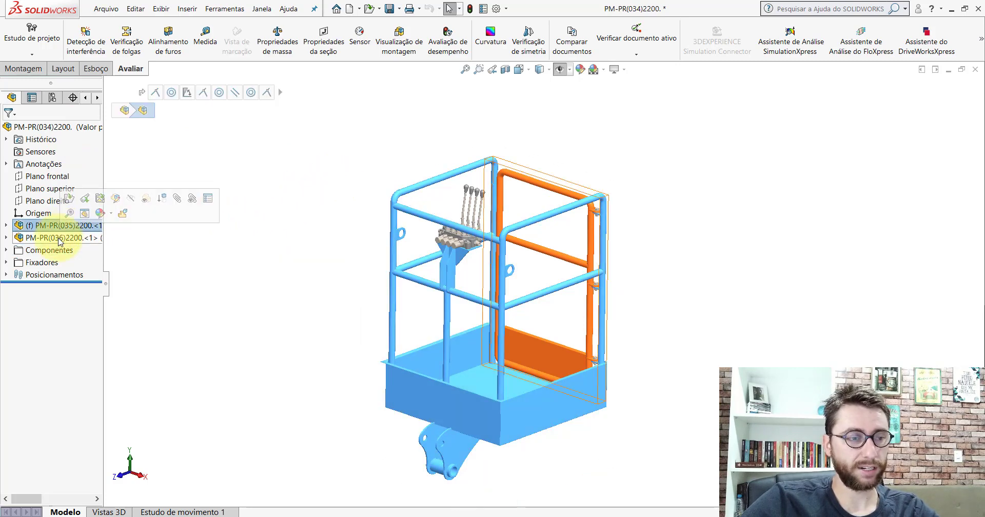
left_click(59, 239)
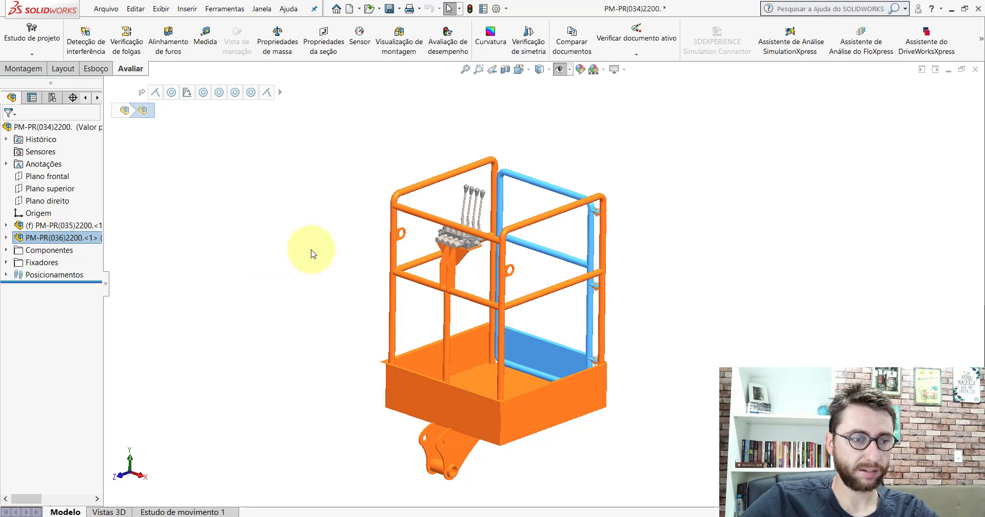
left_click(318, 251)
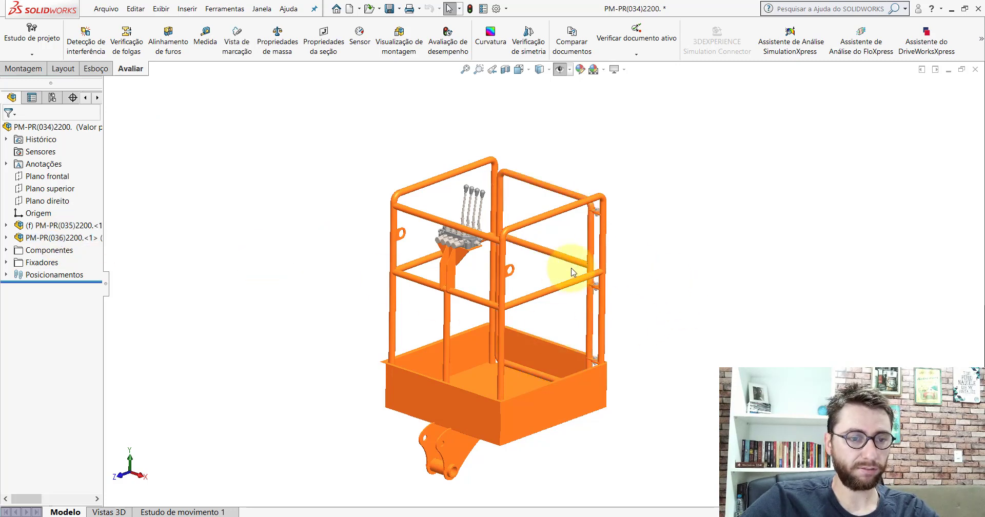
left_click(72, 226)
left_click(334, 209)
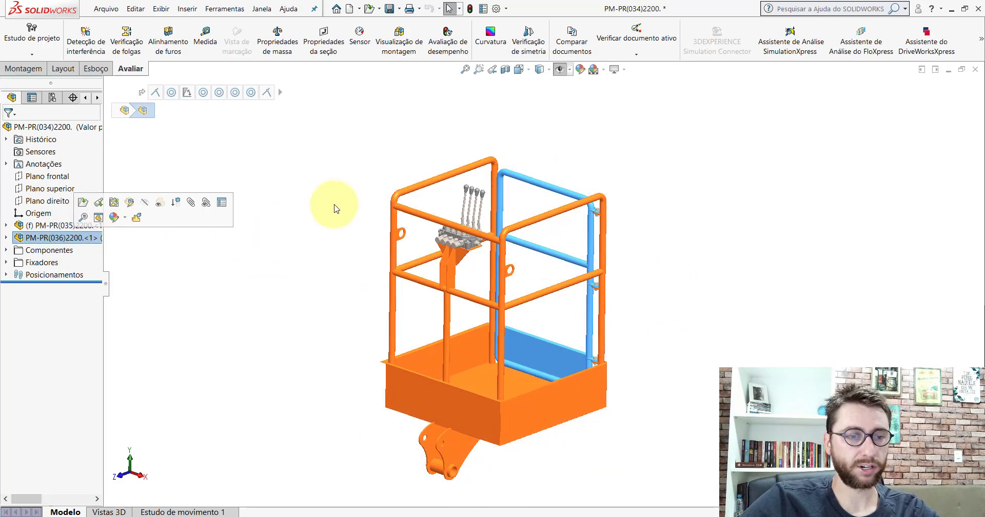
left_click(98, 229)
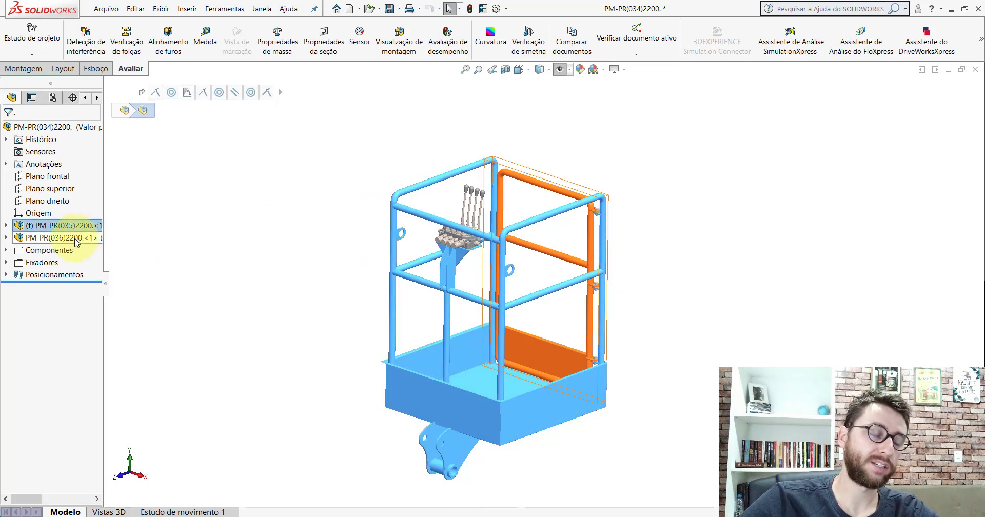
left_click(77, 238)
left_click(335, 247)
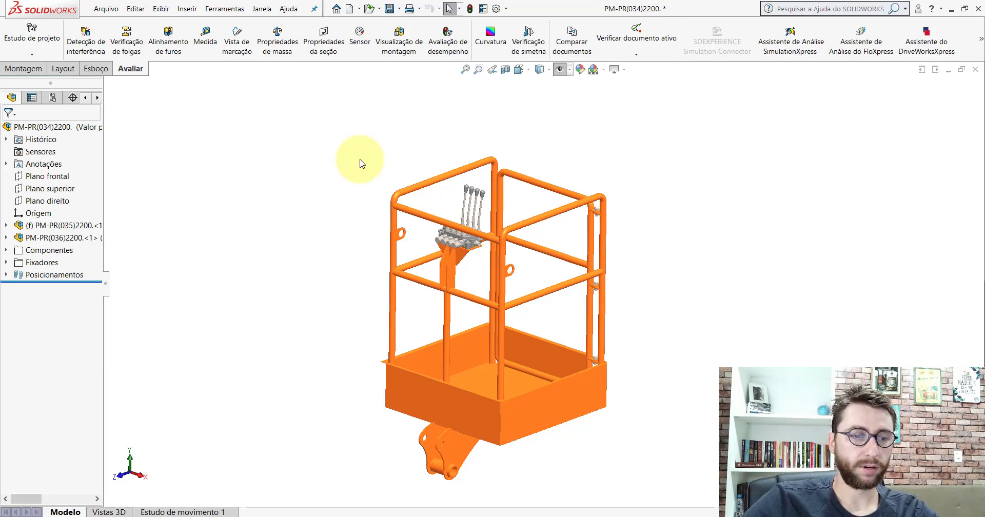
- Open the PM-PR(035)2200 subassembly on its own, look over the cage structure, and close it saving the changes
left_click(75, 228)
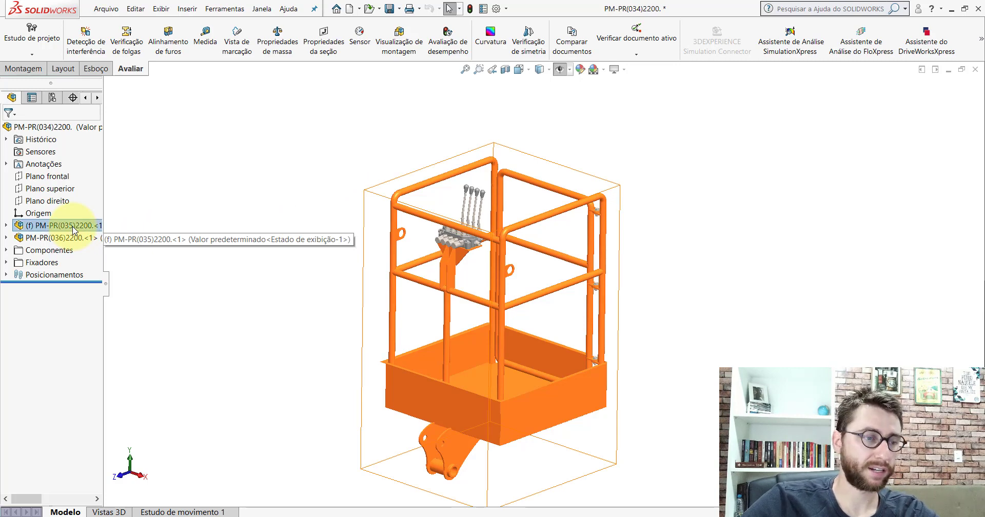
left_click(81, 196)
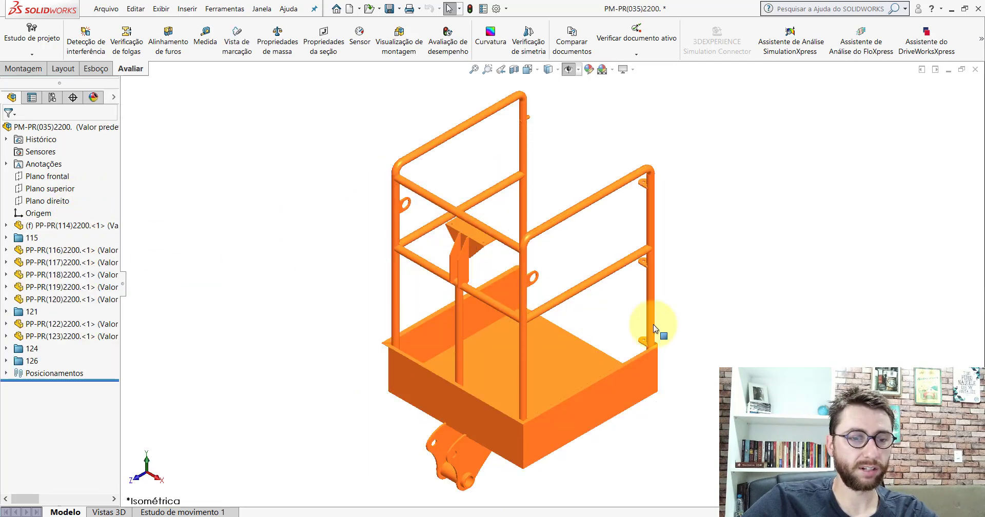
scroll(595, 287, "down", 3)
scroll(598, 221, "up", 3)
scroll(383, 262, "down", 1)
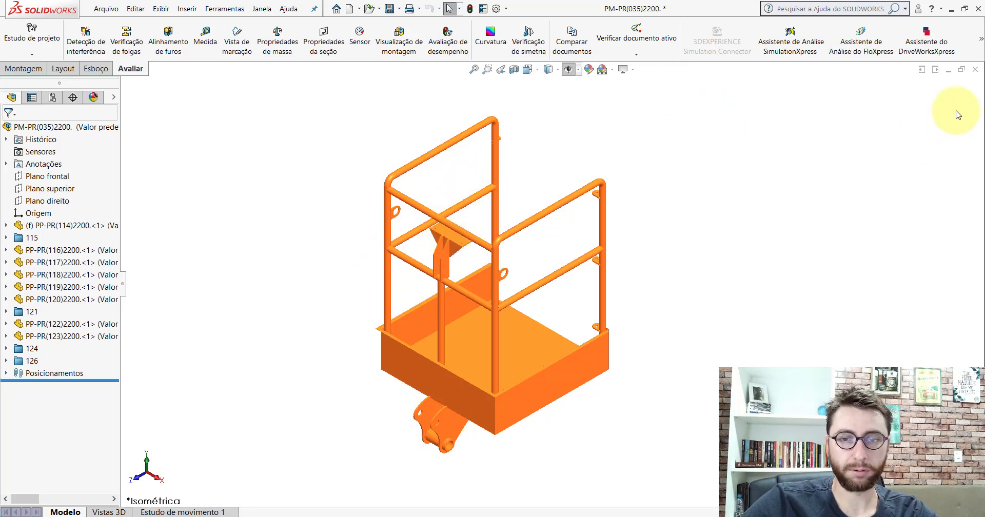
left_click(975, 68)
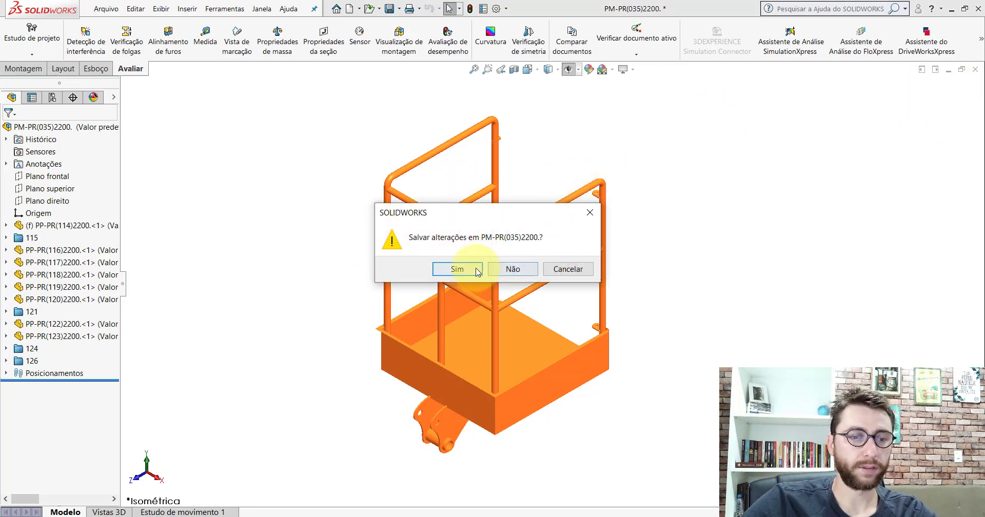
left_click(457, 269)
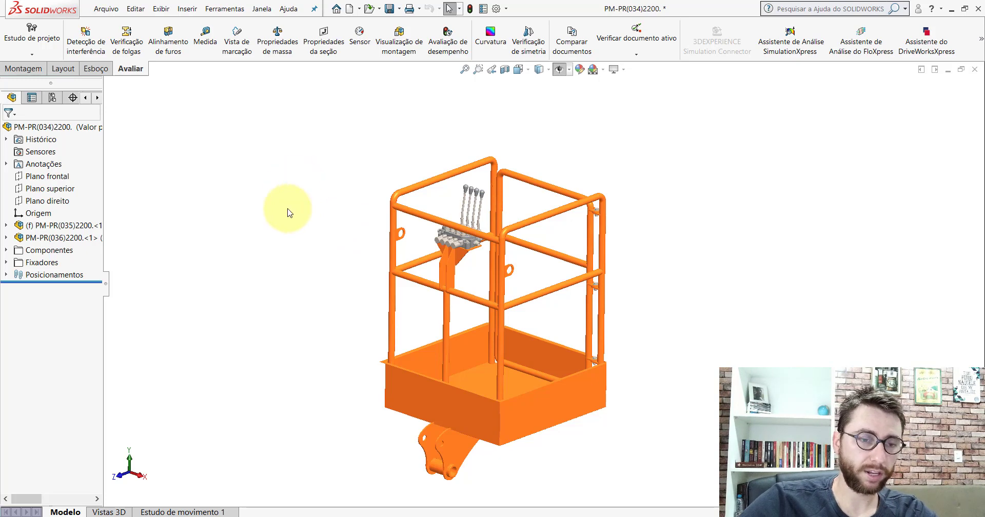
- Open the PM-PR(036)2200 gate subassembly on its own, look it over, and close it
left_click(64, 239)
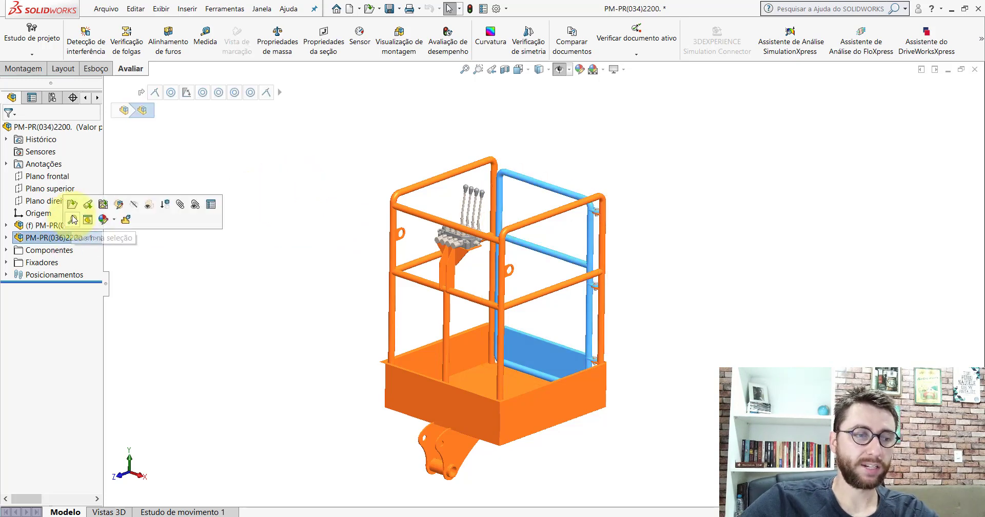
left_click(73, 201)
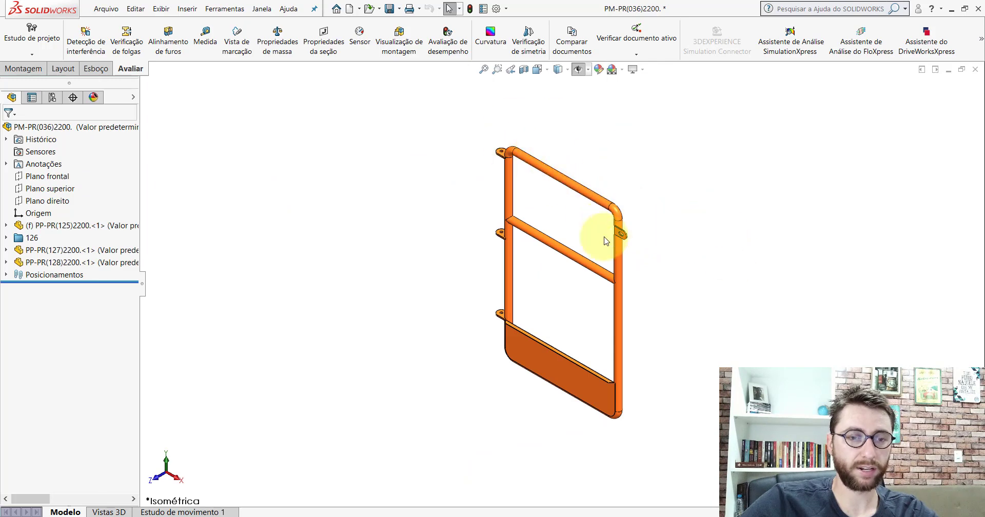
left_click(974, 70)
left_click(453, 269)
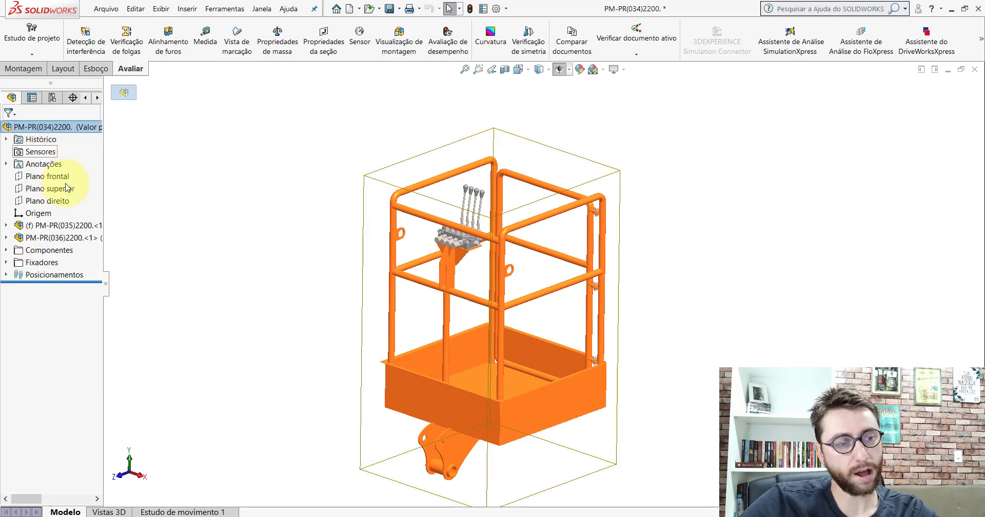
- Highlight the PM-PR(036)2200 gate within the cage assembly, clear the selection, and look over the whole cage
left_click(51, 237)
left_click(359, 209)
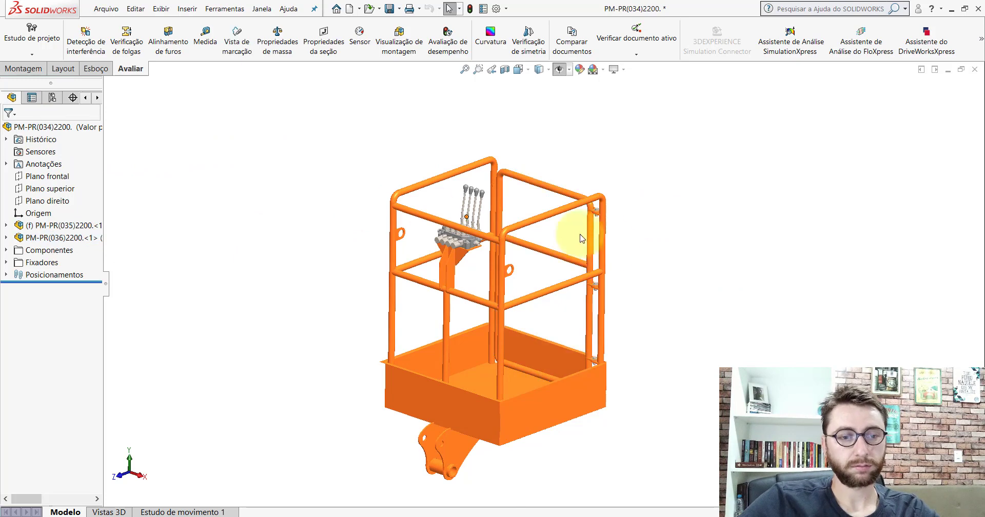
scroll(617, 248, "up", 4)
scroll(551, 284, "down", 3)
scroll(539, 312, "down", 1)
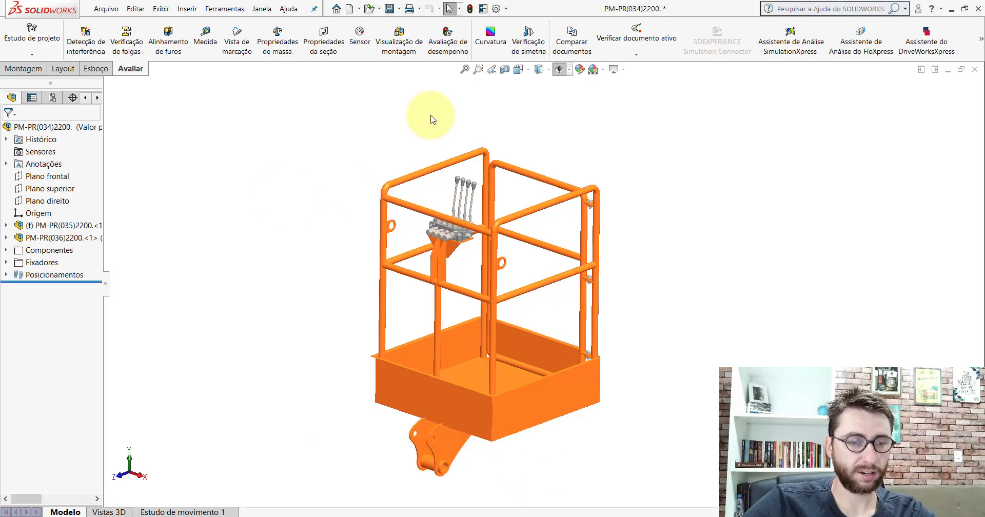
- Start a new assembly and browse for its first component in the desktop folder PM-PR(001)2200, listing only assembly files
left_click(348, 10)
left_click(359, 264)
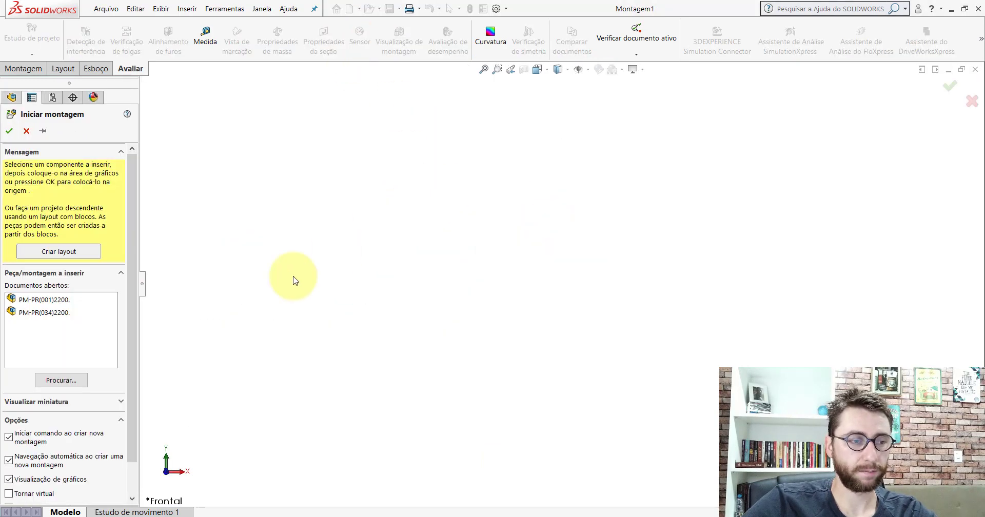
left_click(61, 380)
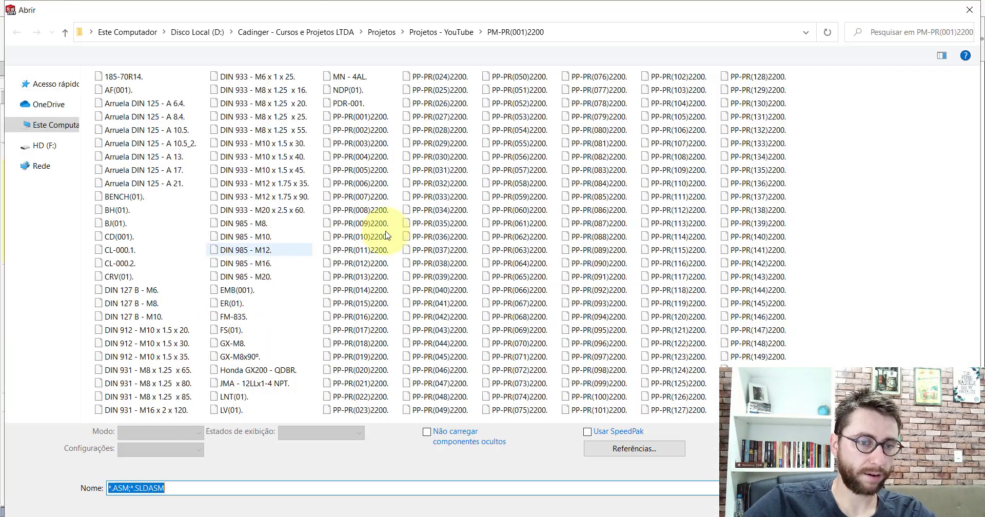
double_click(913, 11)
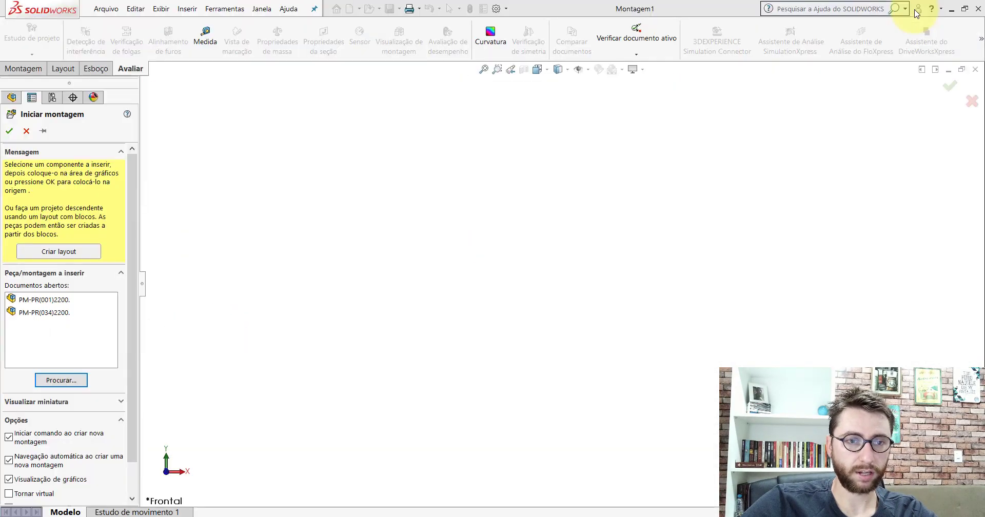
left_click_drag(299, 10, 560, 42)
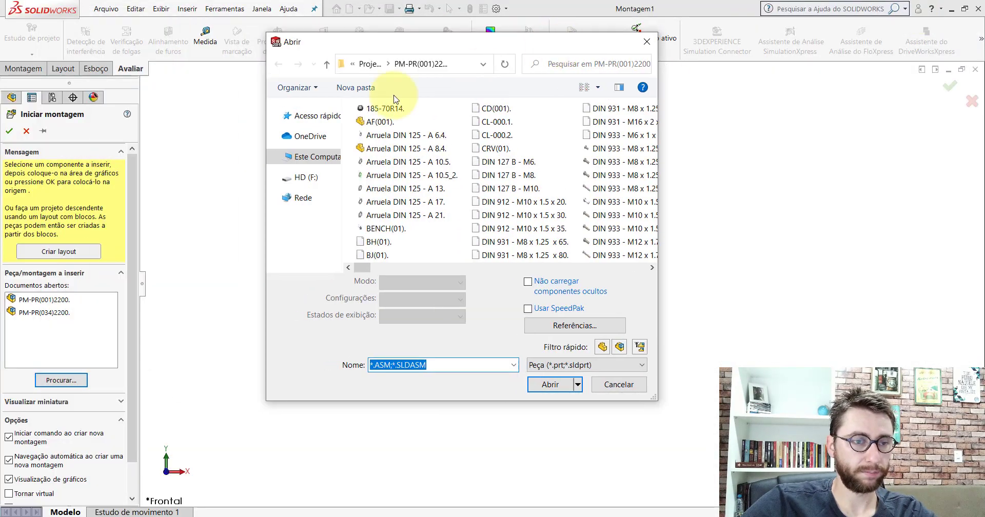
left_click(273, 116)
left_click(302, 134)
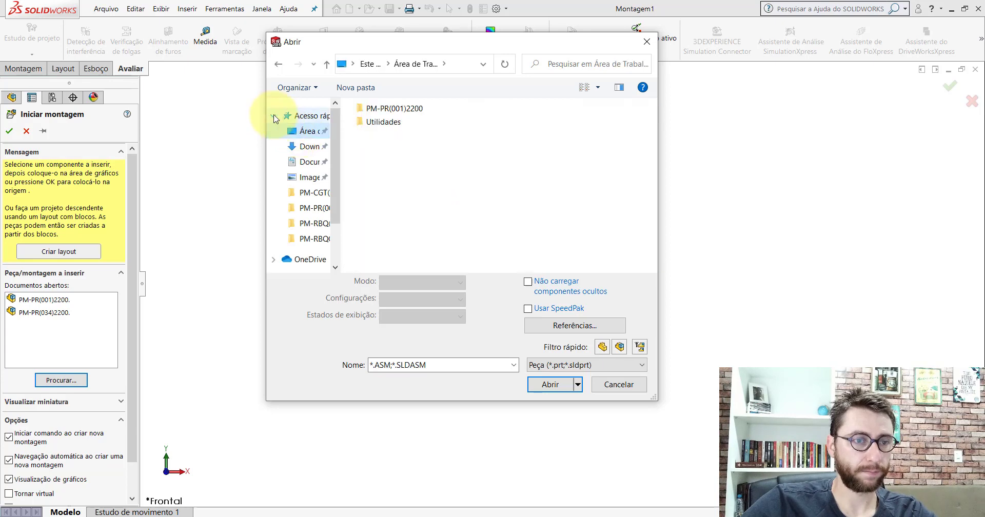
left_click(273, 115)
double_click(379, 110)
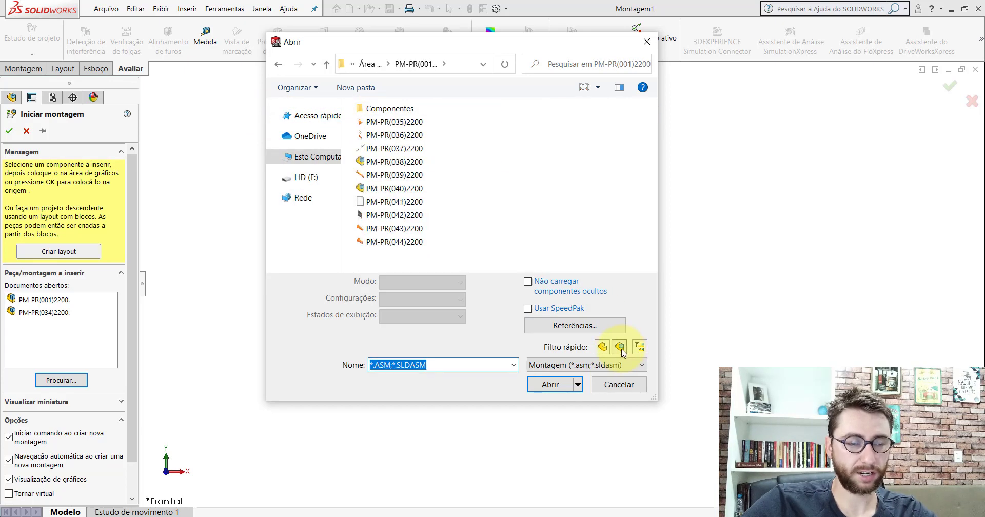
- Insert the PM-PR(035)2200 cage as the first component of the new assembly
left_click(395, 122)
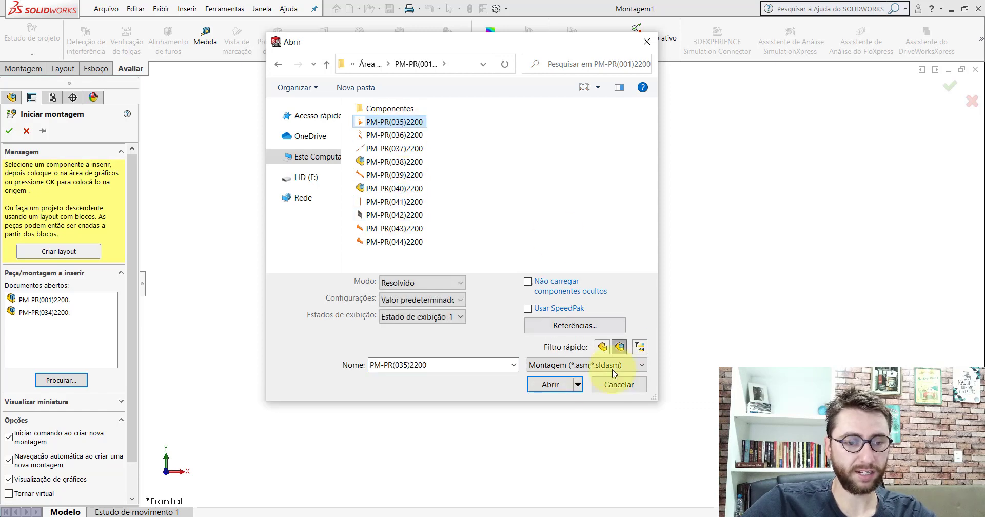
left_click(560, 386)
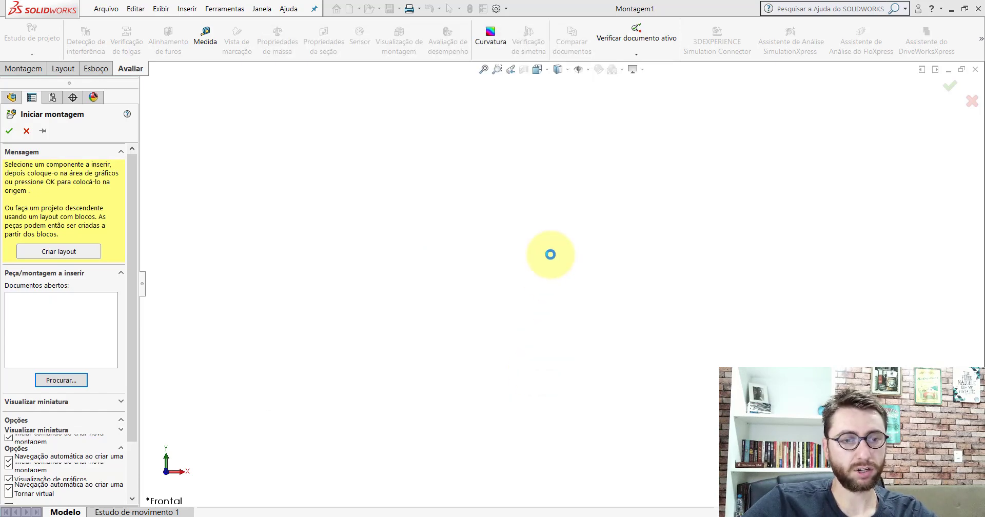
left_click(504, 301)
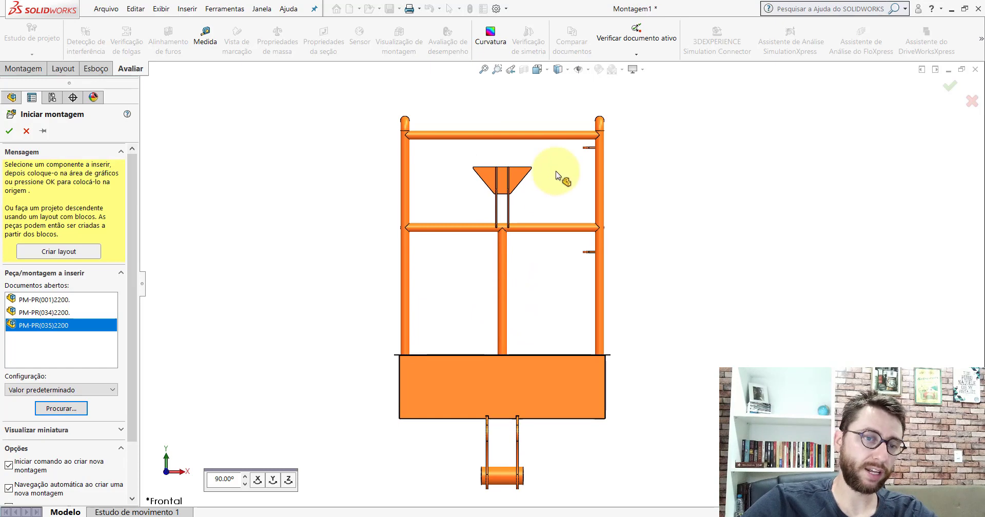
left_click(528, 200)
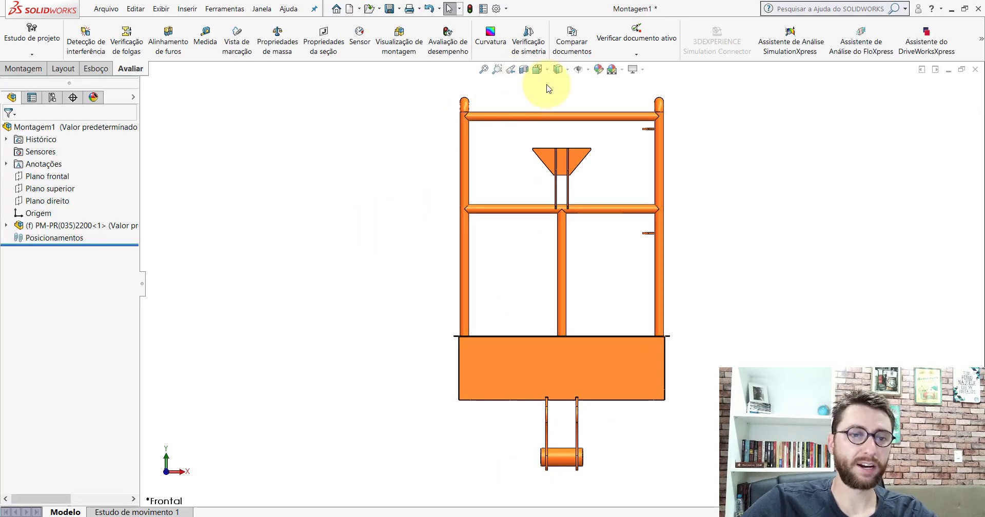
- Set the display style to shaded without edges and show the cage in isometric view
left_click(541, 71)
left_click(528, 227)
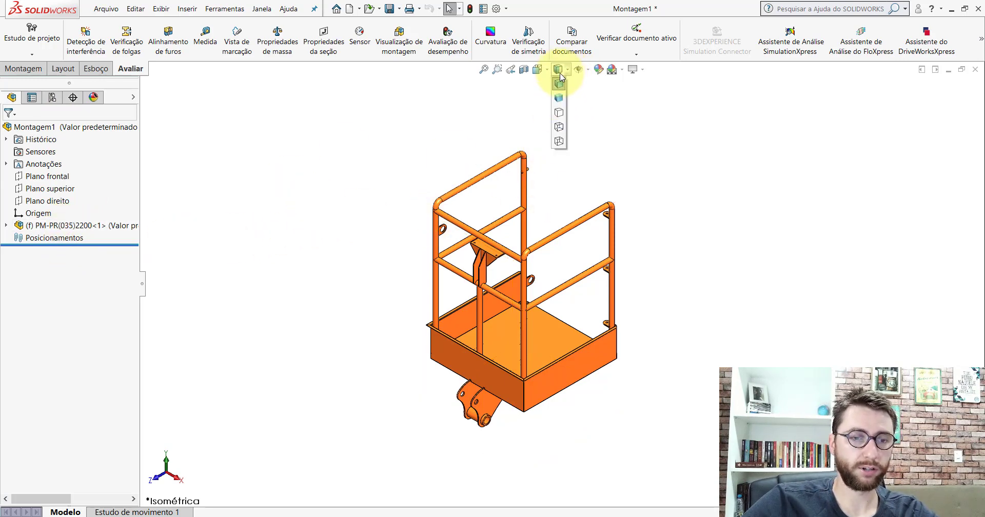
left_click(560, 98)
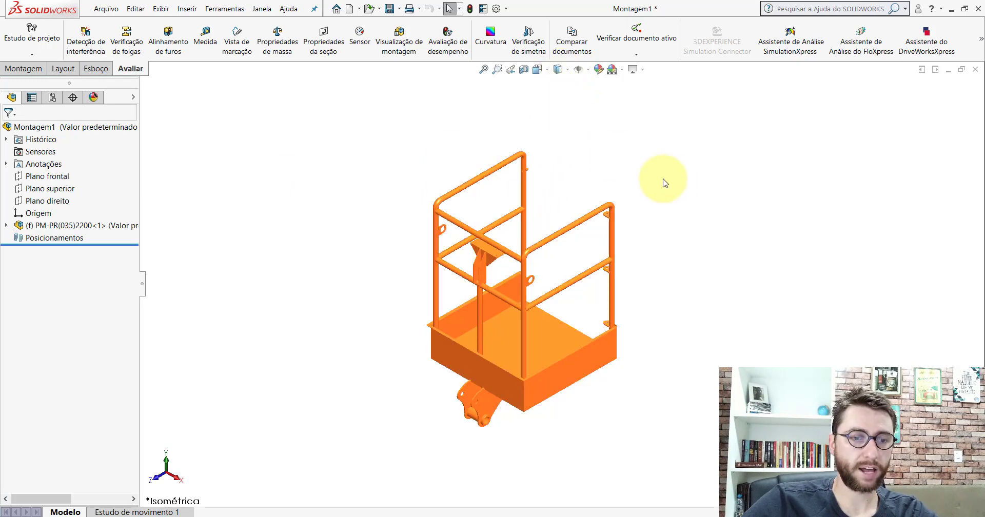
mouse_move(653, 275)
middle_mouse_down()
mouse_move(567, 325)
mouse_move(422, 237)
mouse_move(569, 233)
mouse_move(528, 198)
mouse_move(559, 220)
mouse_move(538, 121)
middle_mouse_up()
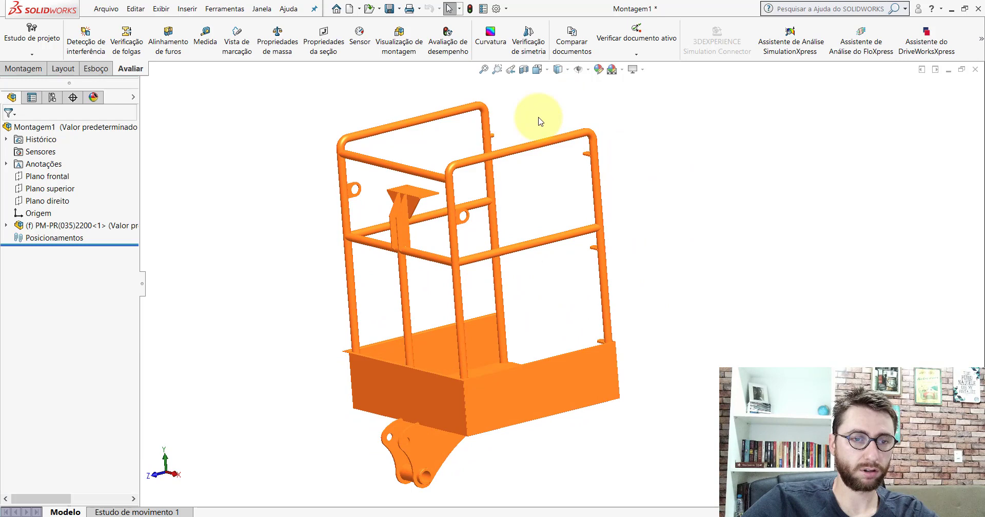
left_click(536, 69)
left_click(404, 275)
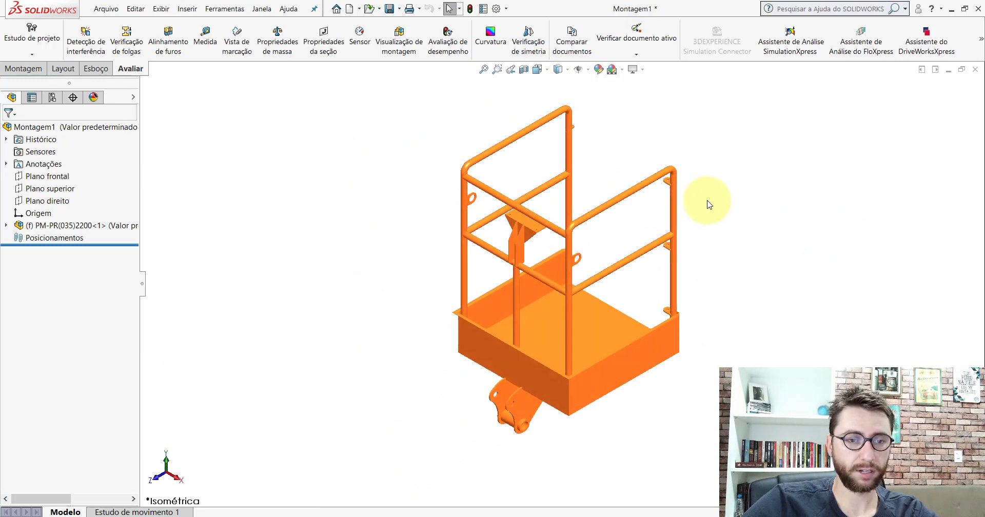
- Insert the PM-PR(036)2200 gate subassembly and place it freely behind and above the cage's open side
left_click(24, 69)
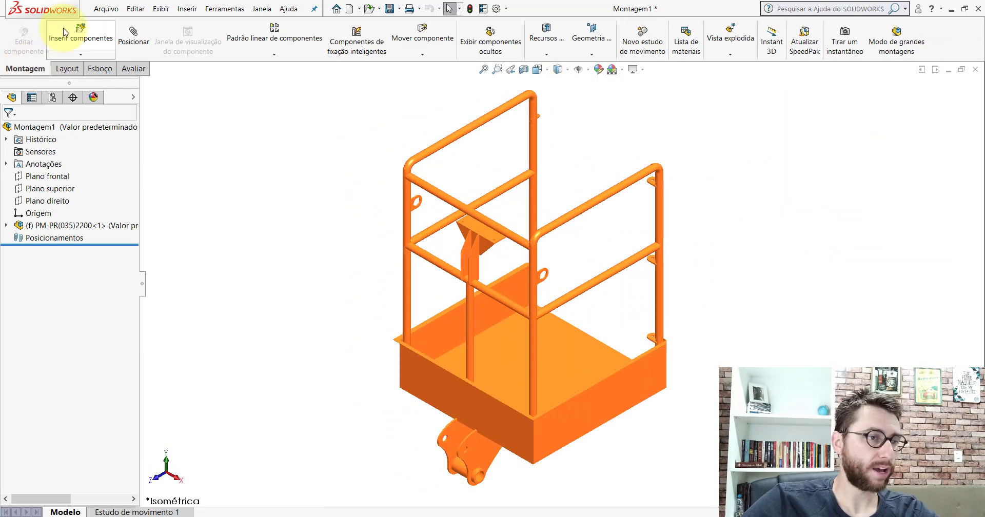
left_click(81, 33)
left_click(58, 352)
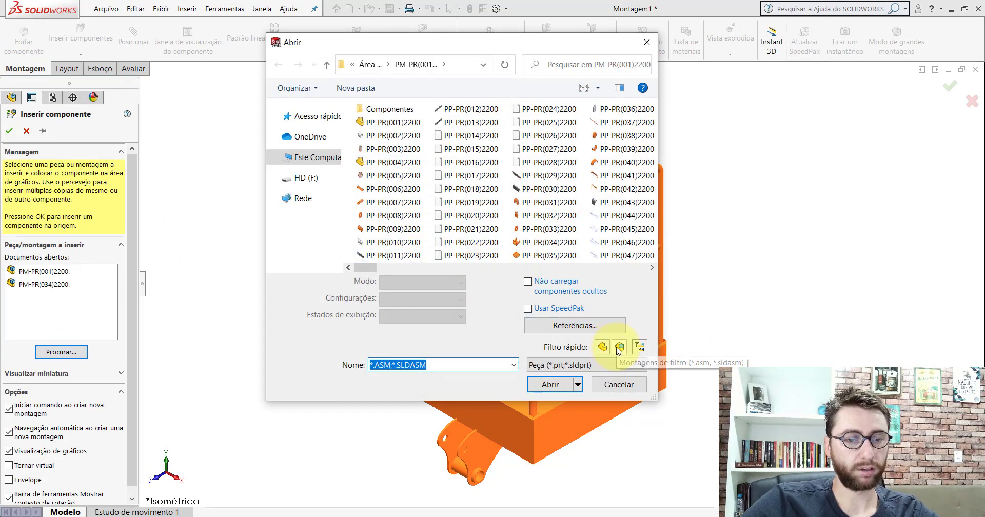
left_click(619, 347)
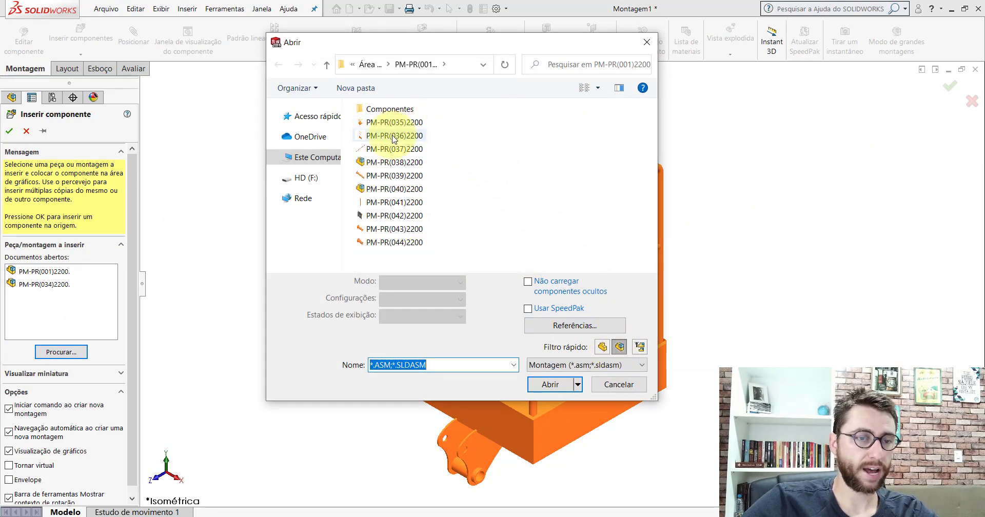
left_click(550, 385)
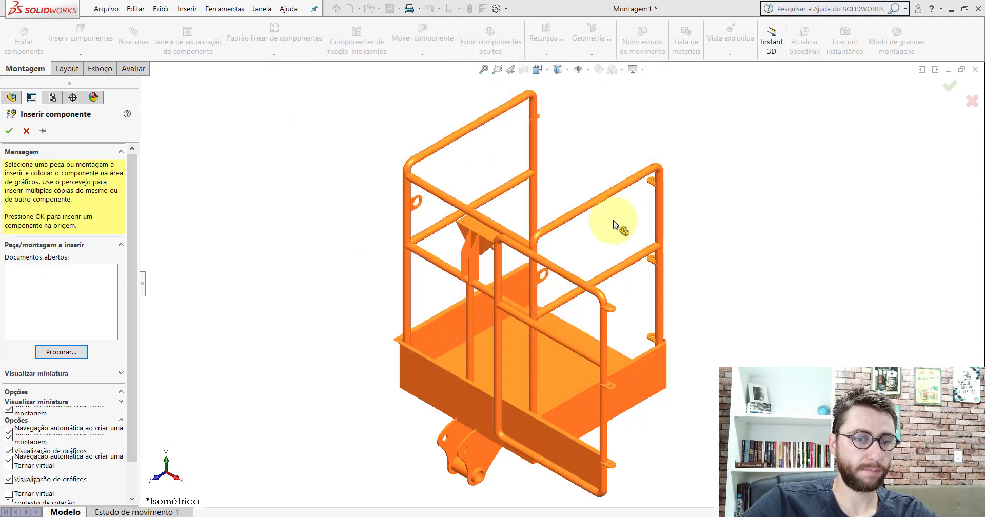
scroll(641, 240, "up", 2)
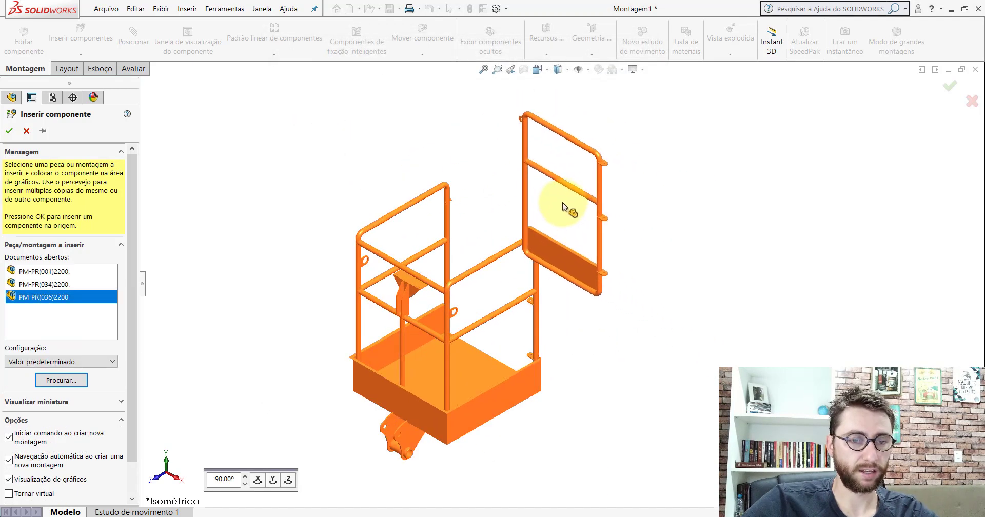
left_click(550, 216)
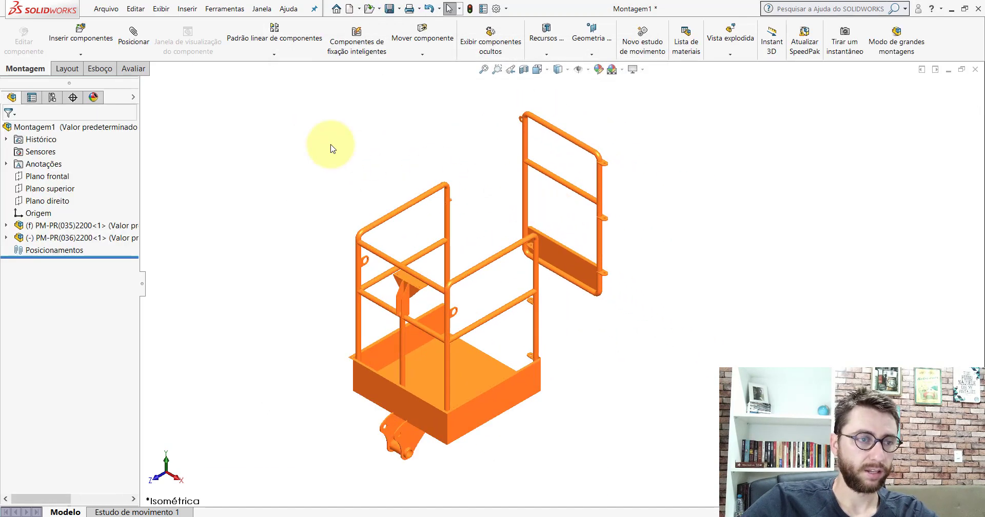
- Switch to the PM-PR(034)2200 assembly and examine how the gate's hinge tabs are bolted to the cage tabs
left_click(143, 42)
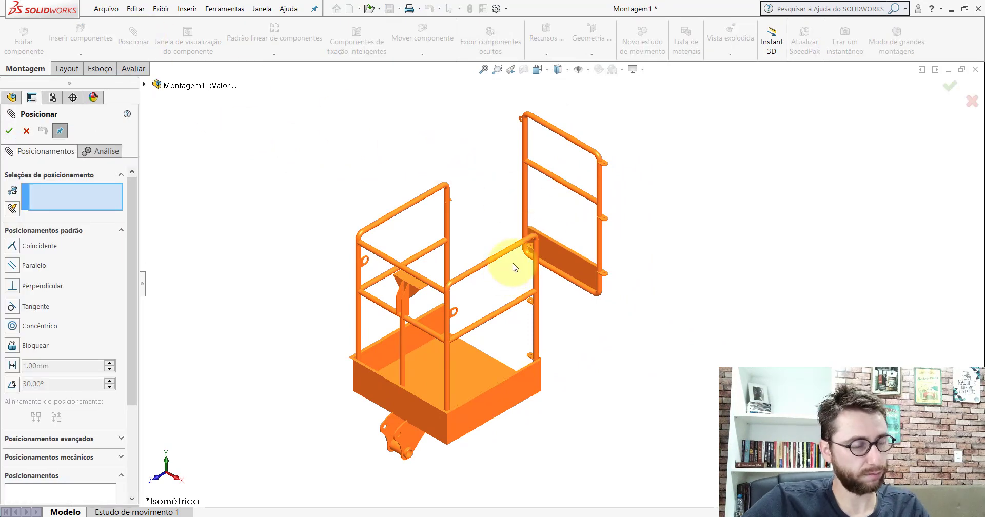
key("Escape")
left_click(482, 516)
left_click(450, 472)
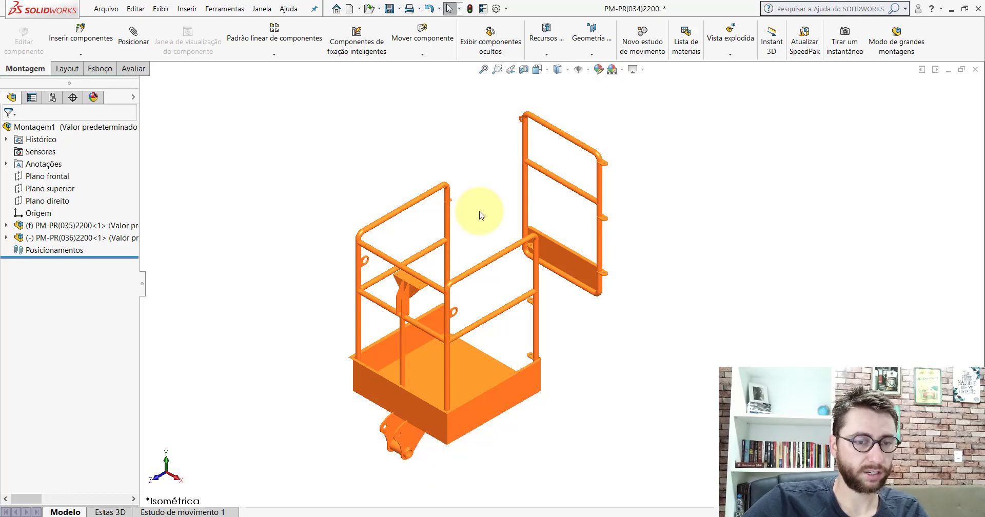
scroll(576, 243, "down", 8)
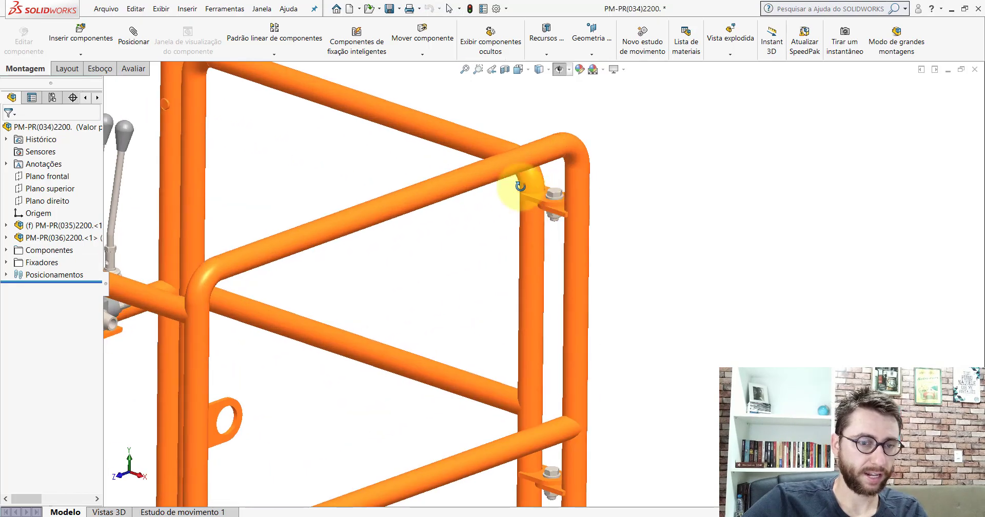
scroll(407, 180, "up", 6)
scroll(549, 208, "down", 8)
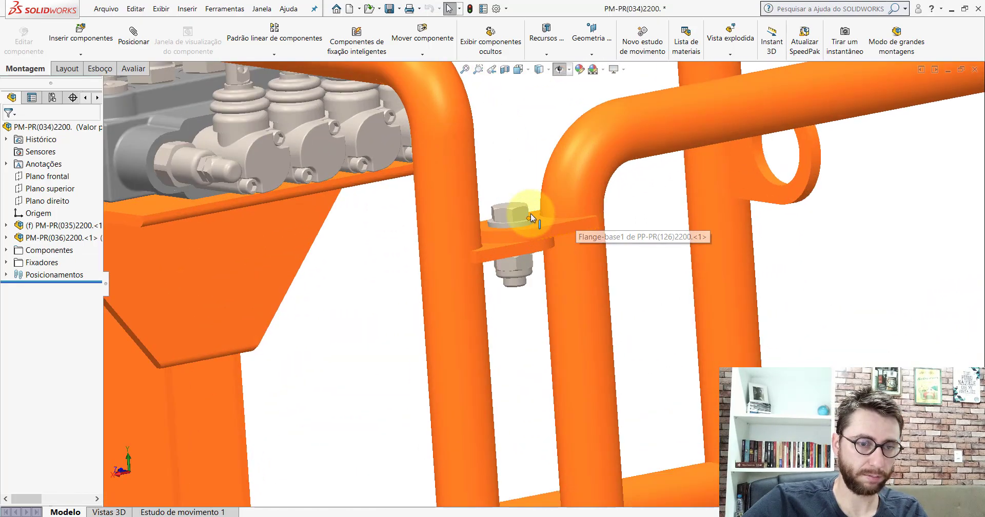
scroll(556, 231, "up", 8)
scroll(574, 359, "down", 7)
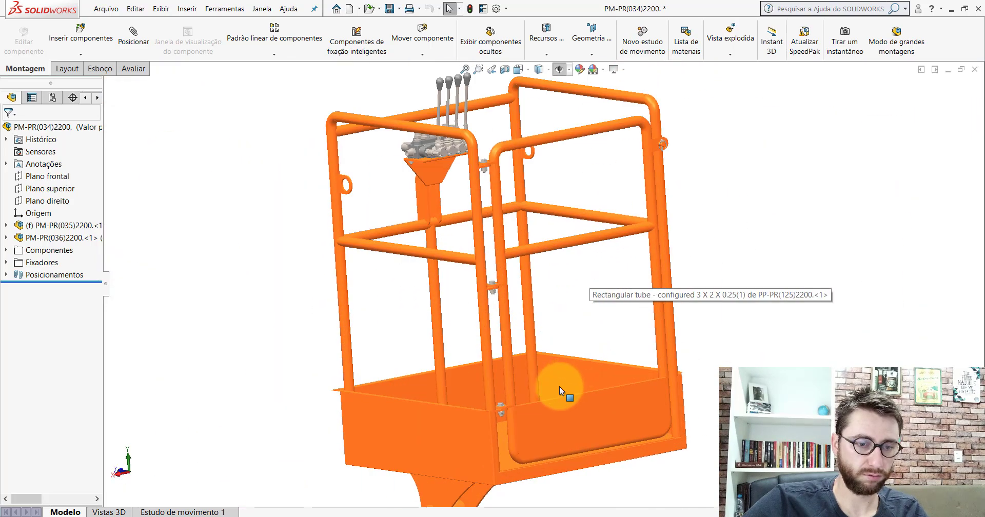
scroll(521, 303, "up", 7)
scroll(380, 177, "down", 8)
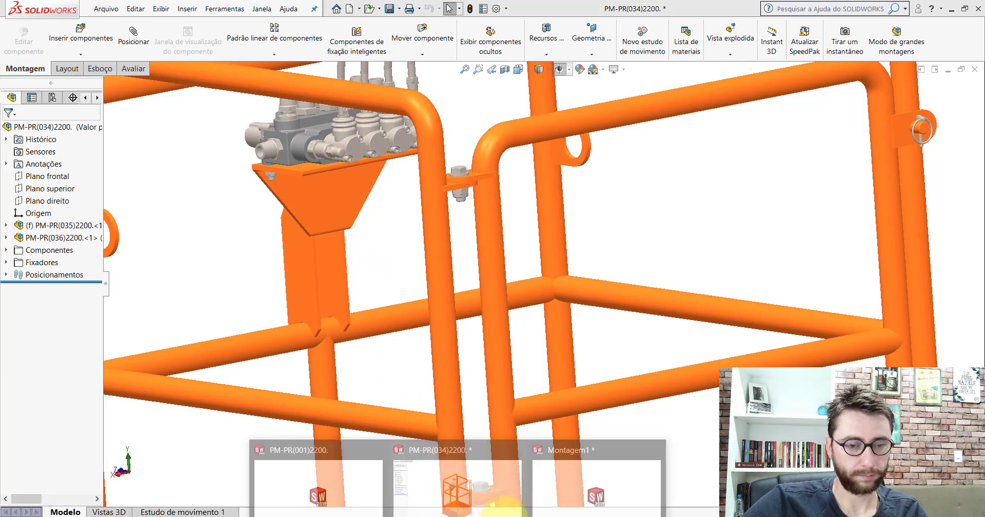
- Return to the Montagem1 assembly and add a concentric mate between the gate's upper hinge tab hole and the cage's upper tab hole
key("ctrl+Tab")
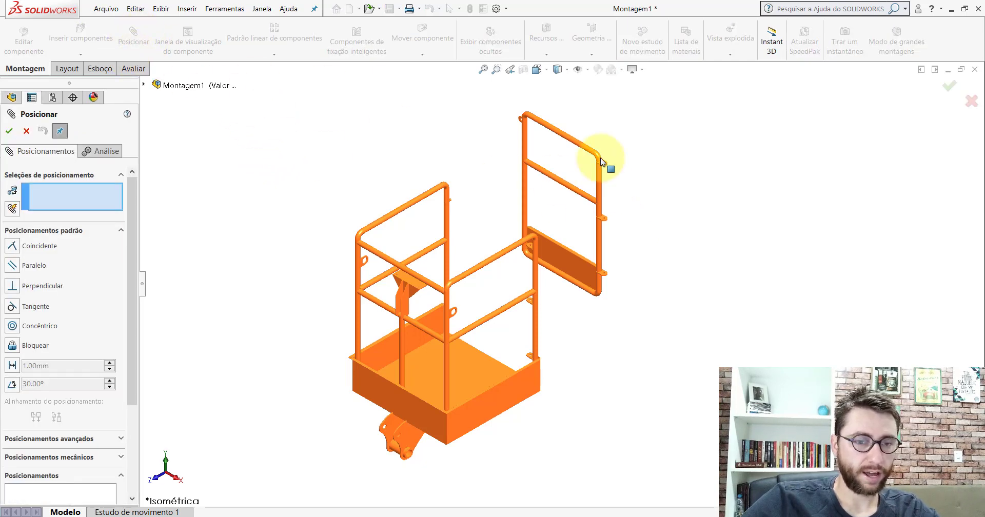
scroll(605, 159, "up", 8)
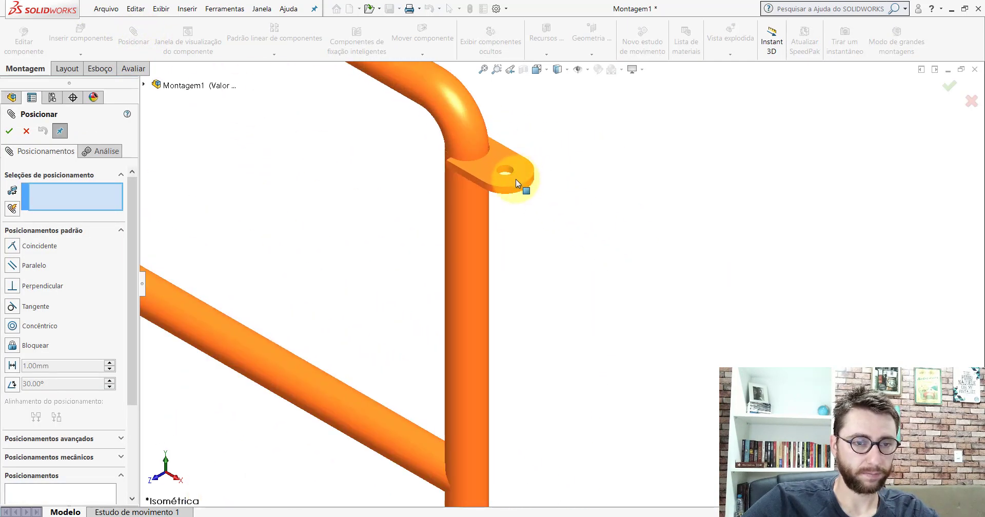
scroll(508, 195, "up", 3)
left_click(496, 198)
scroll(519, 273, "down", 6)
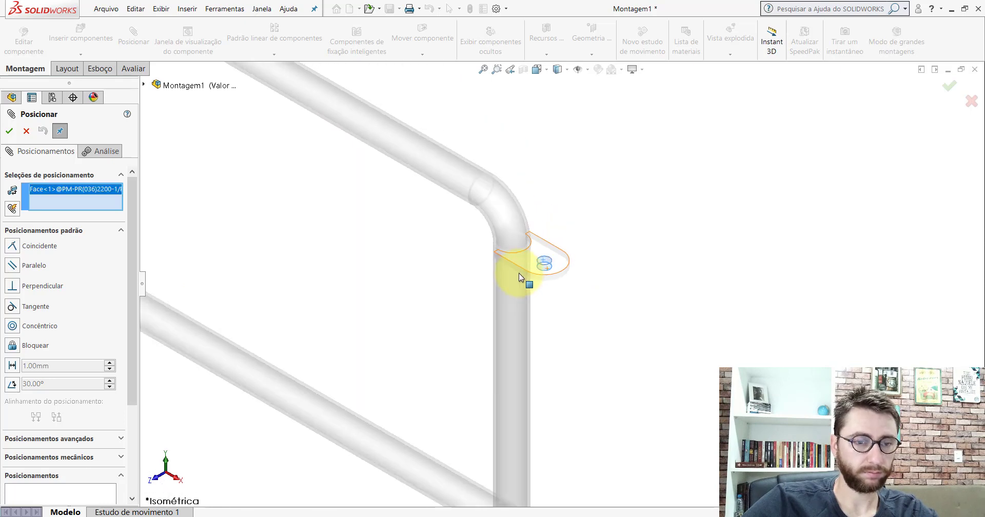
scroll(516, 286, "up", 4)
scroll(516, 286, "up", 5)
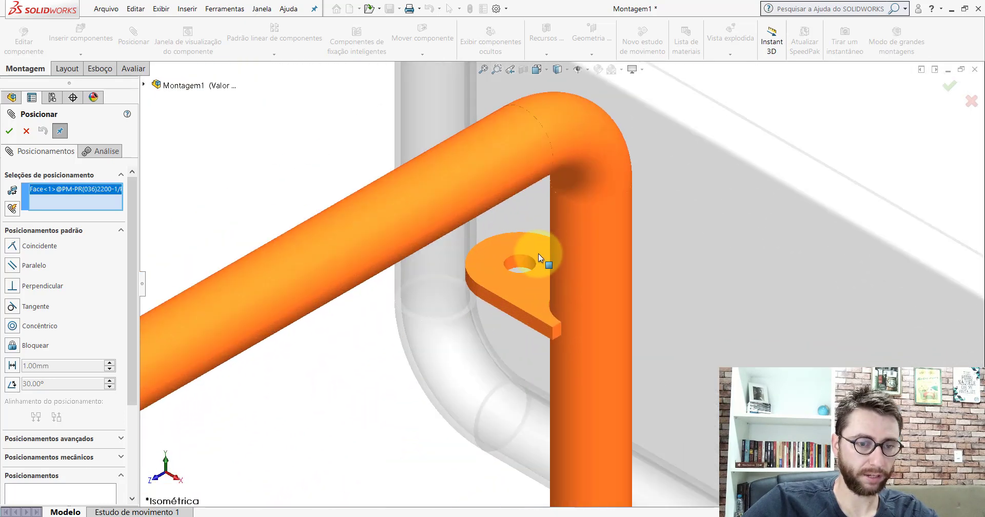
left_click(519, 262)
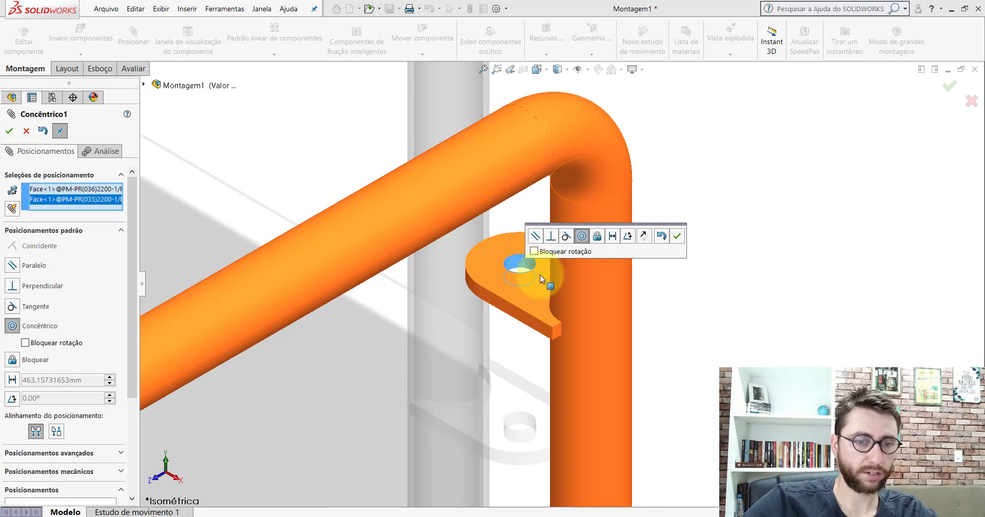
left_click(676, 237)
- Add a coincident mate between the top face of the cage's upper hinge tab and the underside of the gate's upper tab
left_click(528, 244)
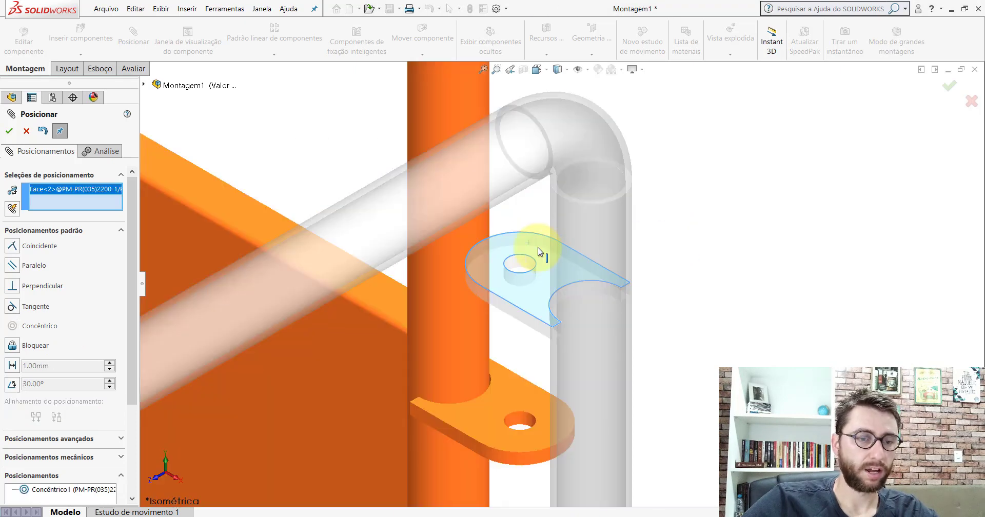
scroll(555, 269, "up", 3)
middle_click_drag(555, 269, 576, 213)
scroll(523, 215, "up", 4)
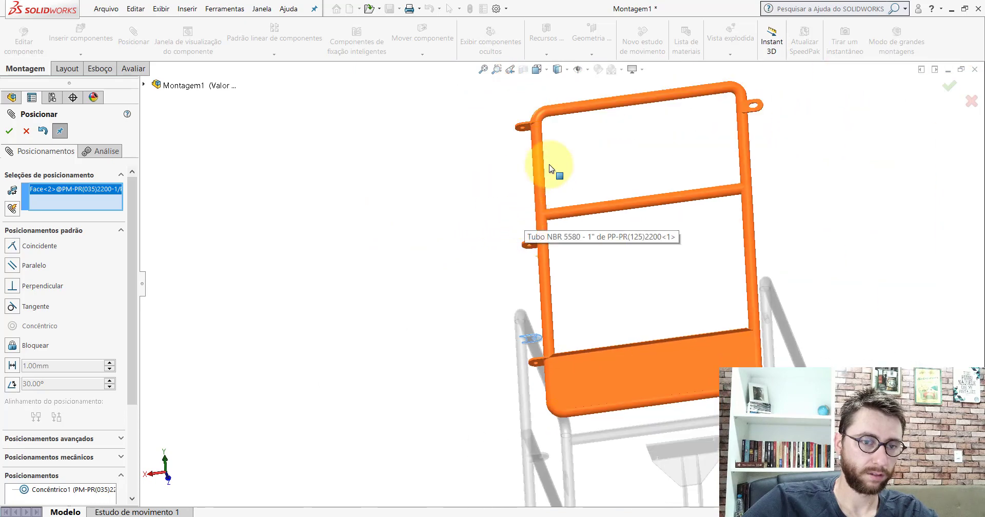
scroll(485, 128, "down", 4)
left_click(487, 116)
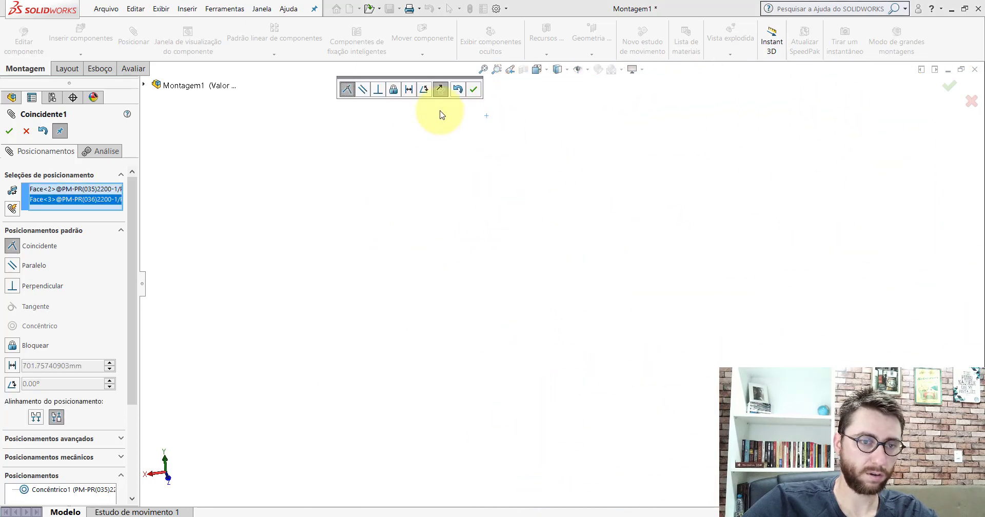
left_click(473, 89)
left_click(9, 130)
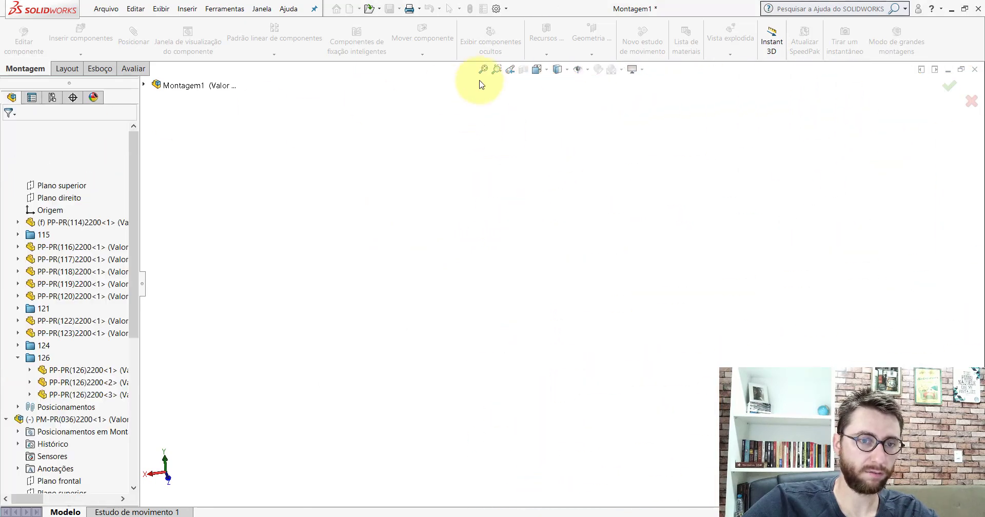
- Show the assembly in isometric view and swing the gate slightly open about its hinge axis
left_click(540, 71)
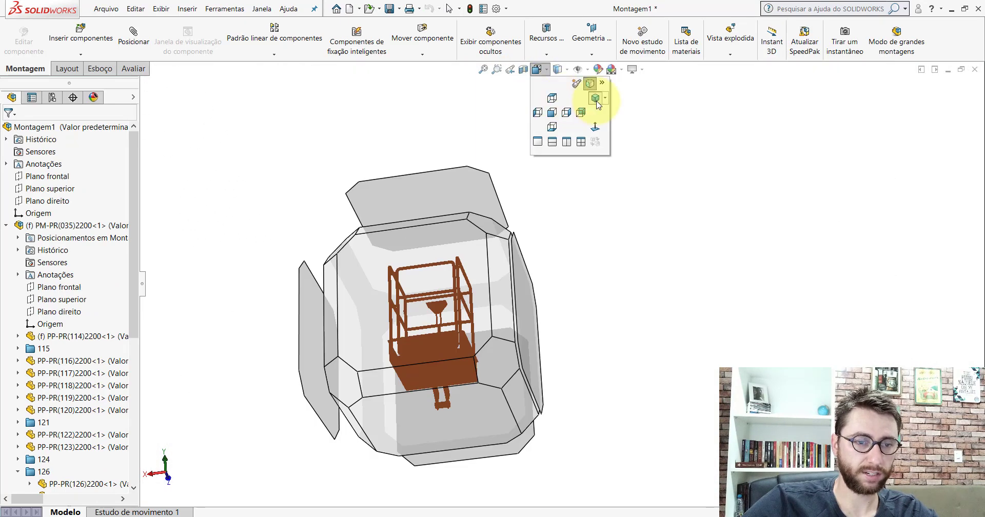
left_click(599, 119)
scroll(660, 188, "up", 4)
scroll(670, 205, "down", 4)
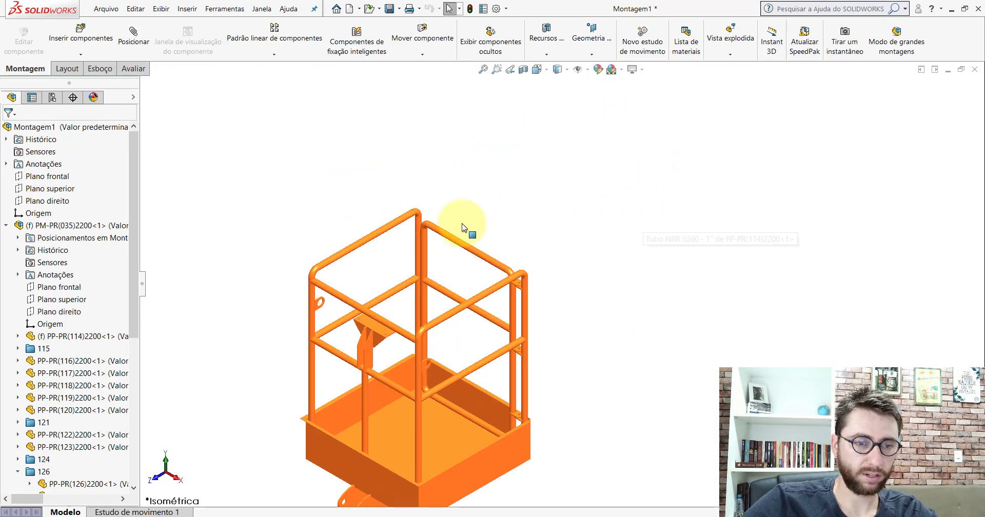
left_click_drag(435, 235, 467, 215)
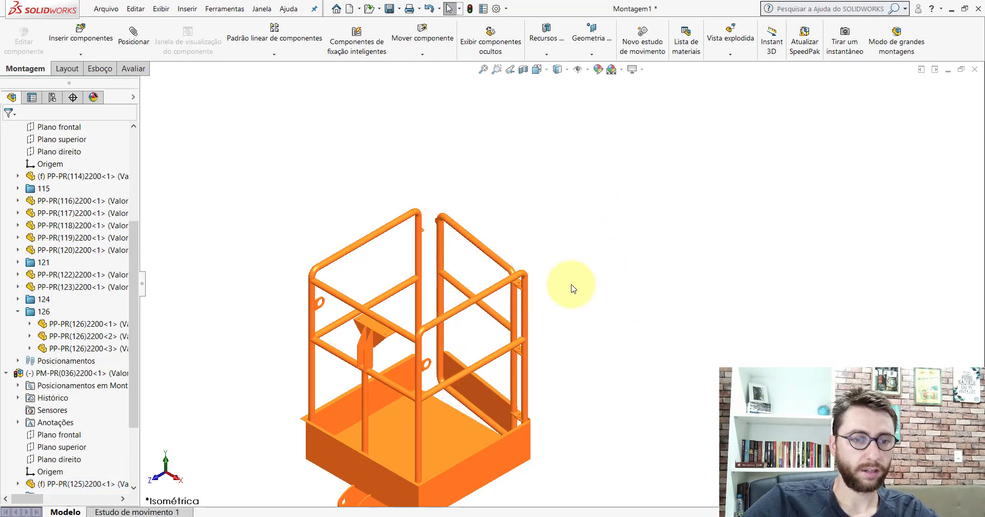
- Examine how the gate's hinge tabs rest on the cage tabs at the middle and lower hinges
middle_click_drag(572, 286, 564, 313)
scroll(564, 310, "down", 5)
middle_click_drag(432, 263, 456, 302)
scroll(478, 283, "up", 5)
scroll(528, 377, "down", 5)
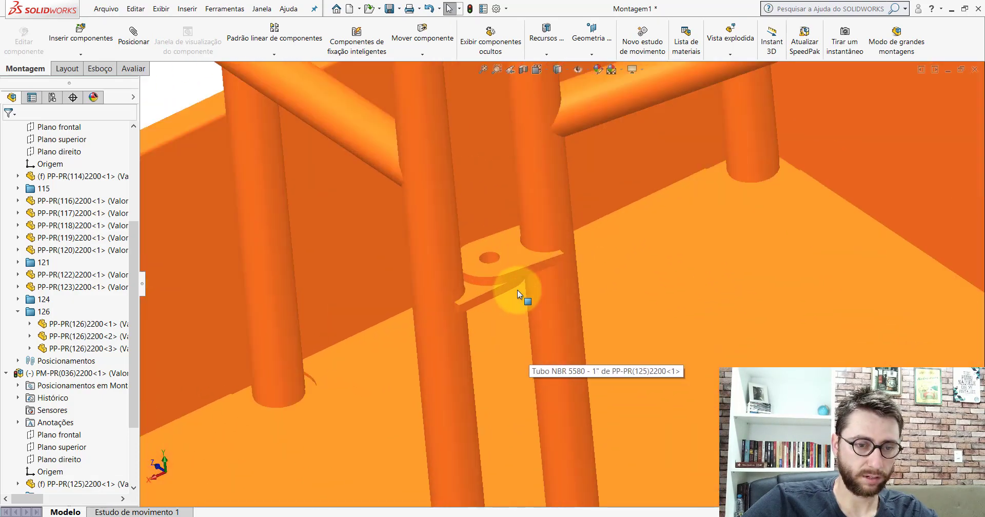
middle_click_drag(517, 291, 521, 256)
scroll(521, 255, "up", 6)
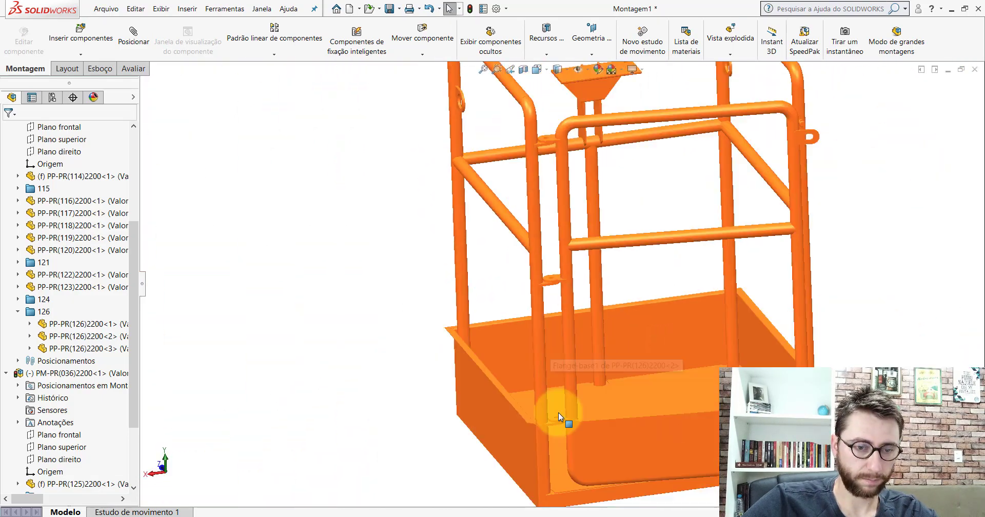
scroll(558, 412, "down", 7)
scroll(561, 334, "up", 3)
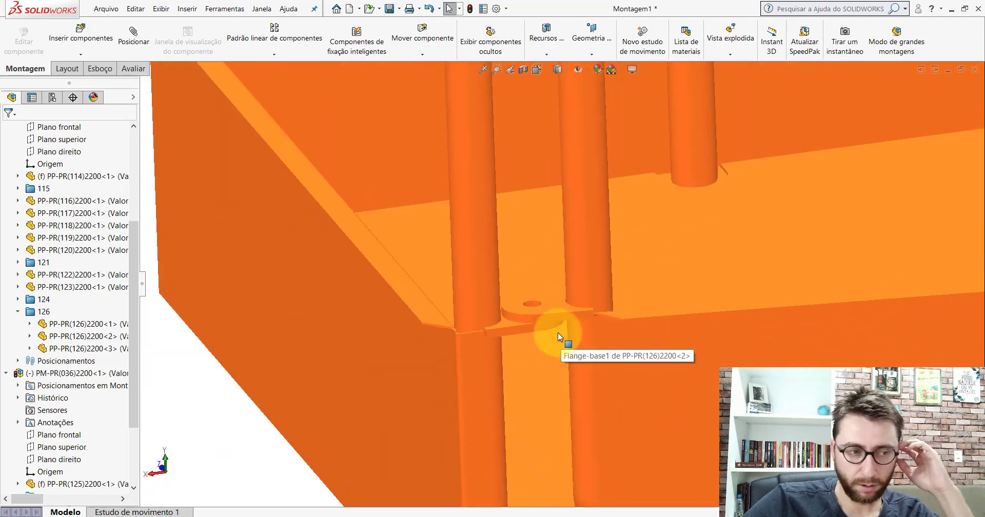
- Collapse all items of the assembly's feature tree and narrow the tree to enlarge the graphics area
left_click_drag(137, 320, 110, 125)
right_click(102, 129)
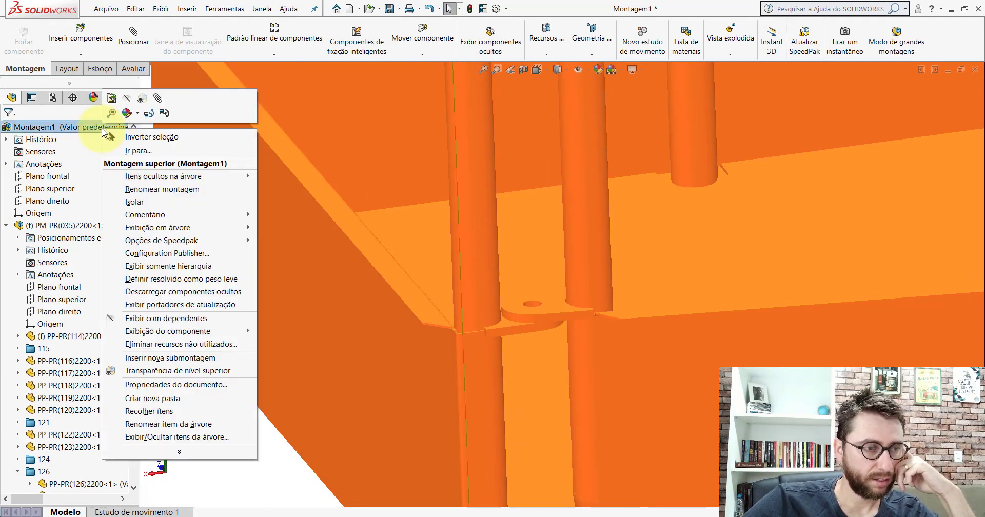
left_click(162, 411)
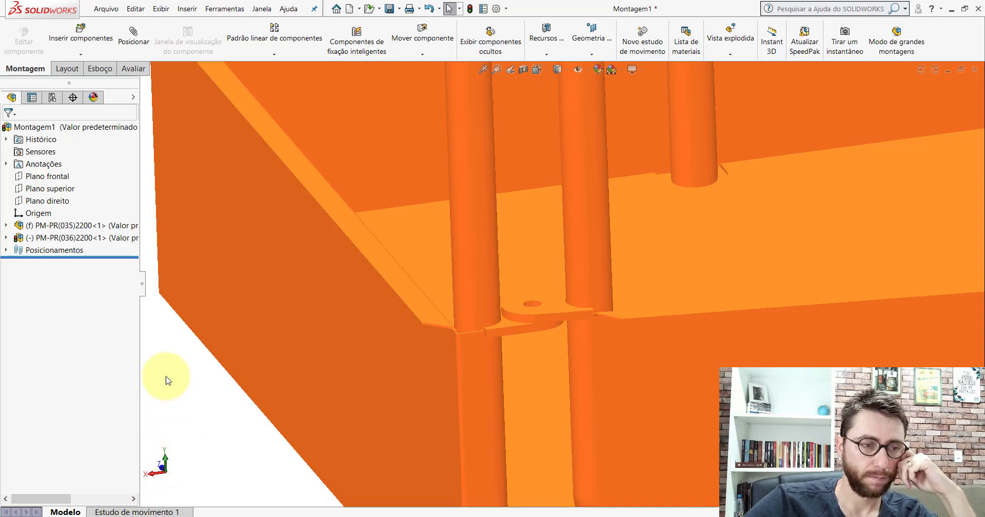
left_click_drag(99, 292, 60, 293)
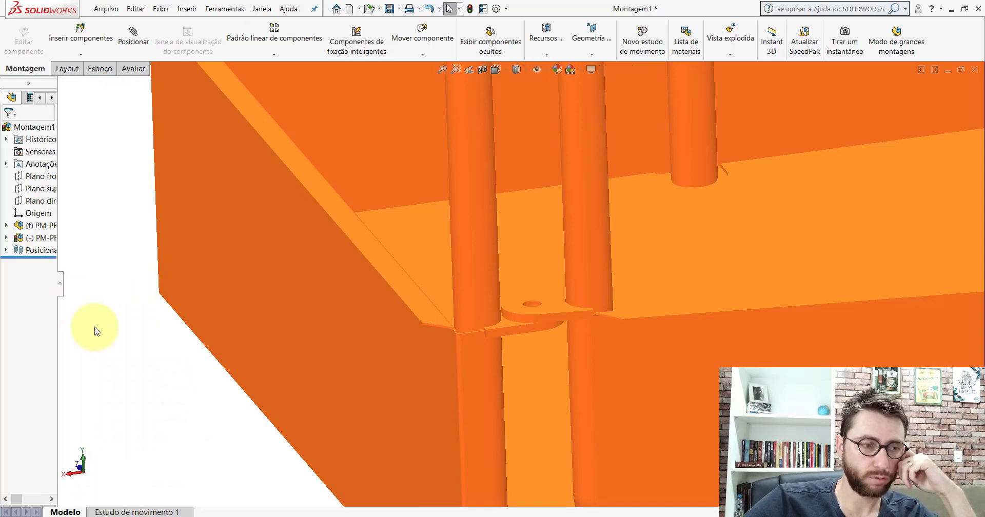
- Show the whole cage and gate assembly in isometric view
scroll(395, 310, "up", 5)
scroll(395, 309, "up", 3)
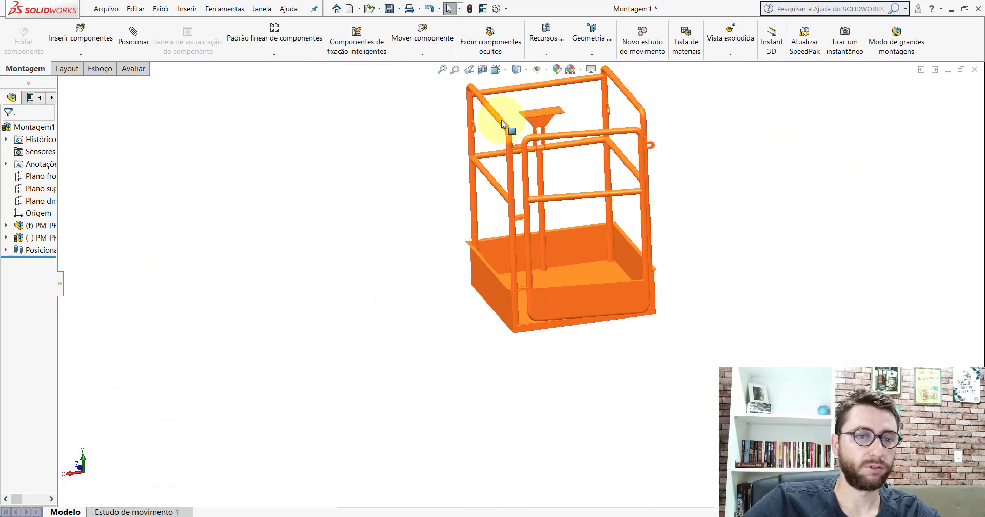
left_click(495, 69)
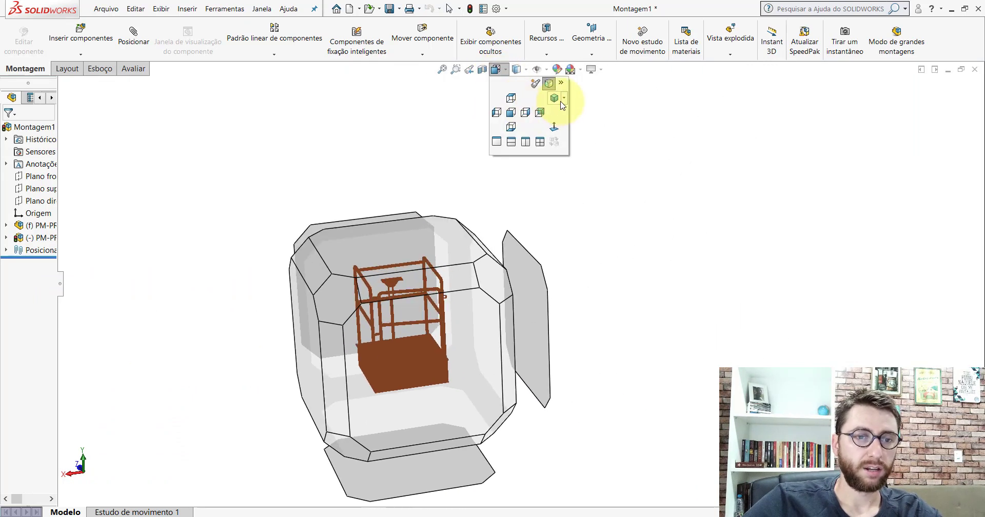
left_click(554, 81)
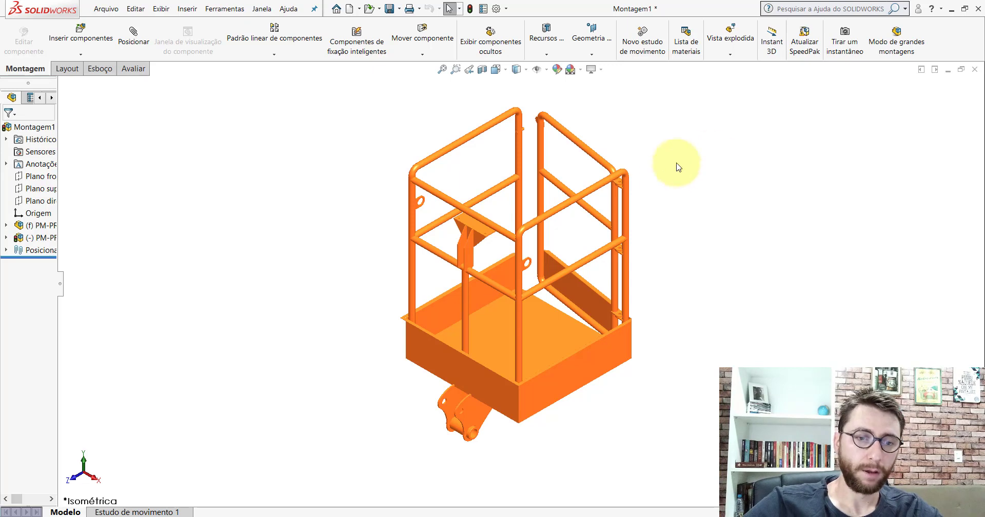
- Swing the gate outward in several moves by its top tube to a wide open position
scroll(667, 193, "down", 3)
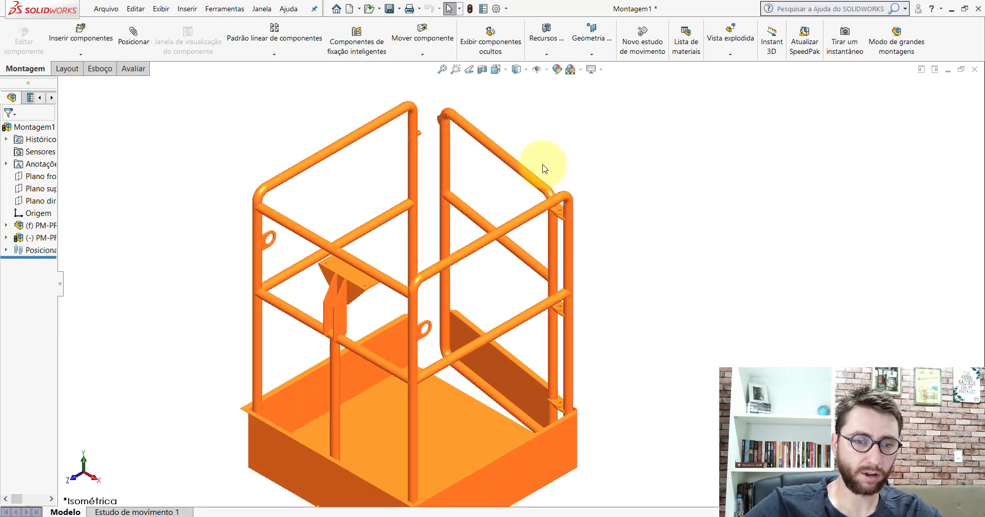
left_click(486, 141)
left_click_drag(486, 141, 520, 149)
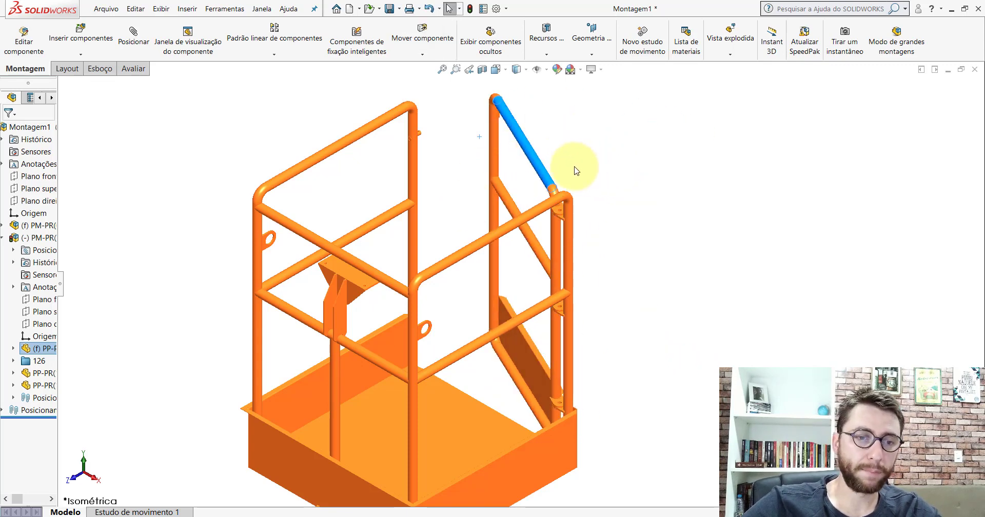
left_click_drag(517, 125, 595, 157)
left_click(643, 236)
scroll(590, 180, "down", 2)
middle_click_drag(573, 196, 593, 214)
left_click_drag(499, 144, 618, 216)
- Inspect the stacked upper hinge tabs up close for contact between the gate and the cage tube while moving the gate
scroll(618, 216, "down", 5)
scroll(587, 220, "down", 3)
left_click_drag(477, 230, 492, 272)
scroll(516, 285, "down", 5)
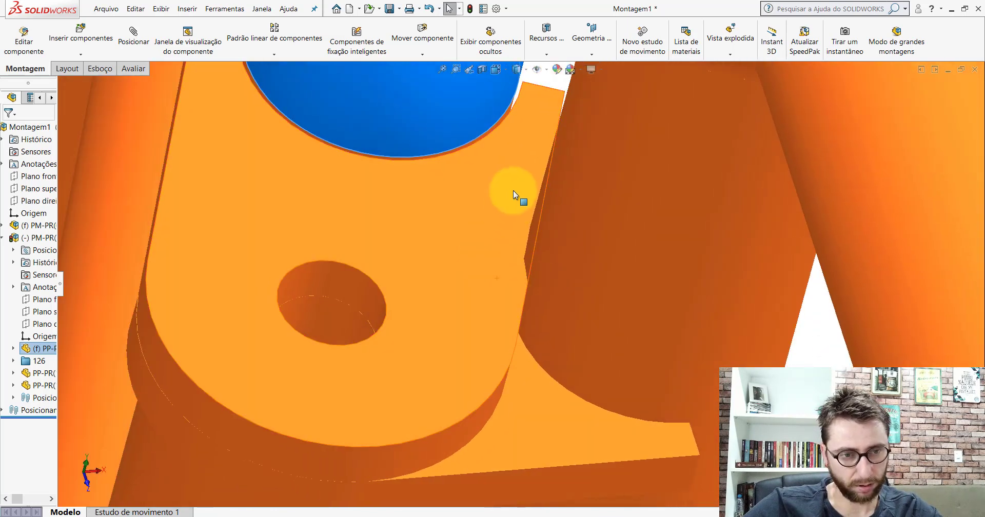
left_click_drag(513, 198, 490, 184)
scroll(513, 230, "up", 6)
left_click(752, 172)
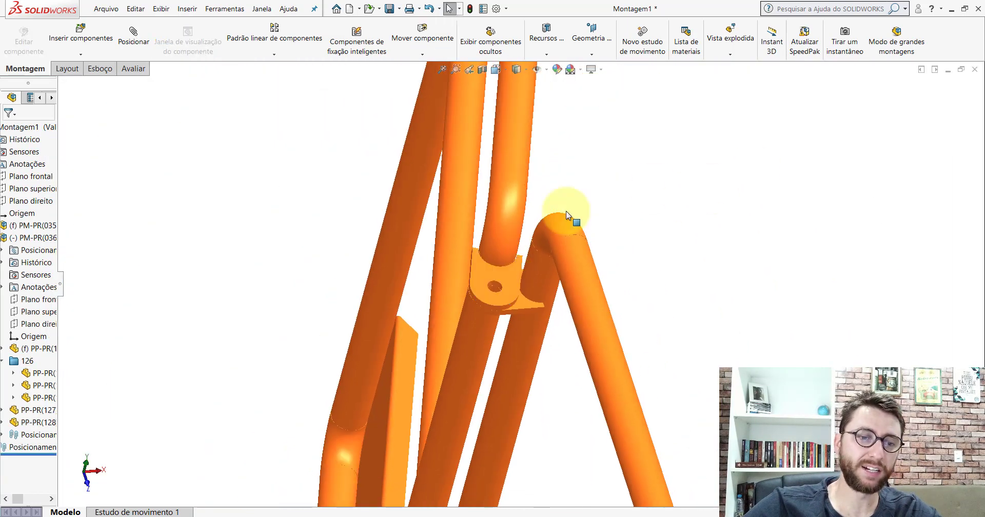
- Examine the opened gate and its hinges from above, from the whole cage down to the upper hinge
scroll(567, 212, "up", 5)
scroll(523, 292, "down", 1)
middle_click_drag(512, 253, 491, 286)
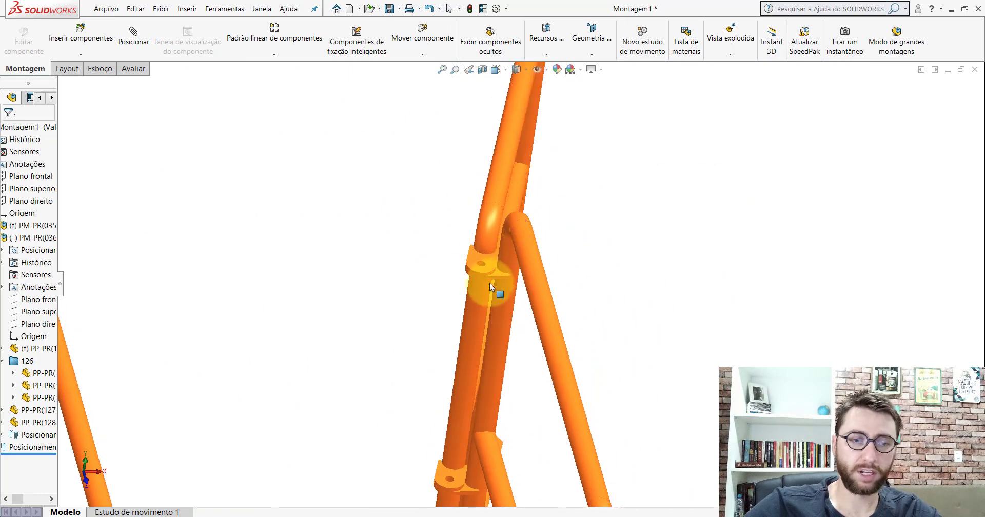
scroll(491, 269, "up", 4)
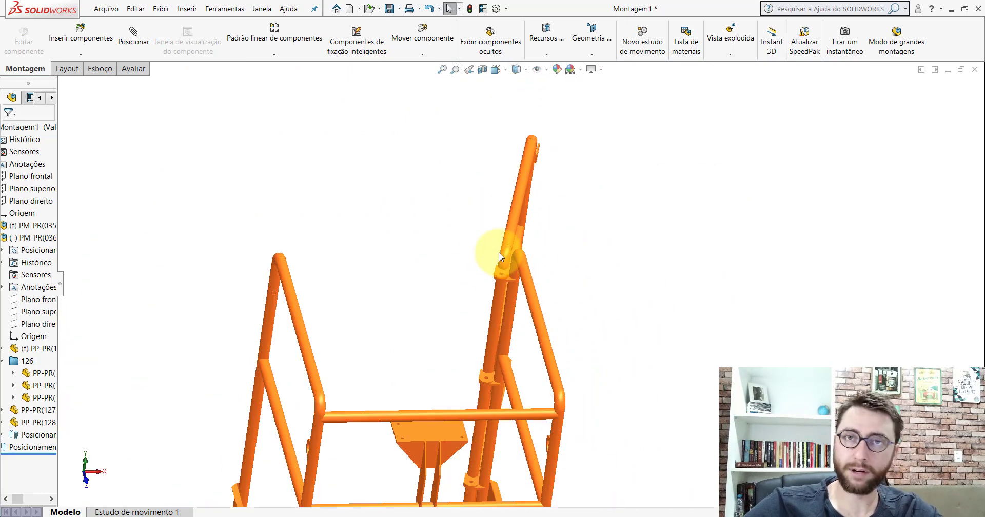
scroll(497, 277, "up", 3)
middle_click_drag(494, 300, 508, 324)
scroll(527, 303, "up", 5)
scroll(493, 324, "down", 2)
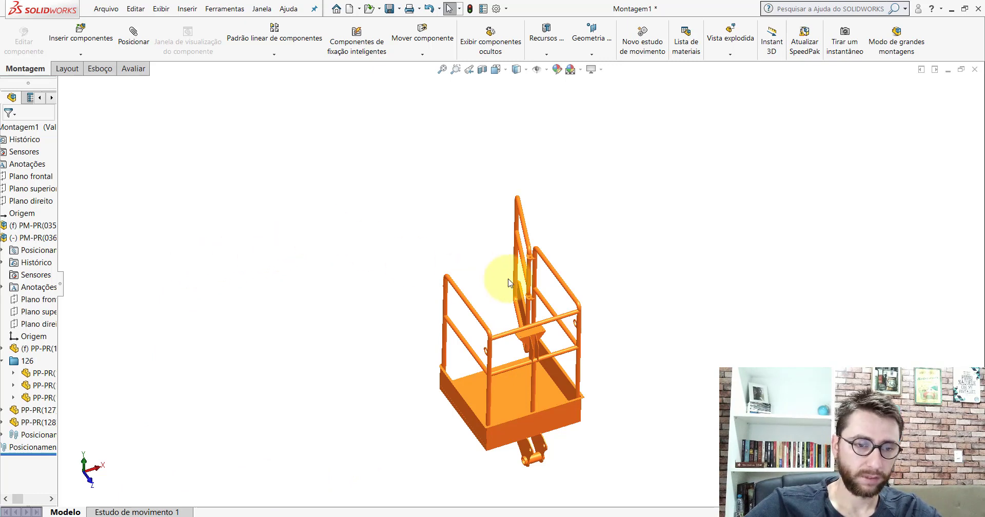
scroll(505, 277, "down", 3)
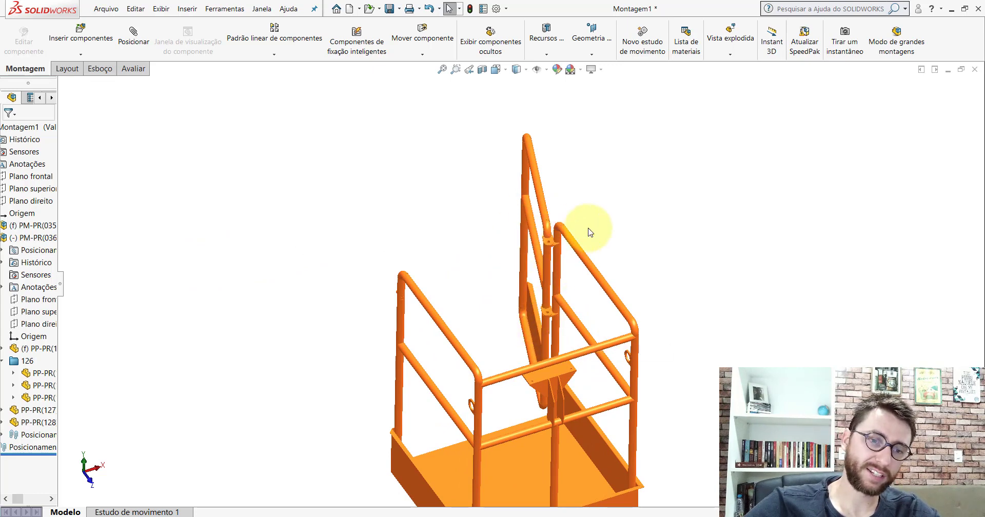
scroll(552, 251, "down", 5)
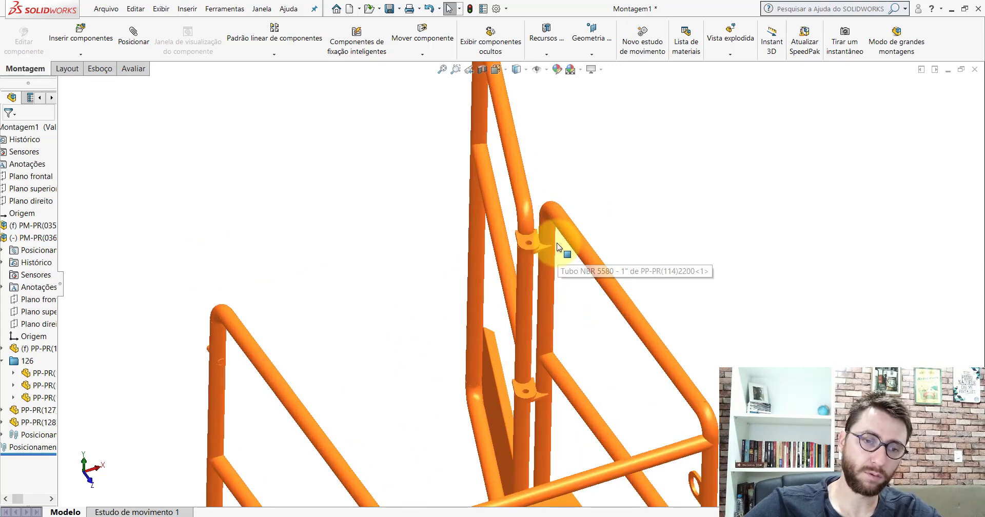
scroll(528, 255, "down", 1)
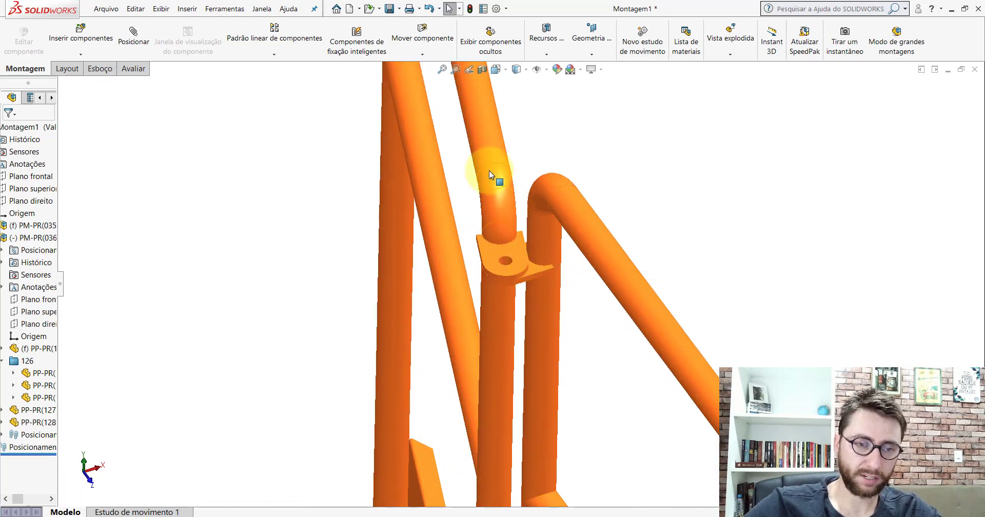
- Check the gate's bent tube and upper hinge tab, clear the selection, and show the assembly in isometric view
mouse_move(497, 220)
left_mouse_down()
mouse_move(481, 224)
mouse_move(429, 286)
mouse_move(482, 208)
mouse_move(493, 210)
mouse_move(378, 282)
mouse_move(470, 207)
mouse_move(489, 205)
left_mouse_up()
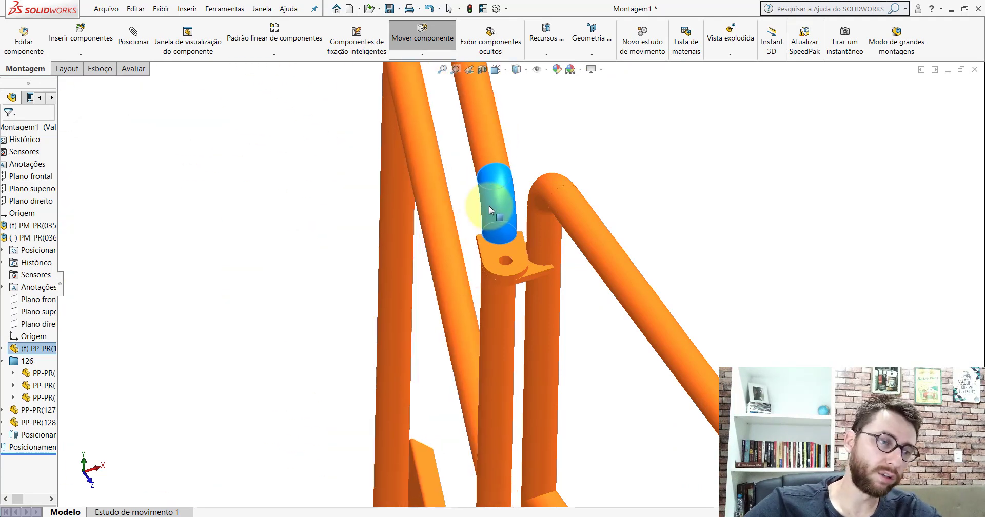
key("Escape")
scroll(522, 266, "down", 5)
mouse_move(513, 261)
left_mouse_down()
mouse_move(525, 257)
mouse_move(515, 256)
left_mouse_up()
scroll(529, 265, "up", 6)
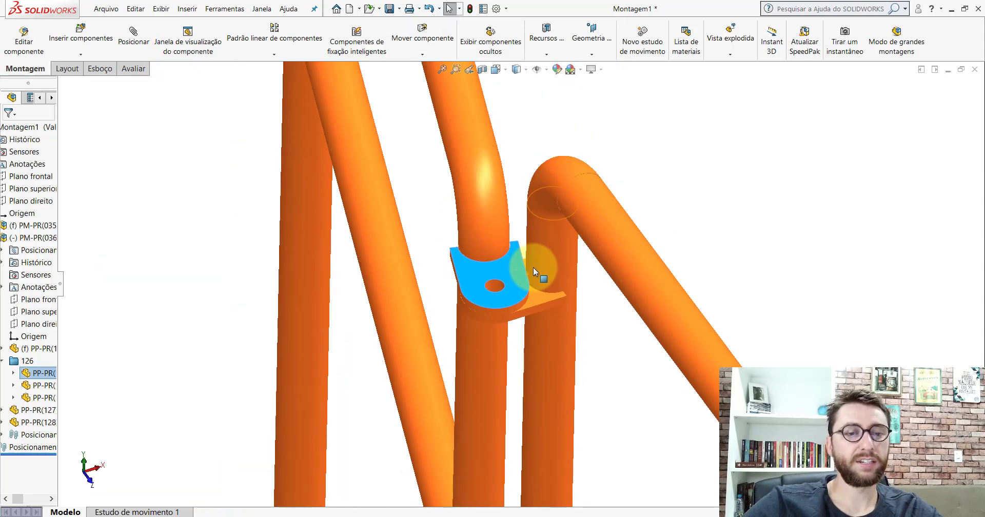
left_click(572, 205)
left_click(498, 70)
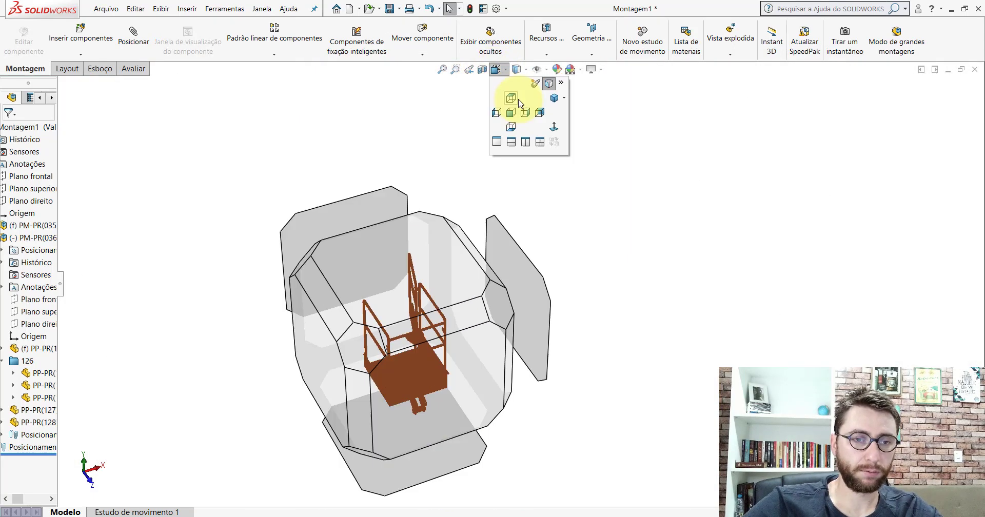
left_click(550, 101)
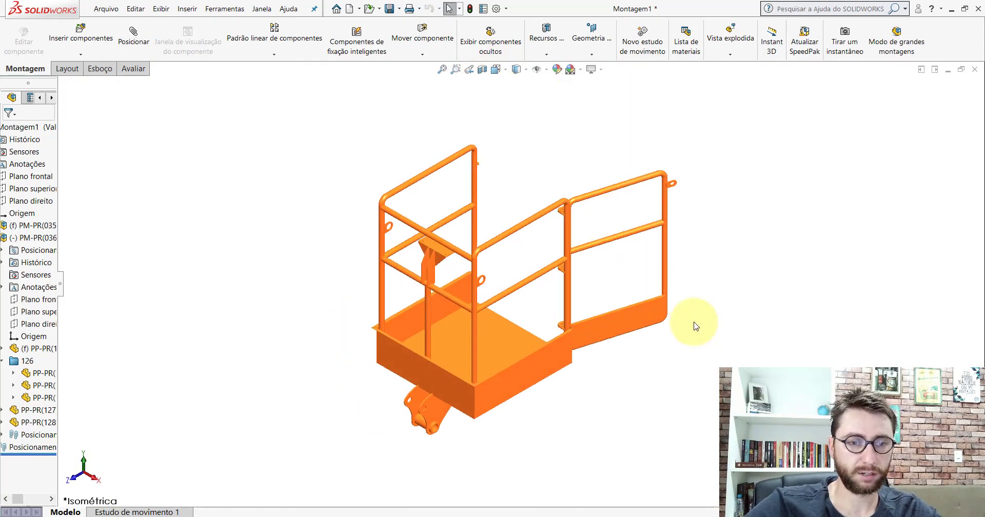
- Examine the upper hinge tabs up close from several angles, and return the assembly to isometric view
scroll(591, 207, "down", 3)
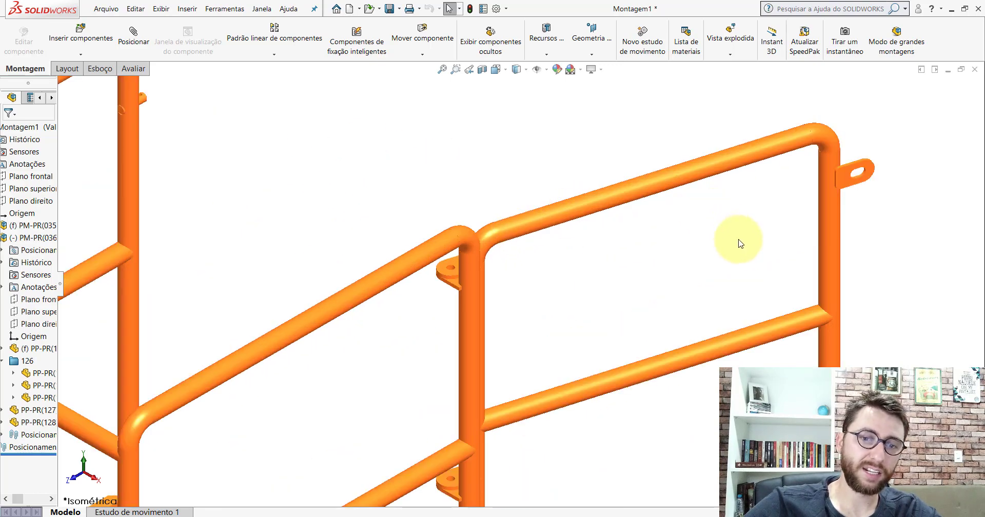
scroll(502, 297, "down", 5)
middle_click_drag(353, 225, 400, 255)
scroll(376, 217, "down", 3)
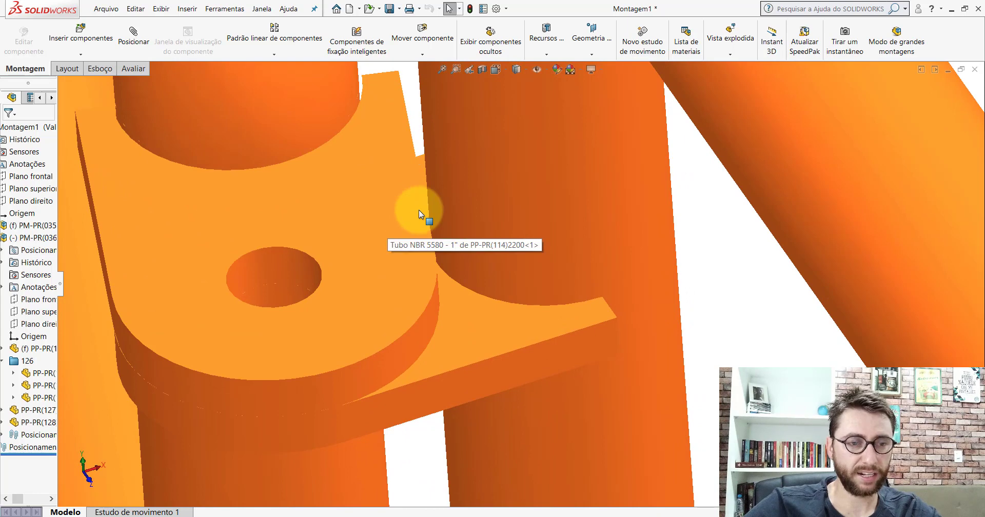
left_click(418, 211)
mouse_move(419, 210)
middle_mouse_down()
mouse_move(426, 230)
mouse_move(416, 227)
mouse_move(424, 226)
middle_mouse_up()
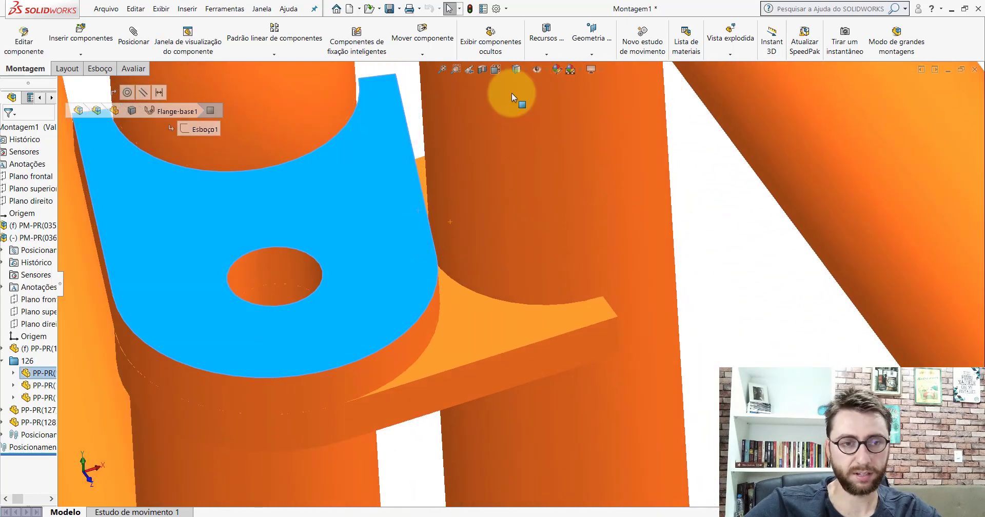
left_click(502, 72)
left_click(554, 99)
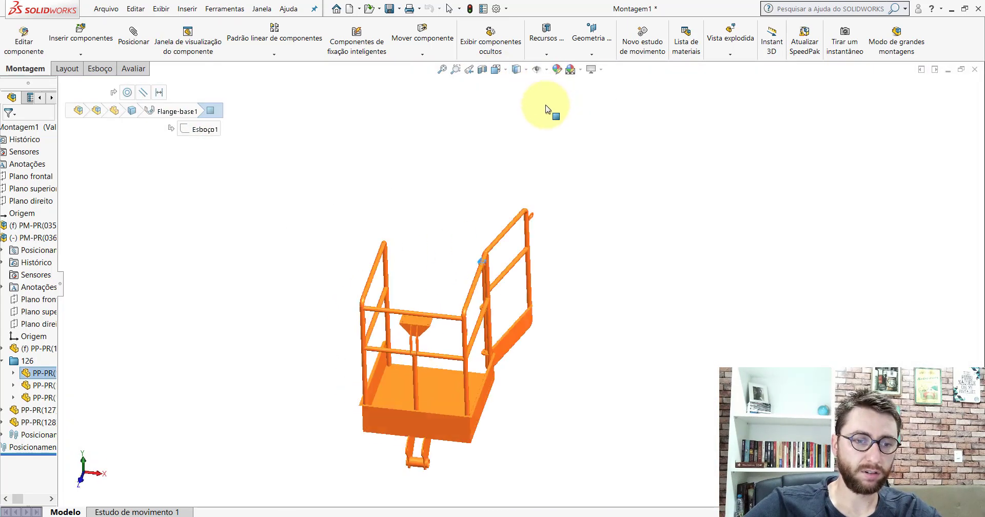
left_click(568, 159)
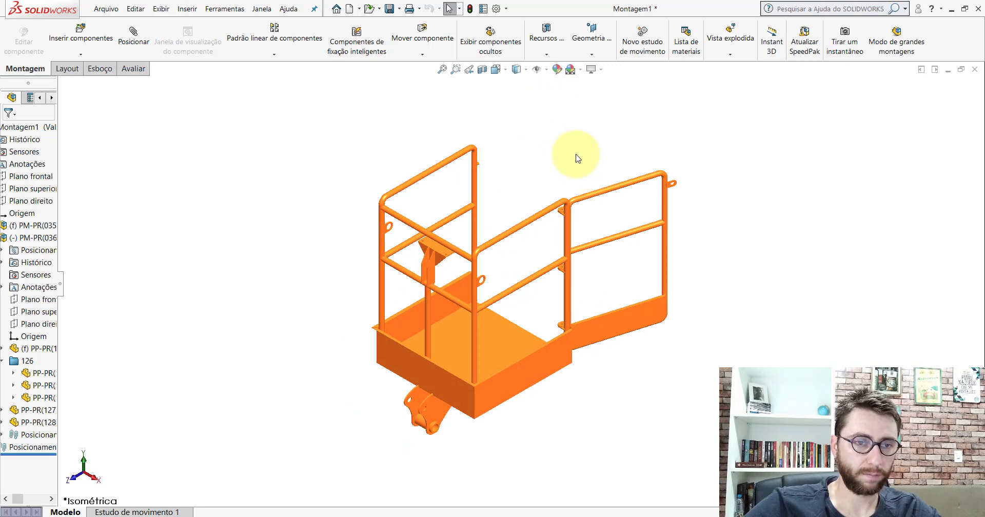
scroll(571, 152, "down", 5)
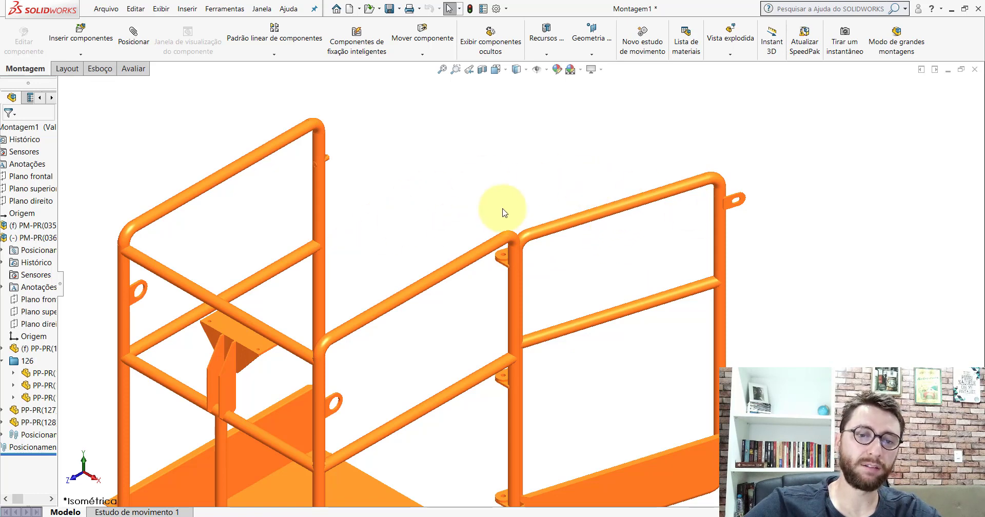
- Display the reference planes and pick the front planes of the PM-PR(036)2200 gate and PM-PR(035)2200 cage for a mate
left_click(547, 70)
left_click(538, 85)
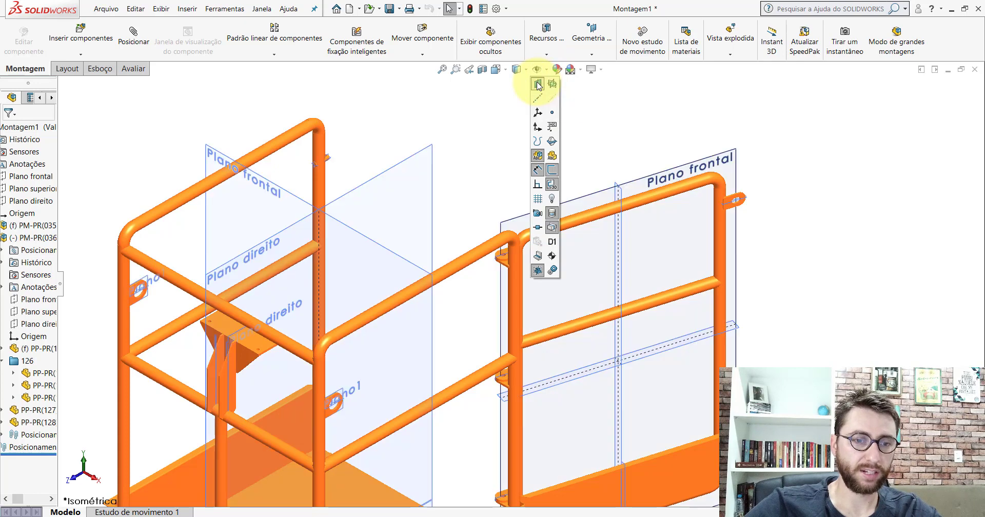
left_click(134, 35)
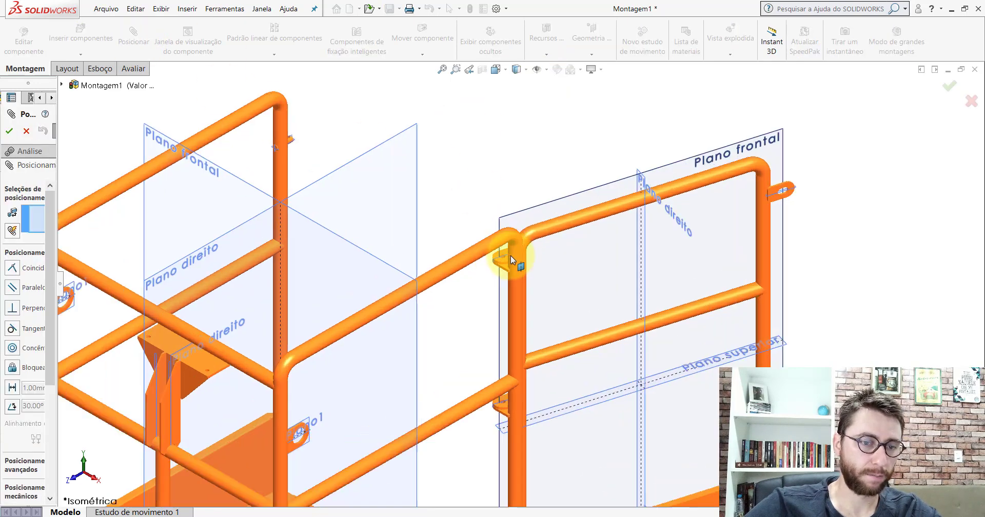
scroll(506, 261, "down", 10)
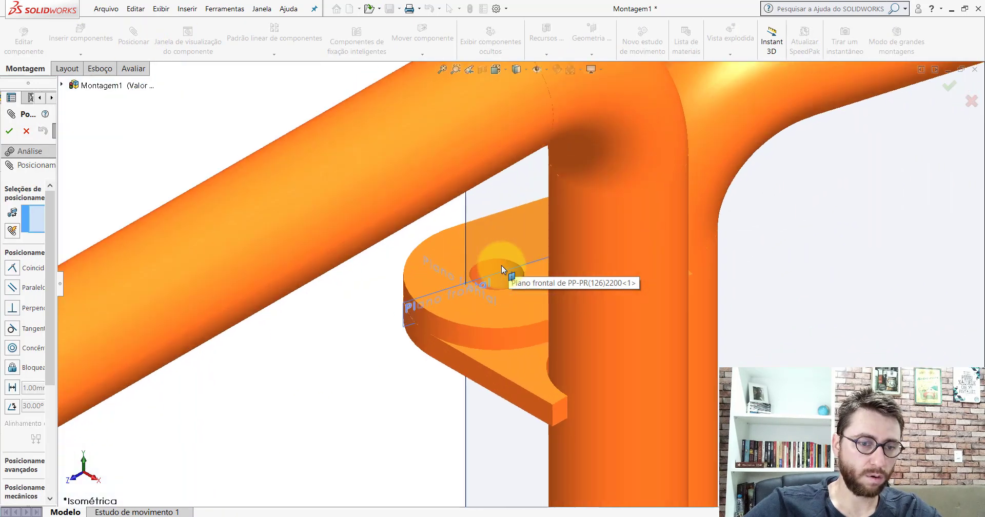
left_click(423, 306)
middle_click_drag(518, 299, 569, 315)
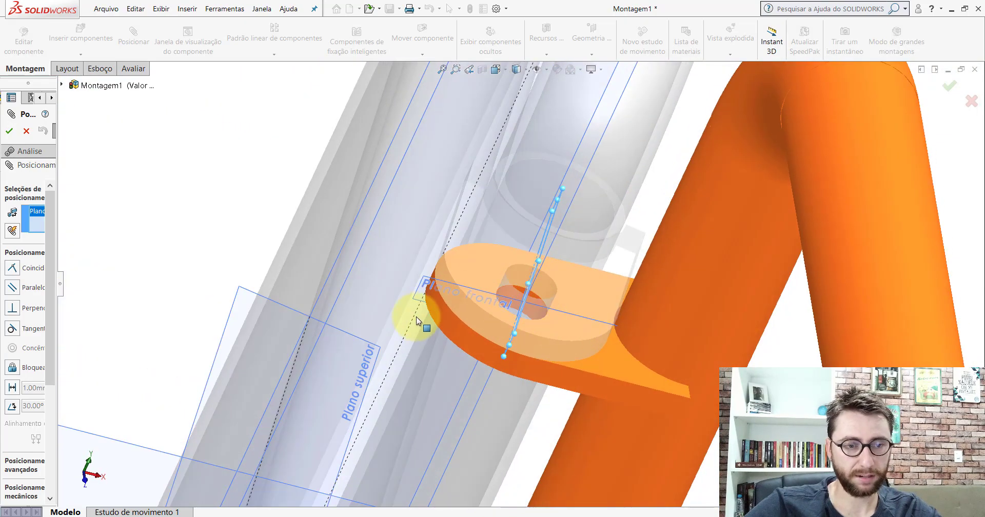
left_click(423, 287)
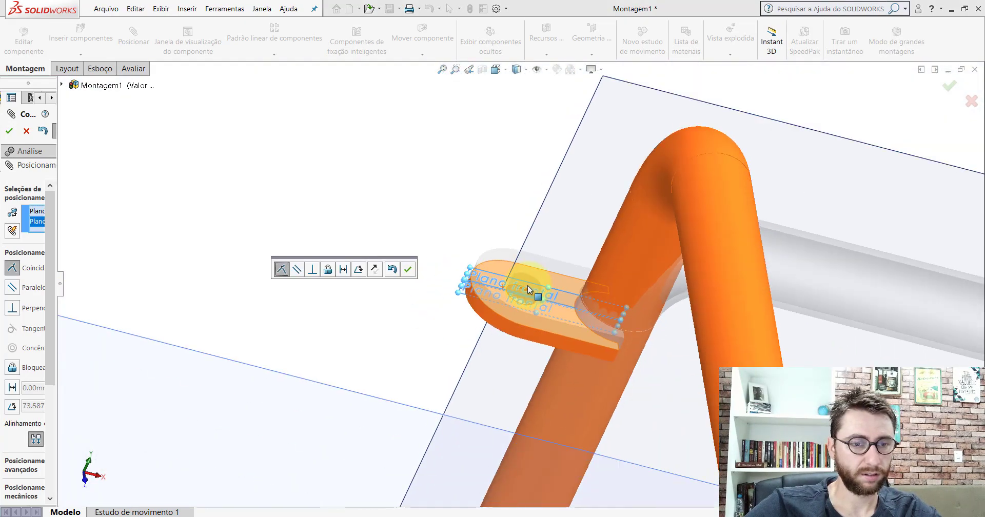
scroll(530, 291, "up", 5)
middle_click_drag(519, 287, 470, 273)
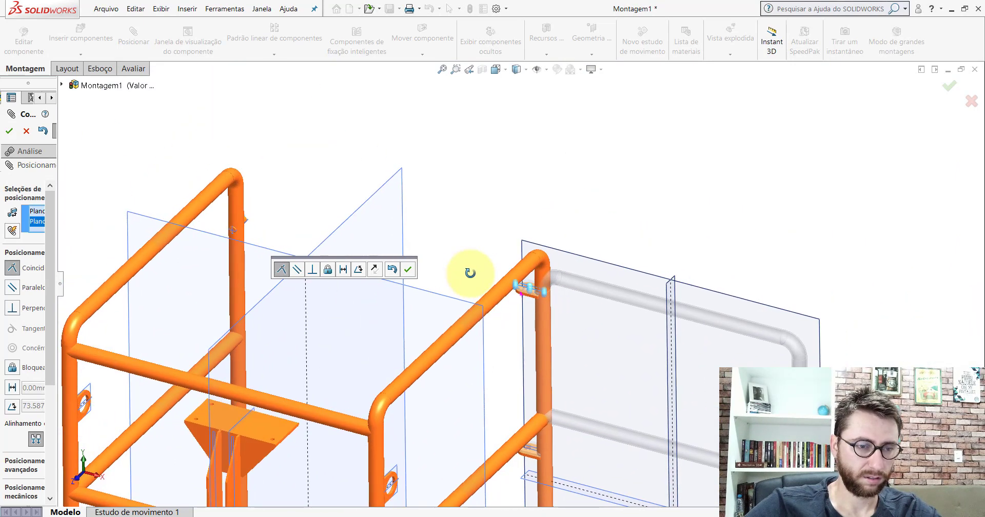
- Mate the two front planes with an advanced limit angle, using a 0° minimum and the gate's current angle as maximum
left_click_drag(60, 283, 176, 289)
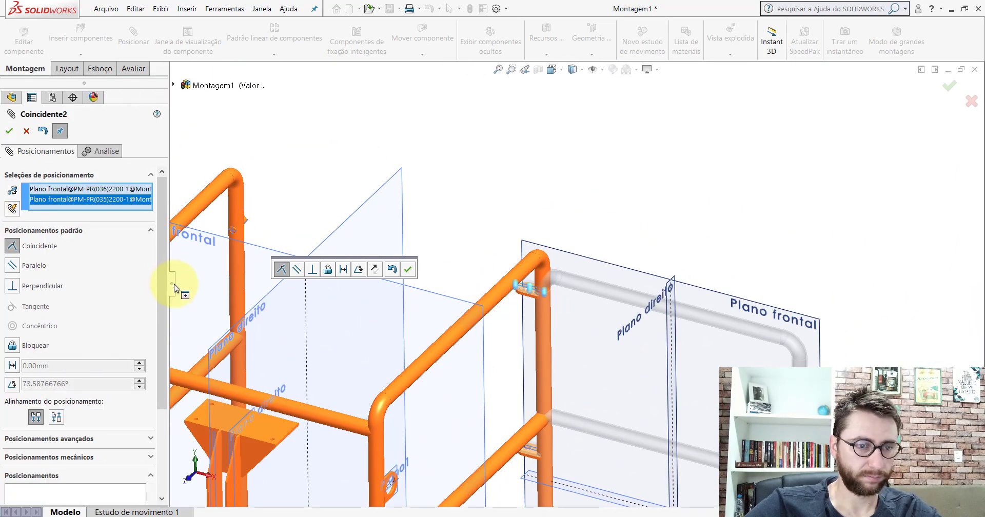
left_click(147, 233)
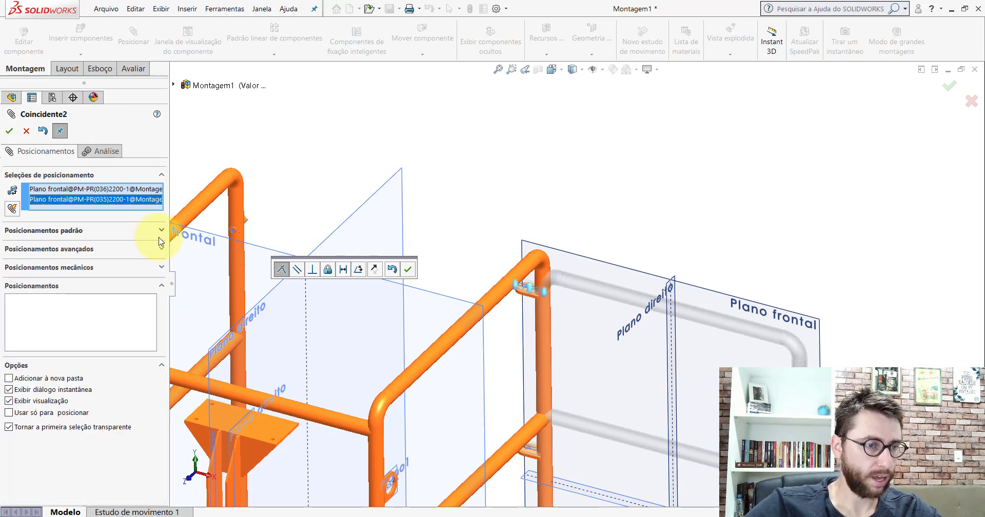
left_click(161, 251)
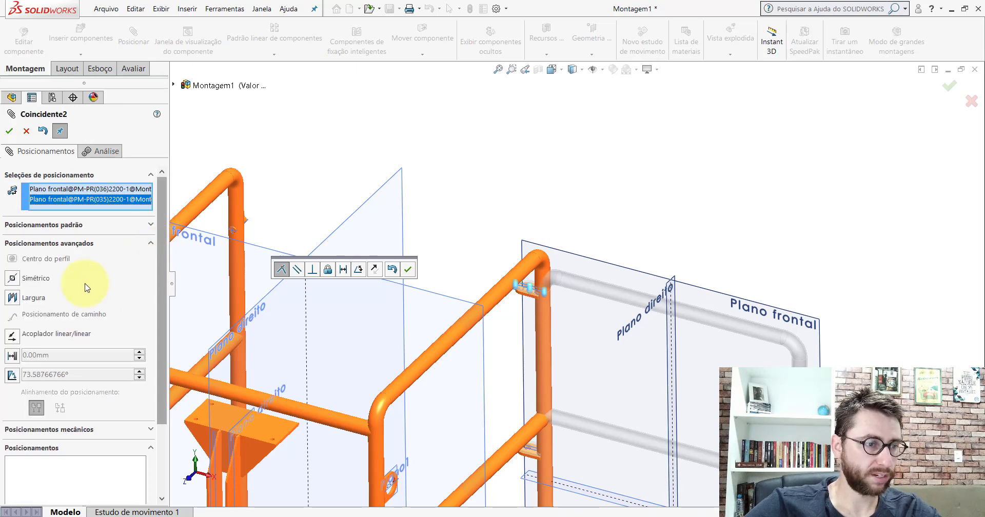
left_click(12, 376)
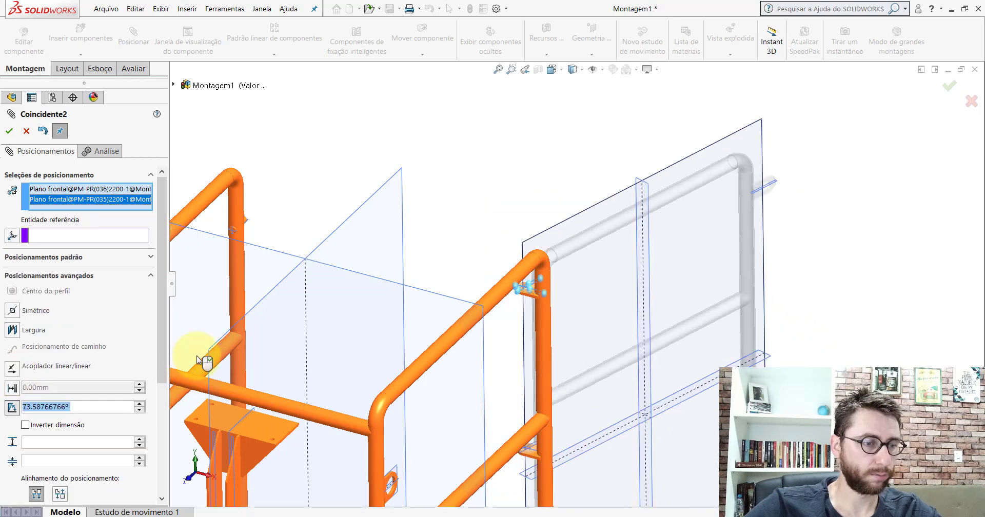
scroll(161, 324, "down", 2)
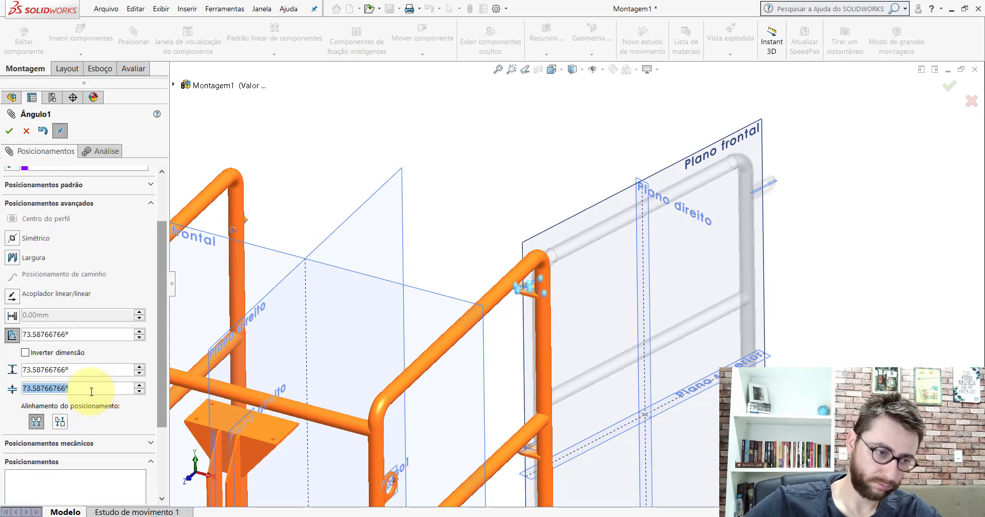
type("0")
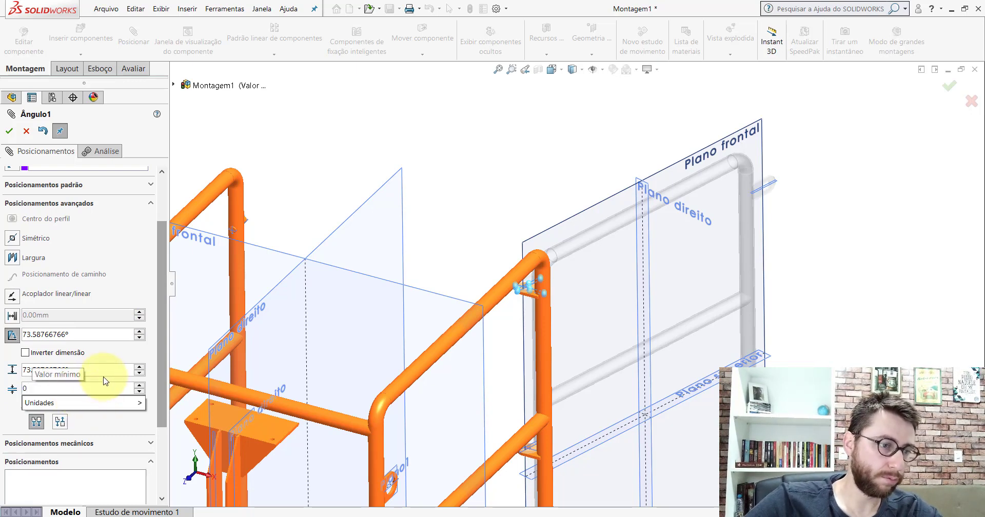
left_click(65, 369)
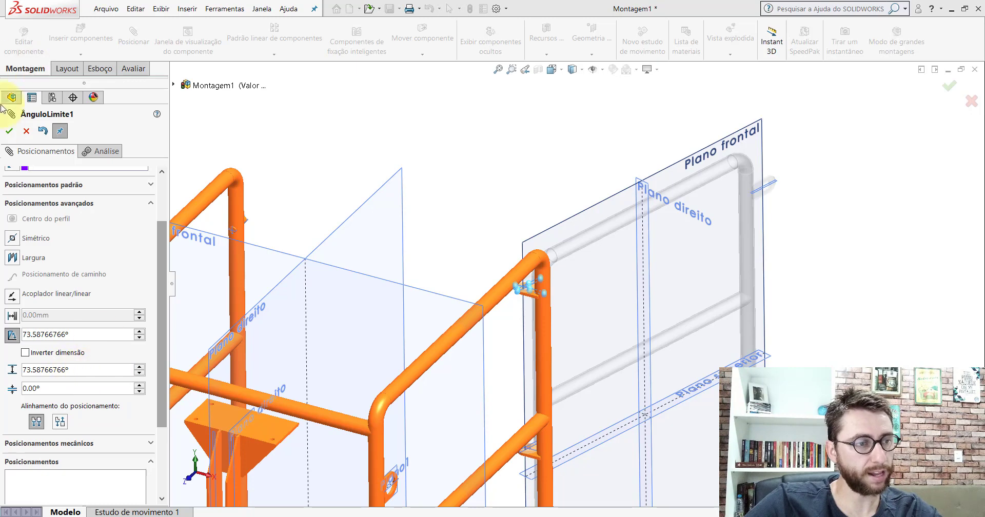
left_click(8, 134)
left_click(9, 132)
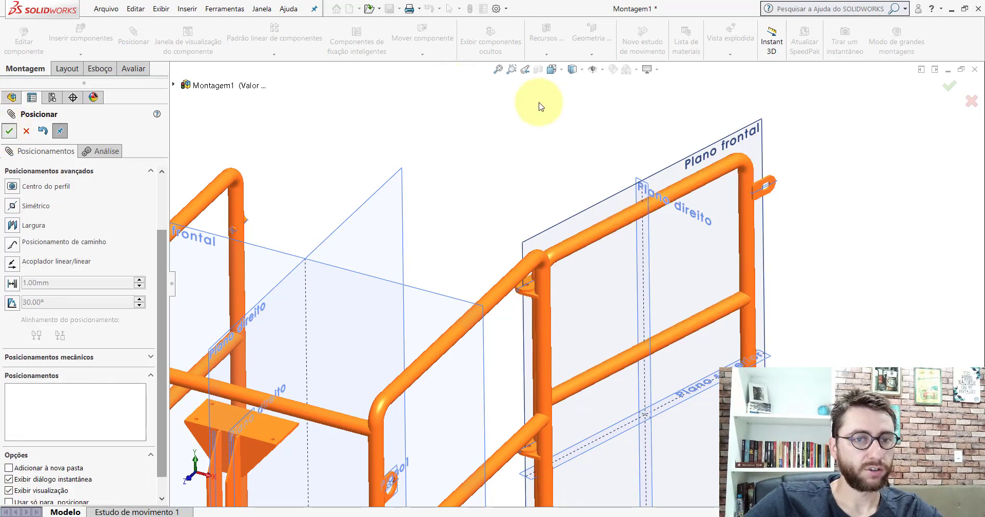
- Hide the reference planes, try to swing the gate by its top tube to test the limit, and clear the selection
left_click(593, 70)
left_click_drag(659, 203, 486, 108)
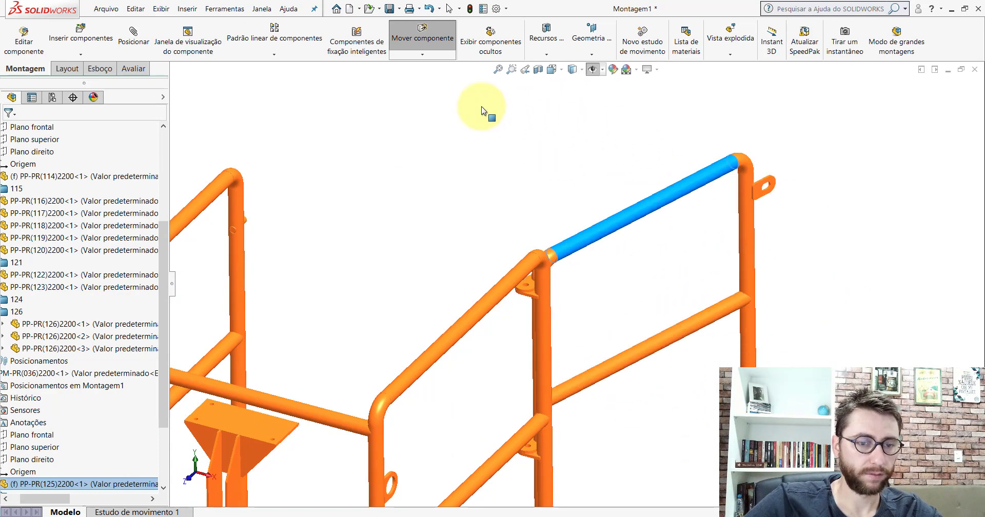
left_click(501, 161)
left_click_drag(590, 238, 651, 169)
left_click_drag(455, 77, 431, 71)
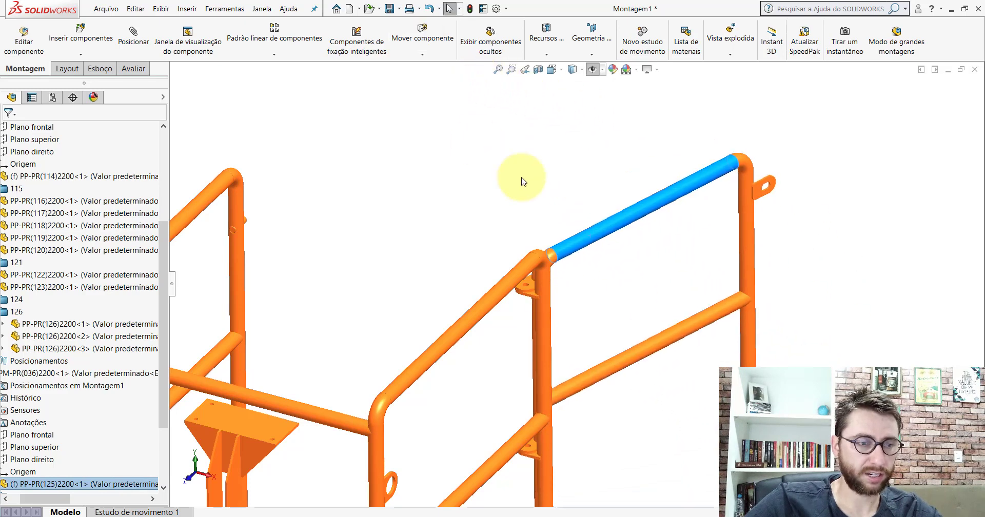
left_click(522, 178)
- Delete the limit angle mate between the gate and the cage from the assembly's mates
left_click_drag(163, 309, 410, 329)
left_click_drag(51, 507, 41, 506)
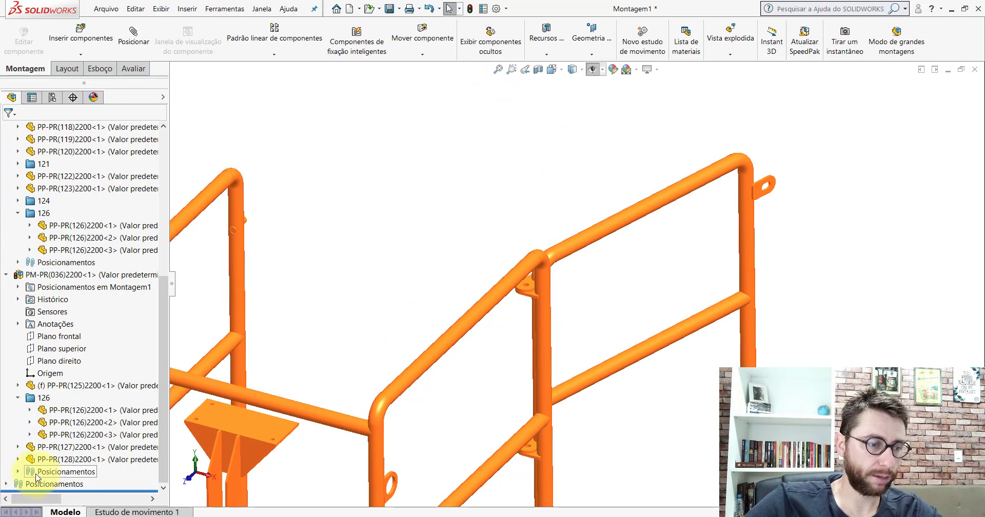
left_click(18, 472)
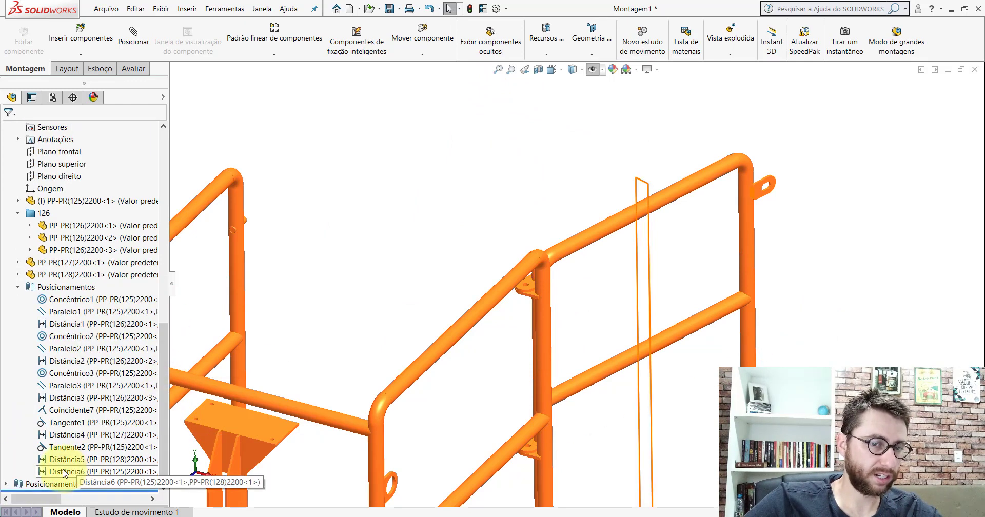
left_click(7, 484)
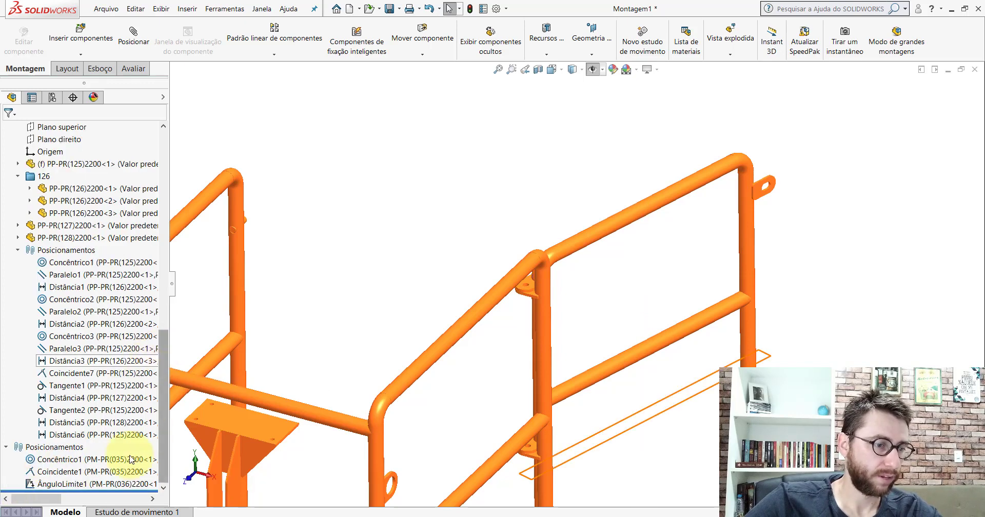
right_click(56, 484)
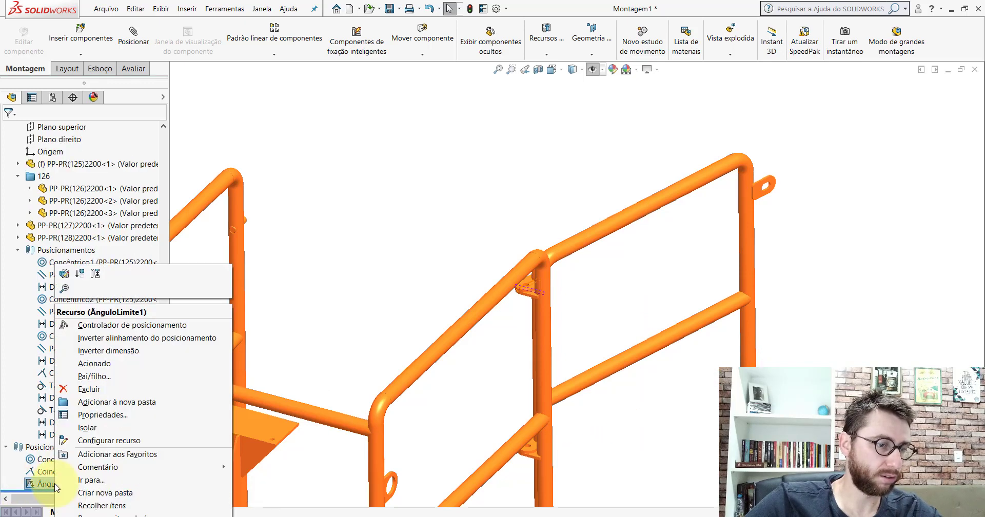
left_click(103, 392)
left_click_drag(164, 362, 106, 161)
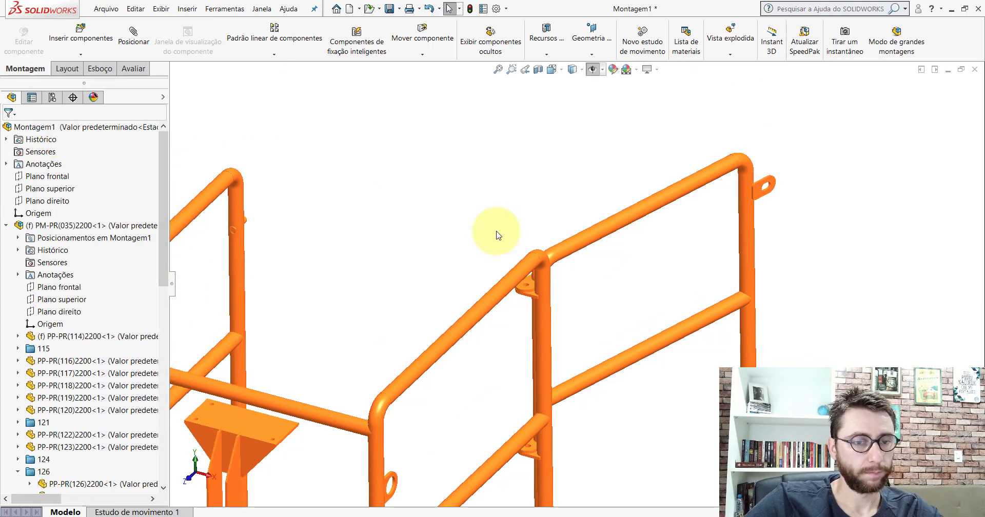
- Display the reference planes of the cage and the gate
left_click(592, 70)
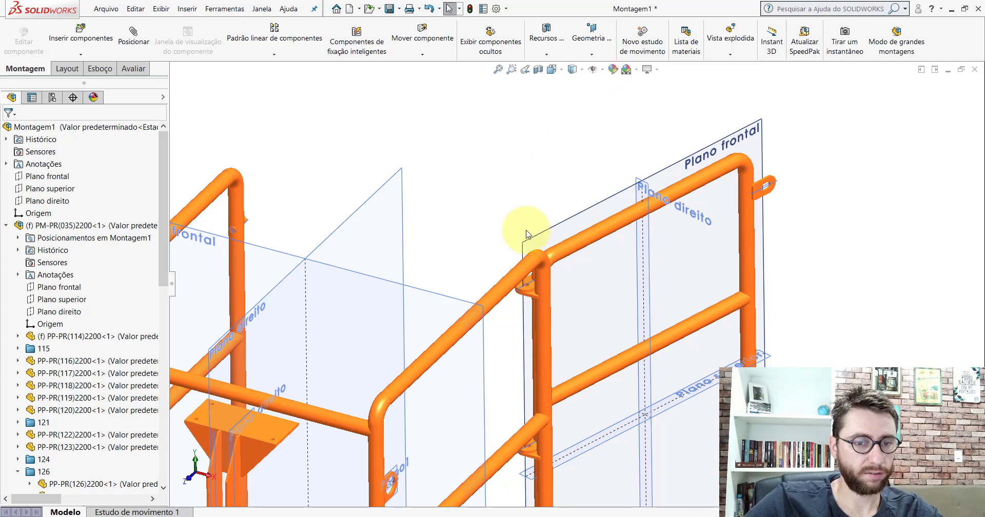
scroll(562, 323, "up", 4)
scroll(555, 318, "down", 2)
middle_click_drag(548, 307, 501, 258)
left_click(132, 32)
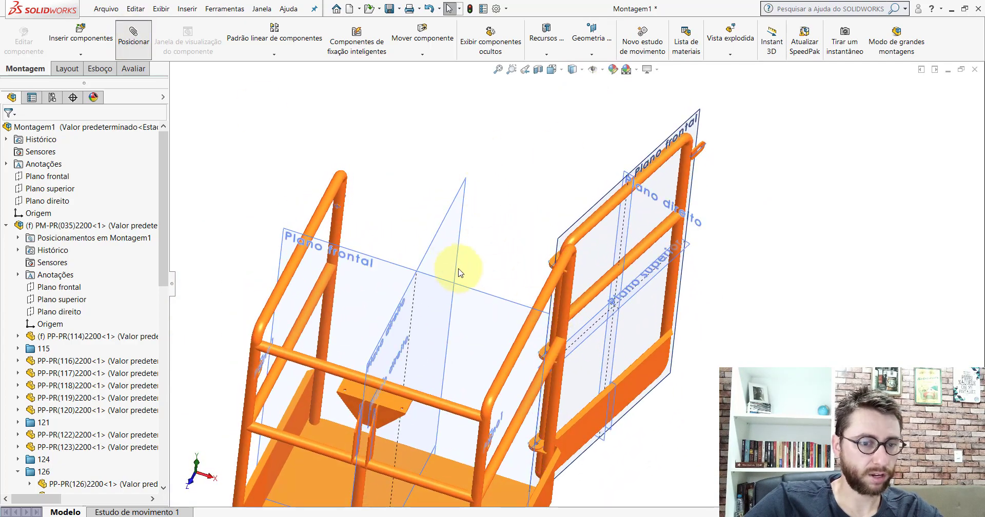
left_click(471, 293)
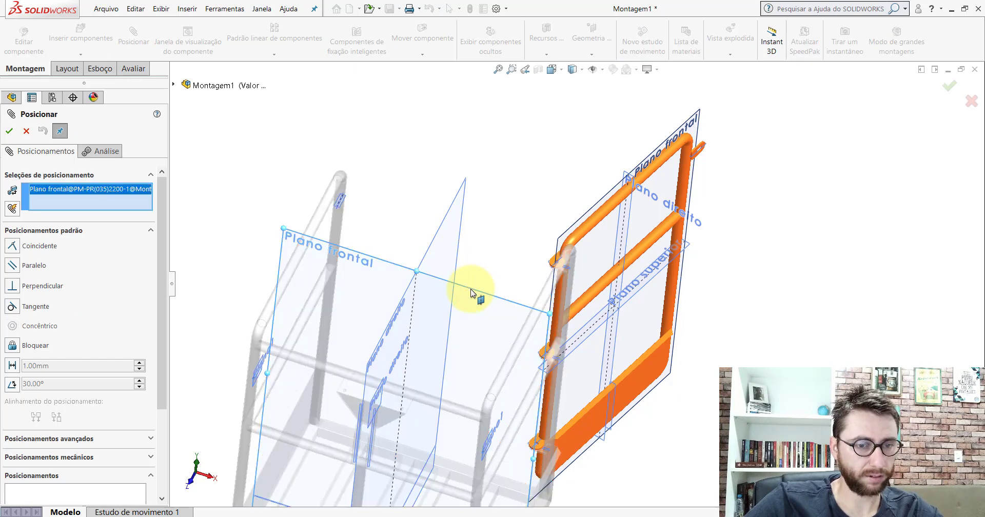
scroll(554, 257, "down", 6)
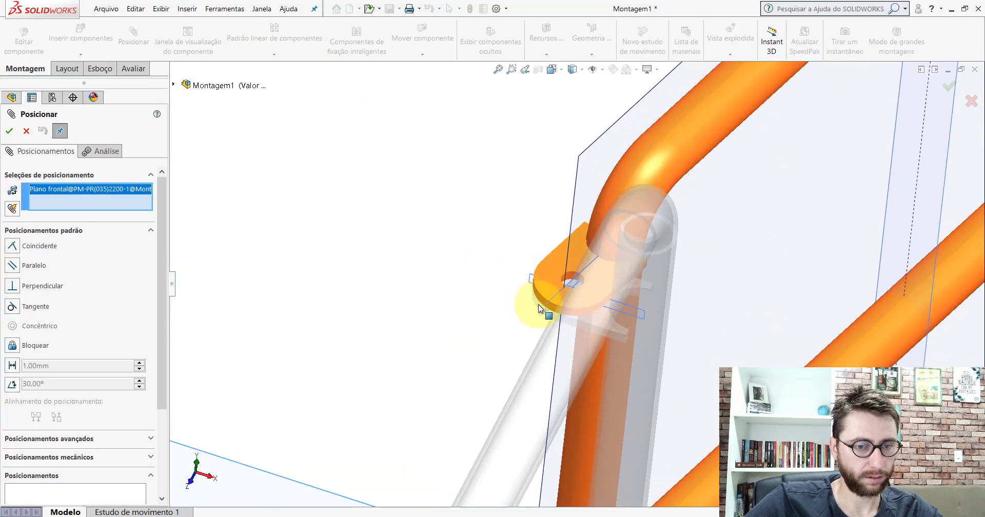
left_click(544, 311)
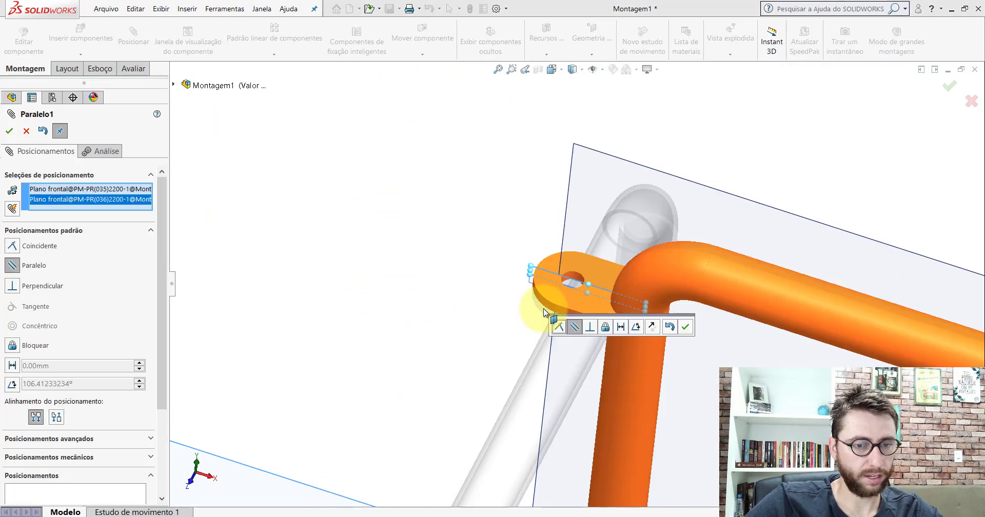
left_click(151, 232)
left_click(162, 250)
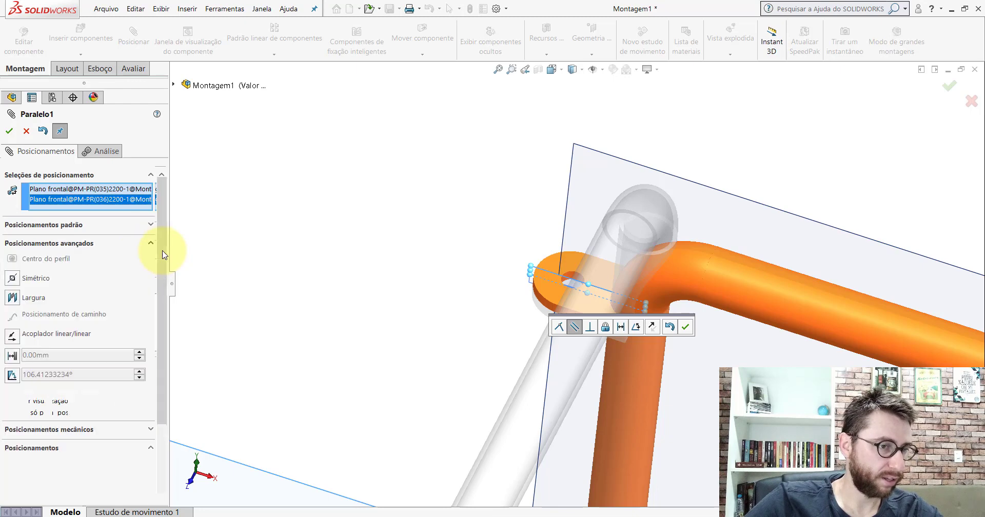
left_click(11, 376)
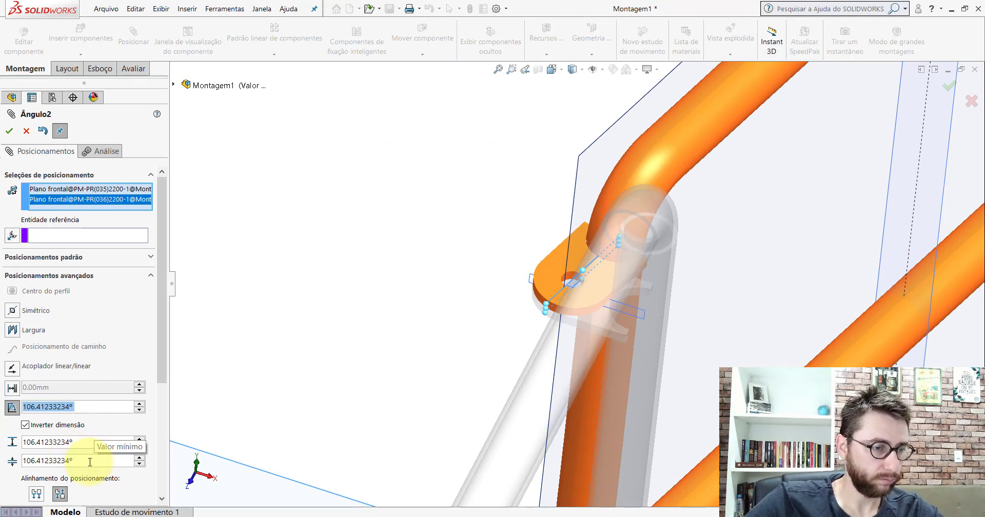
left_click(24, 425)
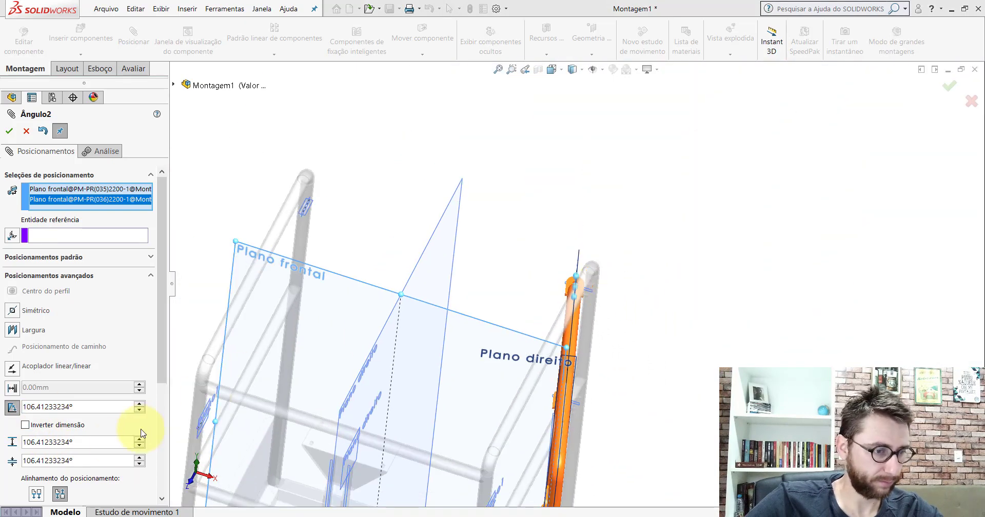
left_click(25, 425)
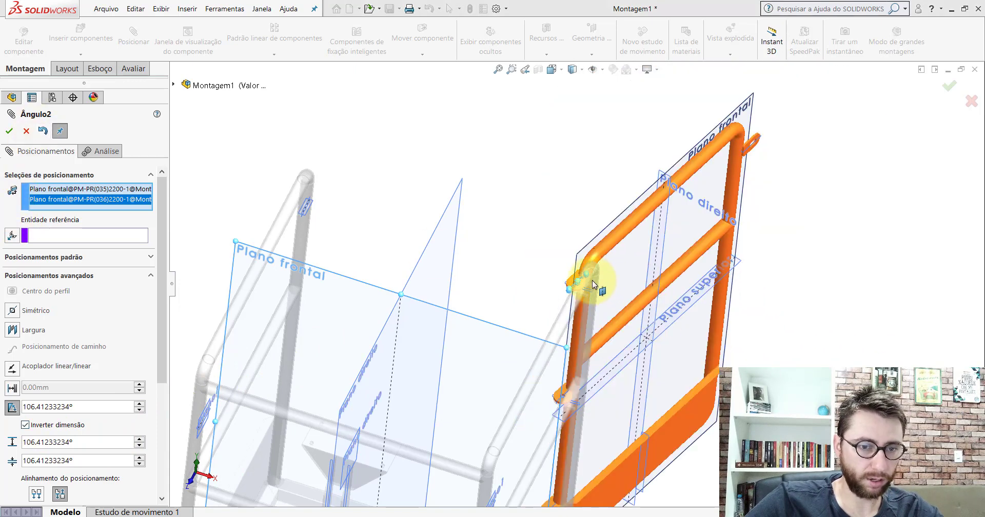
left_click(27, 131)
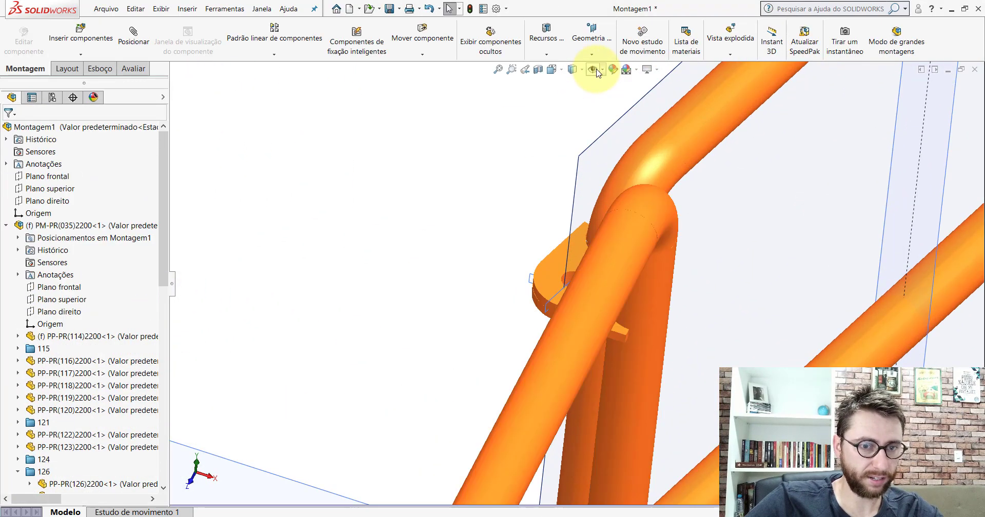
- Measure the angle between the front plane of the gate's upper hinge plate and the front plane of the cage, with reference planes displayed
scroll(626, 213, "up", 5)
scroll(610, 299, "down", 3)
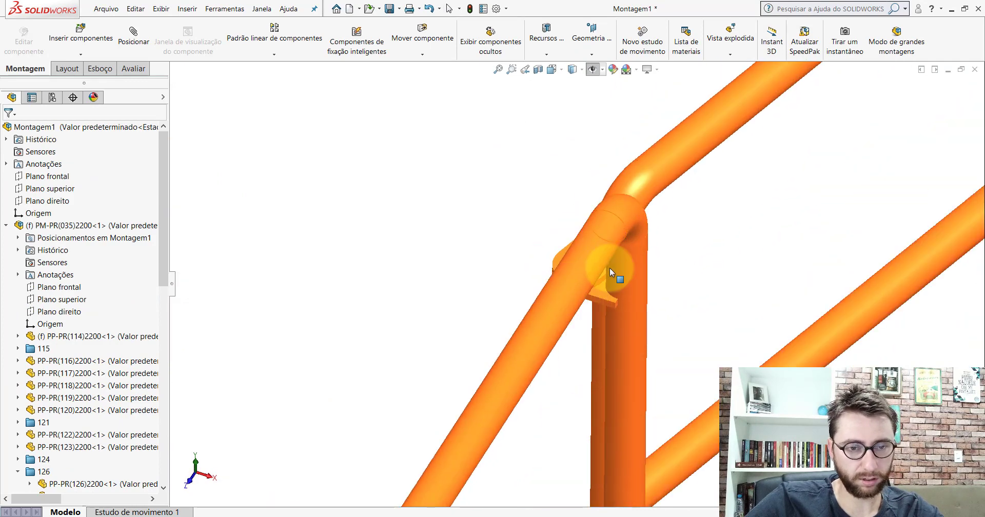
scroll(660, 246, "up", 6)
scroll(567, 248, "down", 3)
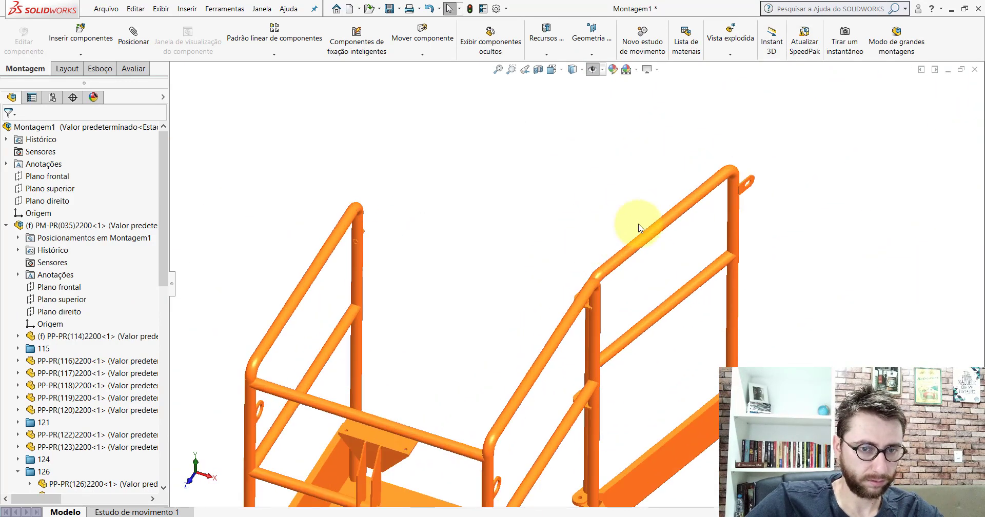
left_click(127, 72)
left_click(204, 39)
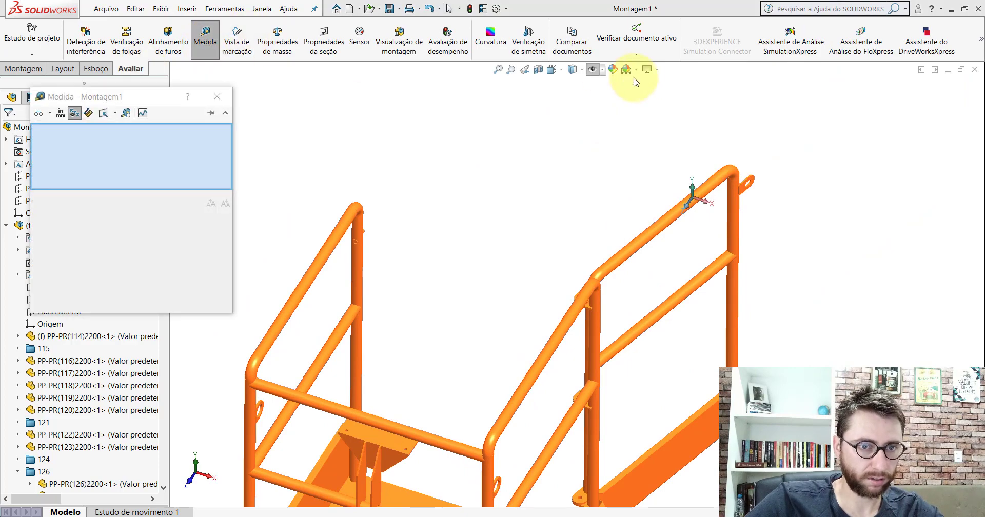
left_click(593, 69)
middle_click_drag(622, 280, 637, 300)
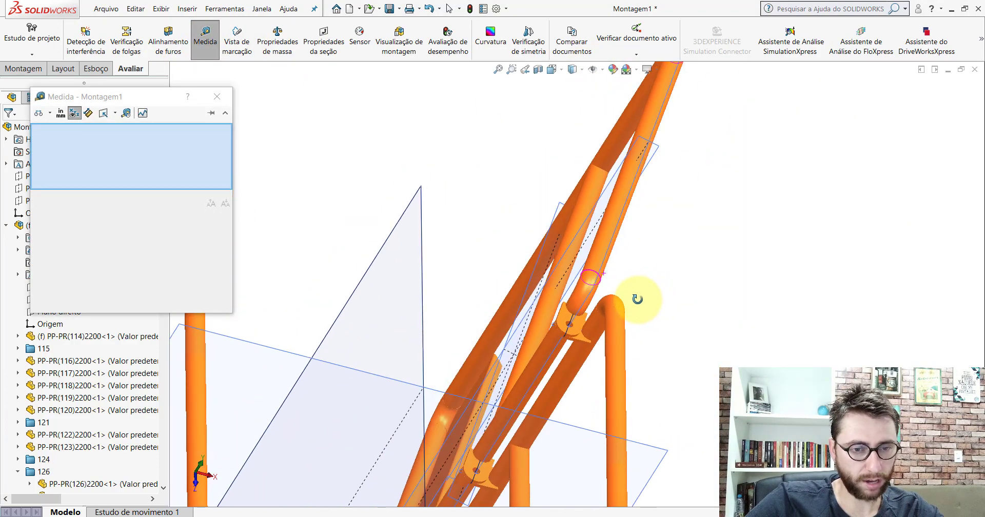
scroll(554, 318, "down", 5)
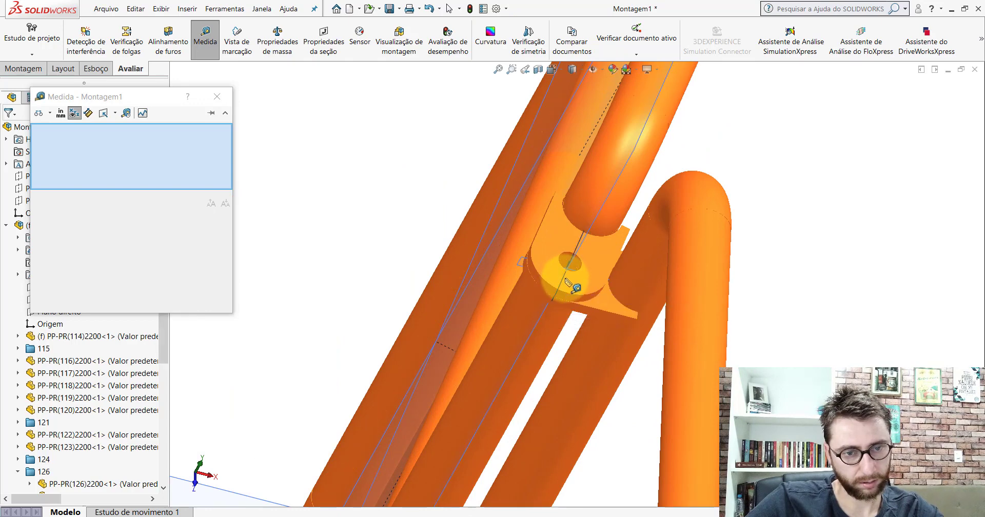
left_click(569, 282)
scroll(561, 282, "up", 5)
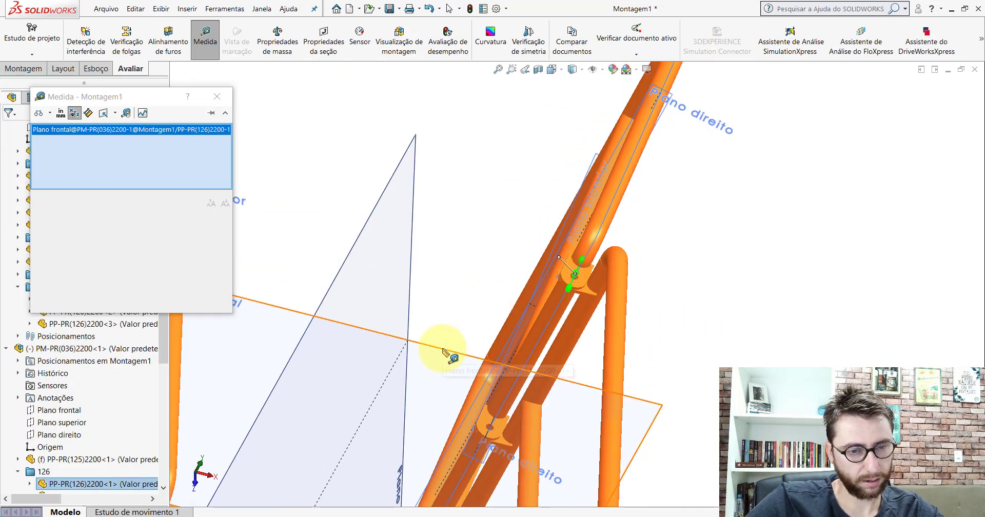
left_click(445, 353)
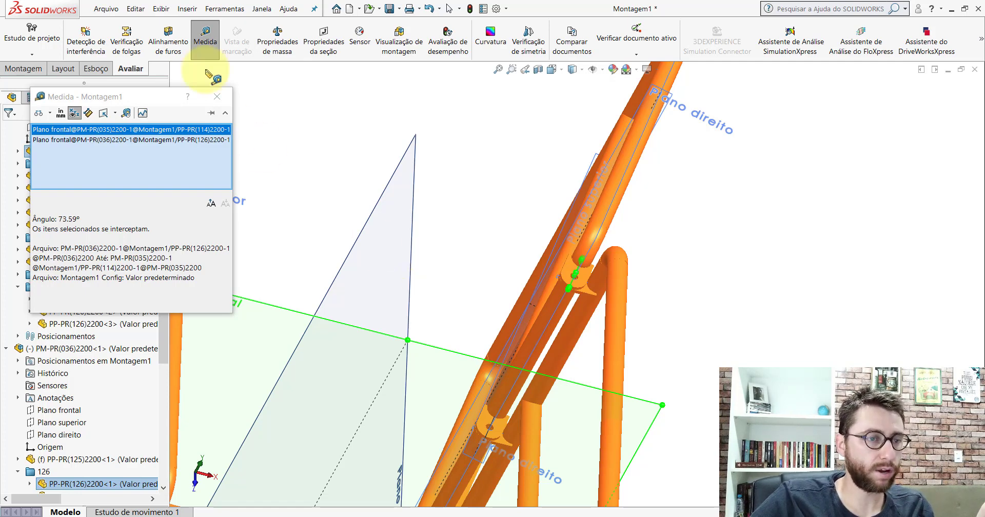
left_click(214, 94)
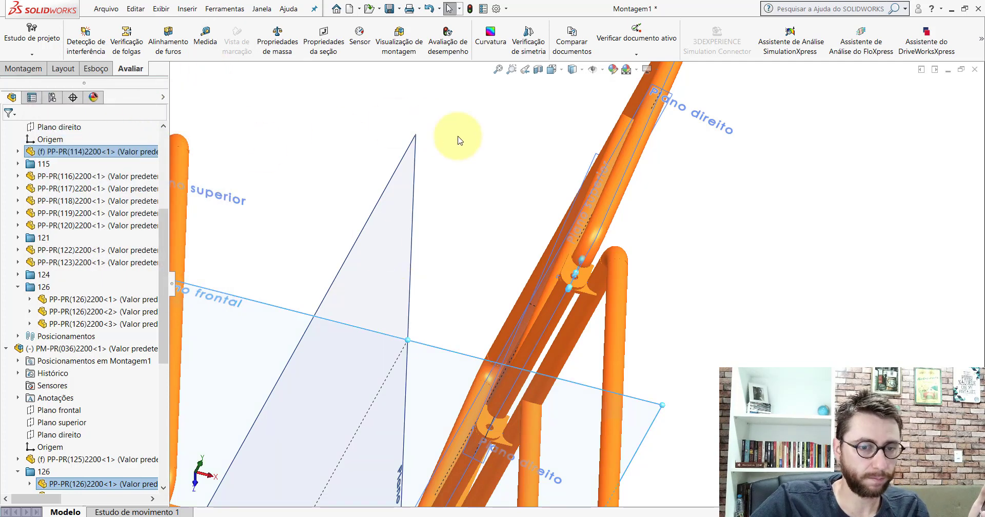
- Hide the reference planes, swing the gate by its top tube towards the closed position, and display the planes again
left_click(592, 69)
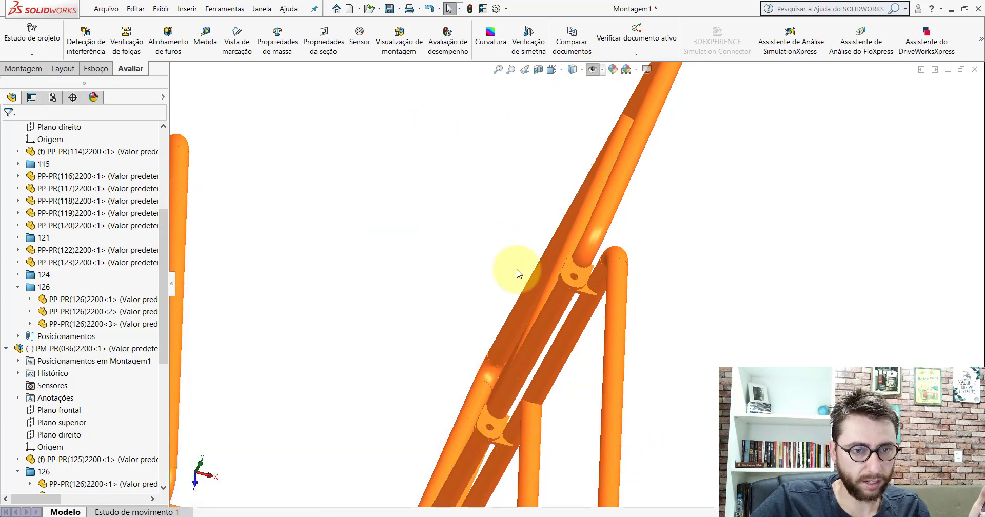
left_click(601, 208)
left_click_drag(600, 207, 525, 217)
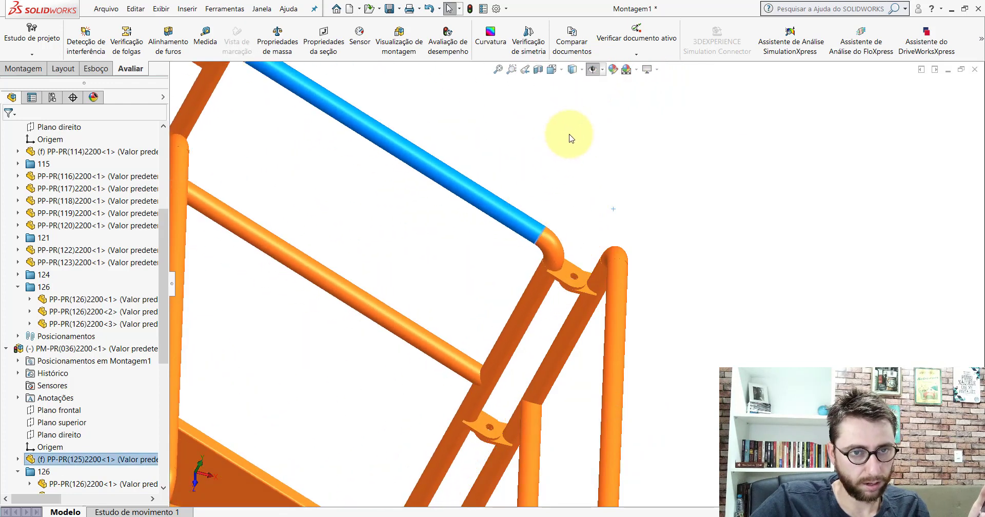
left_click(569, 136)
left_click(593, 70)
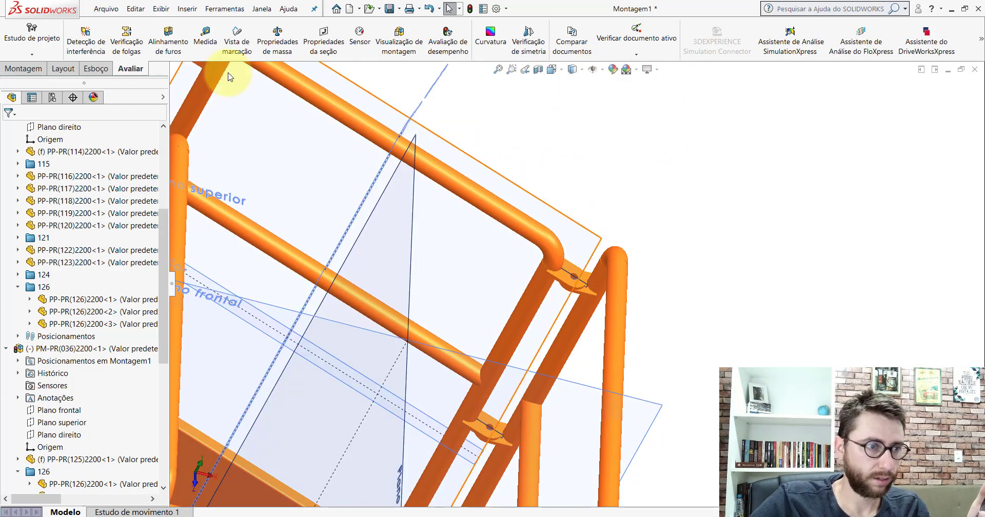
- Start a mate between the front plane of the gate's upper hinge plate and the front plane of the cage
left_click(36, 73)
left_click(134, 40)
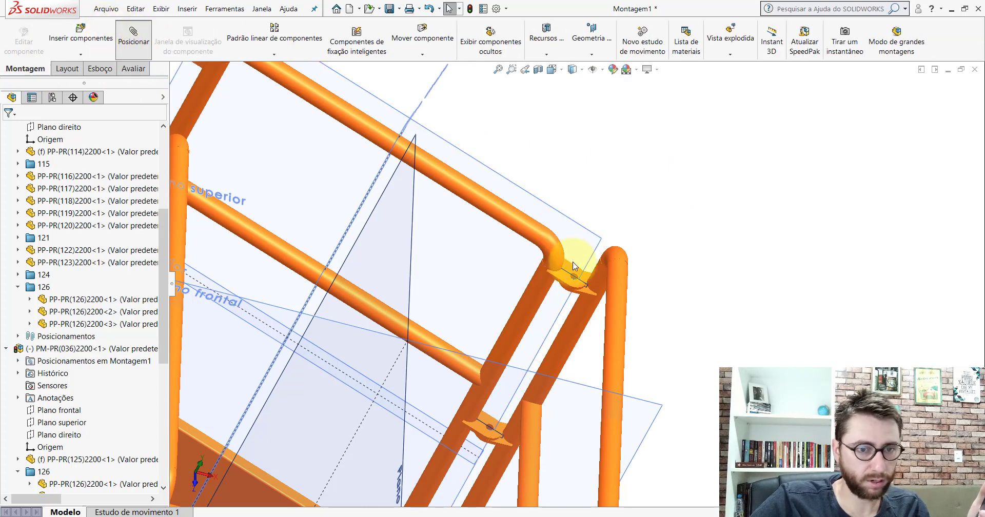
scroll(590, 292, "down", 2)
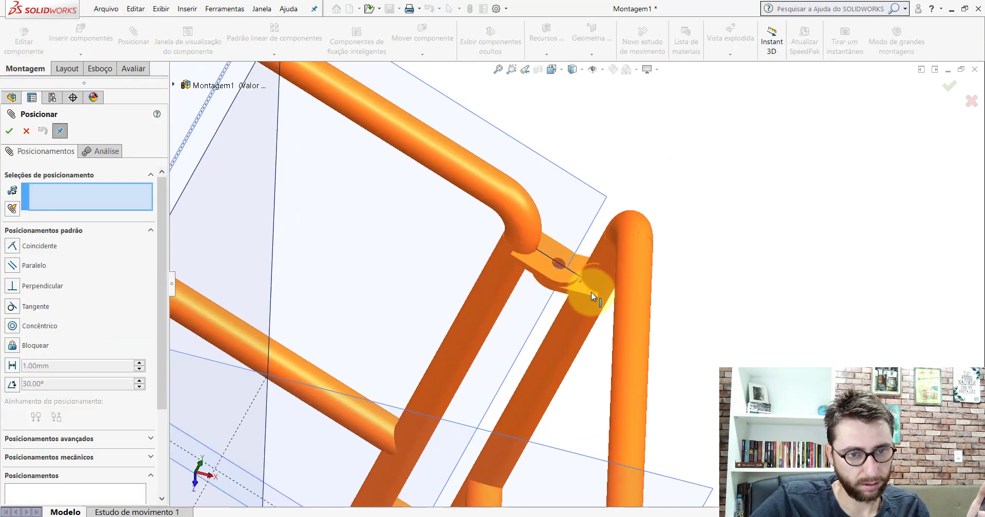
left_click(574, 271)
scroll(574, 271, "up", 3)
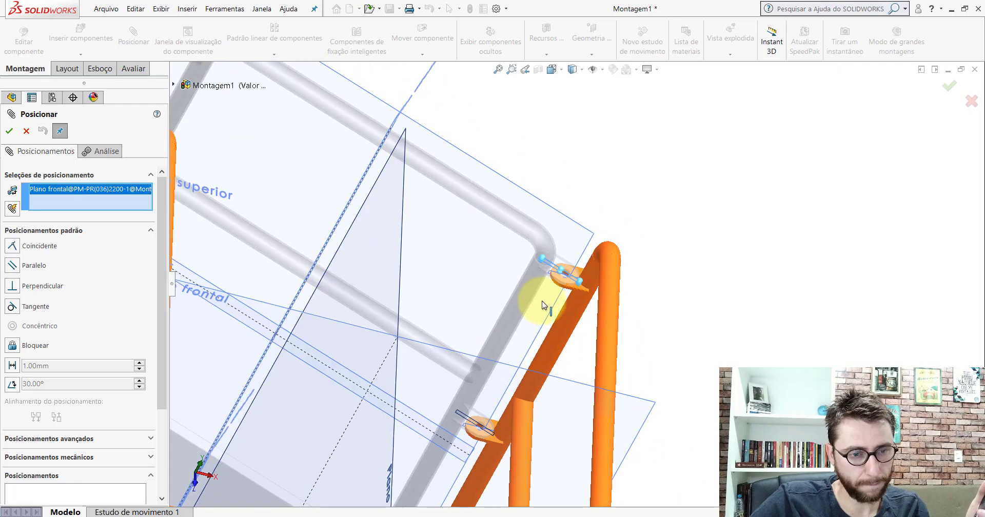
left_click(429, 349)
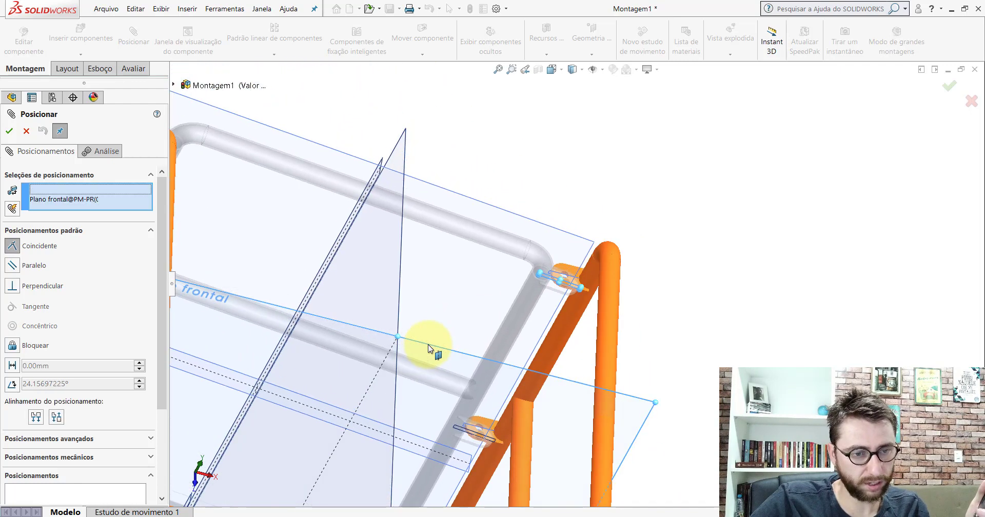
- Apply an advanced limit angle mate with the dimension inverted, a minimum of 0° and a maximum of 106.41°
left_click(147, 231)
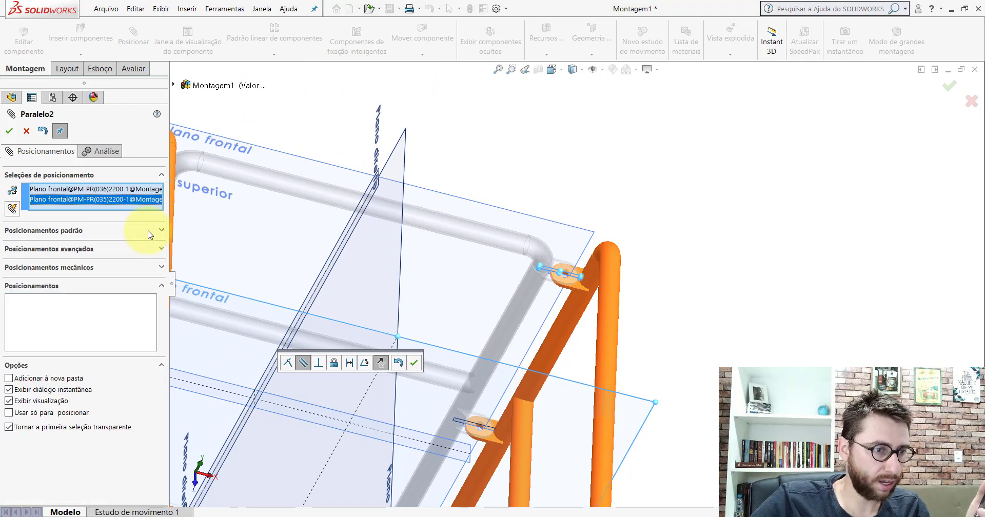
left_click(162, 250)
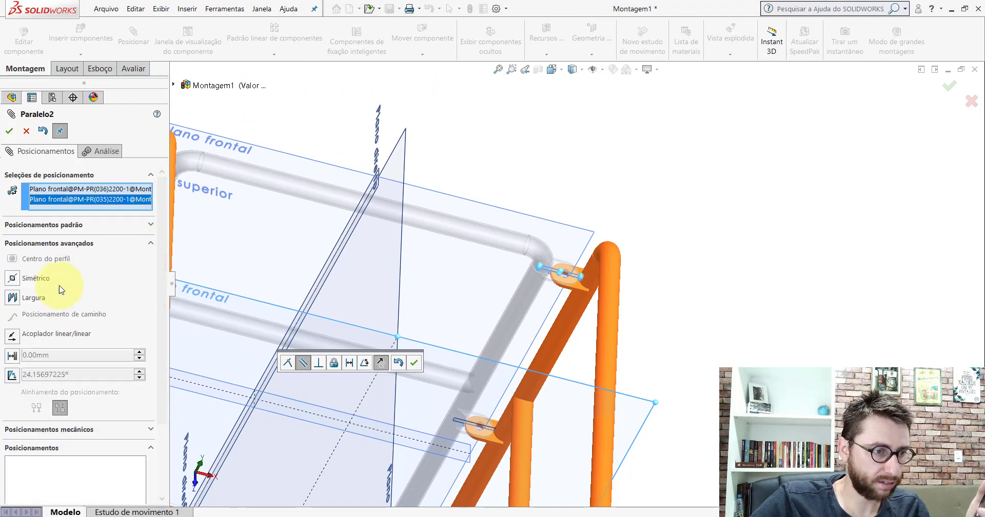
left_click(12, 376)
left_click(25, 425)
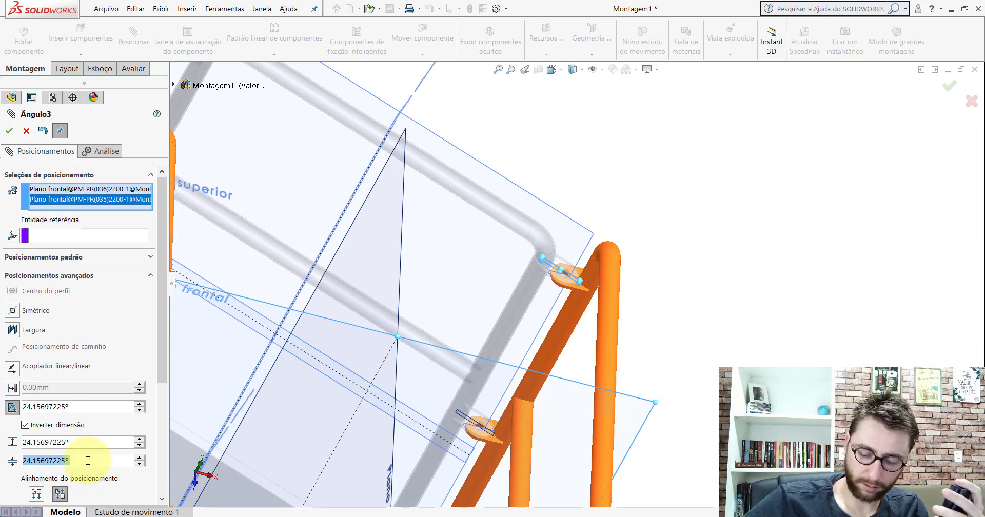
type("0")
key("Return")
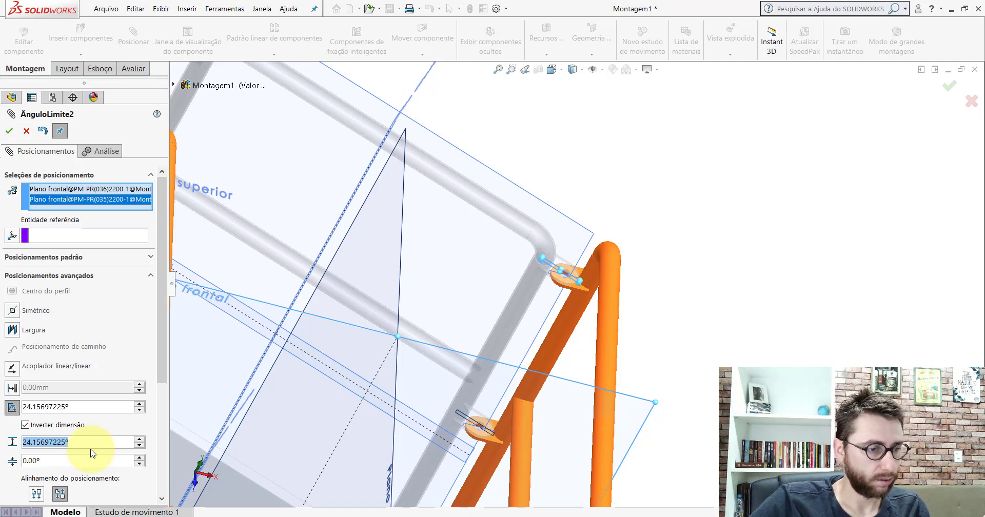
type("10")
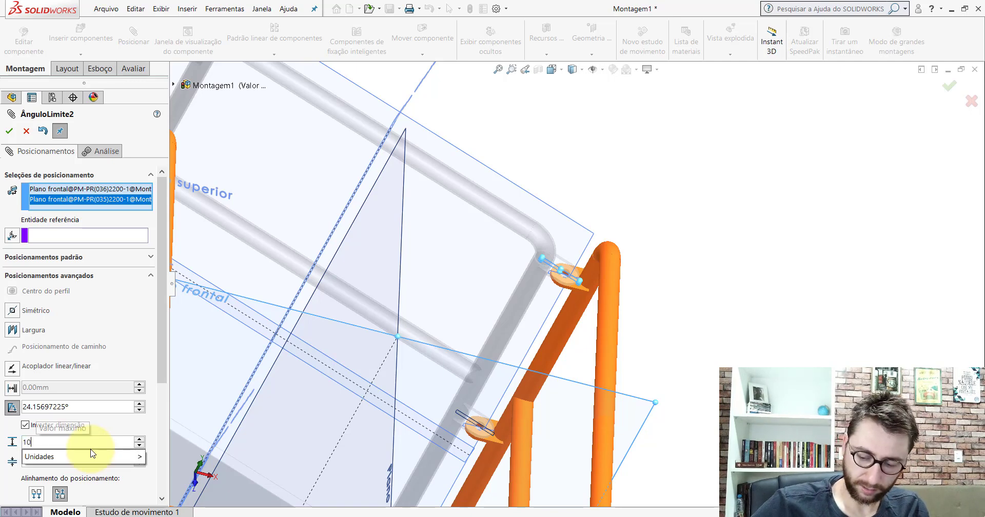
type("6.41")
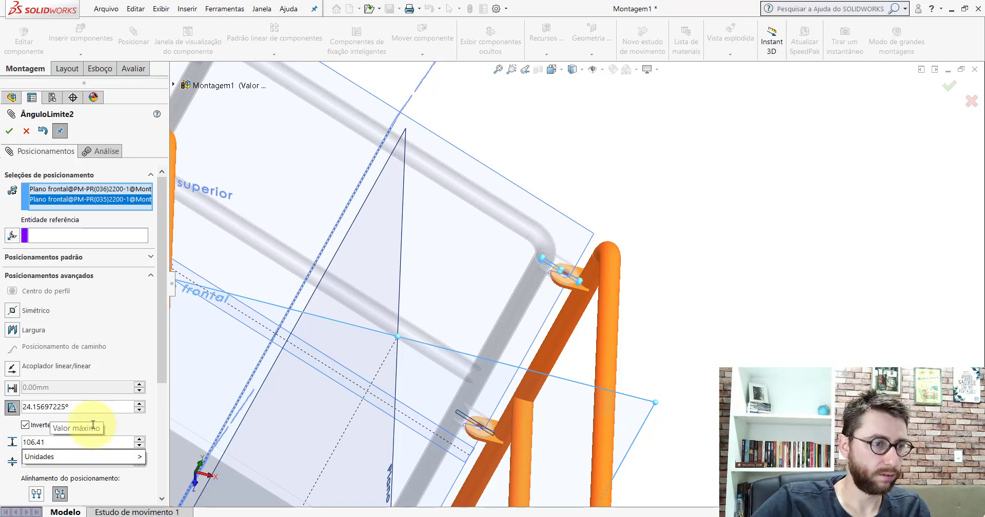
left_click(10, 133)
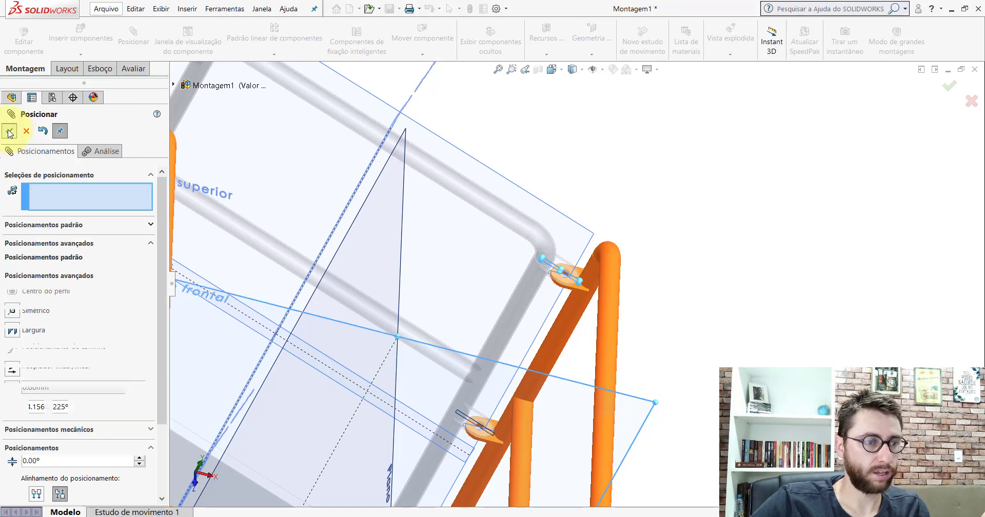
left_click(9, 133)
- Hide the reference planes and swing the gate open by its top tube to test the angle limit
left_click(593, 70)
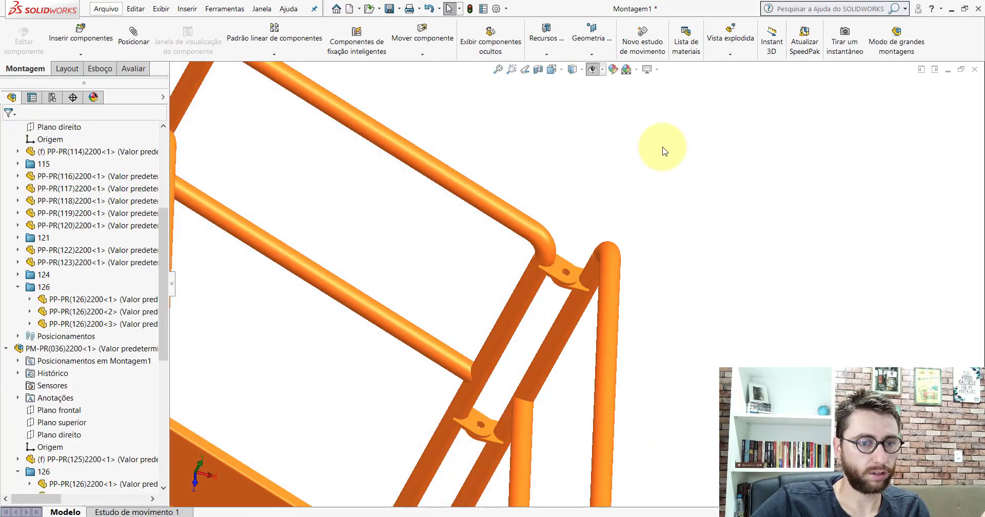
middle_click_drag(402, 149, 549, 104)
left_click_drag(549, 104, 807, 271)
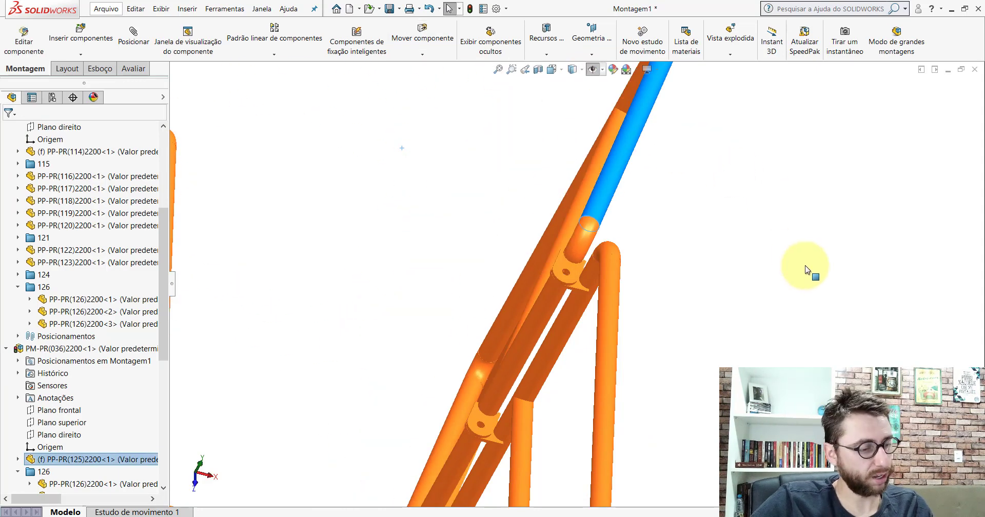
left_click(663, 250)
scroll(663, 250, "up", 2)
scroll(663, 250, "up", 3)
scroll(561, 308, "down", 2)
middle_click_drag(561, 307, 597, 229)
scroll(596, 229, "down", 1)
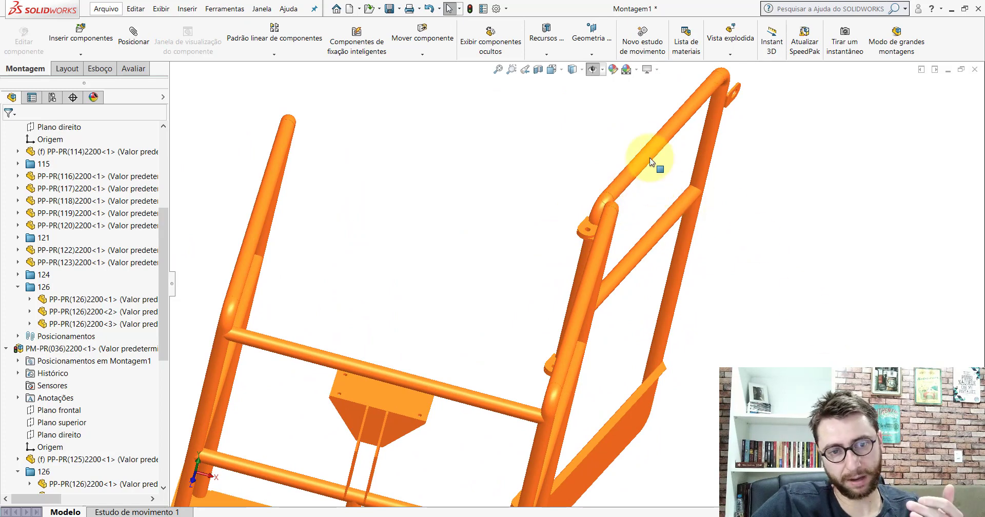
left_click(644, 137)
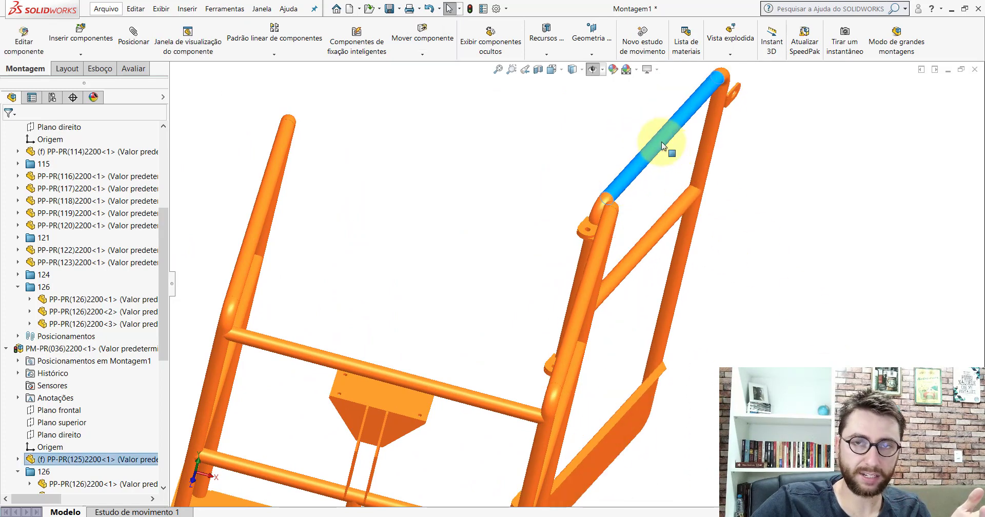
- Swing the gate by its top tube, then display the reference planes and examine the upper hinge plate's front plane against the cage's
left_click_drag(662, 147, 501, 183)
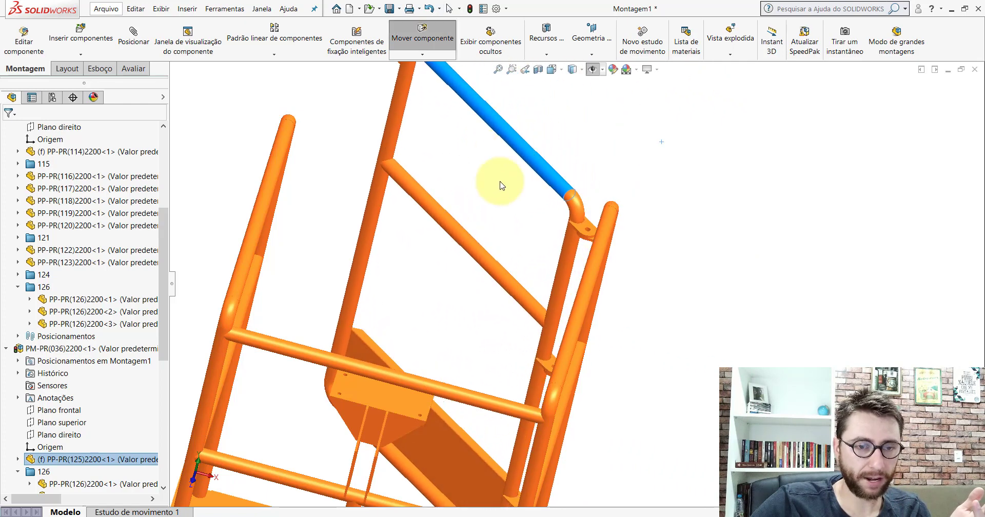
left_click(595, 70)
left_click(742, 223)
scroll(575, 238, "down", 3)
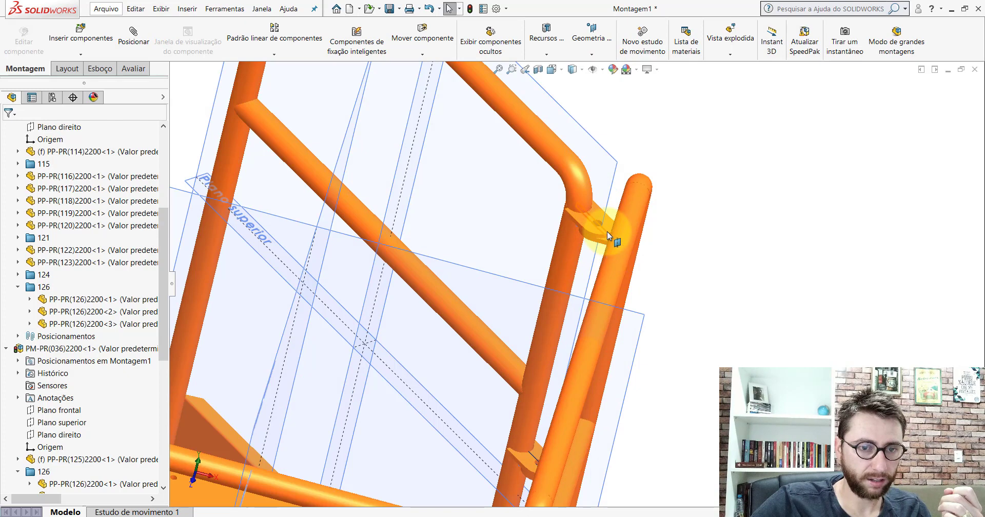
left_click(608, 232)
left_click(490, 276)
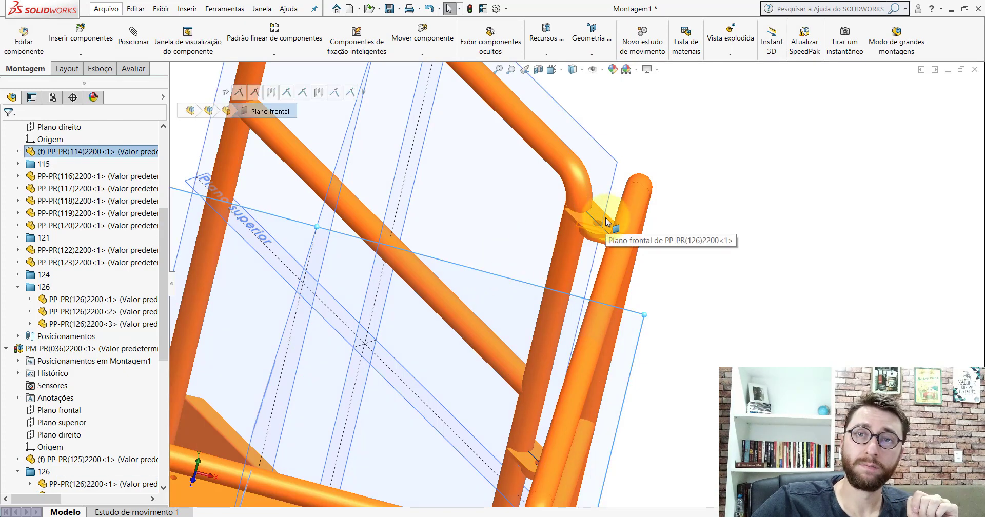
left_click(638, 136)
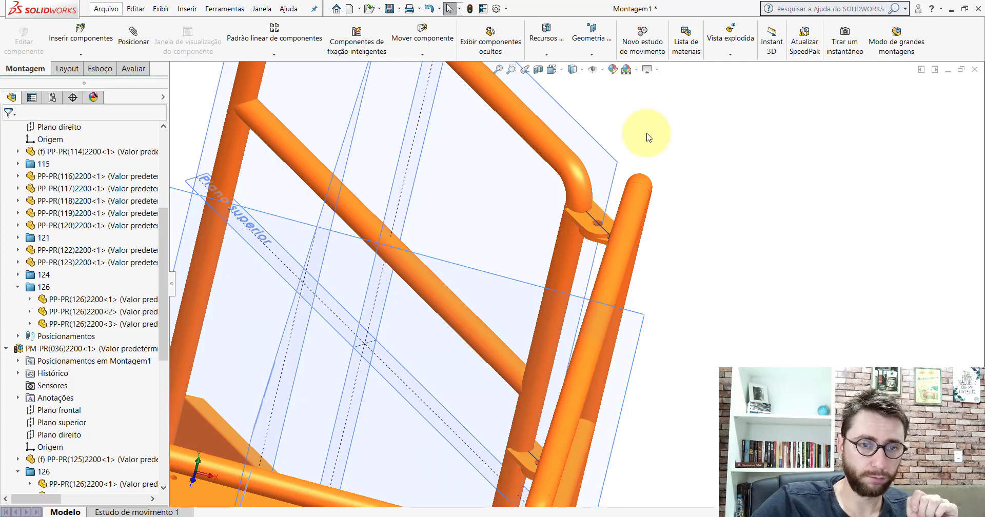
- Hide the reference planes and swing the gate by its top tube to its closed position
left_click(593, 69)
scroll(664, 255, "up", 6)
middle_click_drag(642, 263, 623, 345)
scroll(528, 279, "down", 3)
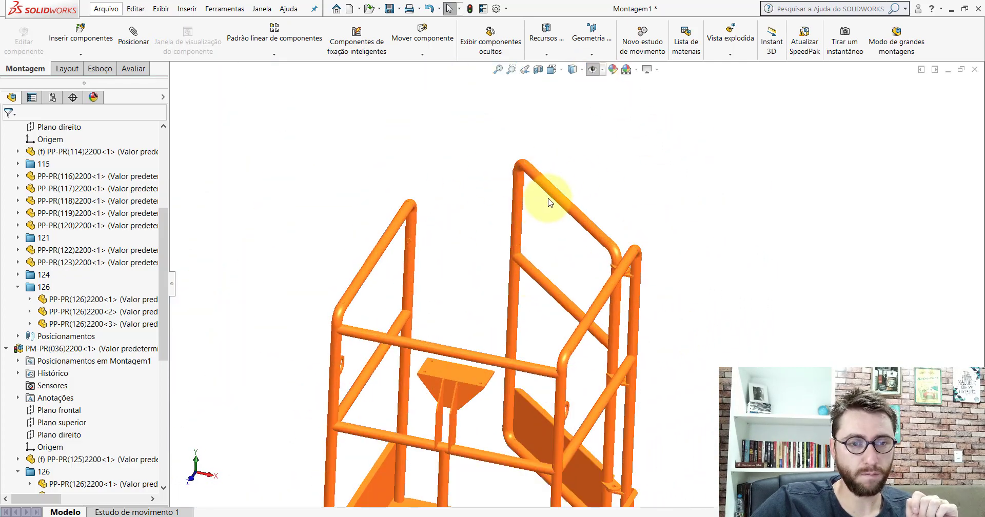
left_click_drag(553, 201, 511, 267)
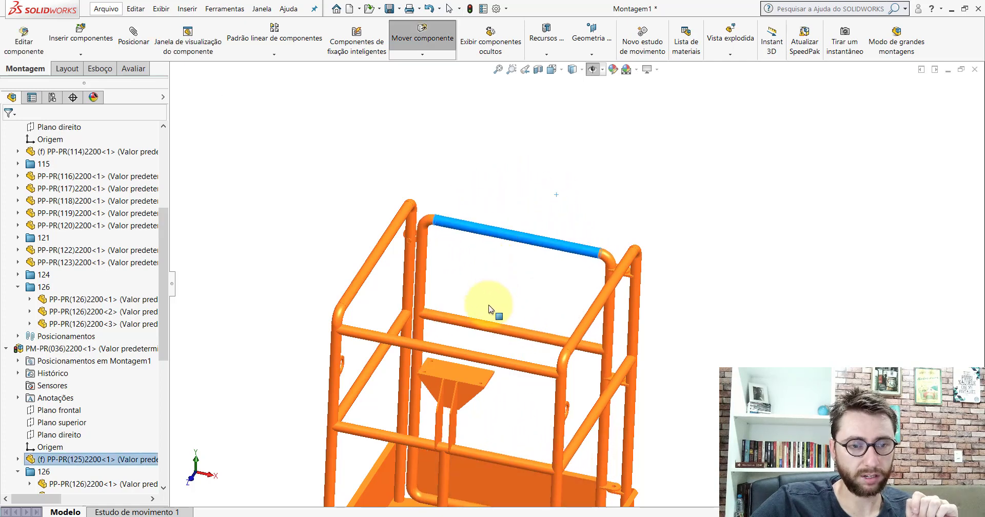
left_click_drag(477, 348, 454, 355)
key("Escape")
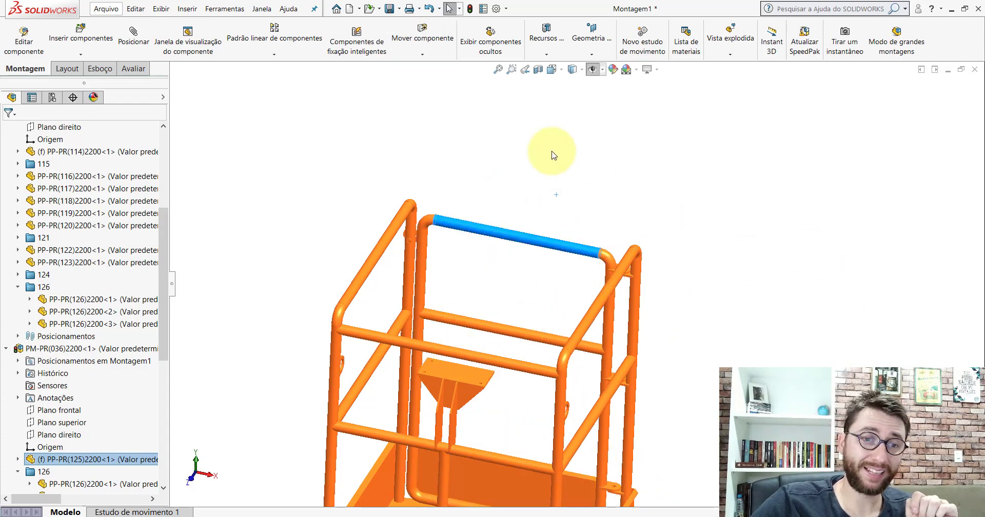
- Set the view to isometric and collapse all items in the assembly's feature tree
left_click(550, 154)
left_click(551, 70)
left_click(609, 102)
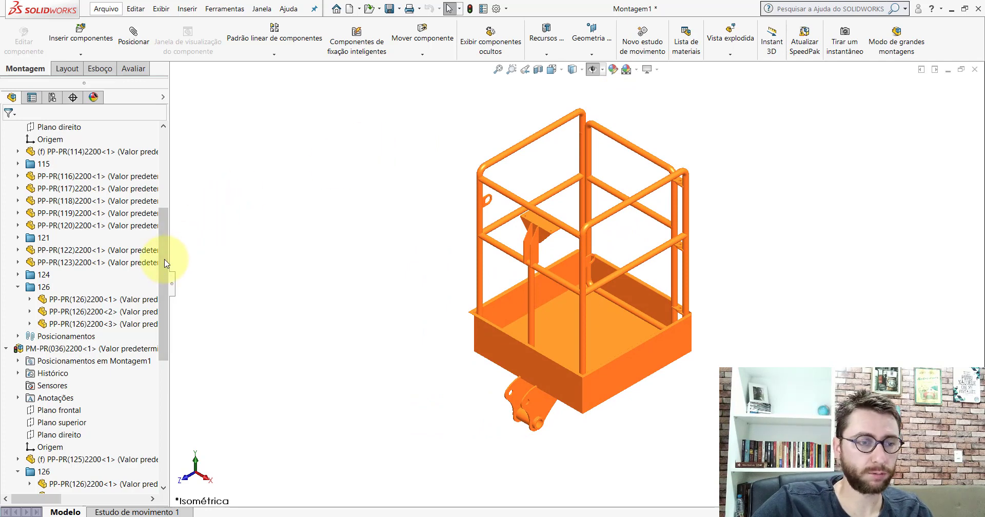
left_click_drag(165, 263, 174, 136)
right_click(128, 128)
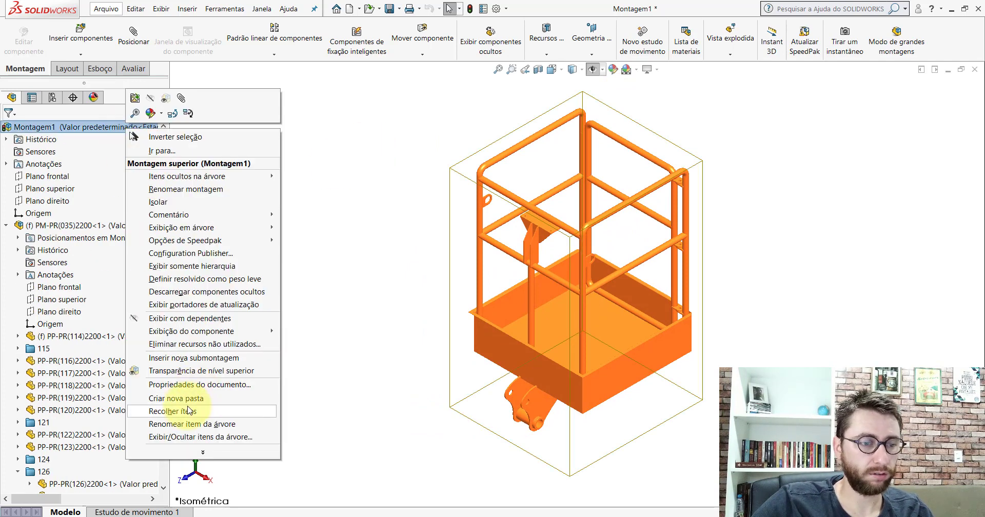
left_click(189, 410)
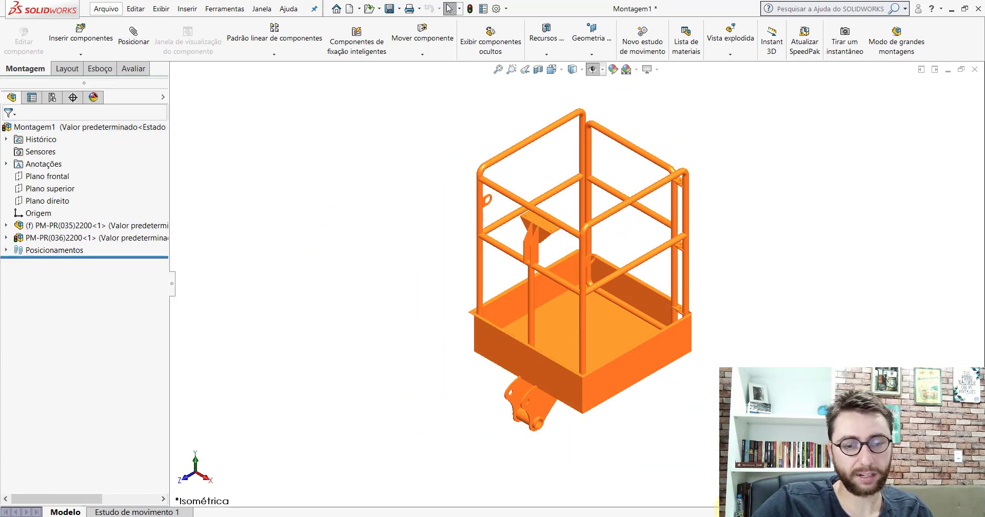
- Examine the hole alignment of the upper latch plates on the gate and cage, and test the gate's swing
scroll(688, 189, "down", 5)
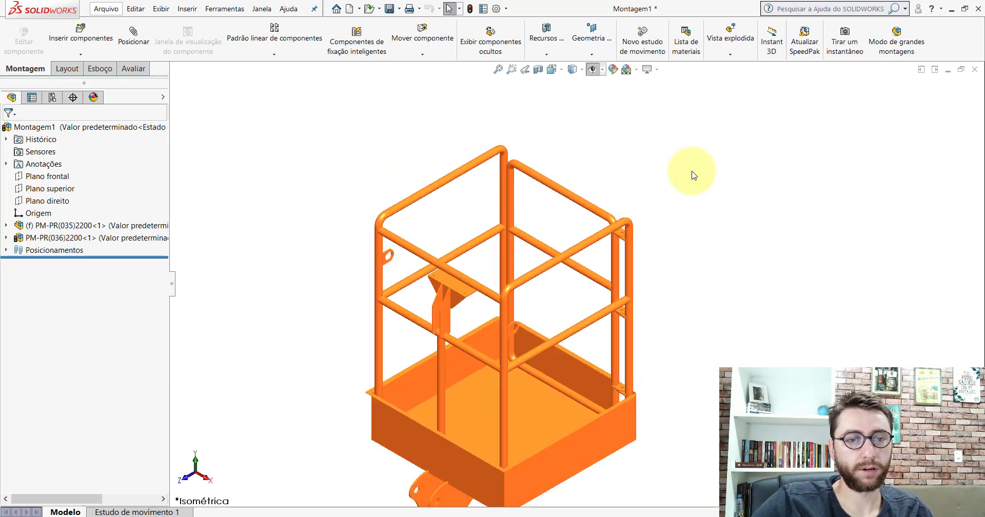
scroll(452, 207, "down", 3)
middle_click_drag(452, 207, 293, 163)
scroll(413, 171, "down", 8)
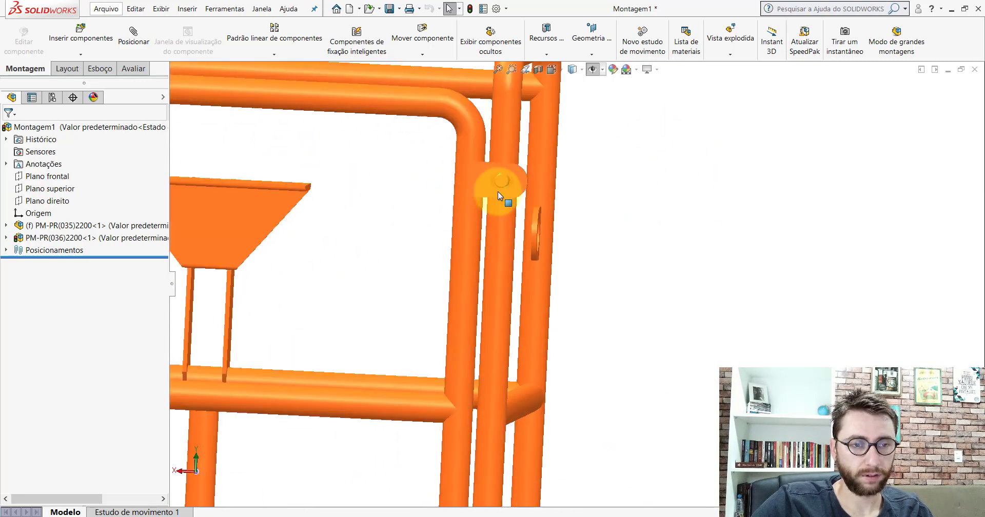
scroll(552, 200, "down", 5)
middle_click_drag(552, 200, 501, 165)
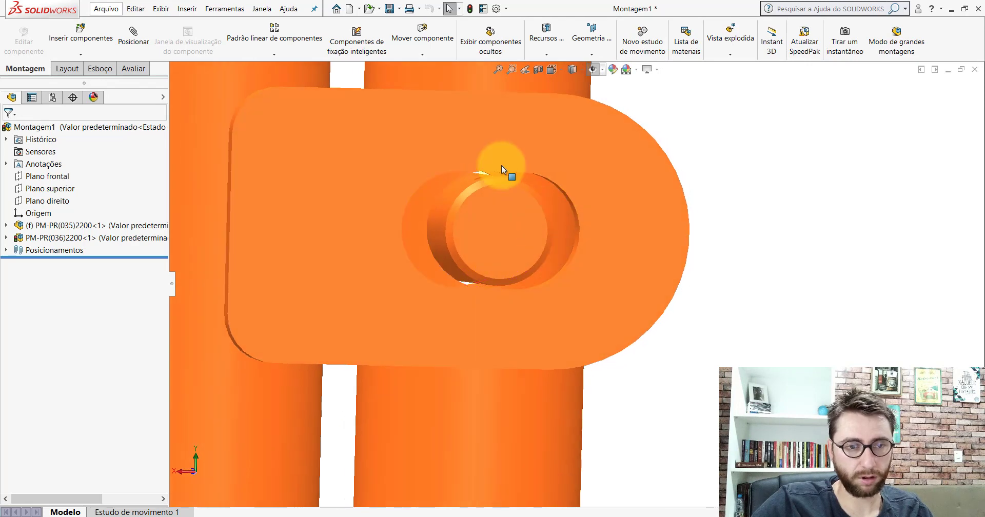
scroll(543, 251, "up", 4)
scroll(544, 251, "up", 3)
middle_click_drag(506, 202, 585, 254)
scroll(585, 254, "up", 8)
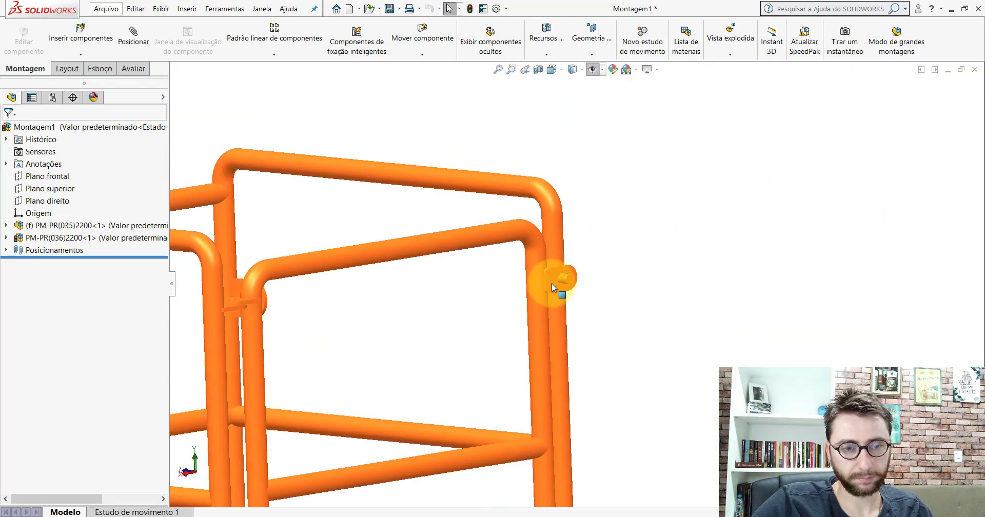
left_click(549, 273)
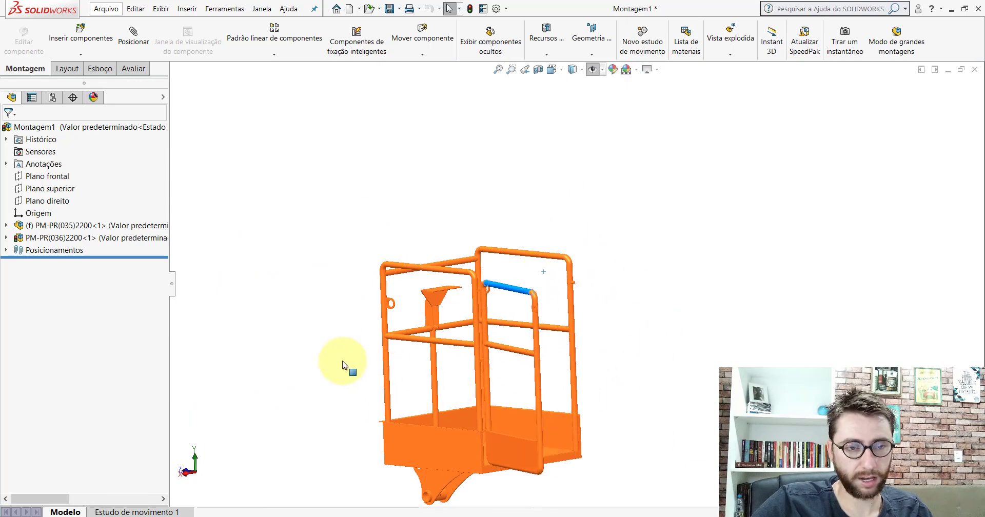
- Restore the isometric view, and collapse the PM-PR(036)2200 branch in a narrower feature tree
left_click(536, 156)
left_click(552, 69)
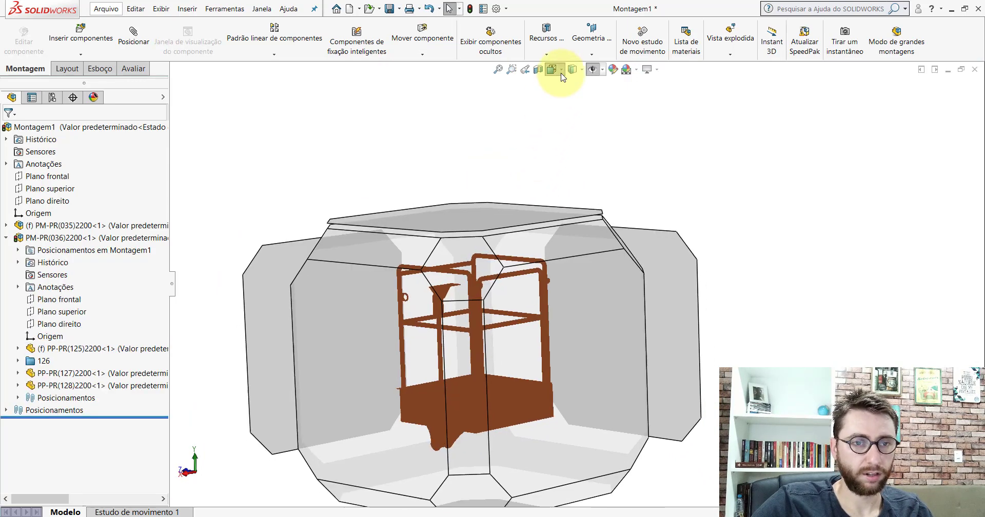
left_click(610, 99)
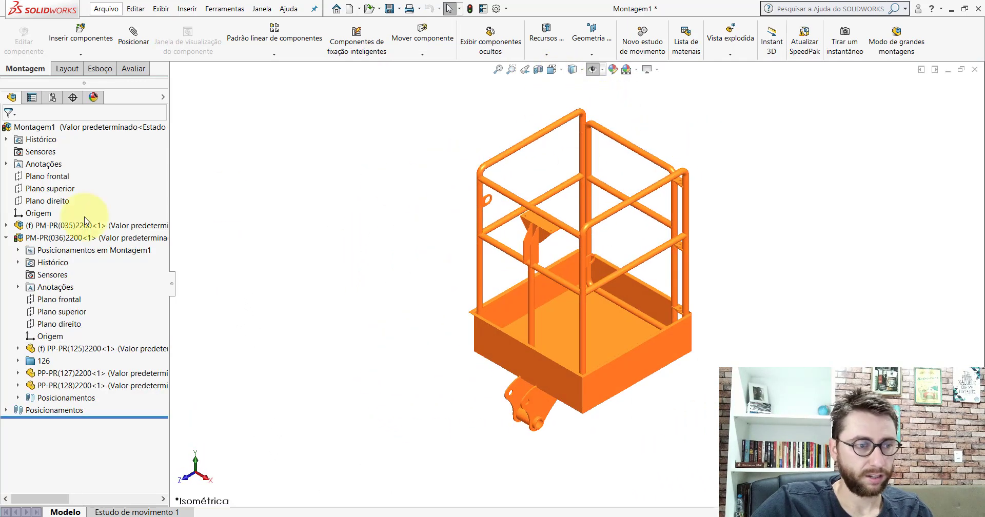
left_click(6, 238)
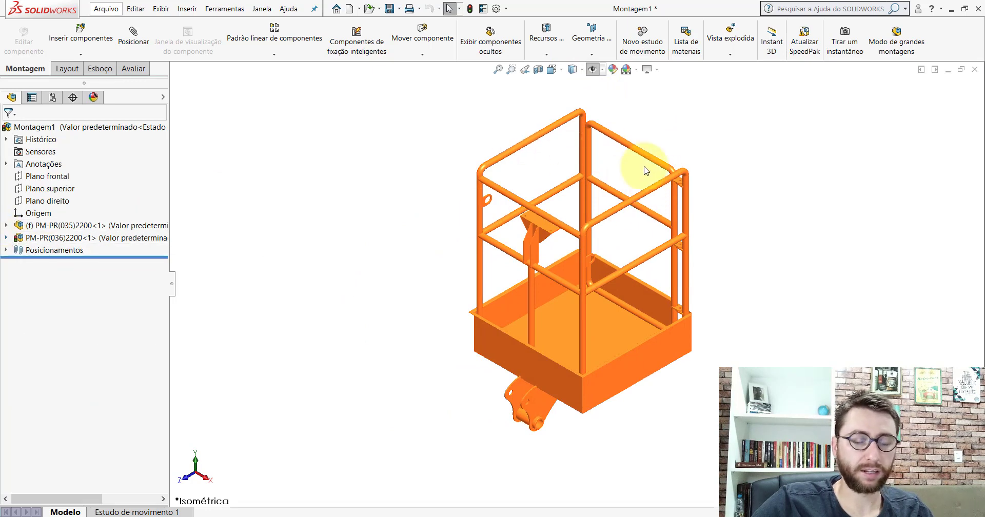
scroll(647, 169, "up", 3)
scroll(657, 233, "down", 3)
scroll(596, 316, "down", 2)
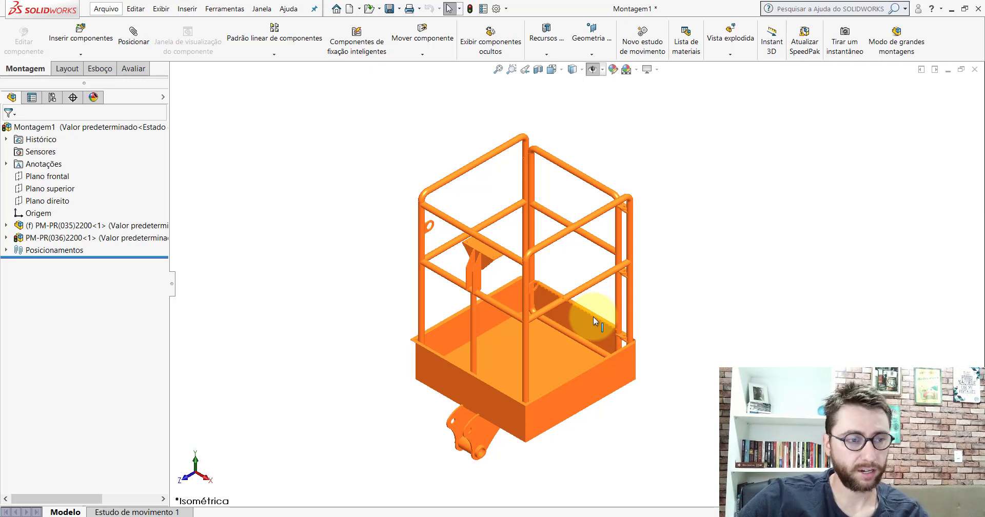
left_click_drag(174, 285, 127, 294)
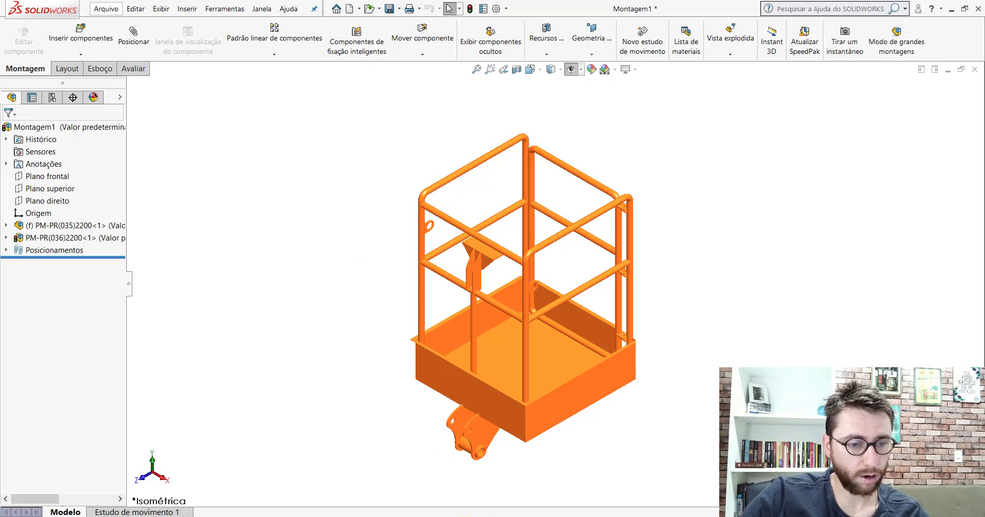
- Switch to the reference assembly PM-PR(034)2200 and examine the lever valve on its bracket, locating its component in the feature tree
left_click(321, 474)
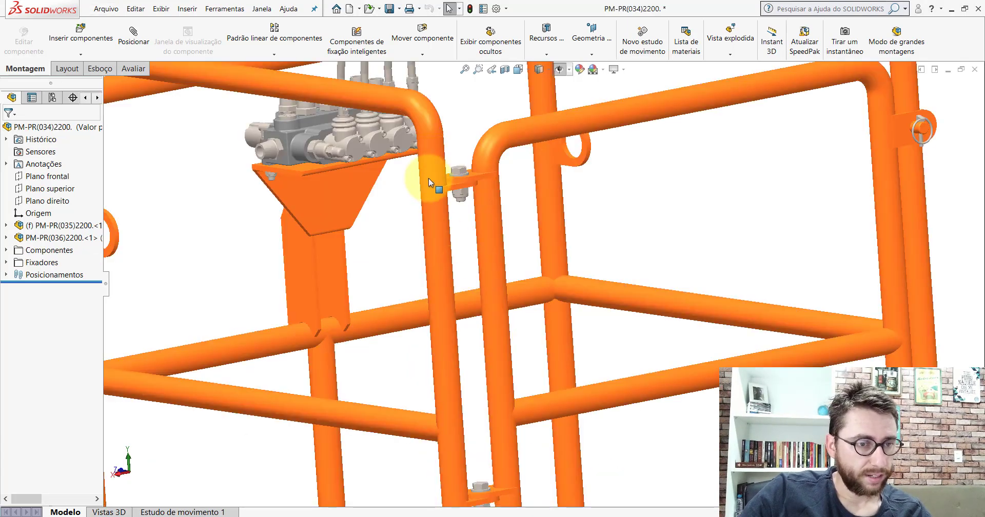
left_click(389, 142)
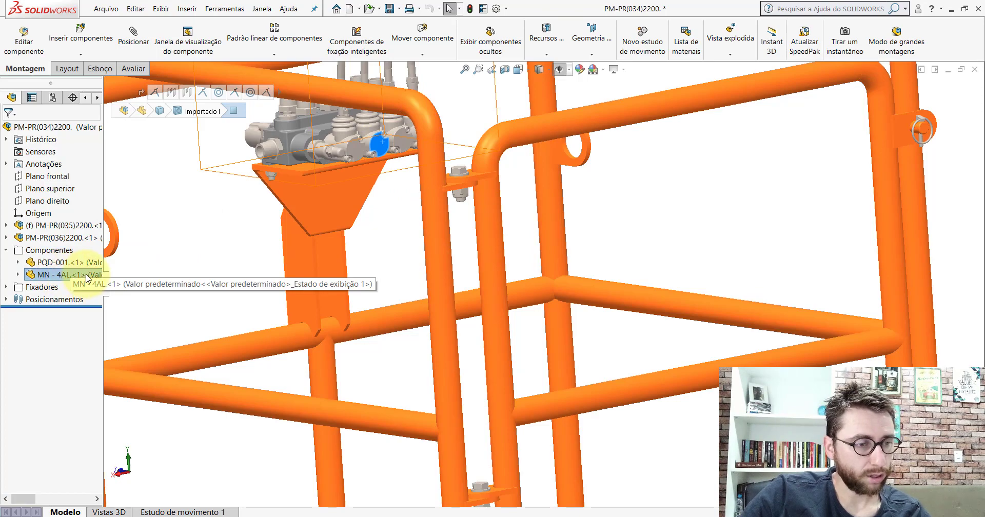
scroll(384, 202, "up", 5)
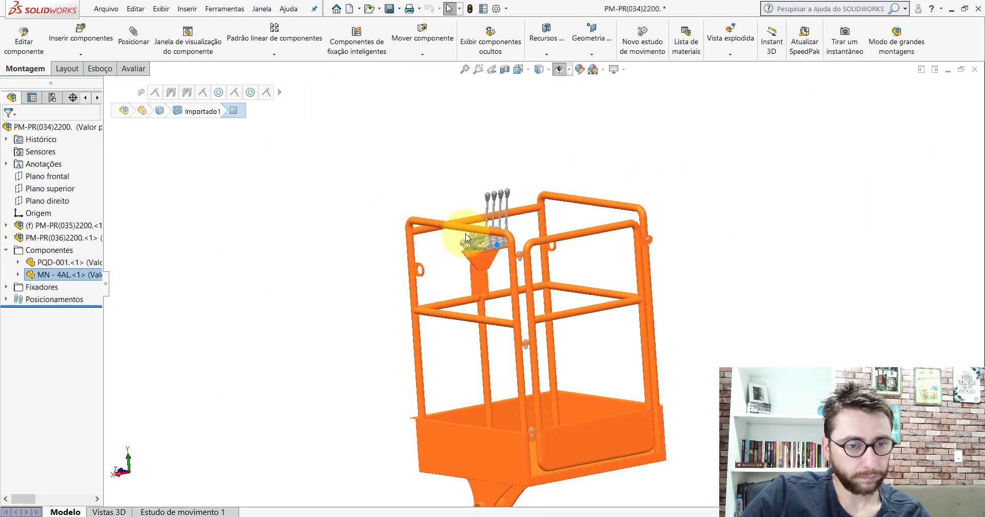
scroll(470, 236, "down", 4)
middle_click_drag(518, 284, 576, 169)
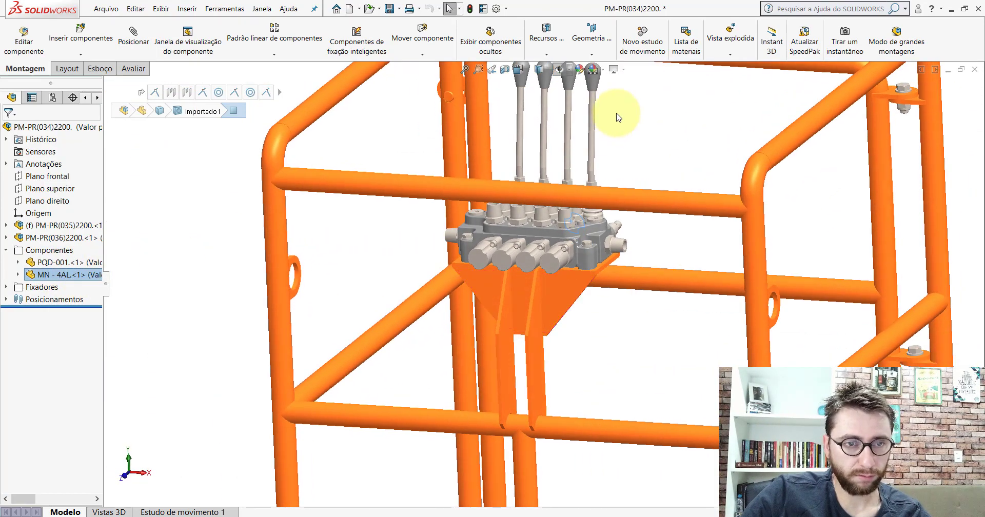
left_click(519, 69)
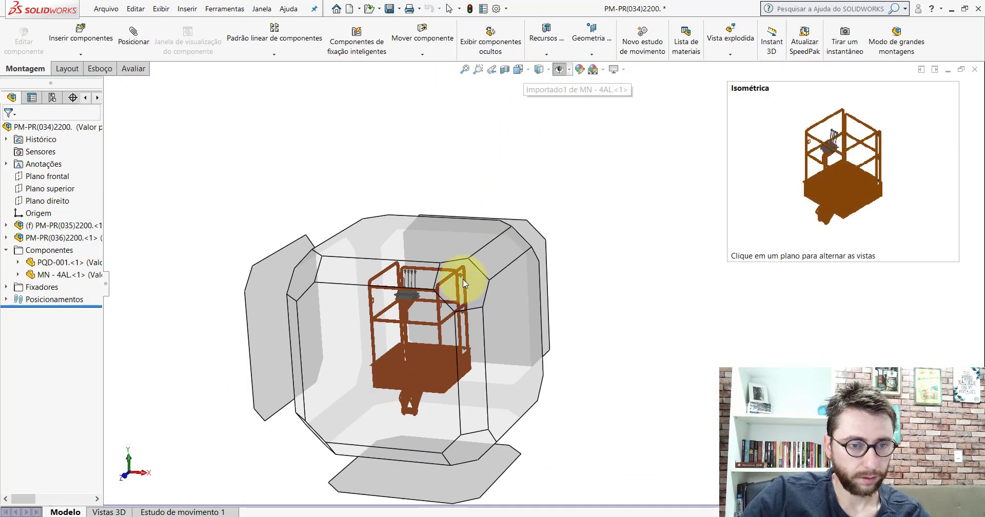
left_click(461, 280)
scroll(549, 196, "down", 4)
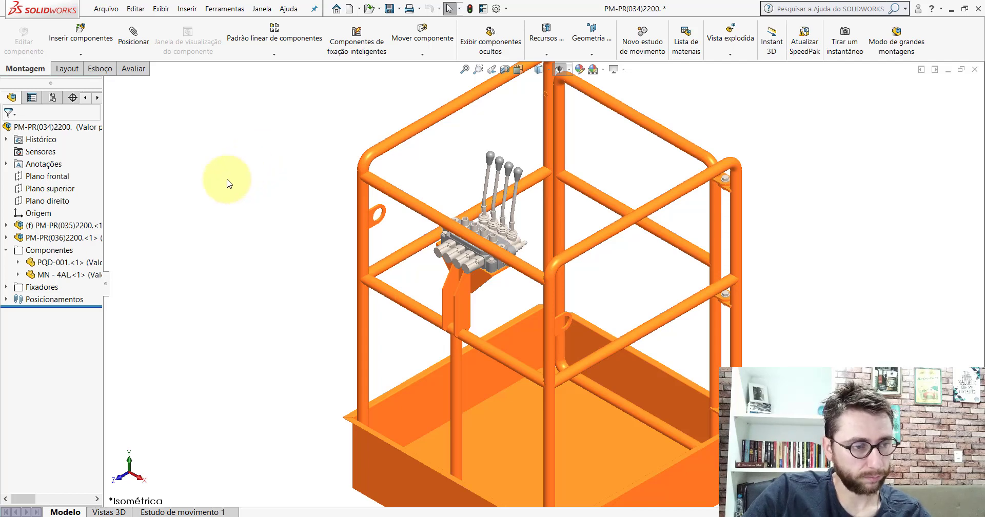
left_click(72, 274)
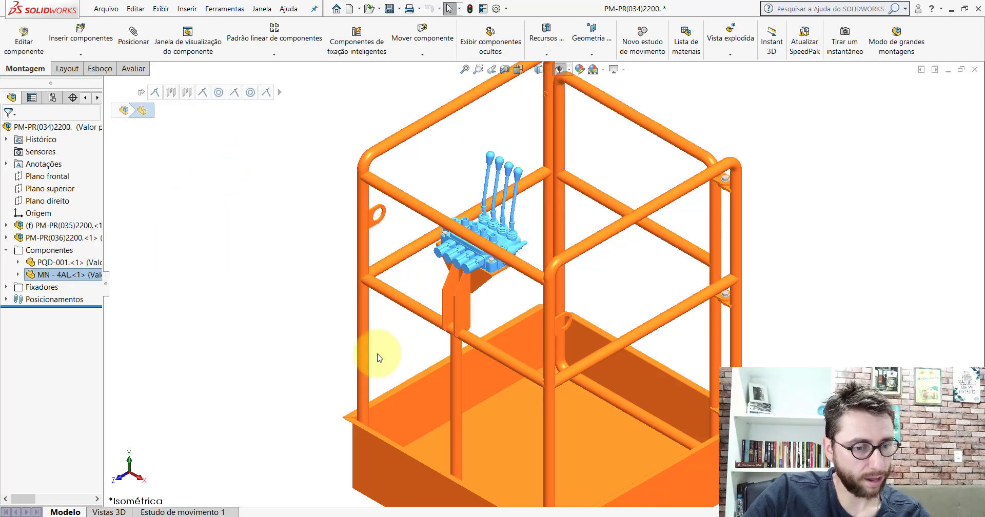
- Return to Montagem1, insert the MN - 4AL part from the Componentes folder above the cage's control bracket, and rotate it
mouse_move(561, 501)
left_click(564, 482)
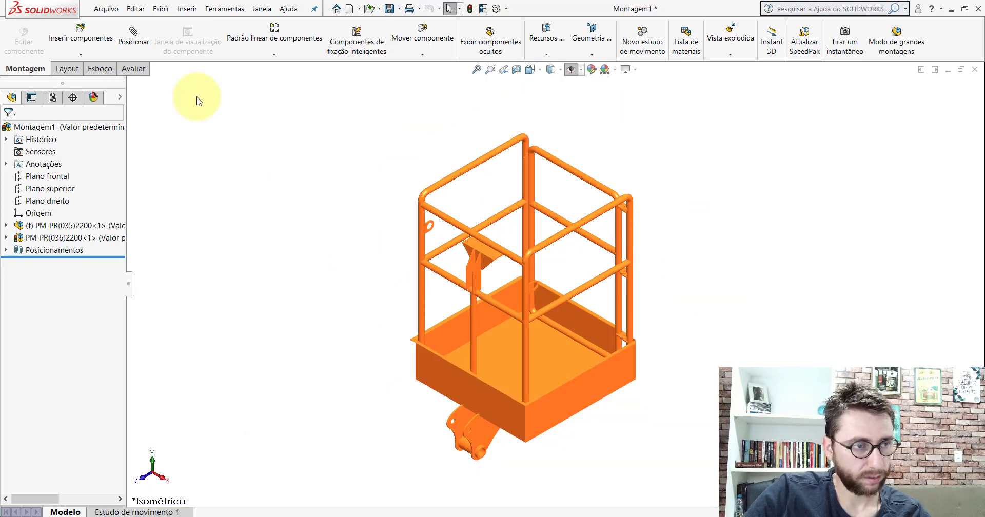
left_click(81, 31)
left_click(64, 366)
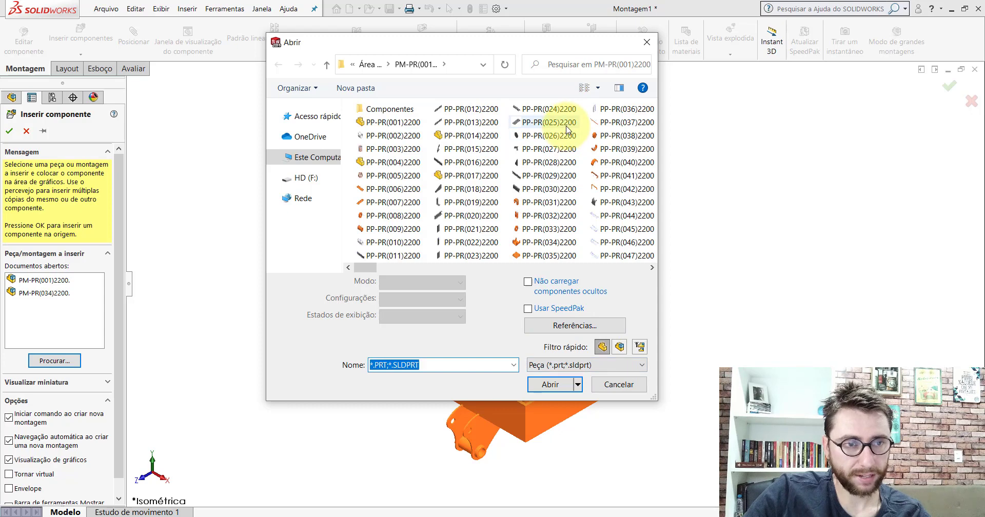
double_click(390, 110)
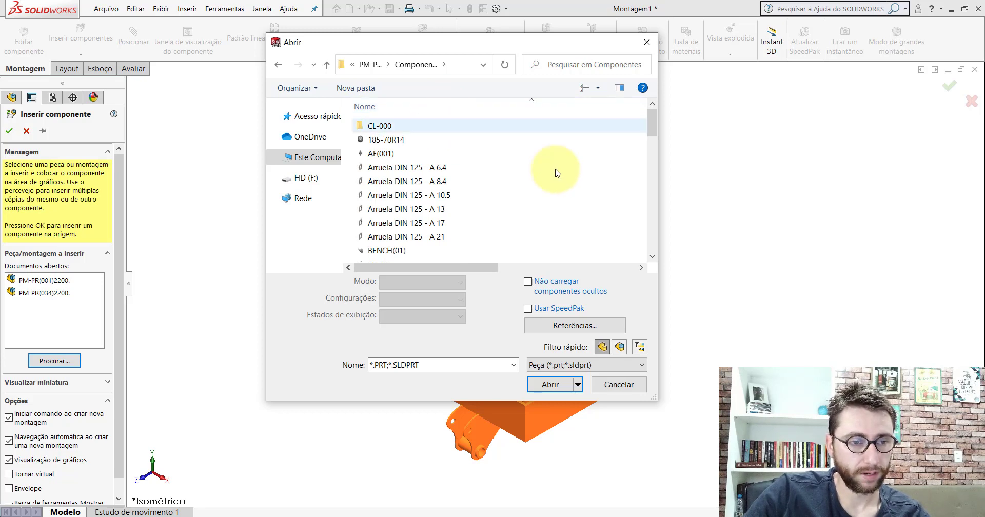
left_click_drag(652, 124, 665, 252)
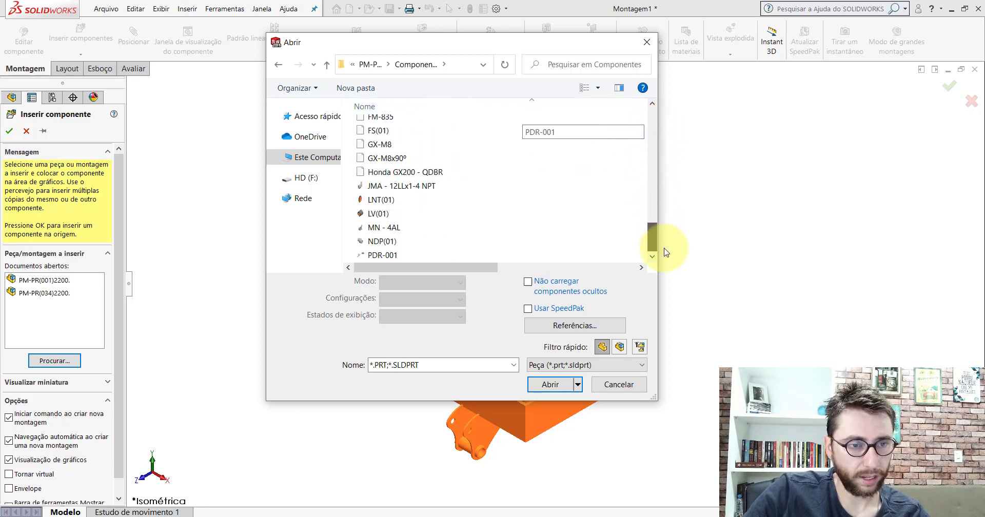
left_click(391, 227)
left_click(567, 362)
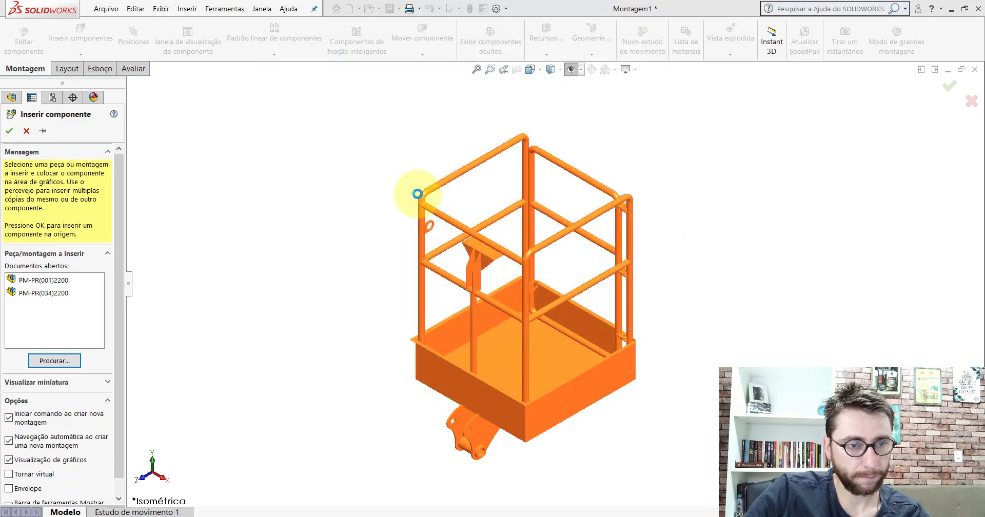
scroll(426, 213, "down", 5)
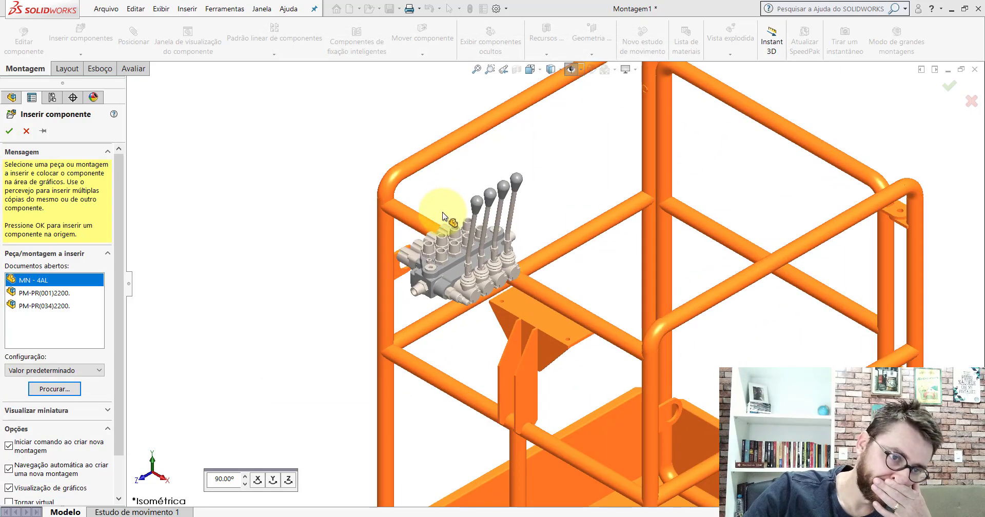
left_click(497, 161)
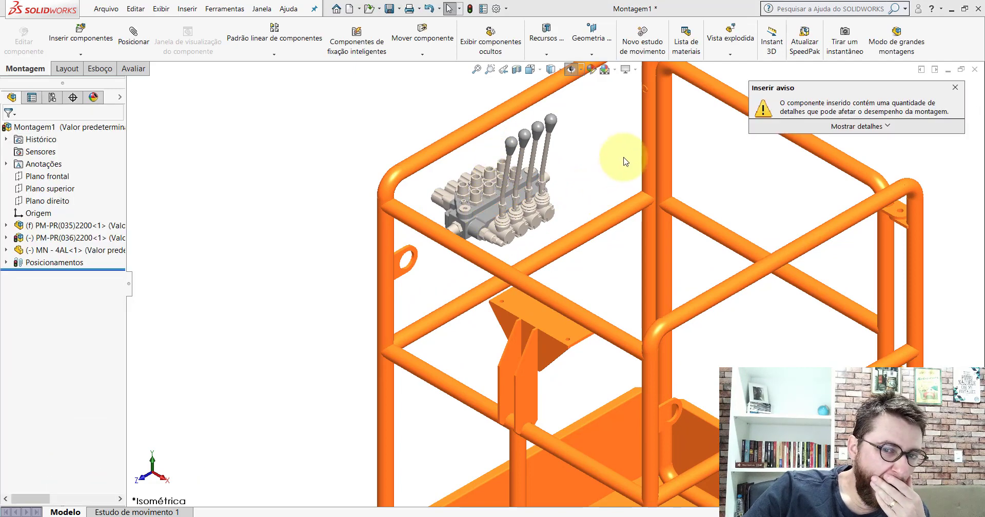
left_click_drag(488, 214, 516, 153)
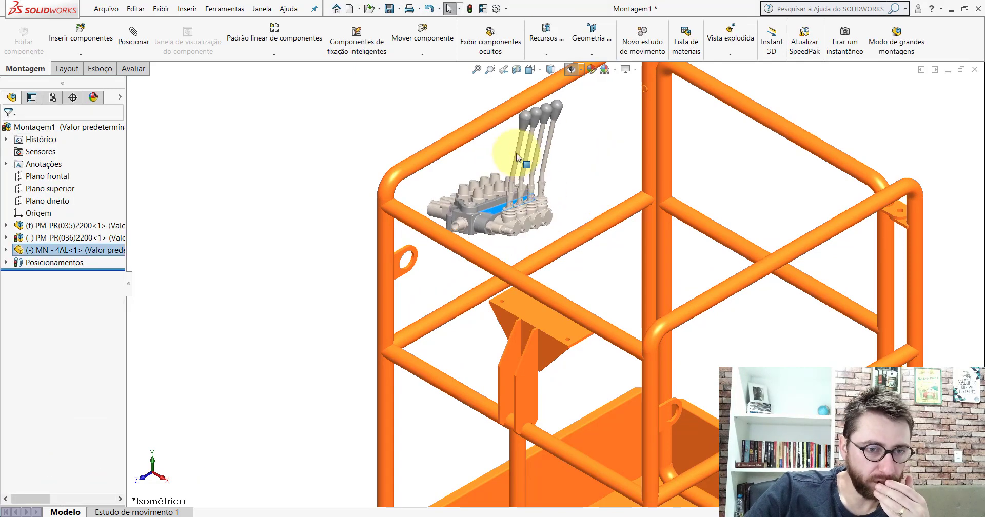
- Turn the valve so its levers stand upright, and mate the underside of its mounting foot coincident with the control bracket's top face
right_click_drag(516, 153, 605, 224)
left_click(161, 90)
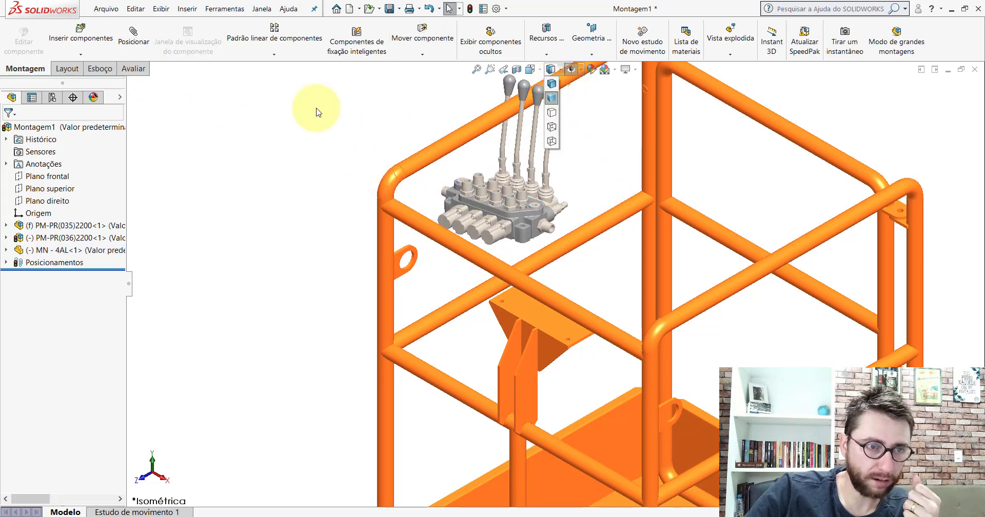
left_click(144, 47)
scroll(569, 314, "down", 8)
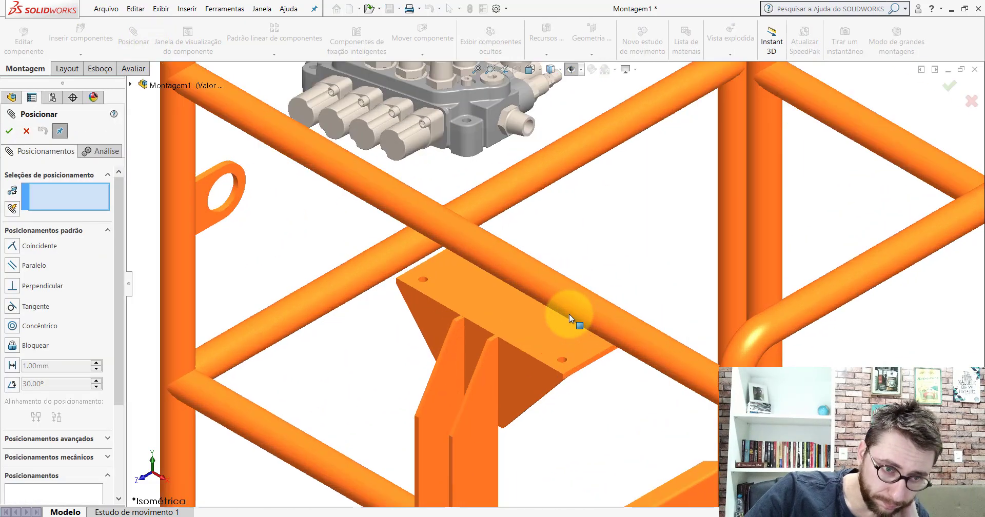
left_click(402, 250)
scroll(527, 248, "up", 8)
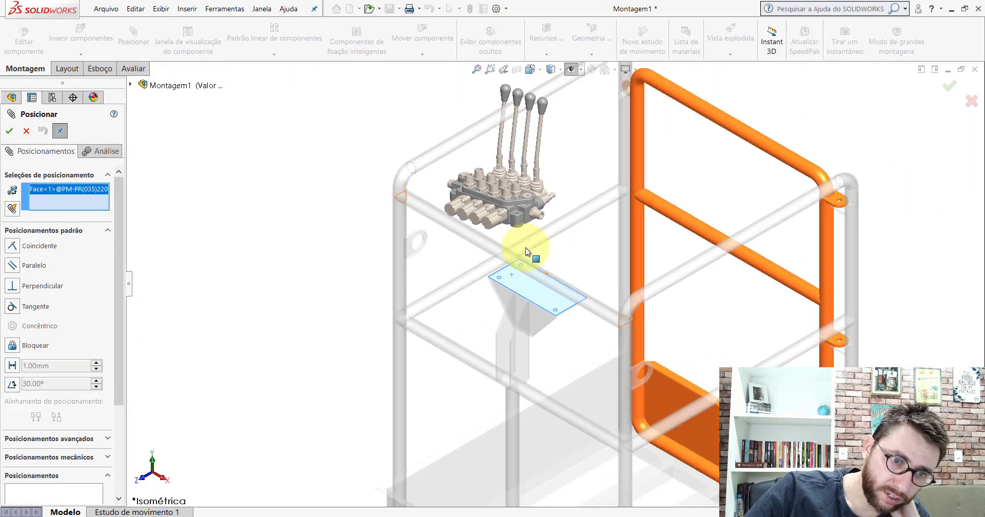
middle_click_drag(531, 205, 600, 87)
scroll(516, 235, "down", 5)
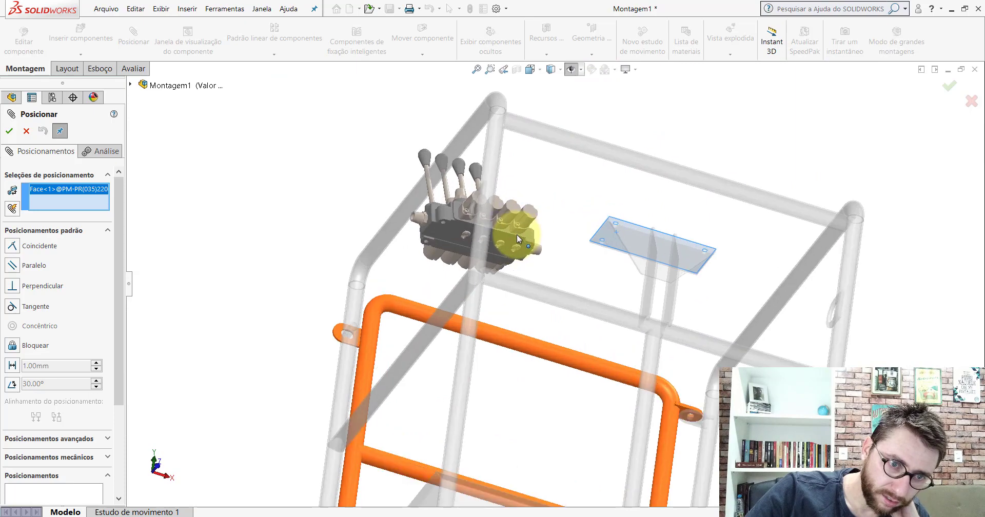
middle_click_drag(413, 238, 377, 256)
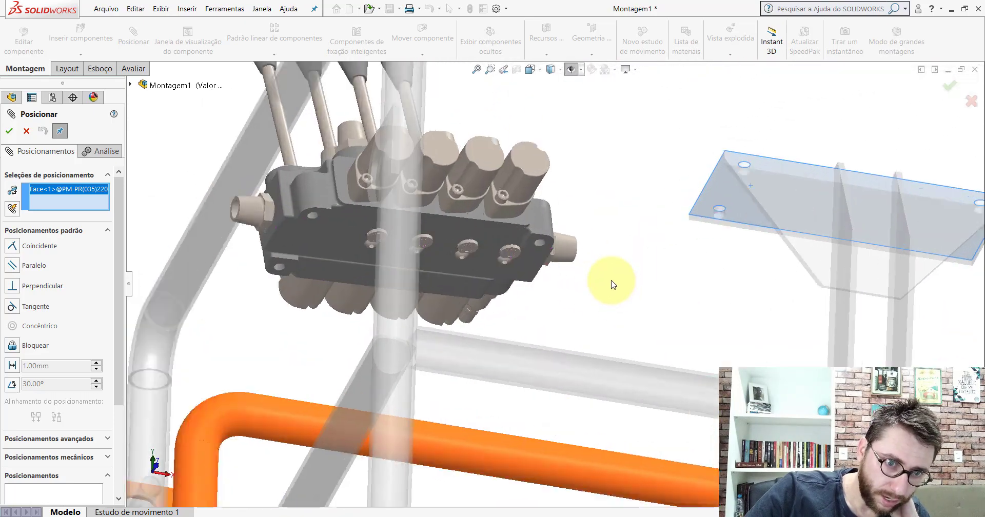
scroll(611, 279, "down", 4)
left_click(491, 212)
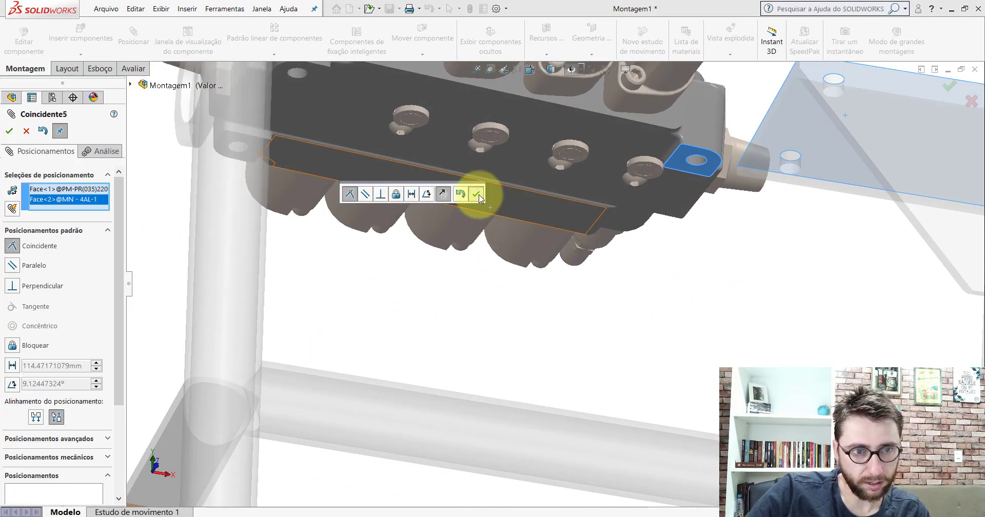
left_click(479, 197)
middle_click_drag(479, 198, 529, 346)
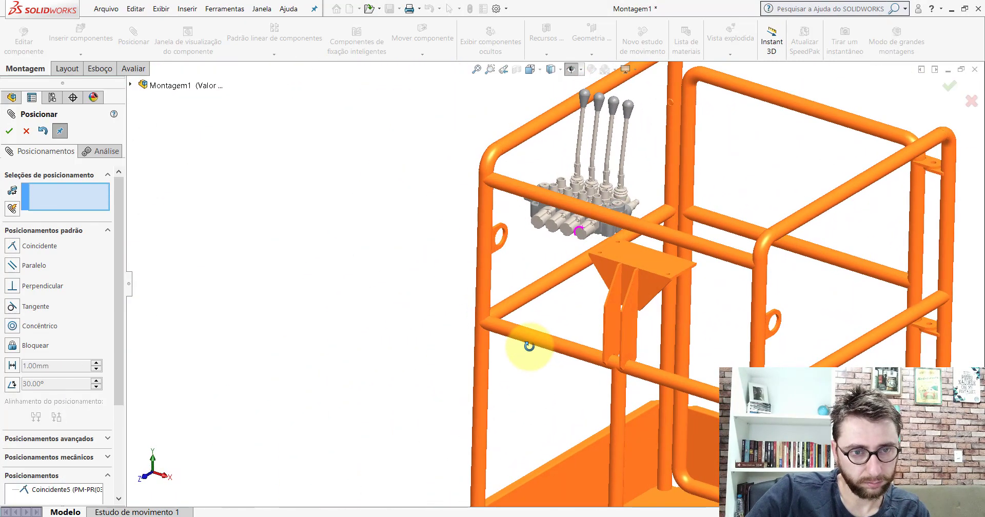
- Start an advanced Largura mate and select the two opposite end faces of the valve body as the width selections
left_click(105, 233)
left_click(118, 250)
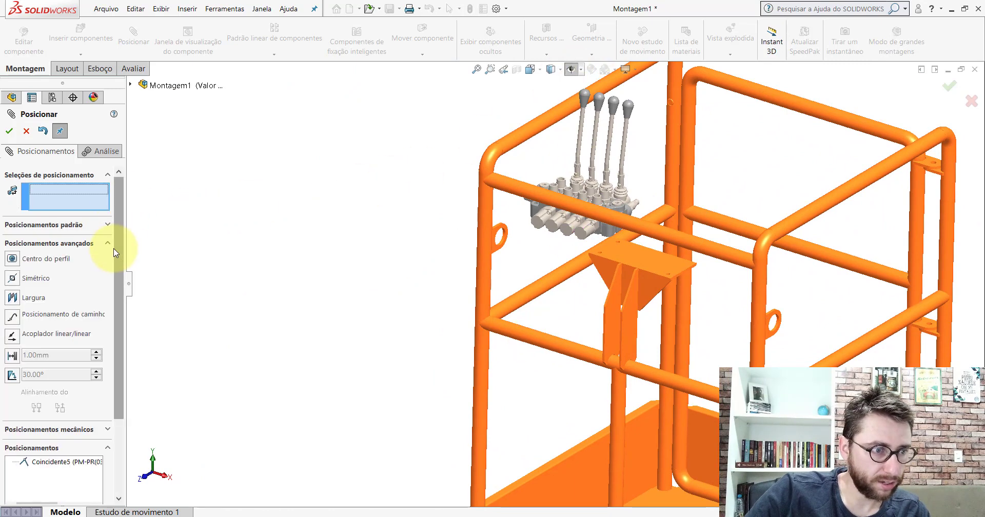
left_click(13, 298)
scroll(633, 227, "down", 10)
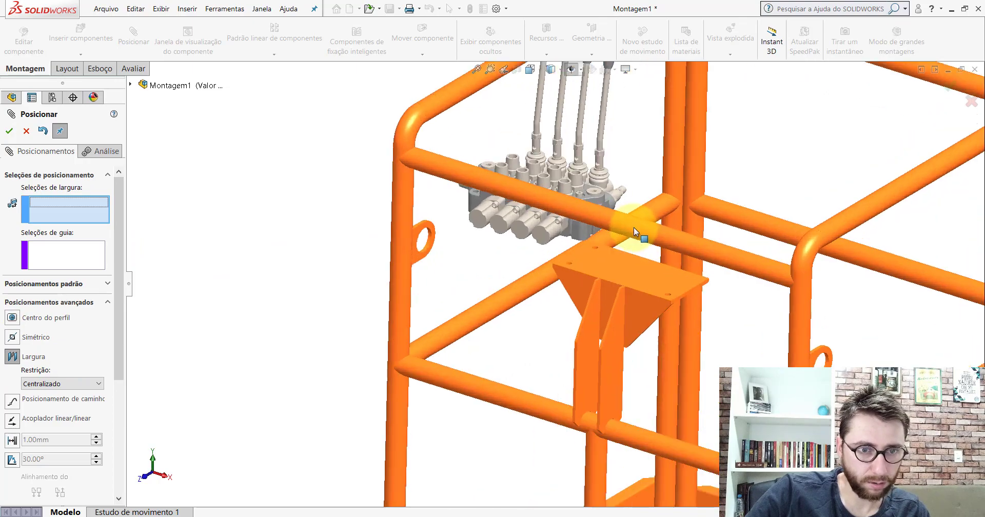
scroll(522, 250, "down", 4)
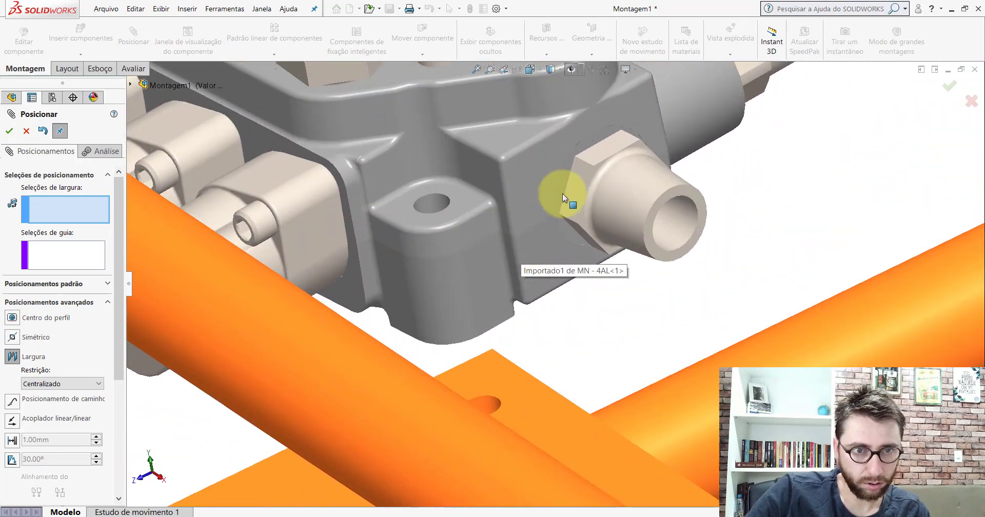
scroll(564, 192, "up", 4)
middle_click_drag(568, 189, 582, 220)
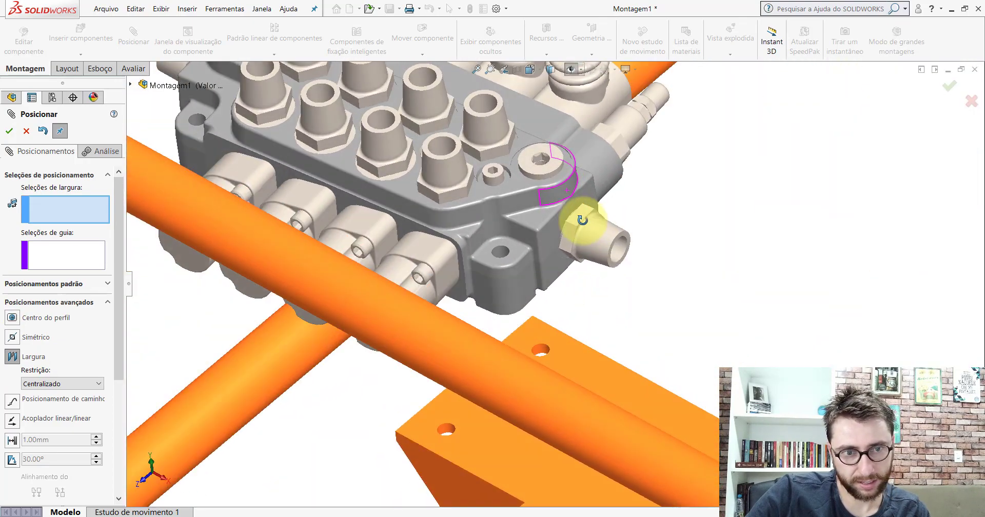
scroll(557, 226, "up", 2)
scroll(557, 239, "down", 5)
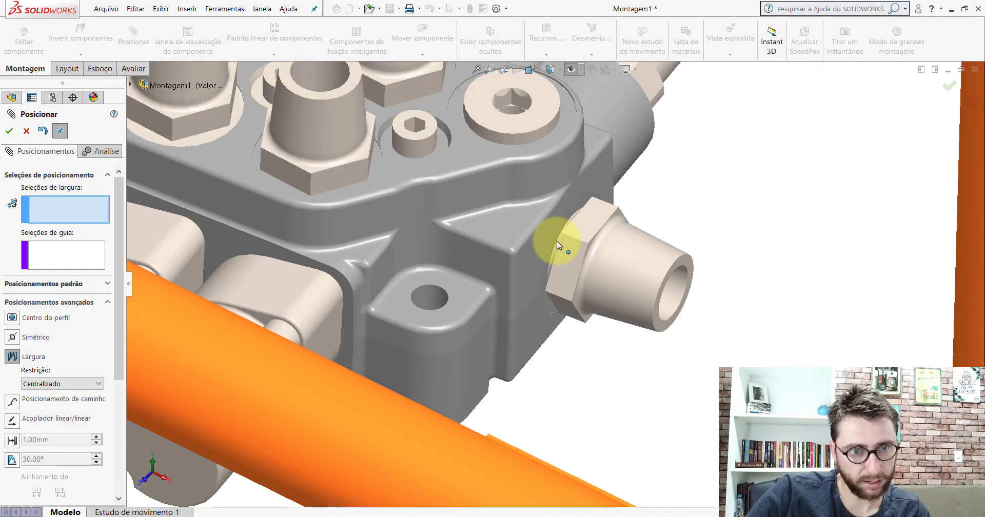
left_click(536, 242)
scroll(516, 238, "up", 5)
middle_click_drag(516, 238, 594, 220)
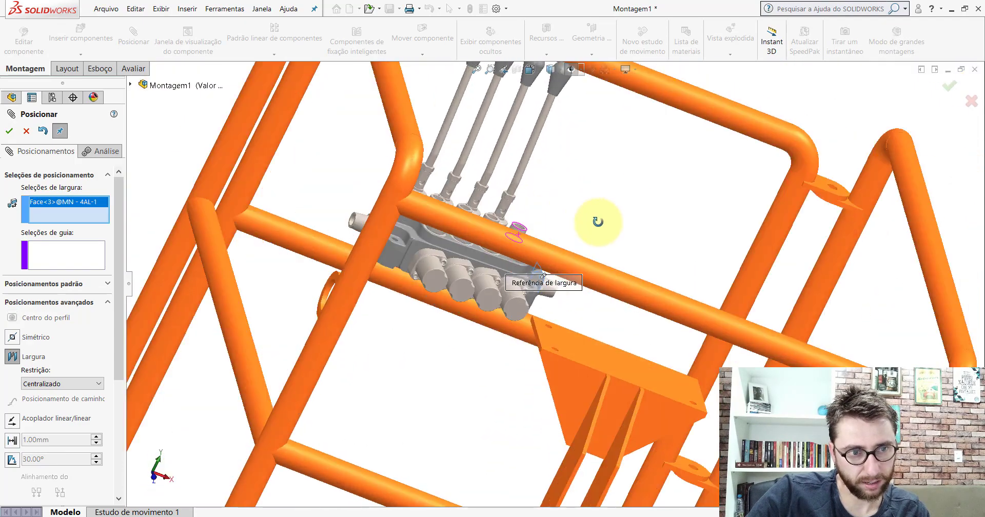
scroll(445, 235, "down", 3)
scroll(446, 235, "down", 3)
left_click(398, 271)
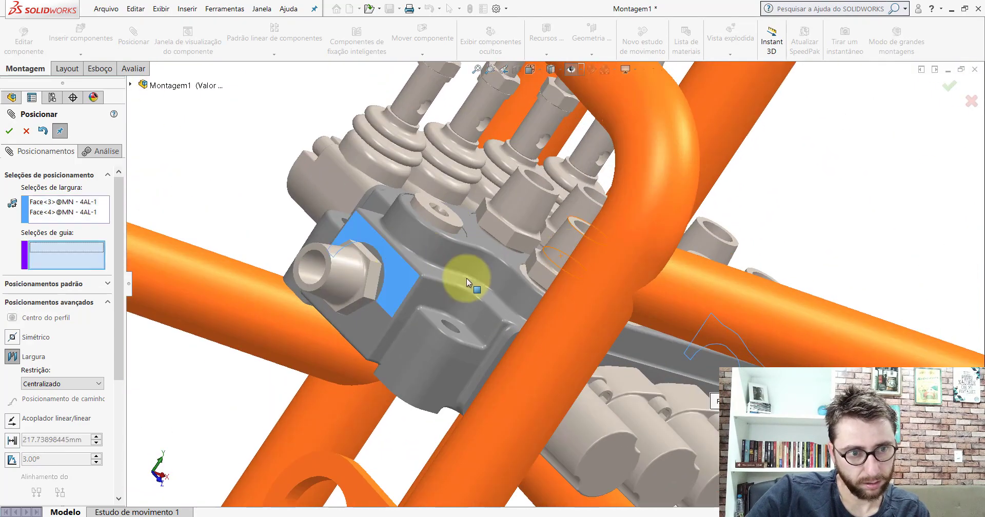
- Select the bracket plate's two short end faces as guide selections and apply the Largura mate with the Centralizado constraint
scroll(646, 259, "down", 2)
scroll(645, 260, "up", 5)
scroll(641, 308, "down", 7)
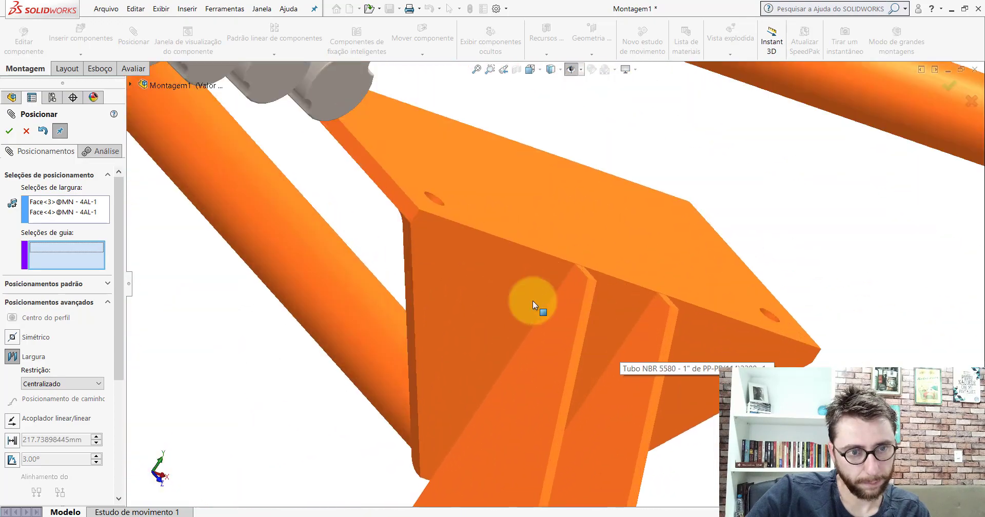
left_click(393, 190)
scroll(524, 216, "up", 5)
middle_click_drag(493, 235, 453, 210)
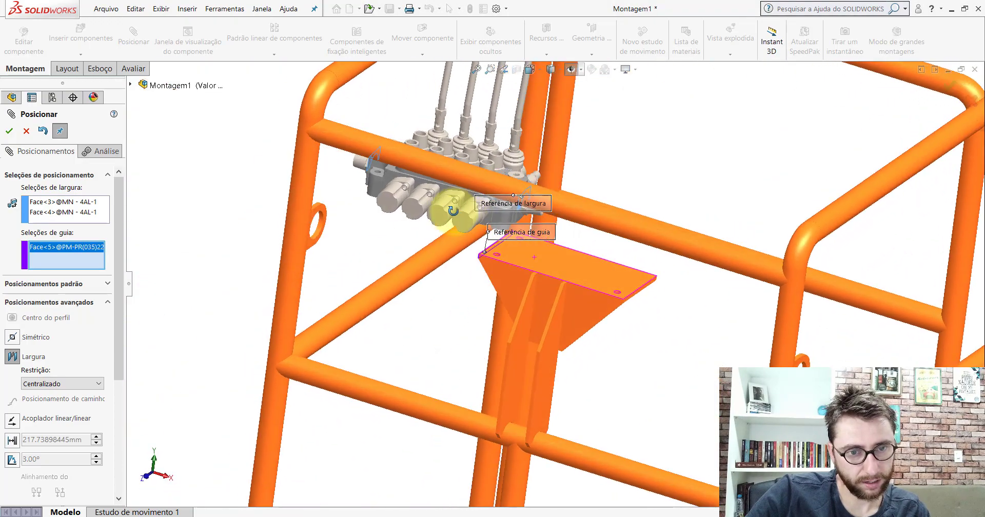
scroll(666, 284, "down", 5)
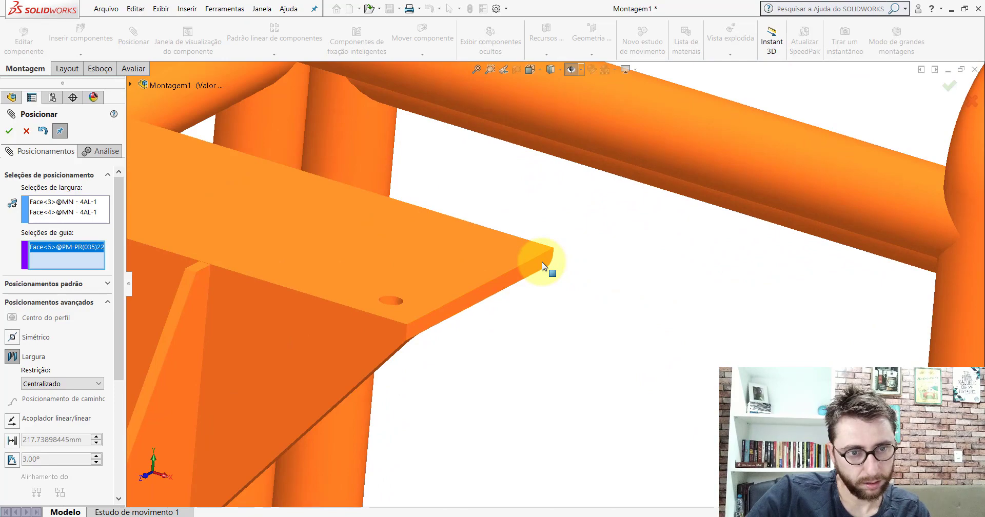
left_click(542, 263)
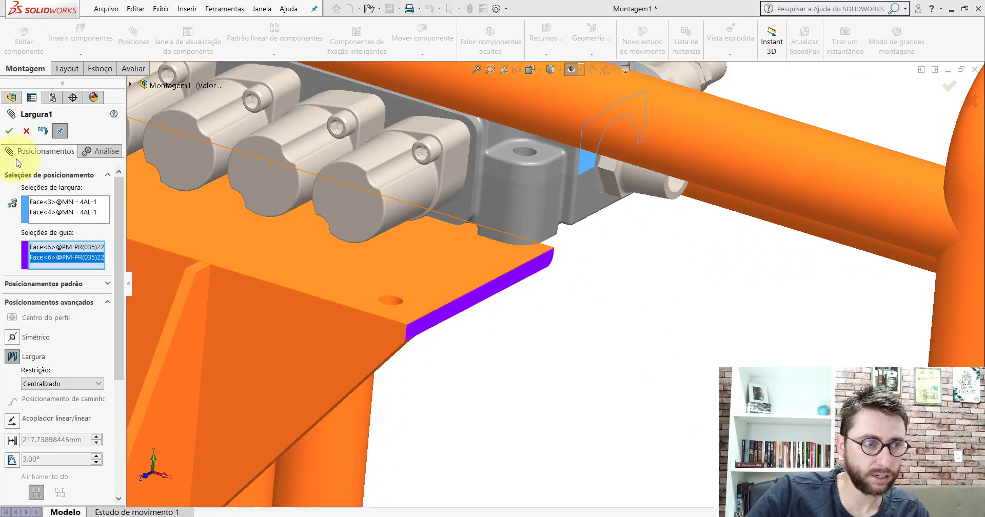
scroll(420, 198, "up", 6)
middle_click_drag(512, 228, 577, 211)
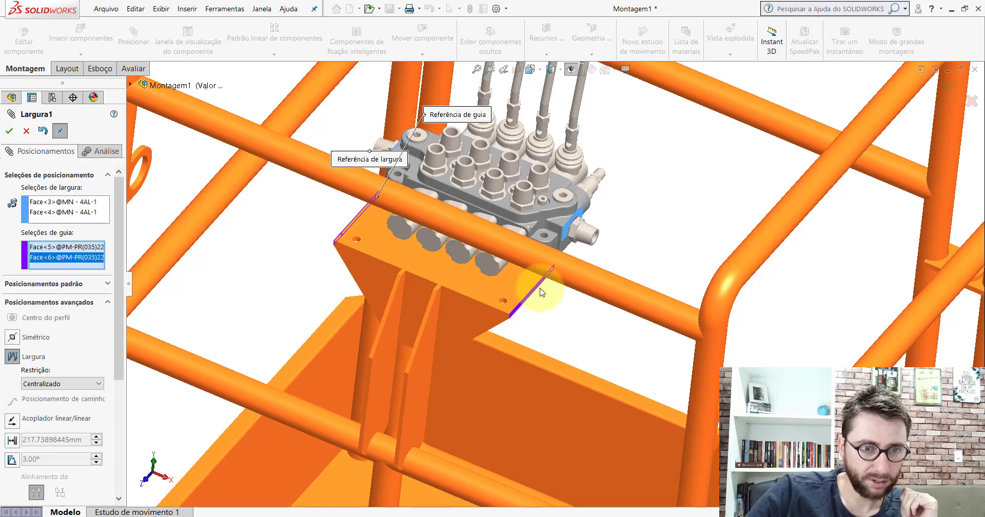
left_click(9, 131)
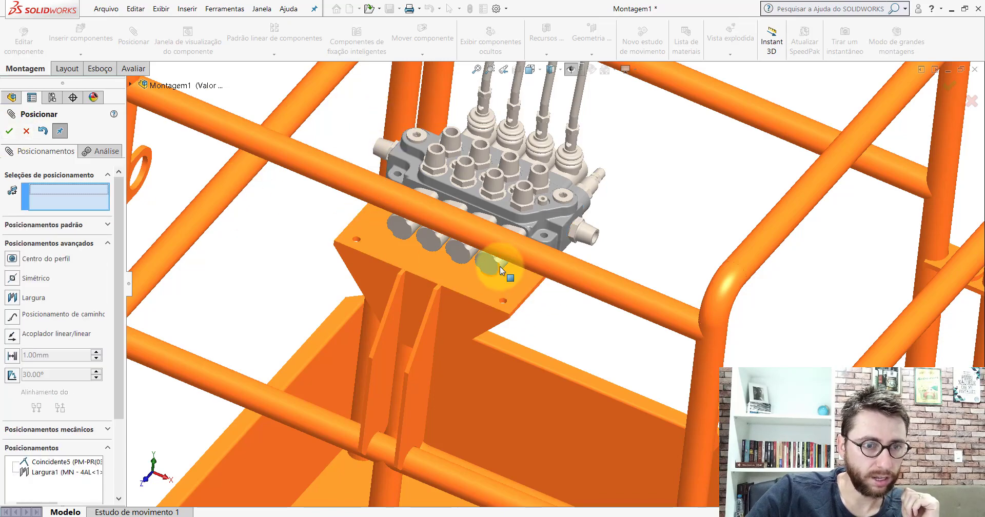
- Start a second Largura mate with the valve body's front face and its opposite lever-side face as the width selections
middle_click_drag(495, 262, 479, 251)
scroll(546, 227, "down", 5)
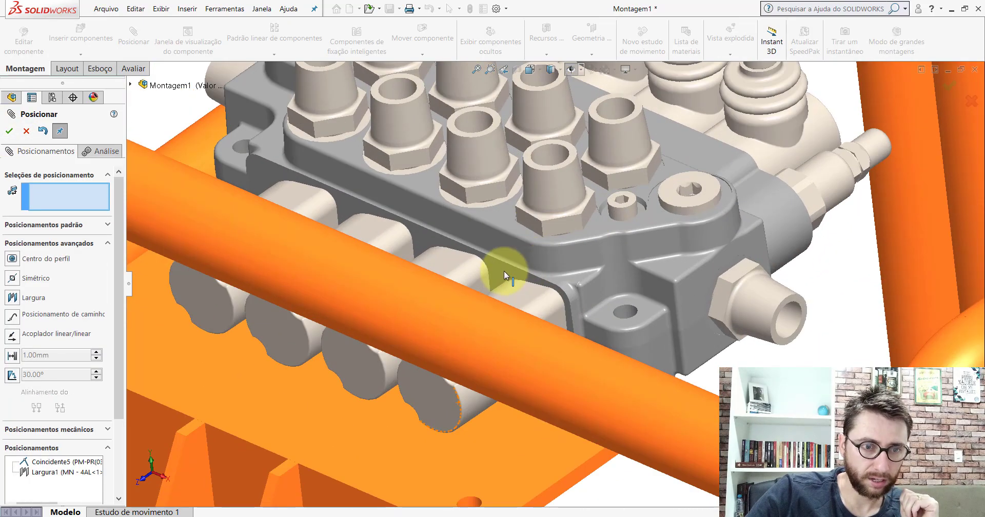
left_click(499, 269)
scroll(284, 274, "up", 4)
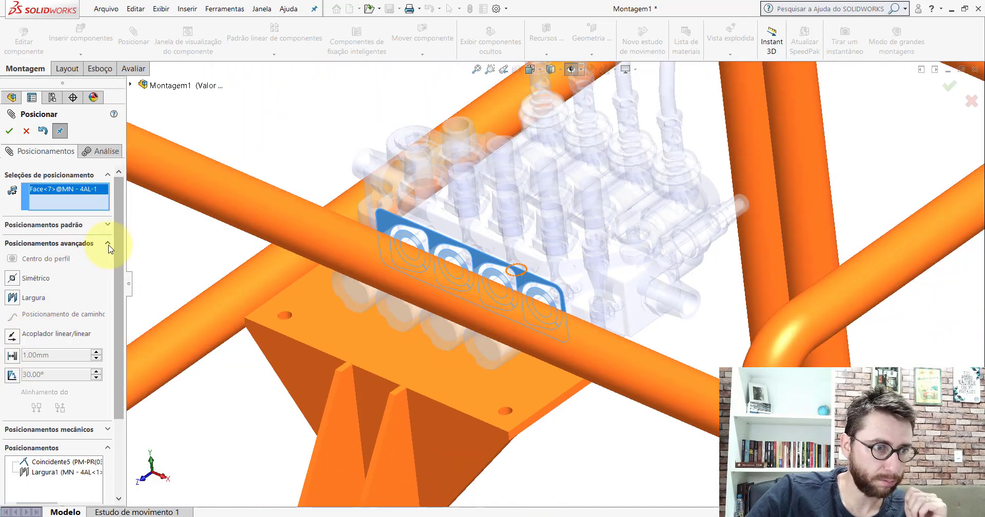
left_click(10, 299)
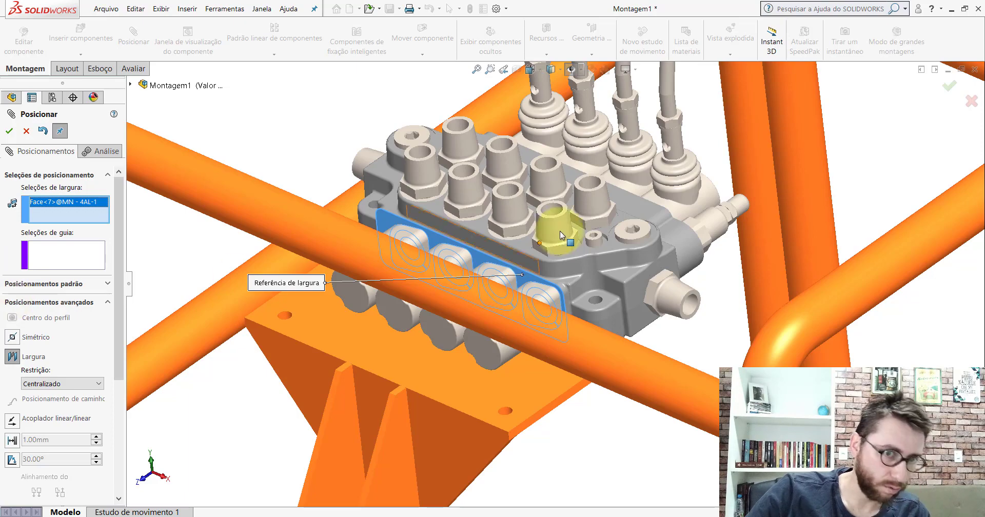
middle_click_drag(472, 235, 581, 225)
scroll(595, 231, "down", 5)
left_click(613, 244)
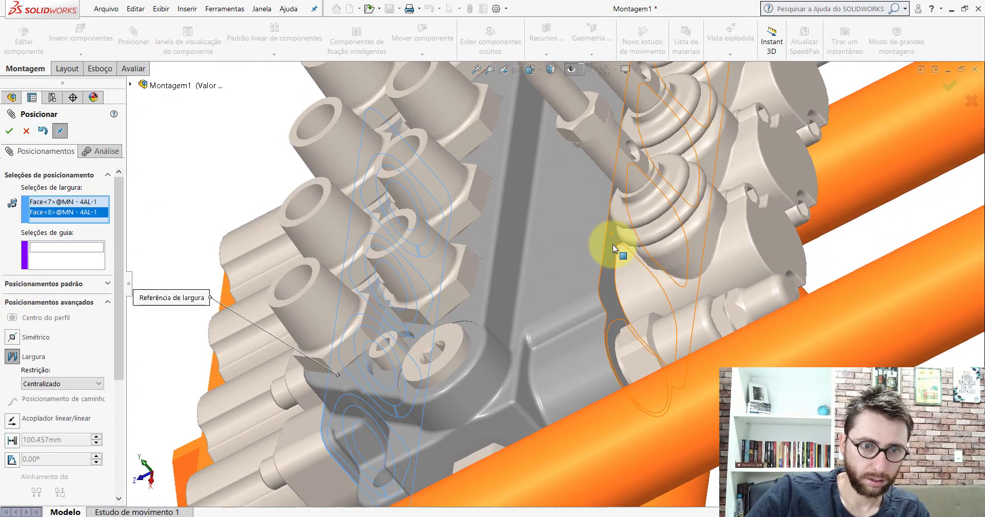
- Select the bracket plate's rear edge face and front face as guide selections, apply the Centralizado mate, and finish mating
scroll(571, 266, "up", 5)
middle_click_drag(571, 266, 508, 352)
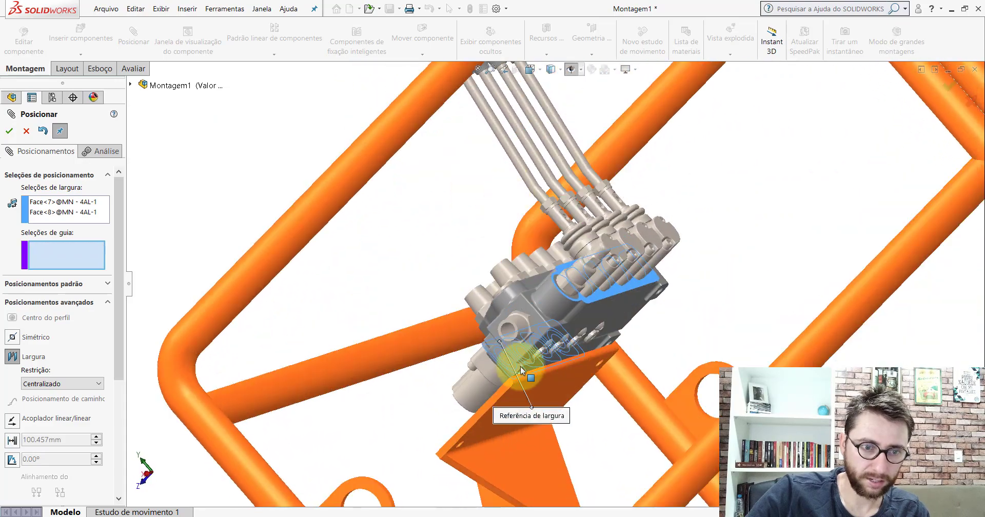
scroll(523, 374, "down", 6)
left_click(505, 303)
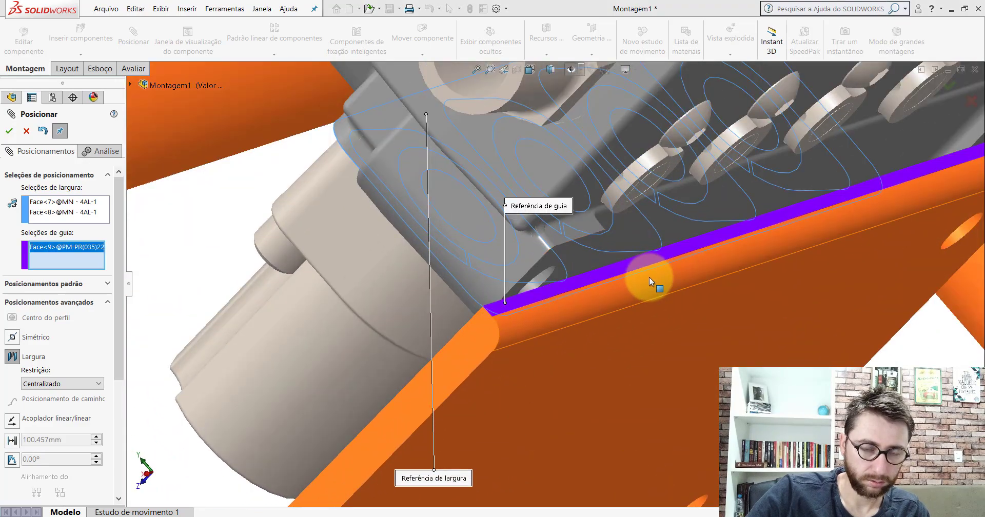
scroll(649, 277, "up", 5)
middle_click_drag(642, 242, 644, 269)
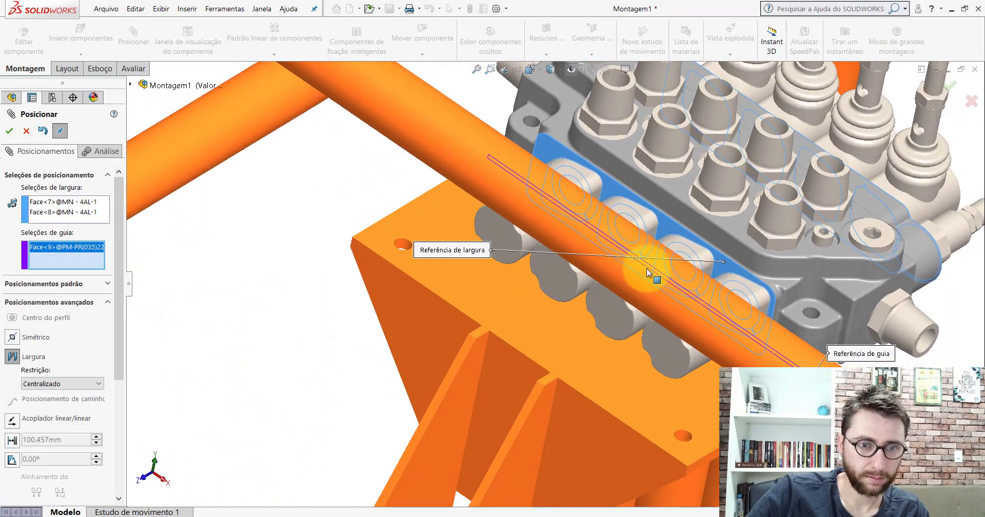
left_click(335, 301)
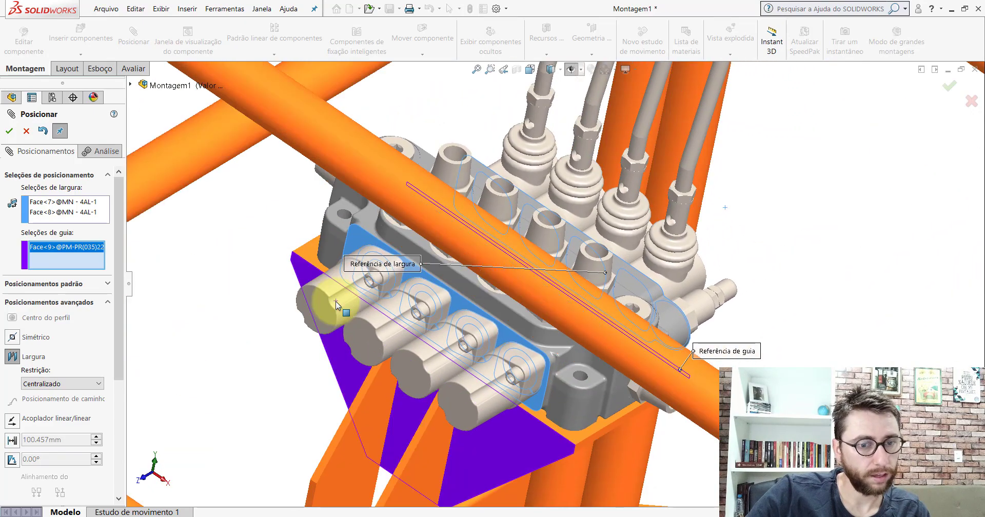
left_click(9, 131)
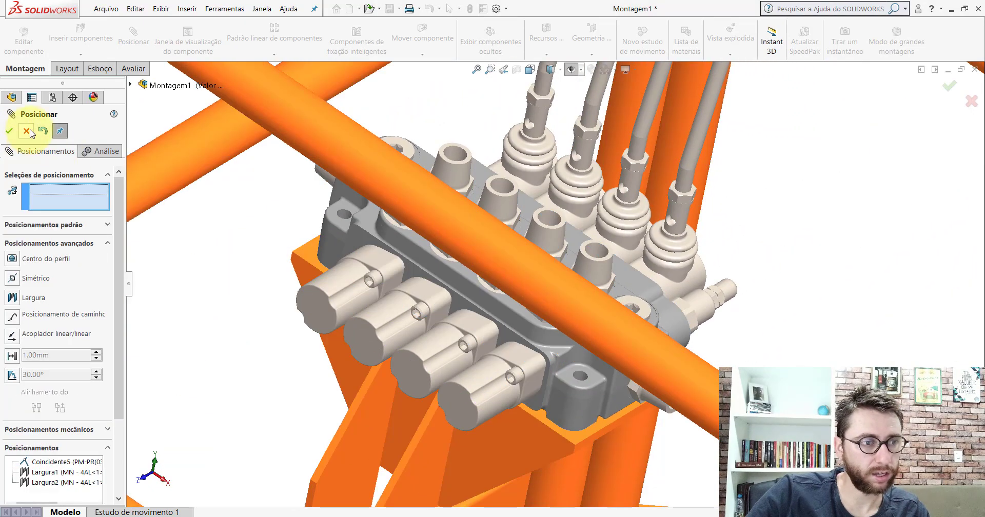
left_click(27, 132)
- Examine how the mated valve sits on the control bracket inside the cage
left_click(500, 436)
scroll(501, 332, "up", 5)
middle_click_drag(525, 300, 632, 189)
left_click(644, 197)
scroll(448, 284, "down", 6)
middle_click_drag(448, 320, 352, 485)
scroll(607, 306, "up", 6)
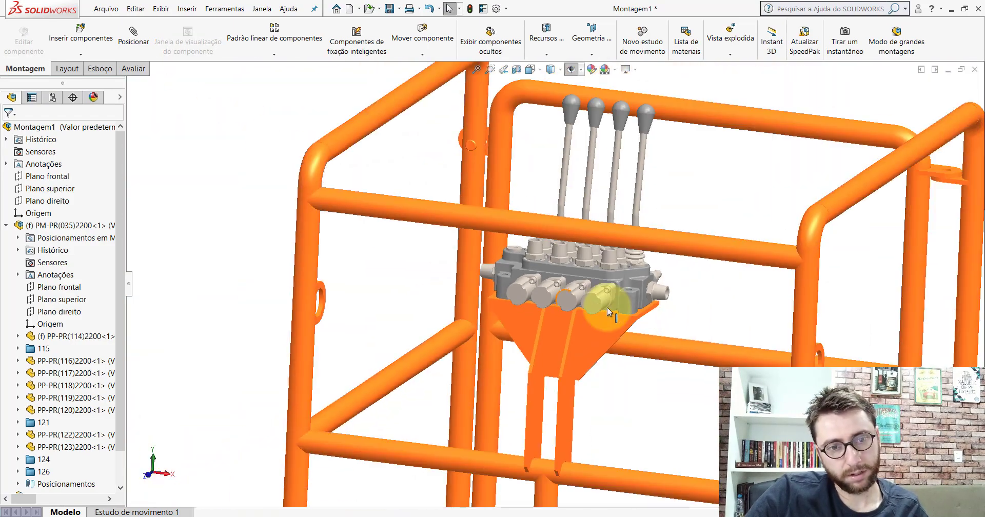
- Isolate the MN - 4AL valve with the bracket plate PP-PR(123)2200 and view them from below to check the mounting holes
scroll(576, 332, "down", 8)
scroll(569, 302, "down", 3)
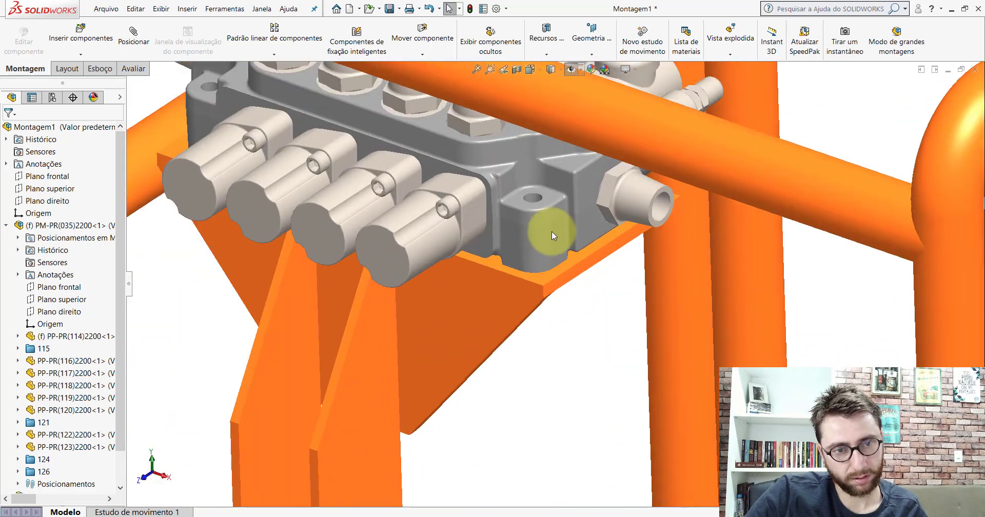
left_click(540, 230)
left_click(488, 304, "ctrl")
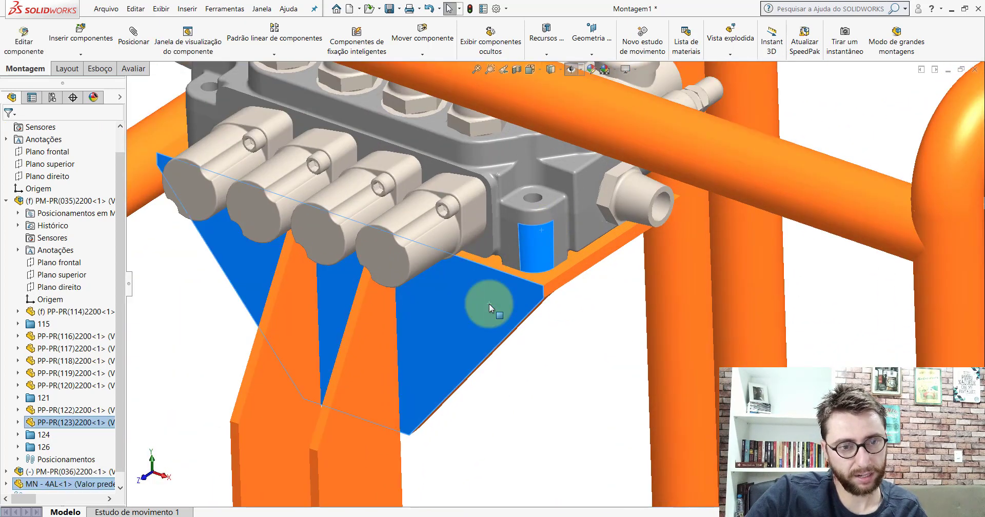
right_click(488, 304)
left_click(520, 358)
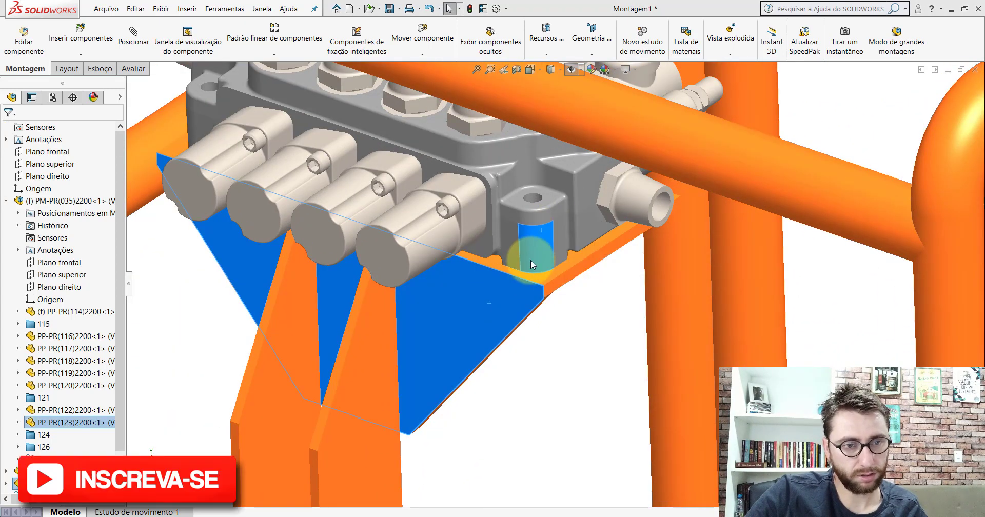
middle_click_drag(506, 277, 502, 159)
key("space")
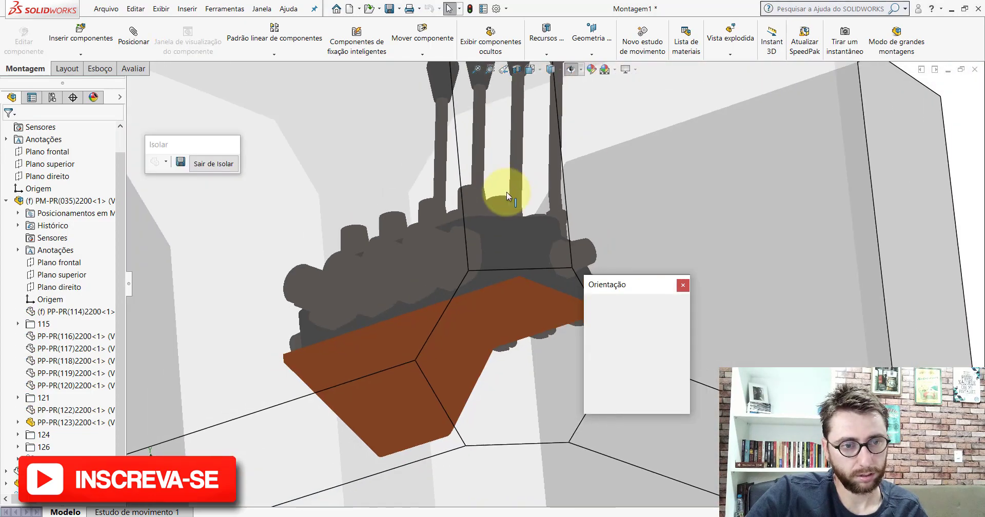
left_click(444, 424)
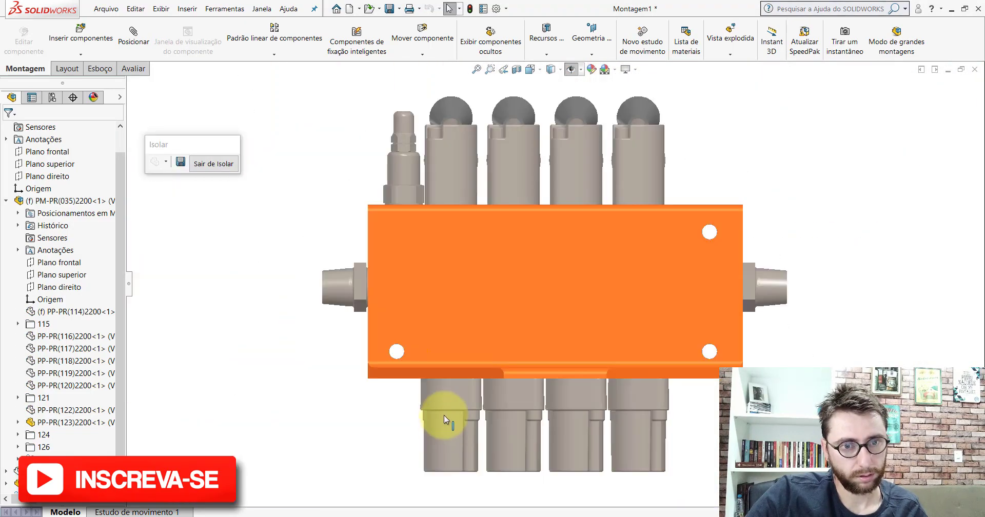
- Check the valve's mounting holes against the bracket plate, exit isolation, and show the whole cage in isometric view
middle_click_drag(617, 250, 392, 271)
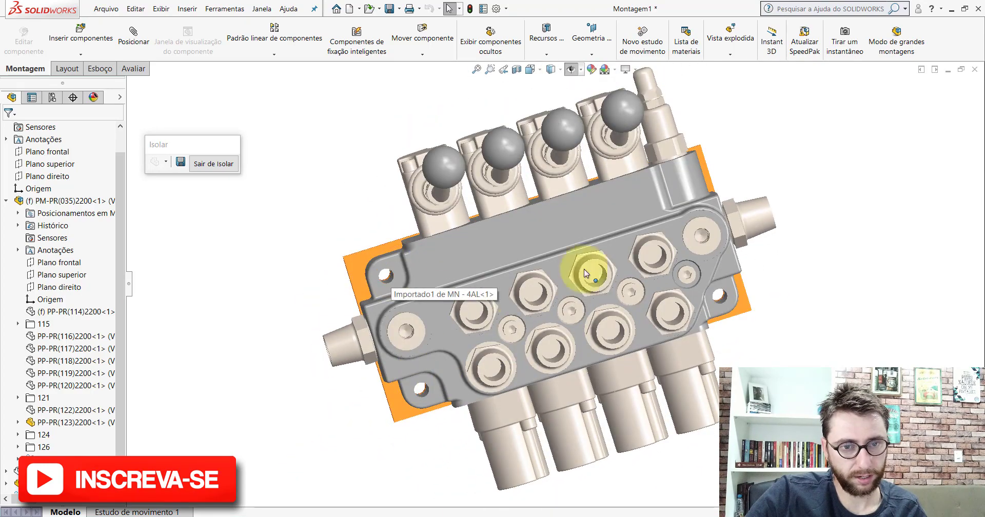
scroll(733, 304, "down", 4)
scroll(633, 286, "up", 5)
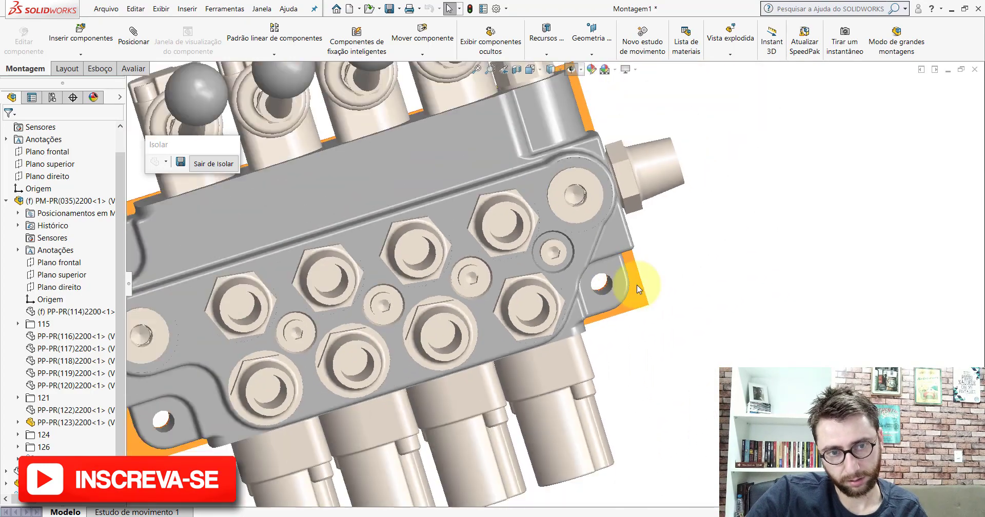
left_click(203, 163)
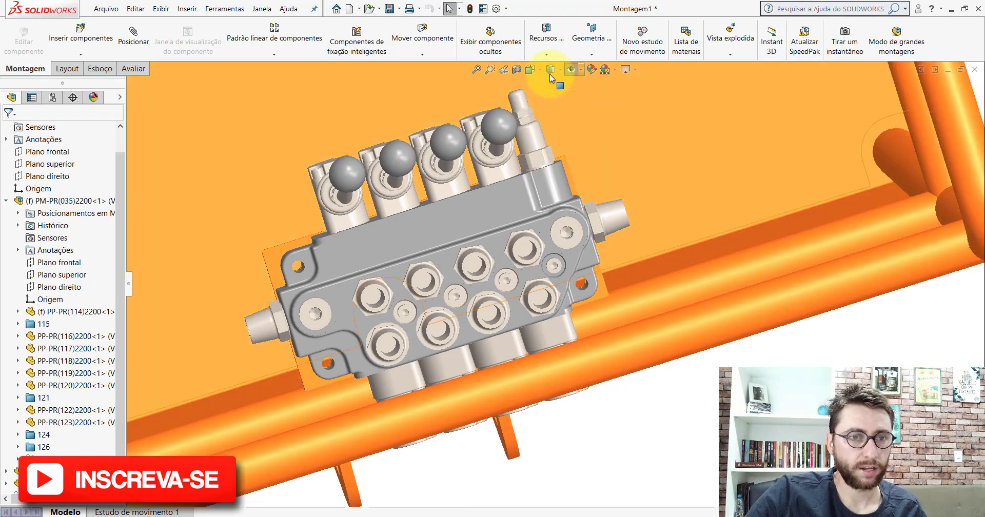
left_click(532, 71)
left_click(588, 103)
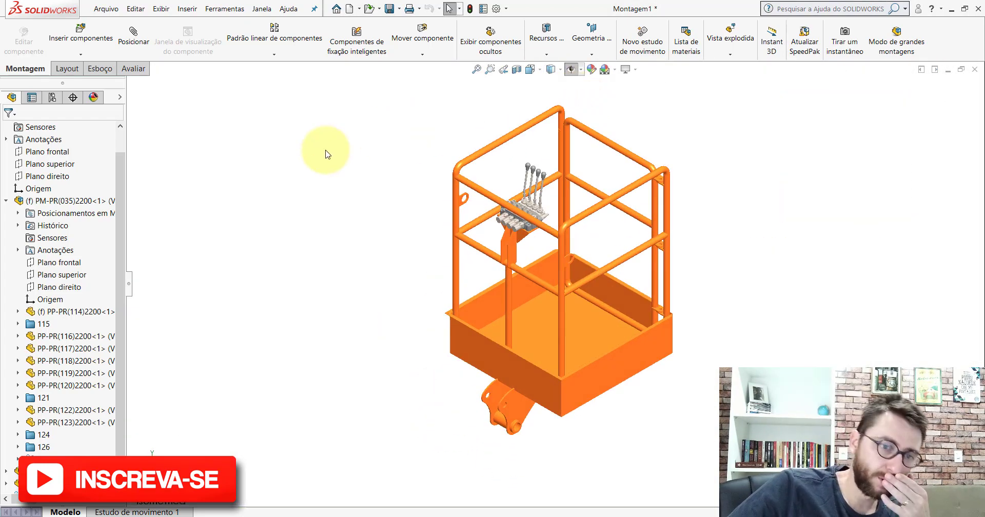
- Collapse all expanded items in the Montagem1 feature tree
scroll(102, 154, "up", 2)
right_click(100, 128)
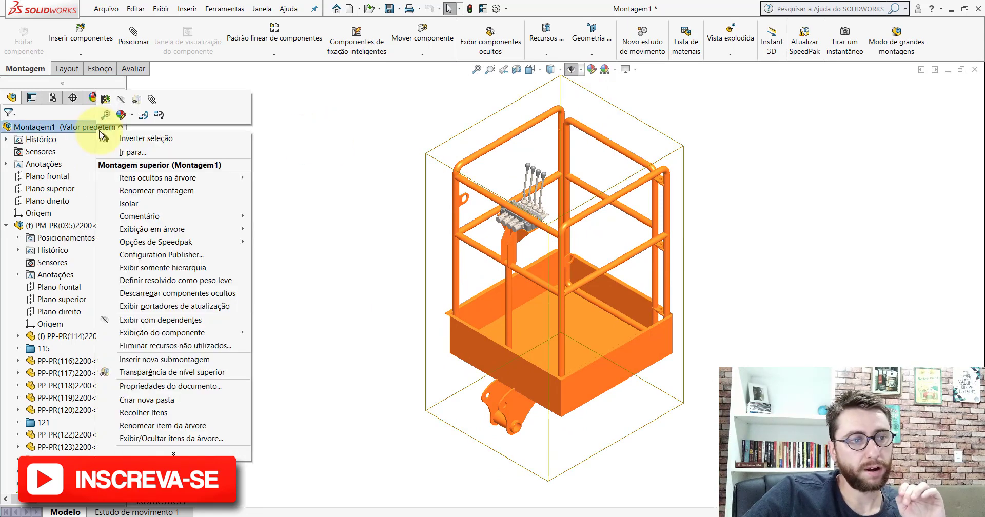
left_click(144, 413)
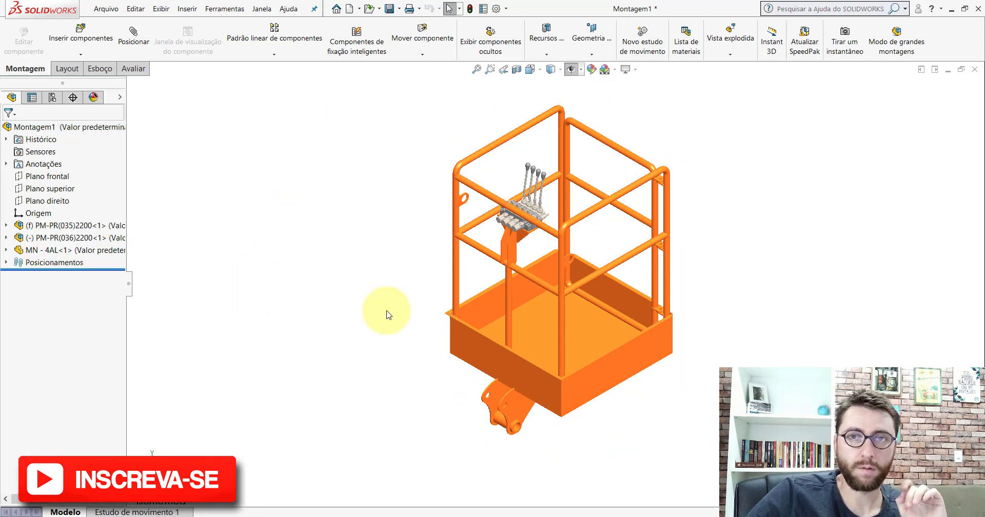
- Switch to the reference assembly PM-PR(034)2200 and identify the bolt used in the upper gate hinge
mouse_move(467, 515)
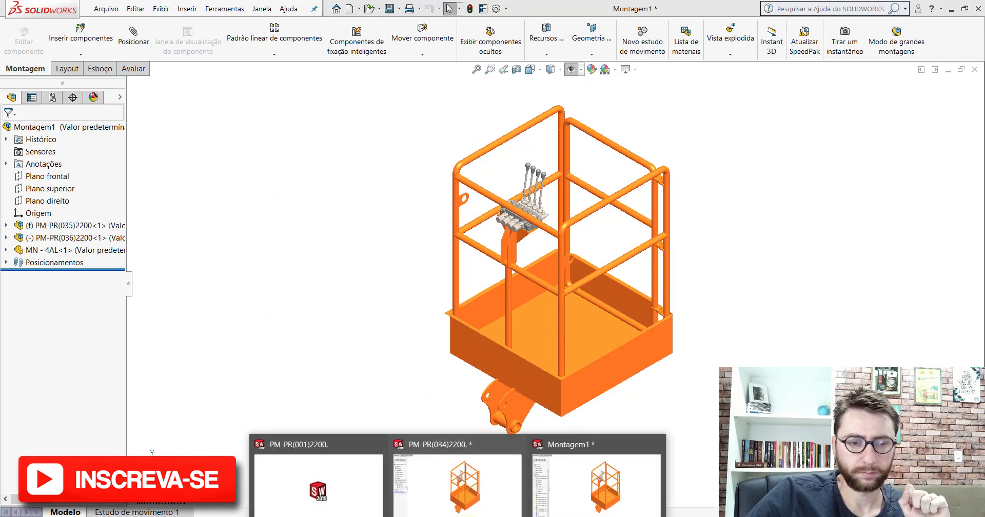
left_click(469, 487)
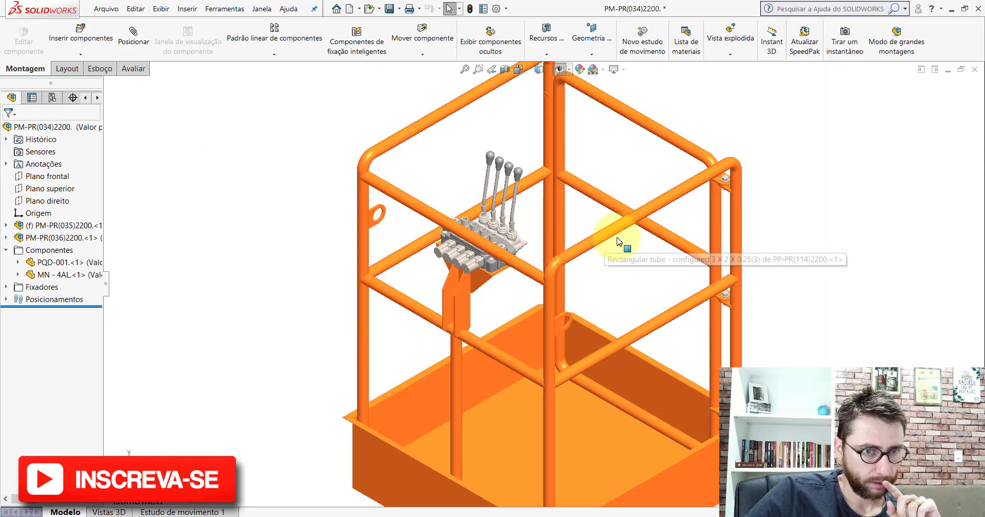
scroll(617, 238, "up", 4)
scroll(600, 214, "down", 3)
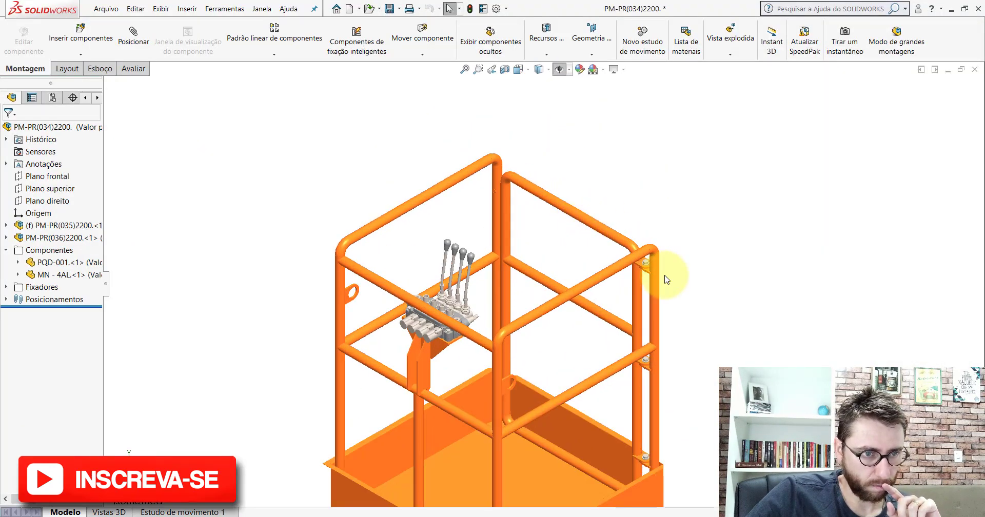
scroll(641, 269, "down", 6)
left_click(566, 248)
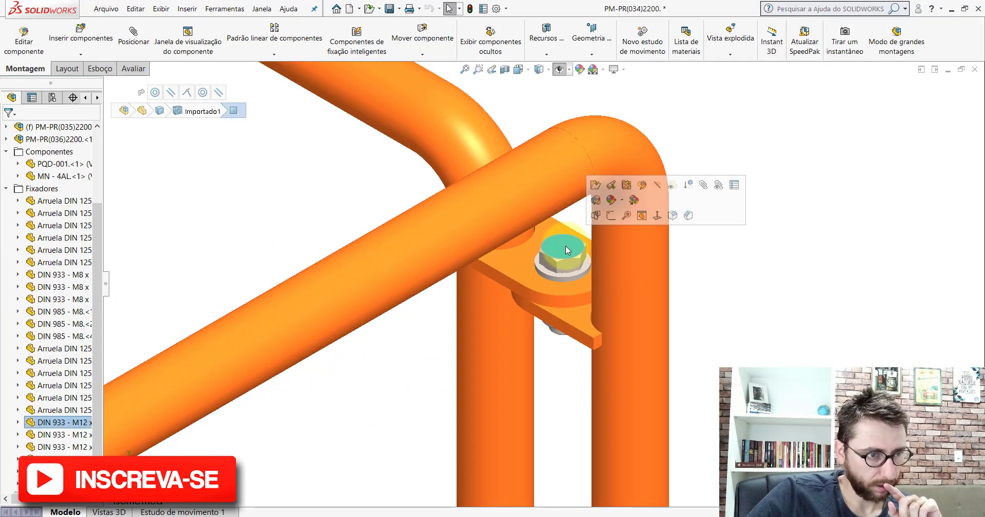
left_click_drag(108, 286, 140, 359)
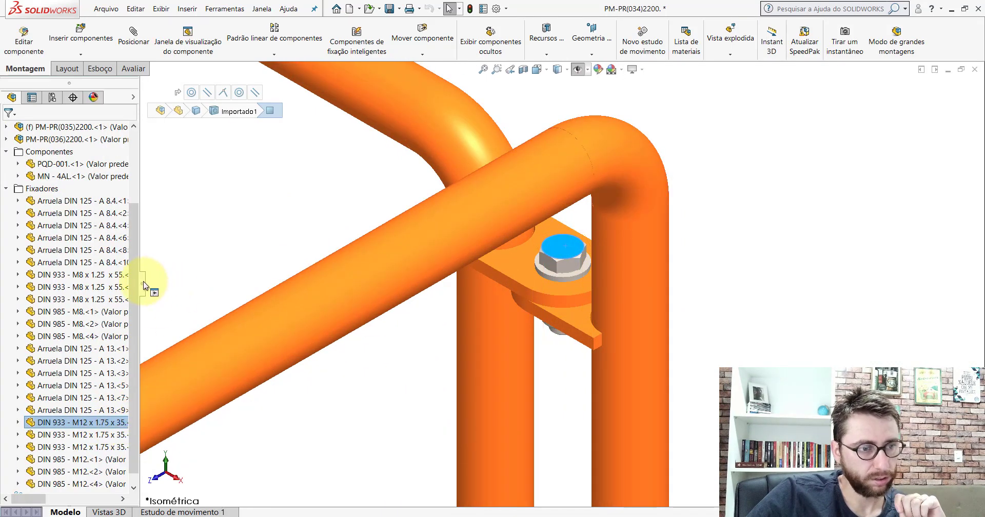
left_click_drag(144, 285, 81, 287)
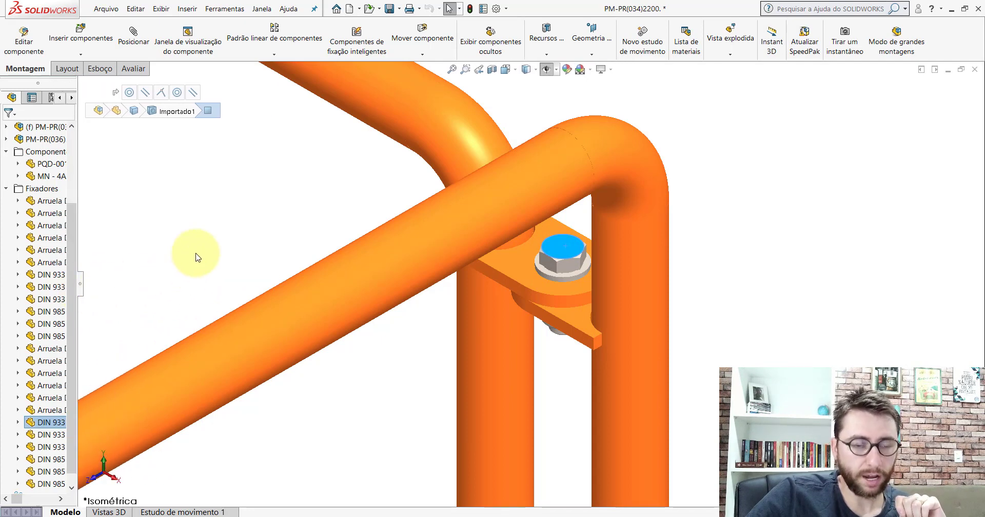
left_click(229, 244)
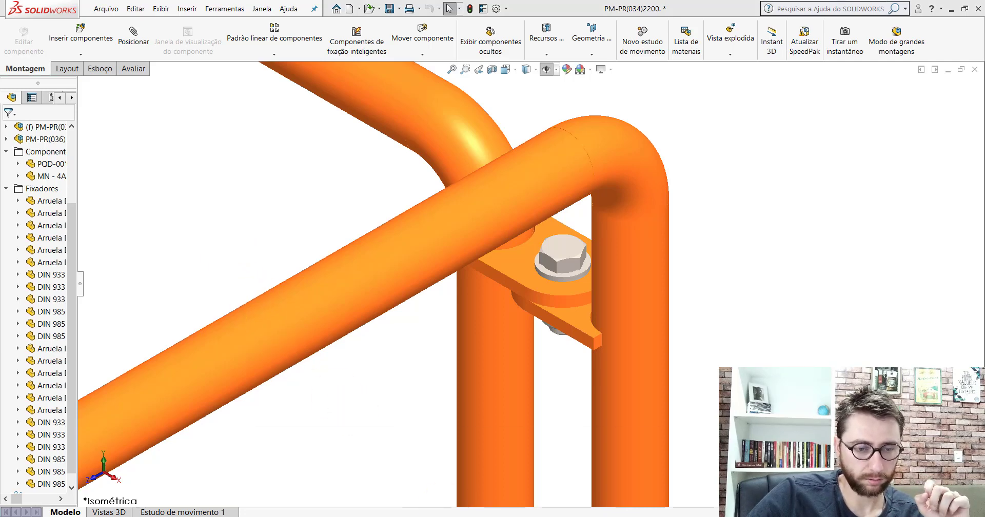
- Return to Montagem1 and examine the empty bolt hole in the upper gate hinge
mouse_move(449, 513)
left_click(576, 441)
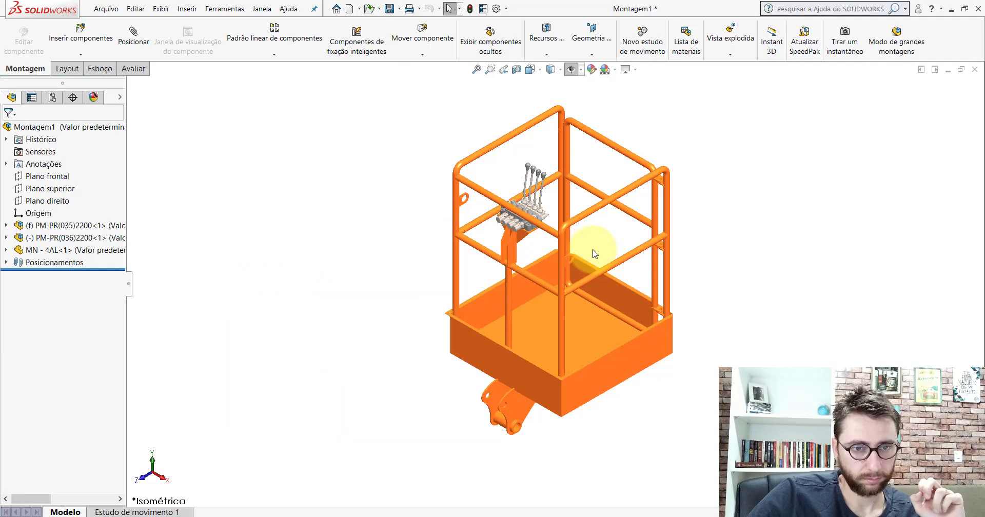
scroll(590, 249, "down", 10)
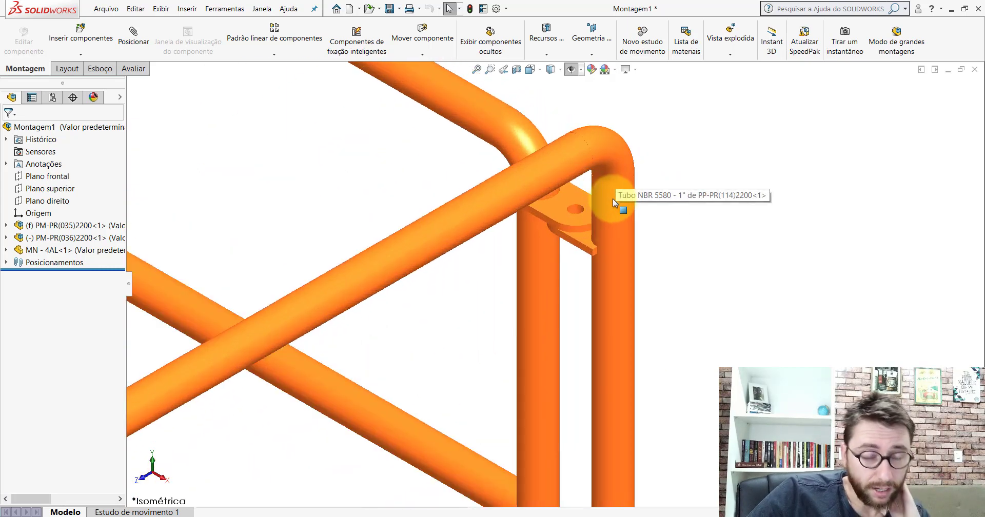
left_click(79, 36)
left_click(77, 358)
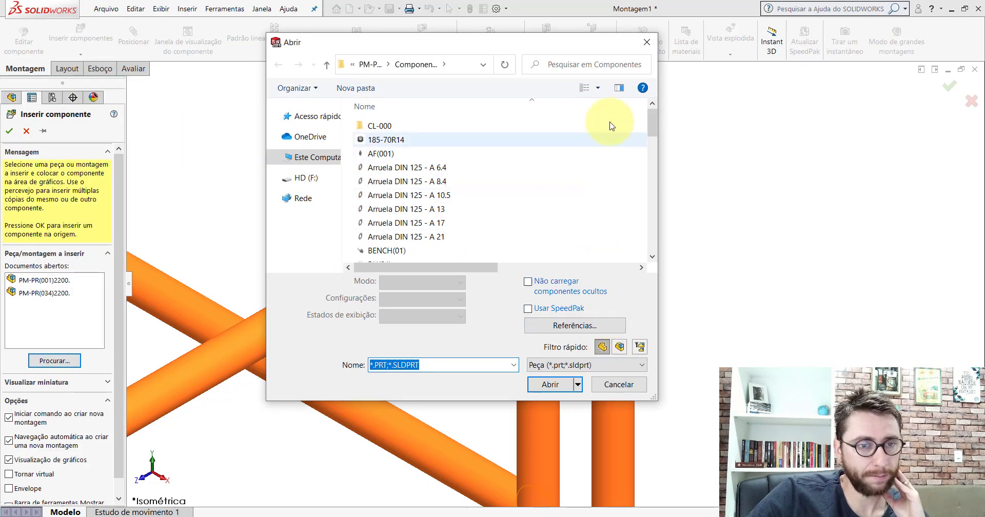
left_click(368, 66)
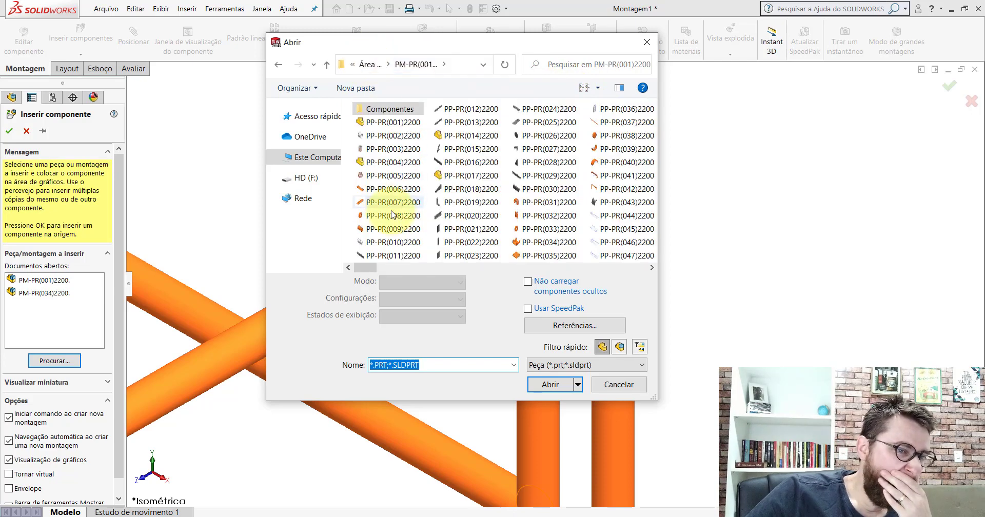
double_click(391, 110)
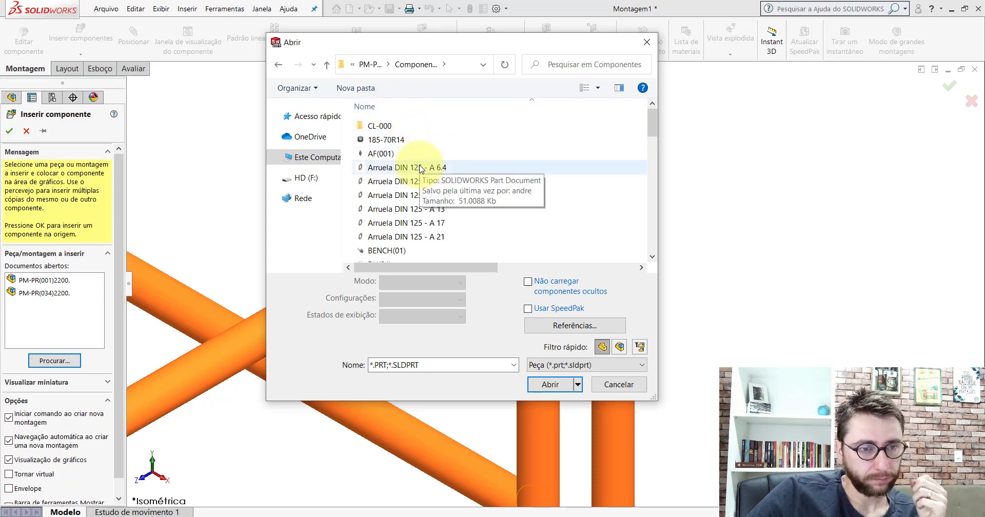
left_click(647, 42)
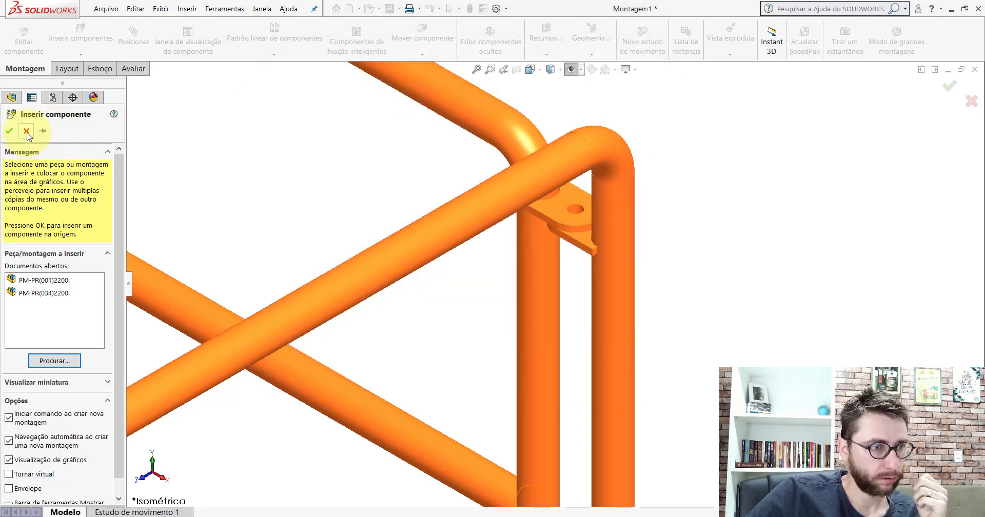
left_click(26, 131)
- Switch to the PM-PR(034)2200 assembly and identify the bolt fastened through the hinge plates in its component list
mouse_move(318, 491)
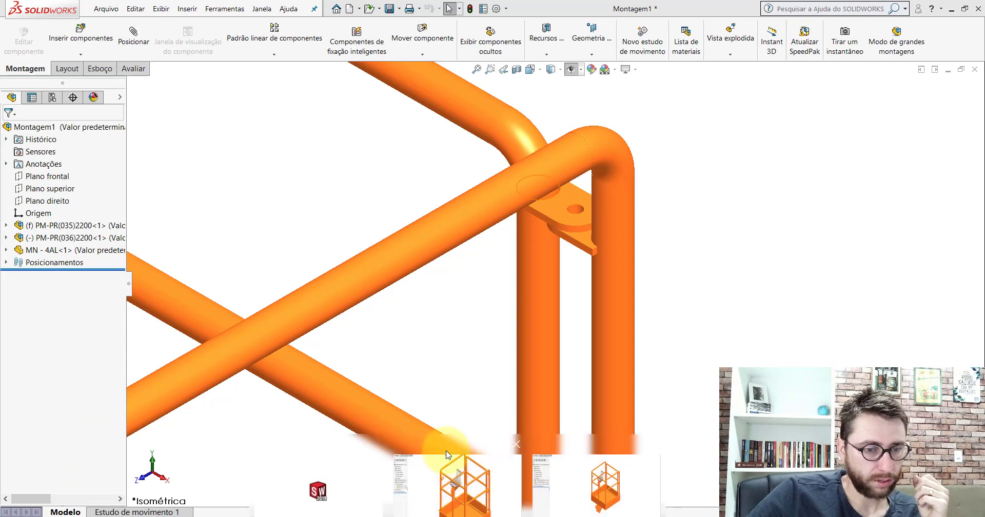
left_click(446, 454)
left_click(536, 252)
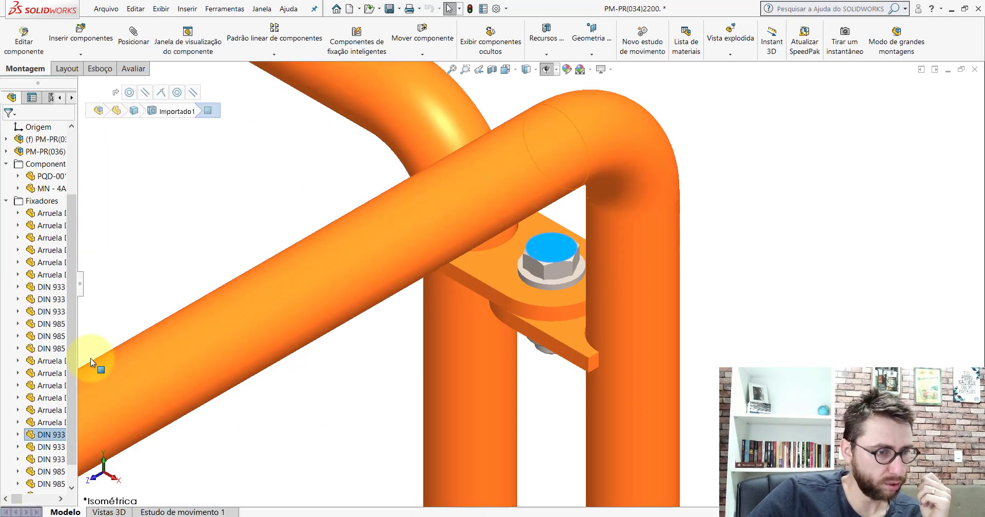
left_click_drag(85, 286, 210, 297)
left_click(549, 257)
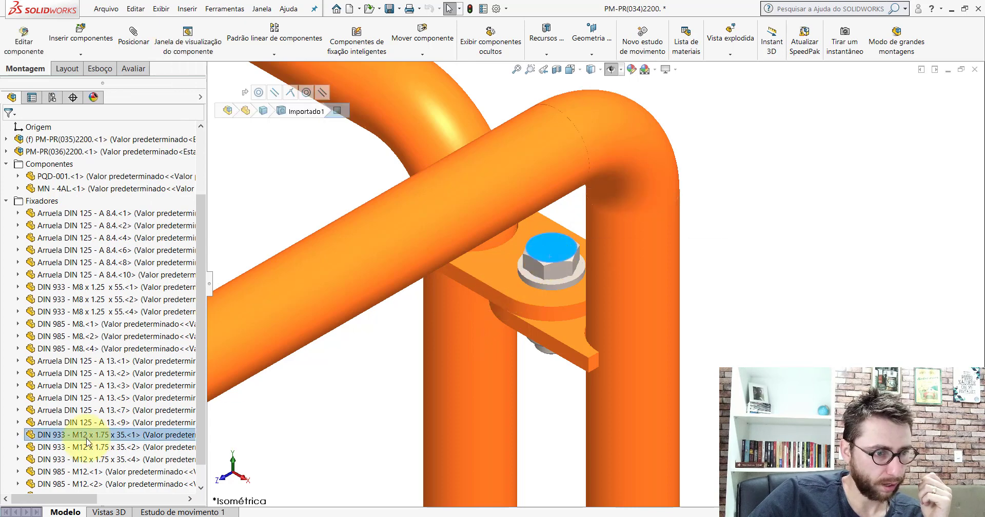
left_click_drag(211, 282, 85, 279)
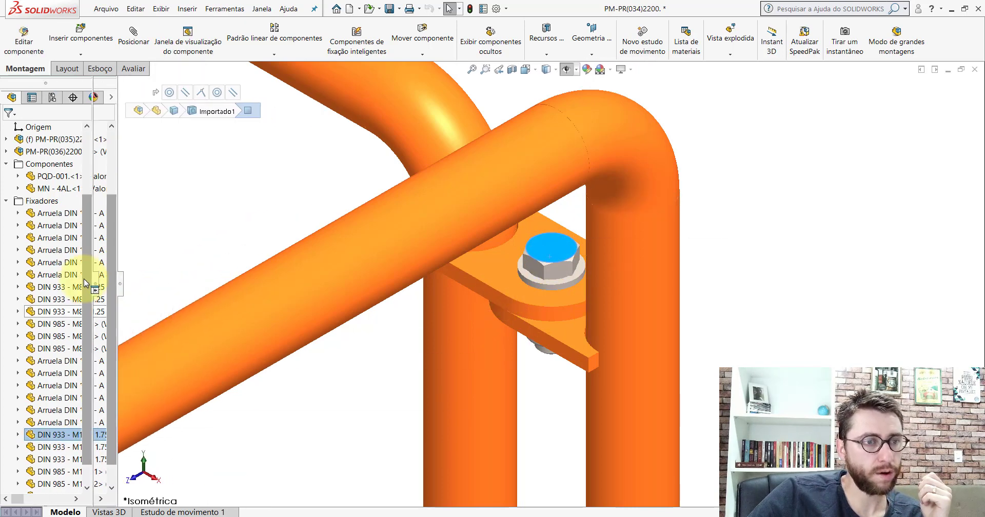
left_click(253, 214)
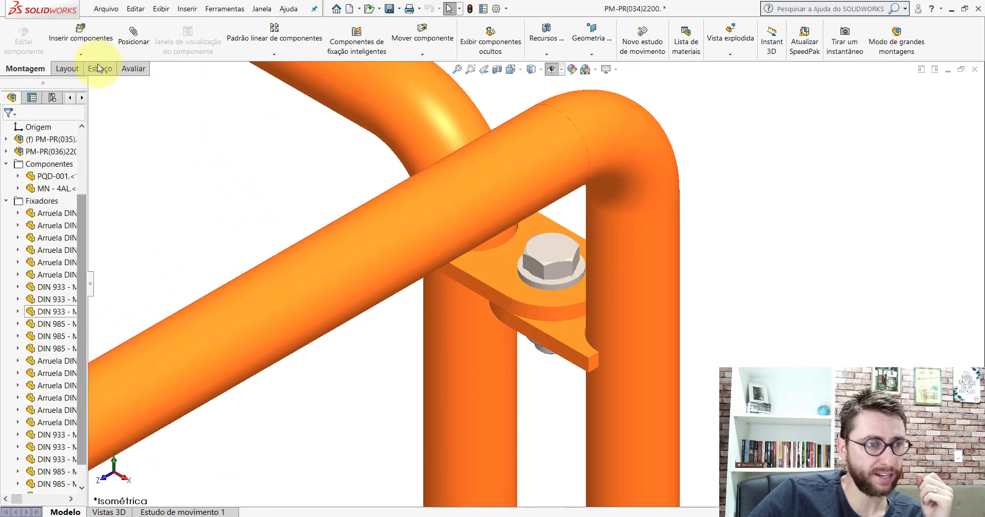
left_click(71, 41)
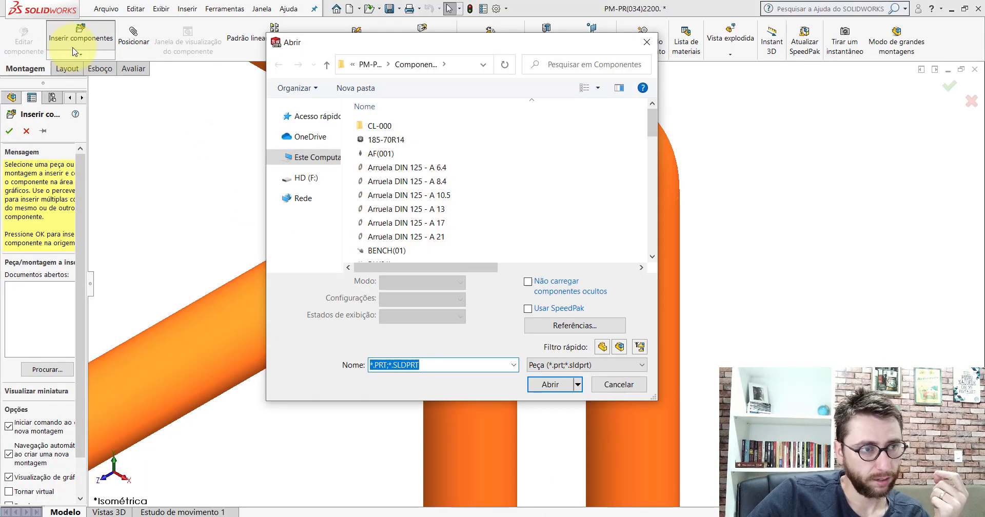
left_click(603, 349)
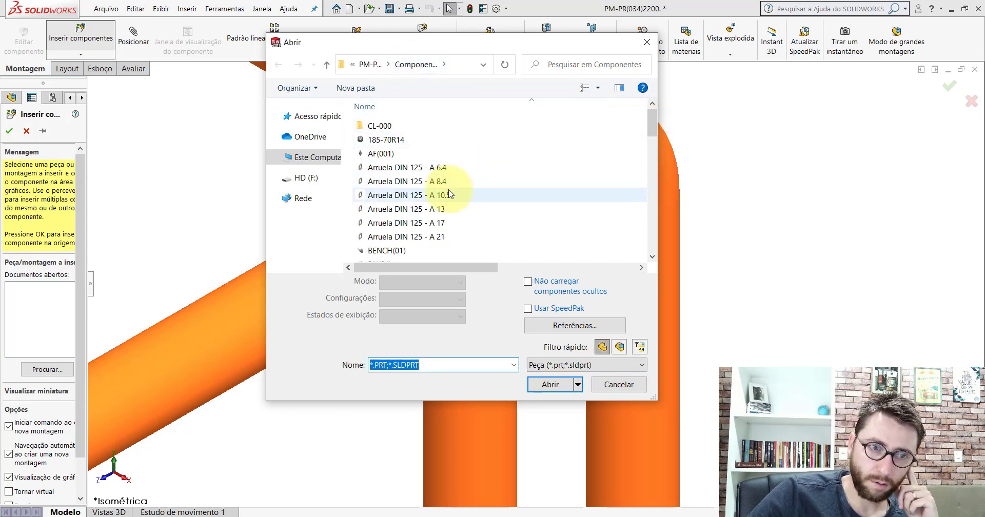
left_click(418, 210)
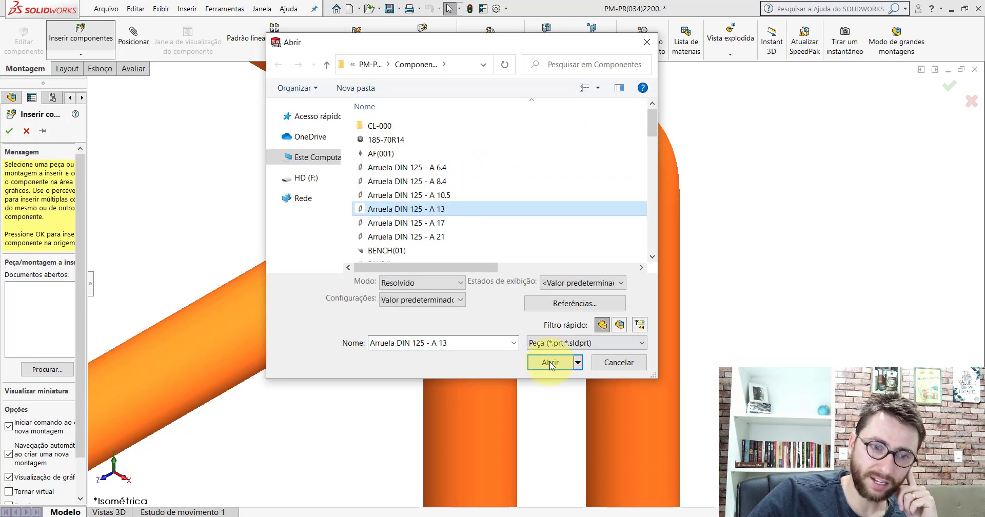
left_click(550, 384)
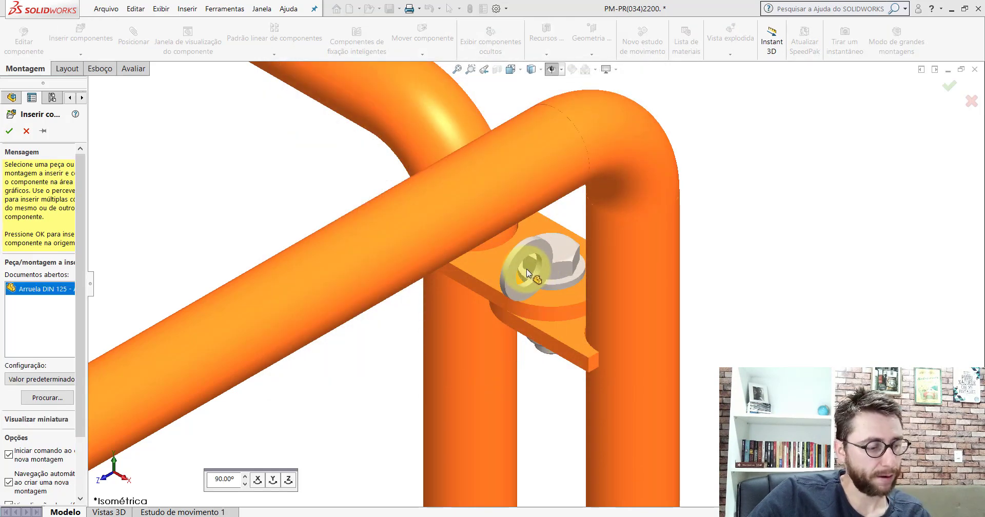
left_click(527, 269)
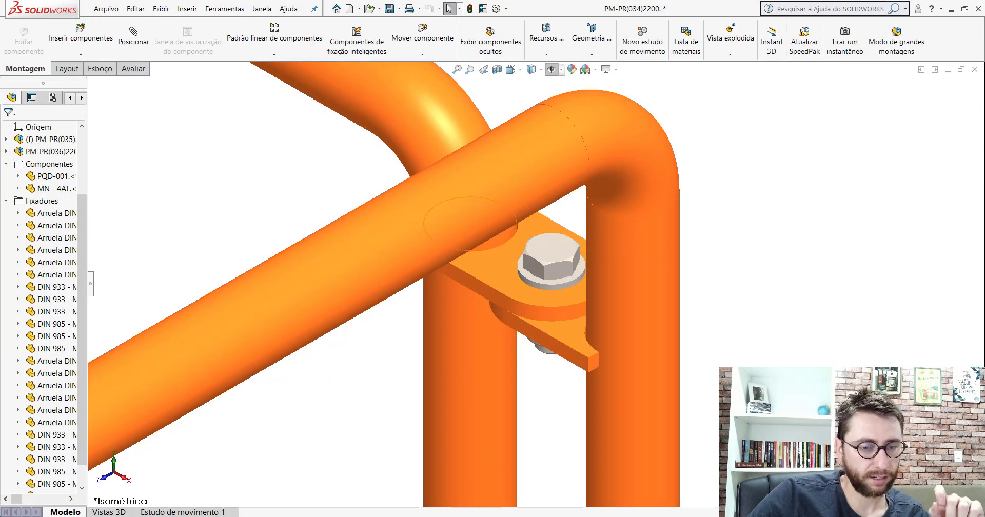
- Switch back to Montagem1 and insert the part Arruela DIN 125 - A 13 in the free space beside the vertical tube
mouse_move(467, 513)
left_click(585, 492)
scroll(650, 203, "down", 6)
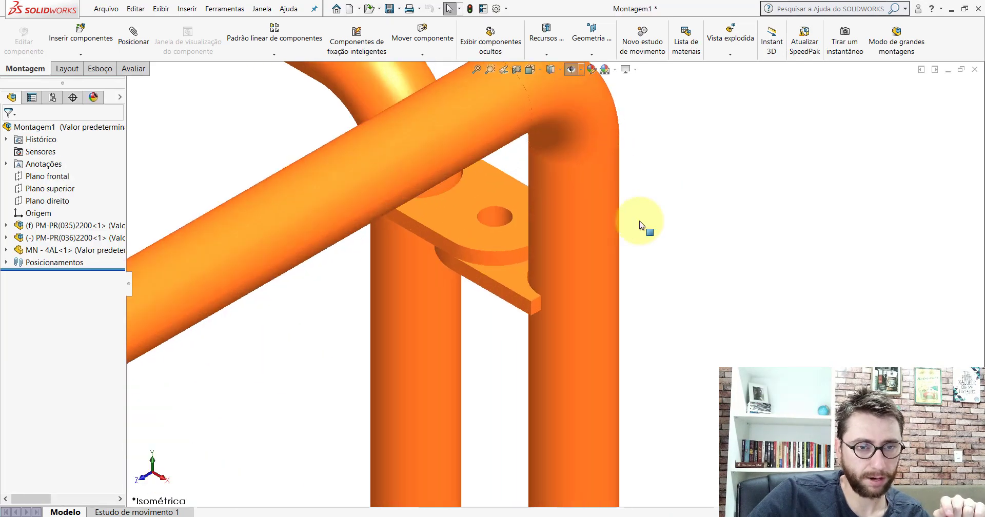
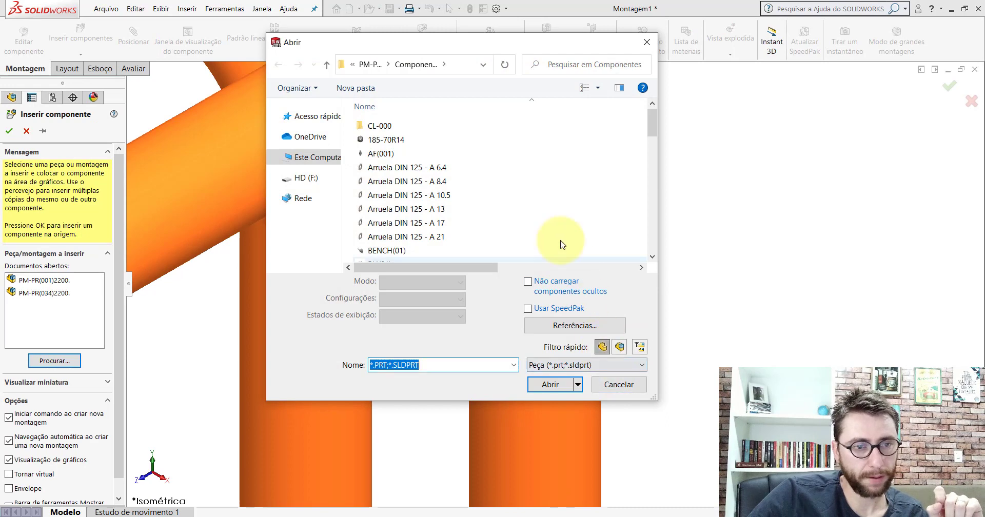
left_click(416, 209)
left_click(550, 384)
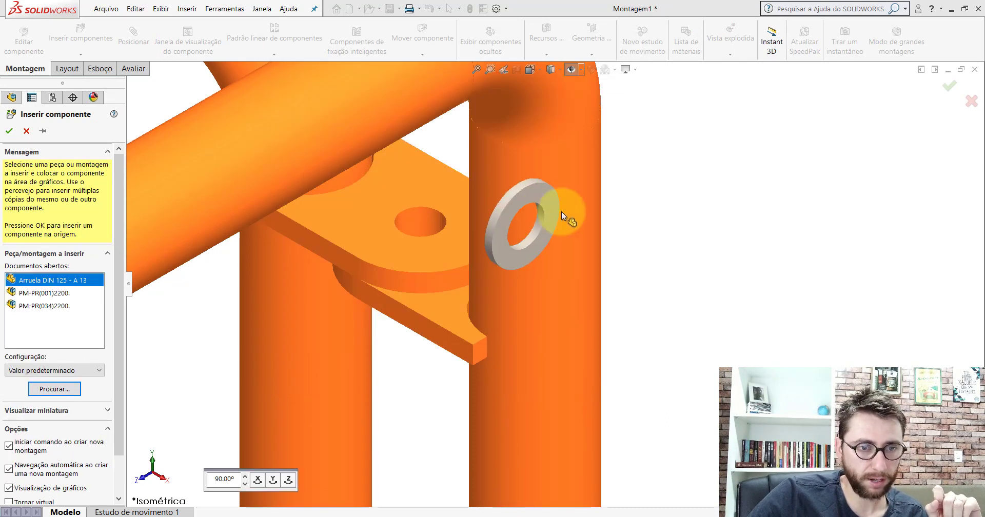
left_click(687, 125)
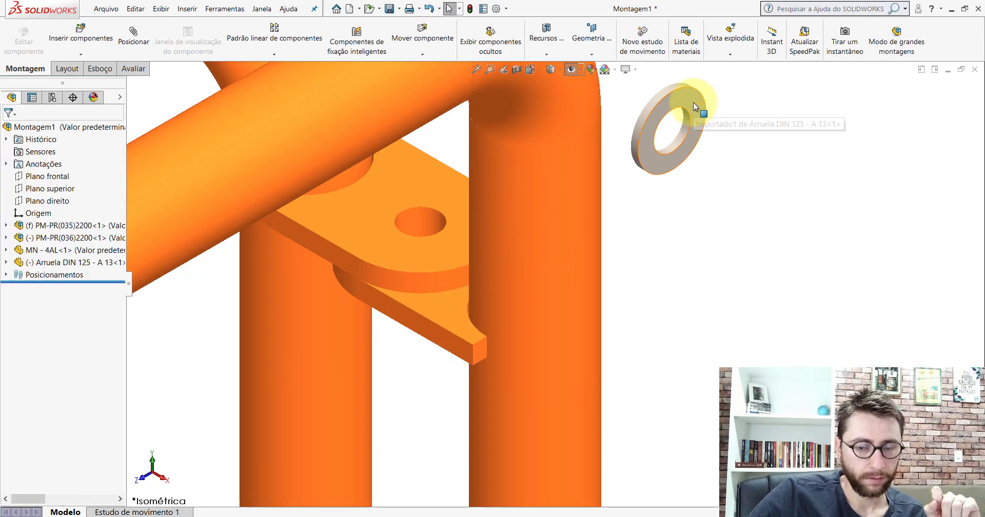
- Rotate the loose washer until it lies roughly flat, parallel to the hinge plate
right_click_drag(694, 105, 721, 141)
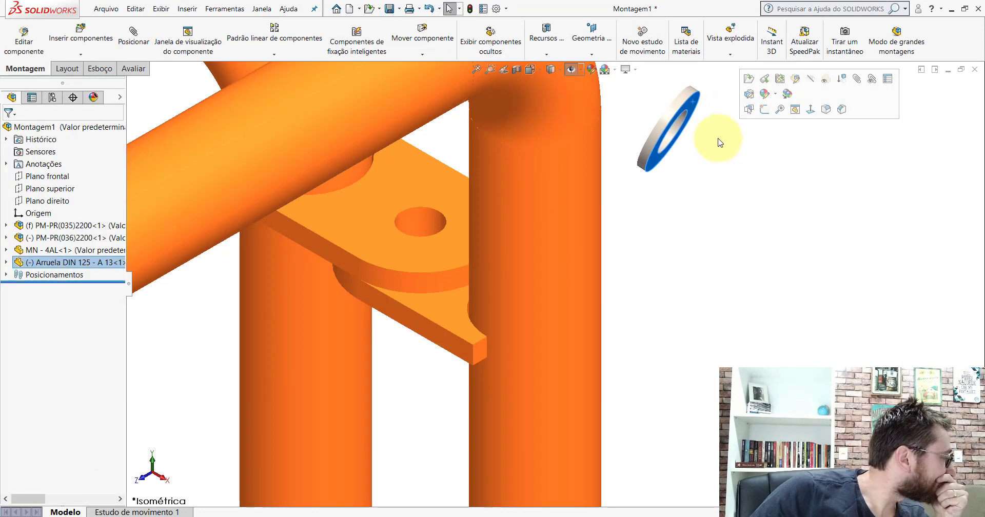
left_click(718, 143)
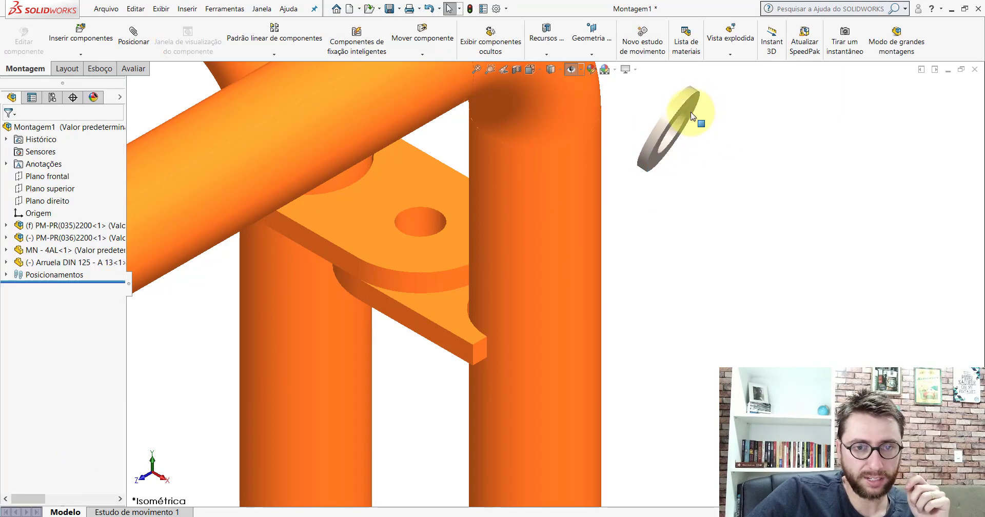
right_click_drag(691, 112, 794, 137)
left_click(774, 236)
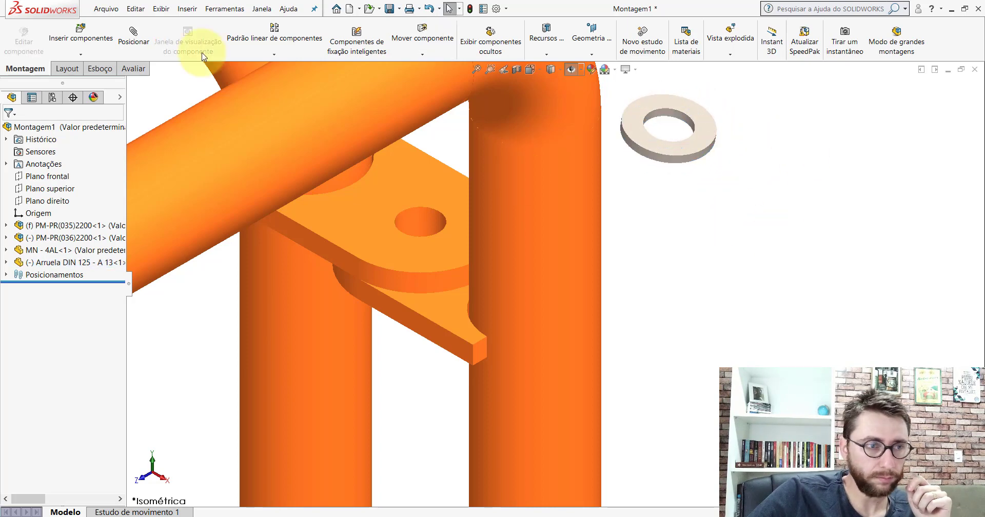
- Mate the washer's inner cylindrical face concentric with the hole in the upper hinge plate
left_click(140, 33)
left_click(678, 115)
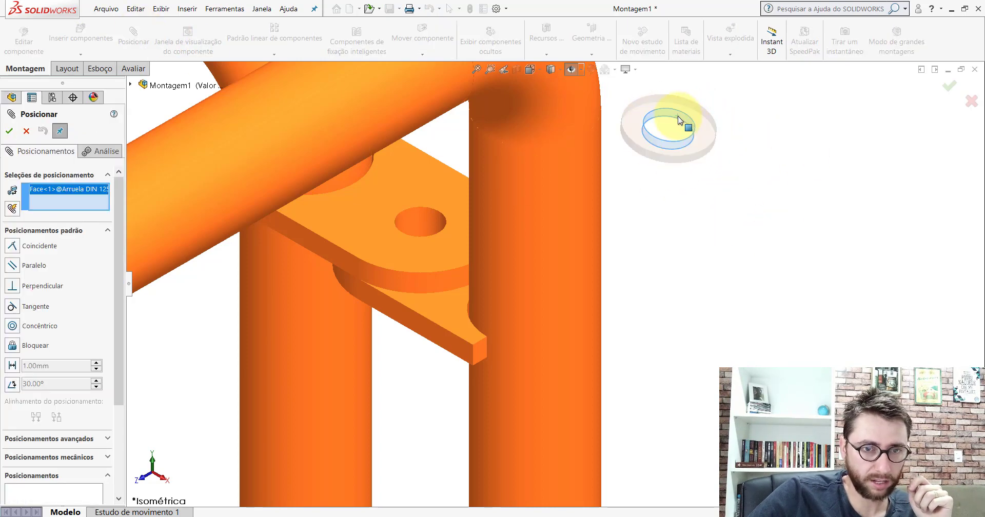
scroll(473, 254, "down", 3)
left_click(403, 181)
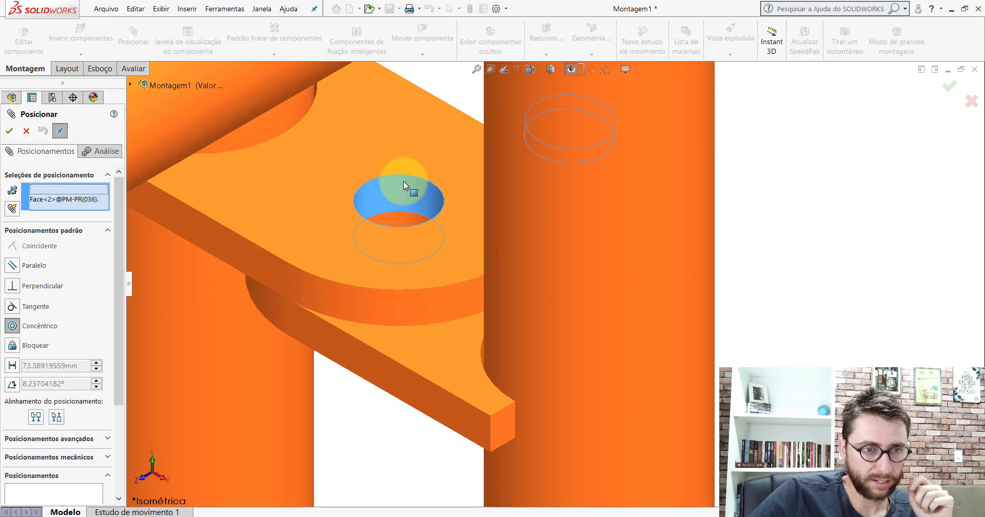
left_click(388, 156)
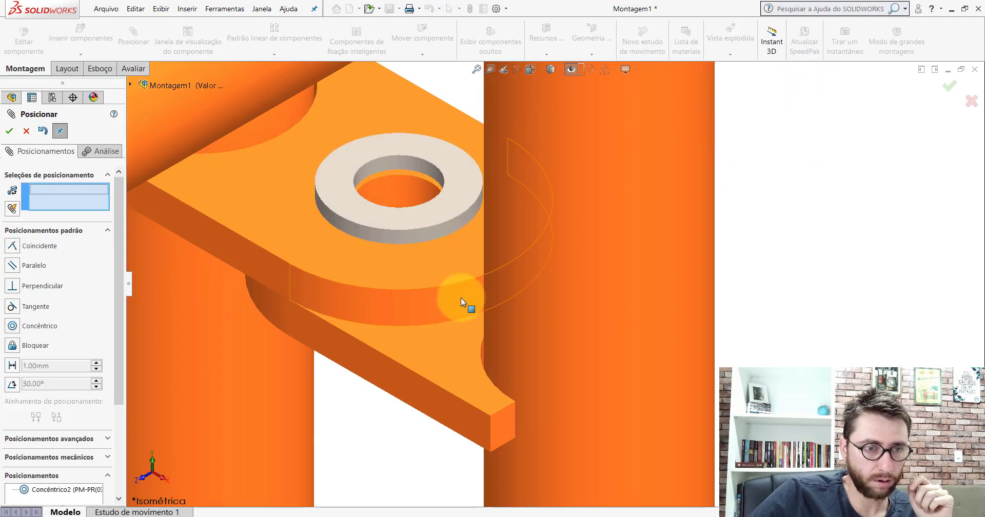
- Mate the washer's underside coincident with the top face of the upper hinge plate
left_click(361, 262)
middle_click_drag(361, 263, 277, 182)
scroll(482, 202, "down", 3)
left_click(464, 208)
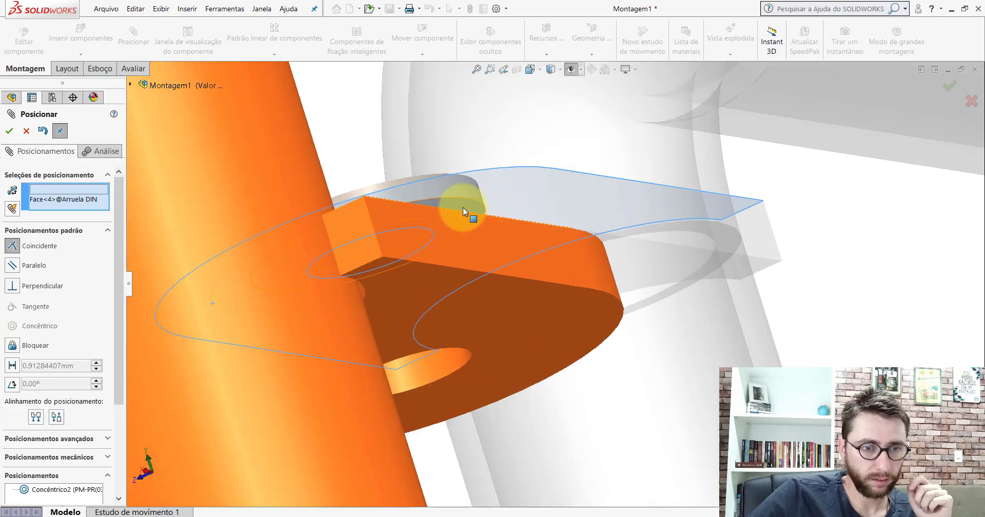
left_click(448, 182)
scroll(492, 267, "up", 4)
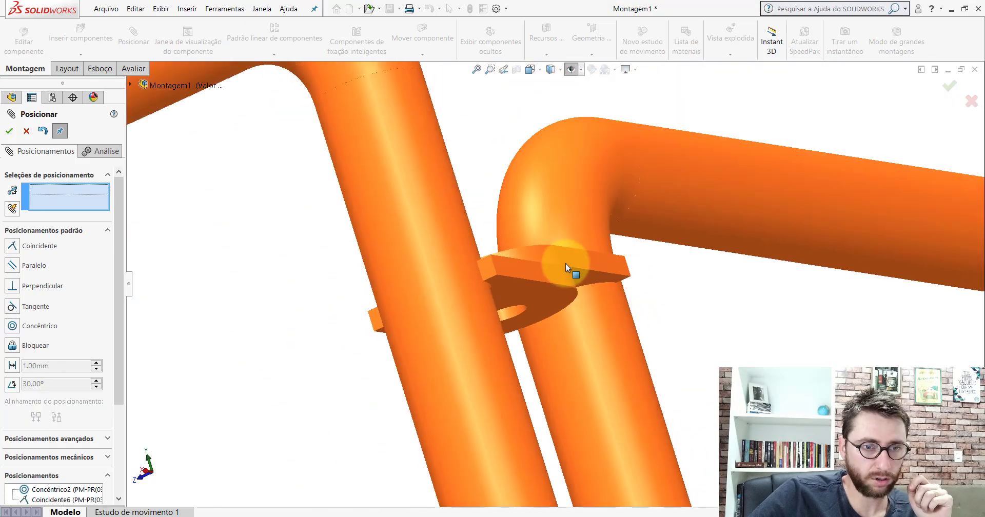
- Turn on the display of planes around the seated washer and finish the Mate command
middle_click_drag(566, 263, 665, 322)
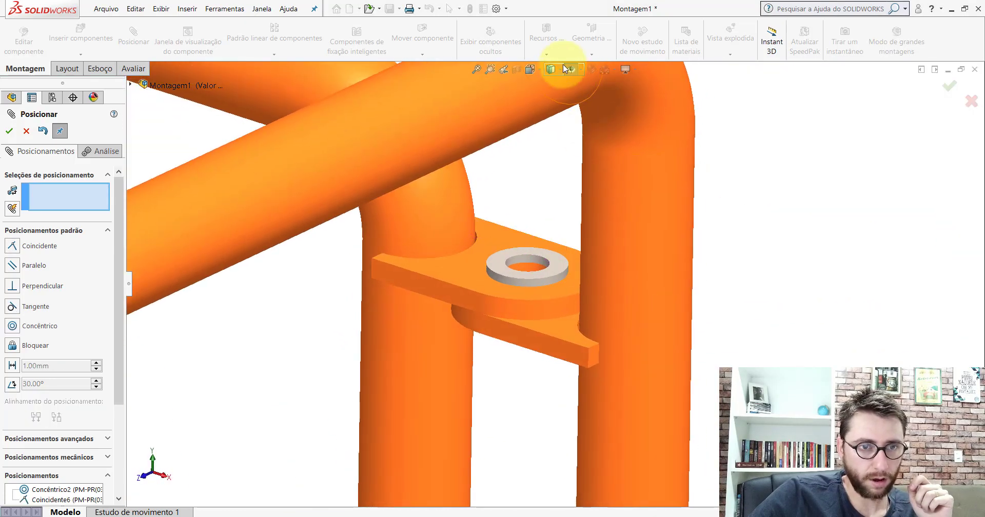
scroll(559, 284, "down", 4)
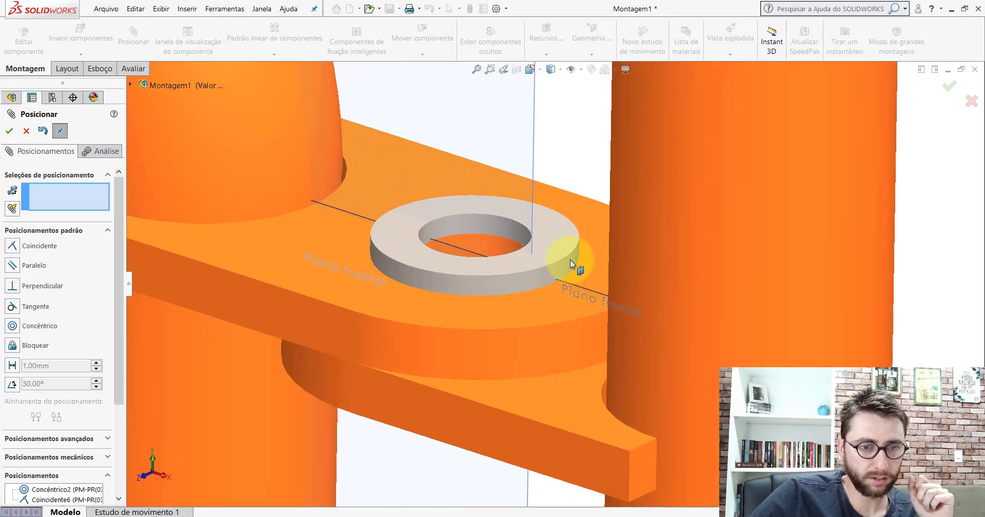
left_click(556, 251)
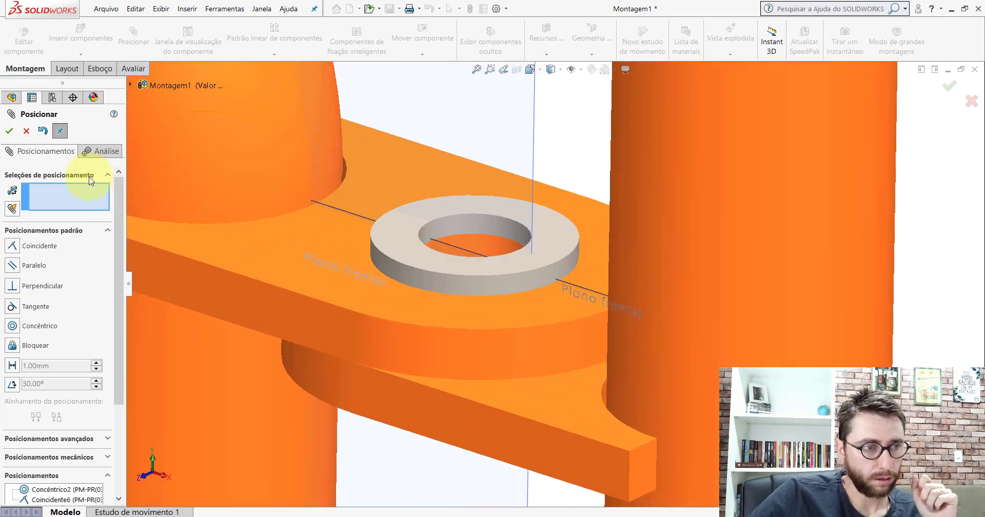
left_click(25, 131)
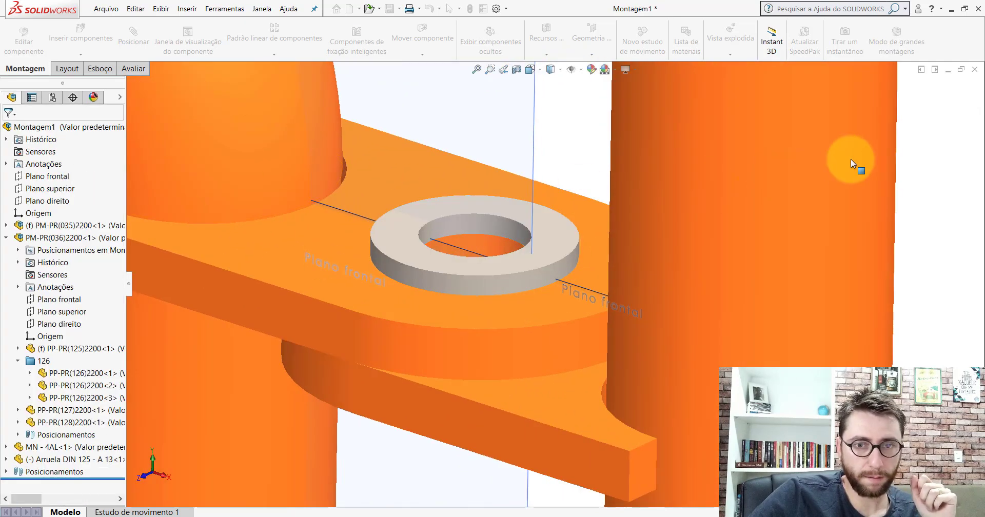
- Open the washer part Arruela DIN 125 - A 13 in its own window and set the isometric view
left_click(555, 231)
left_click(578, 171)
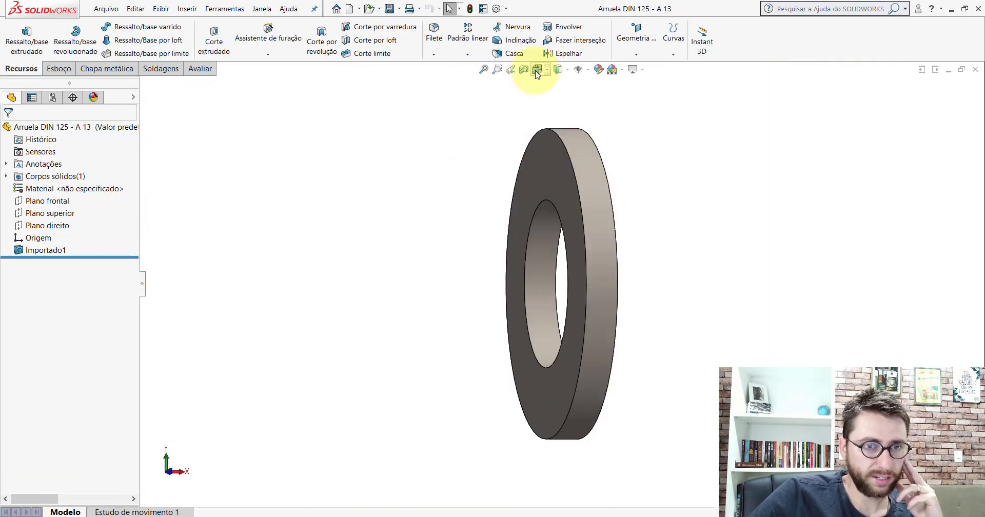
left_click(537, 69)
left_click(595, 99)
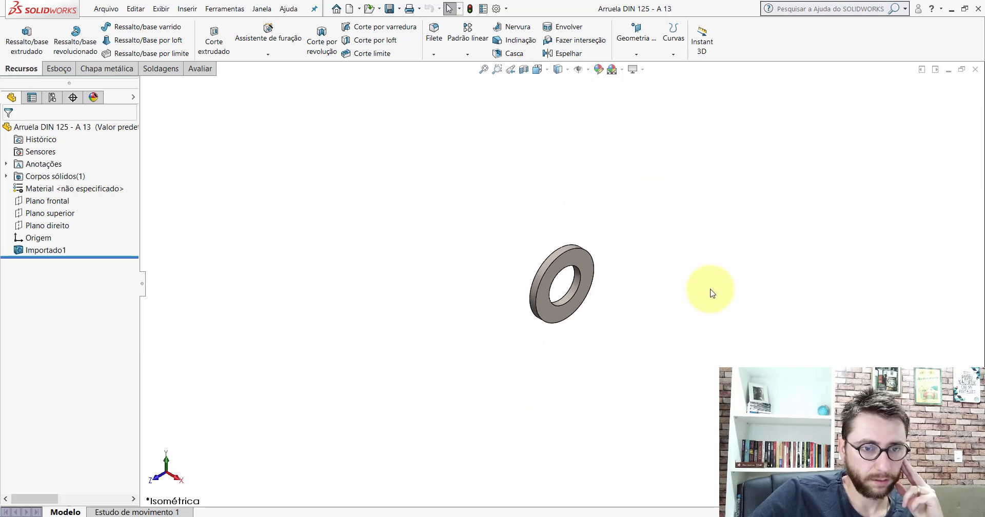
- Resize the washer part's front plane to a small rectangle around the ring
left_click(60, 202)
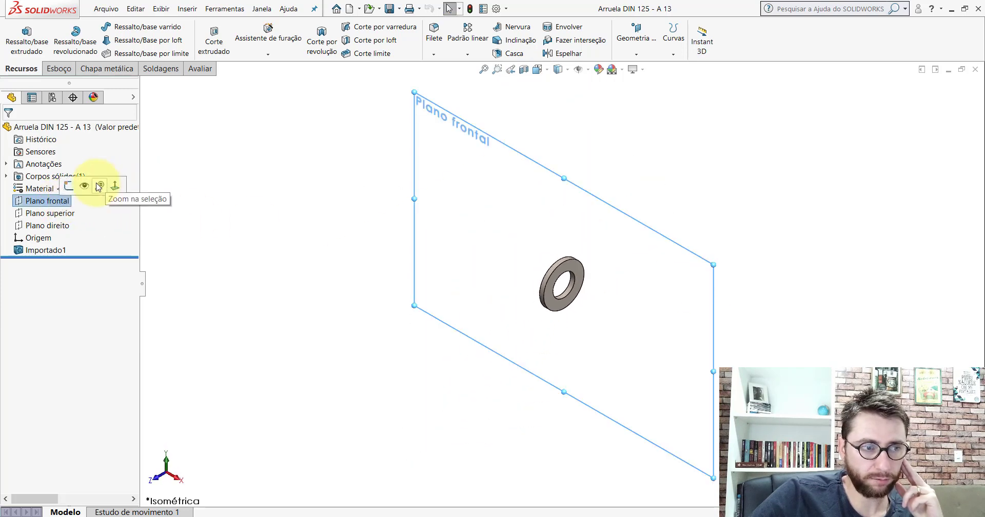
left_click(297, 243)
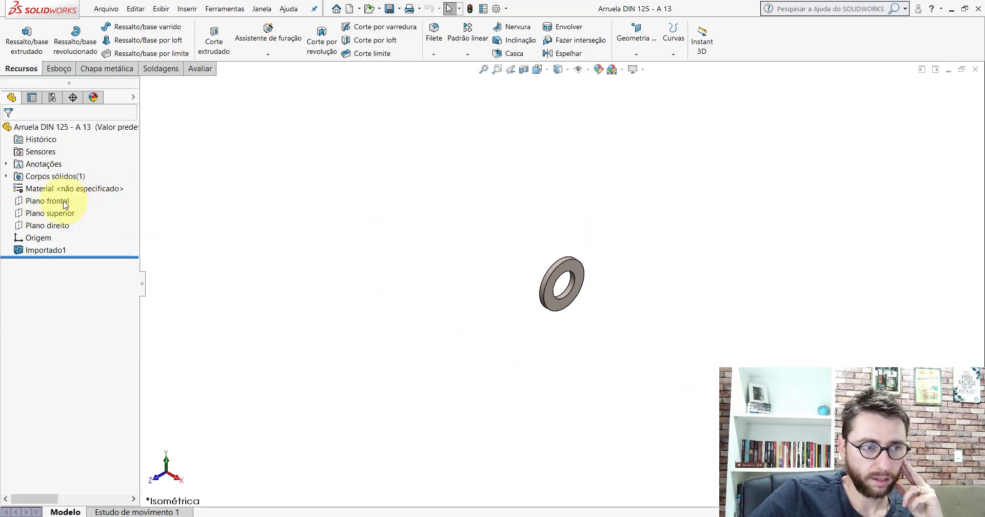
left_click(64, 201)
left_click_drag(414, 93, 546, 252)
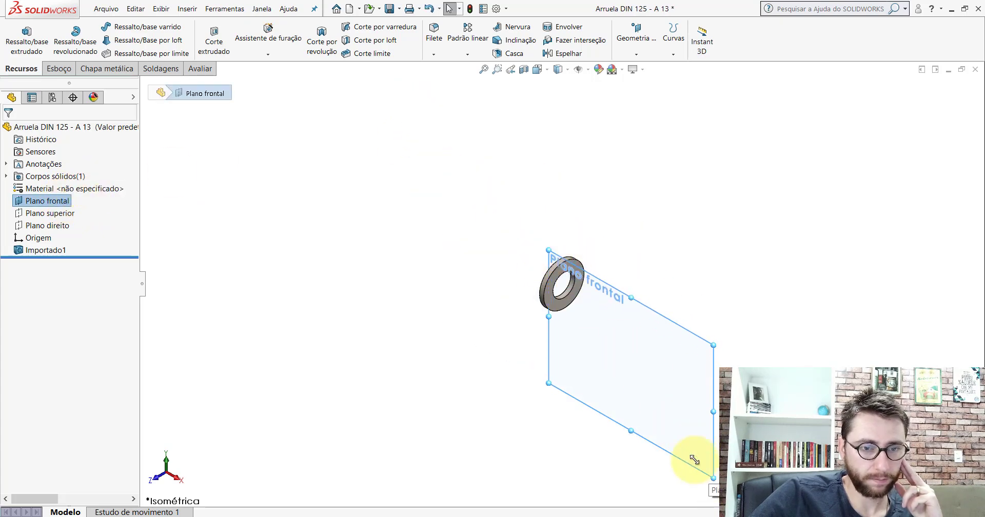
left_click_drag(694, 460, 563, 314)
scroll(648, 279, "down", 3)
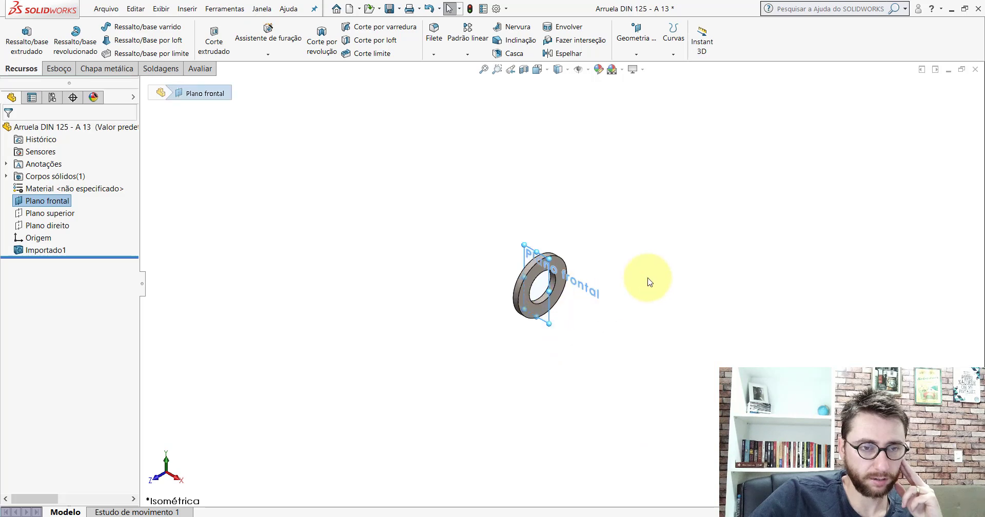
- Save the washer part and close it to return to the Montagem1 assembly
left_click(615, 242)
left_click(390, 8)
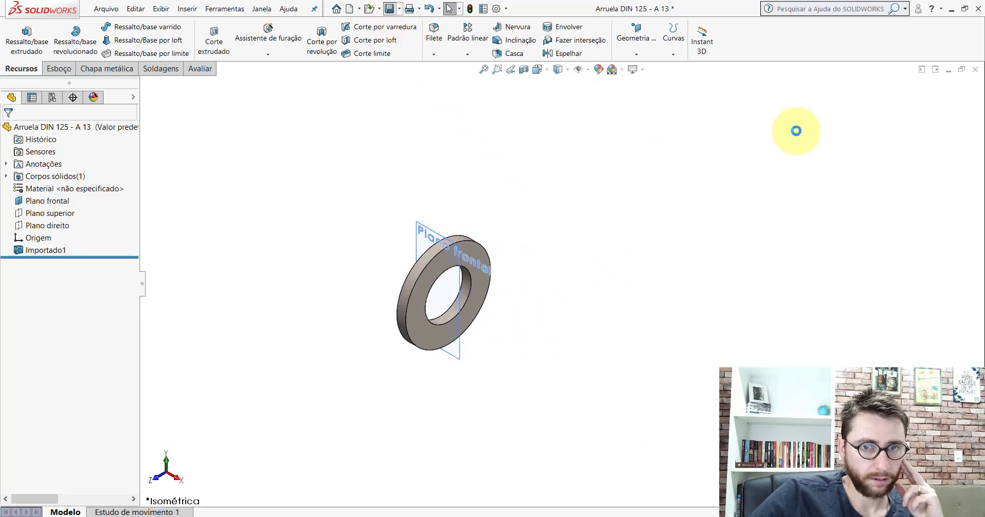
left_click(975, 69)
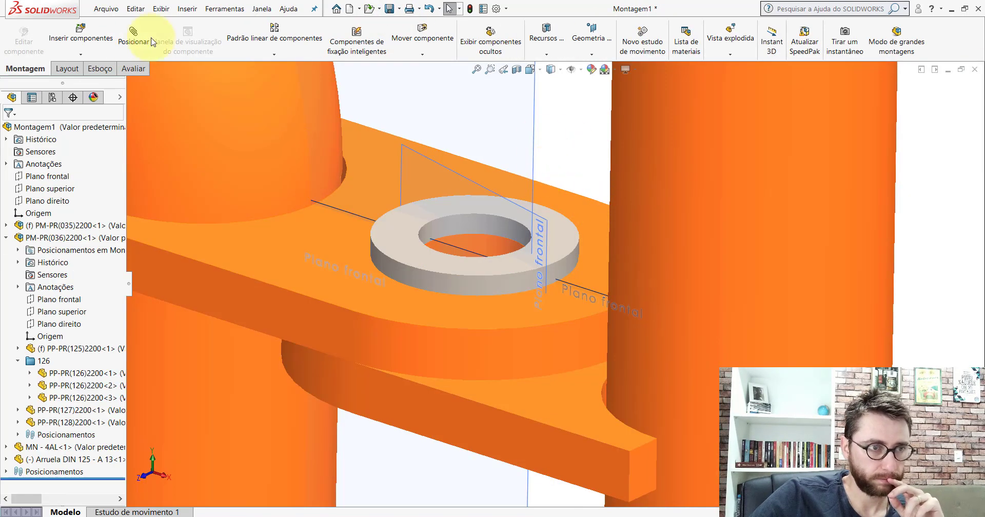
- Mate the washer's front plane parallel to the front plane of PM-PR(035)2200 and finish the Mate command
left_click(418, 154)
scroll(451, 283, "up", 8)
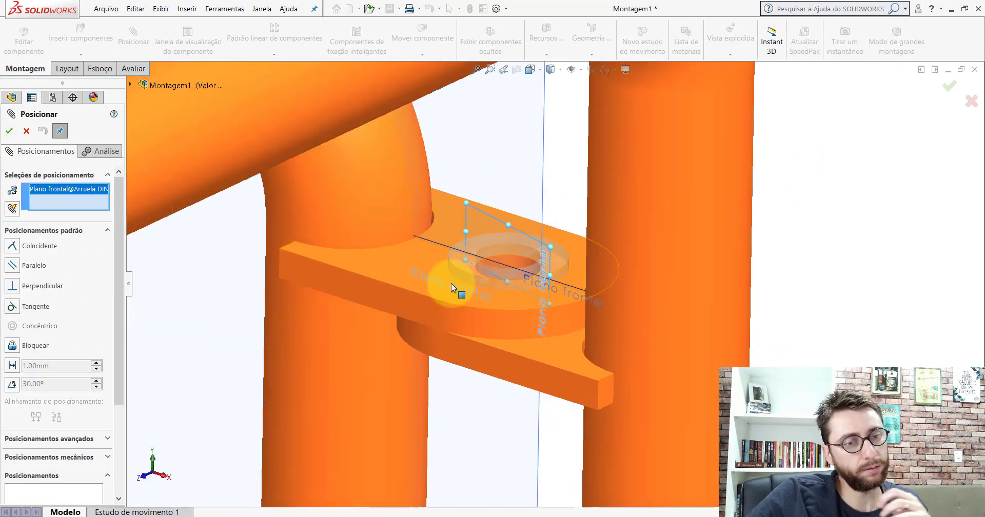
scroll(561, 306, "down", 6)
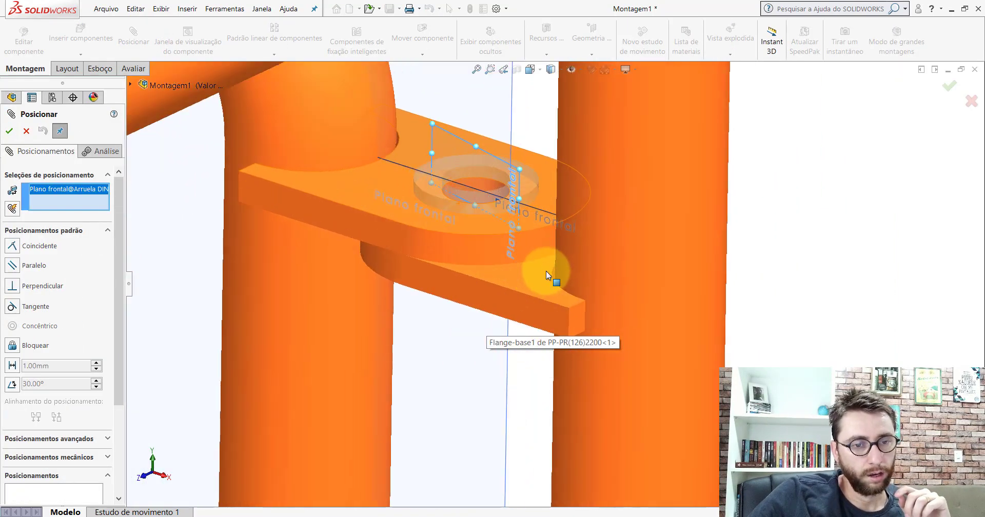
middle_click_drag(606, 274, 558, 155)
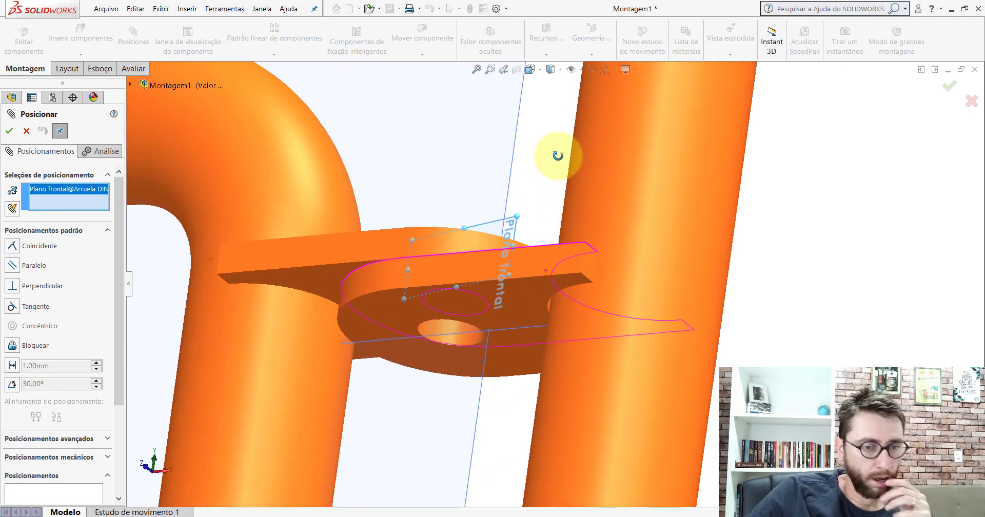
left_click(457, 334)
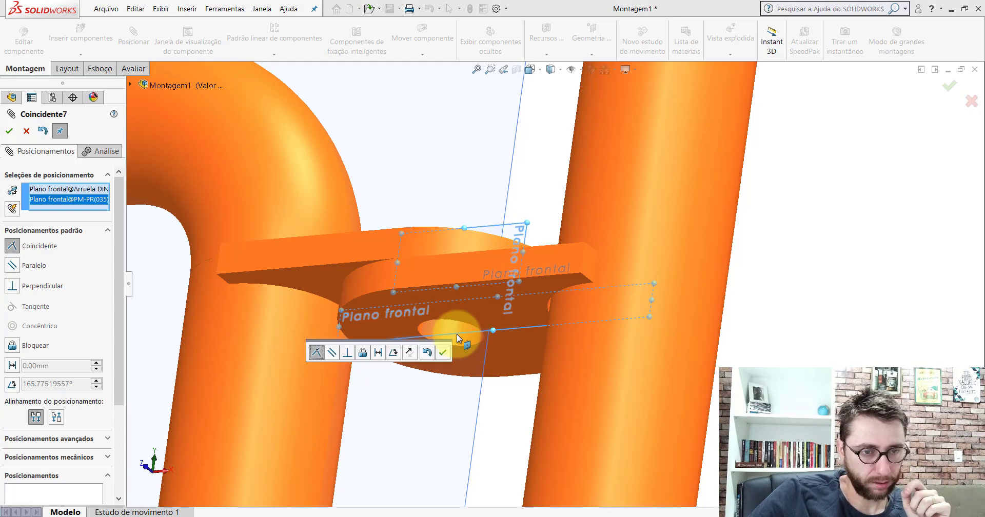
left_click(331, 354)
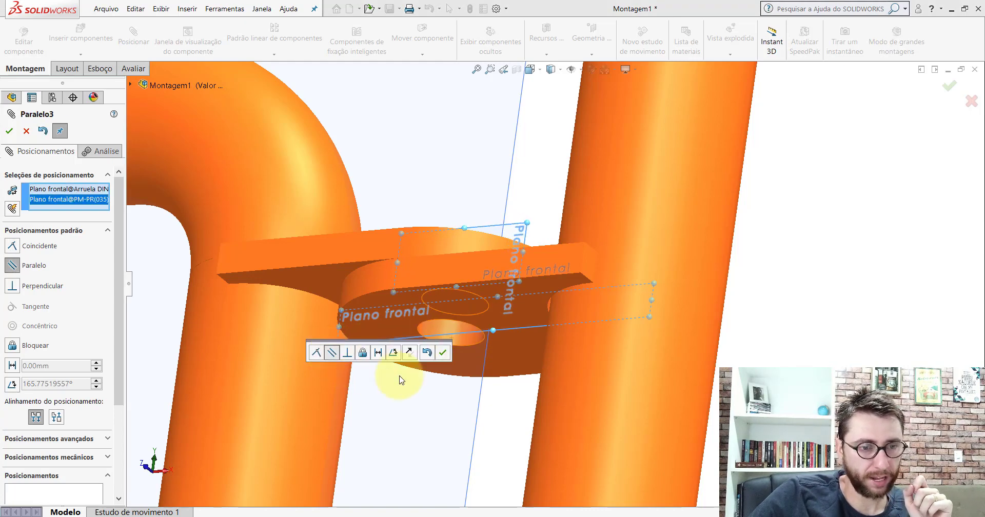
left_click(442, 352)
key("Escape")
- Hide the reference planes in the assembly view and inspect the washer seated on the upper hinge plate
left_click(571, 69)
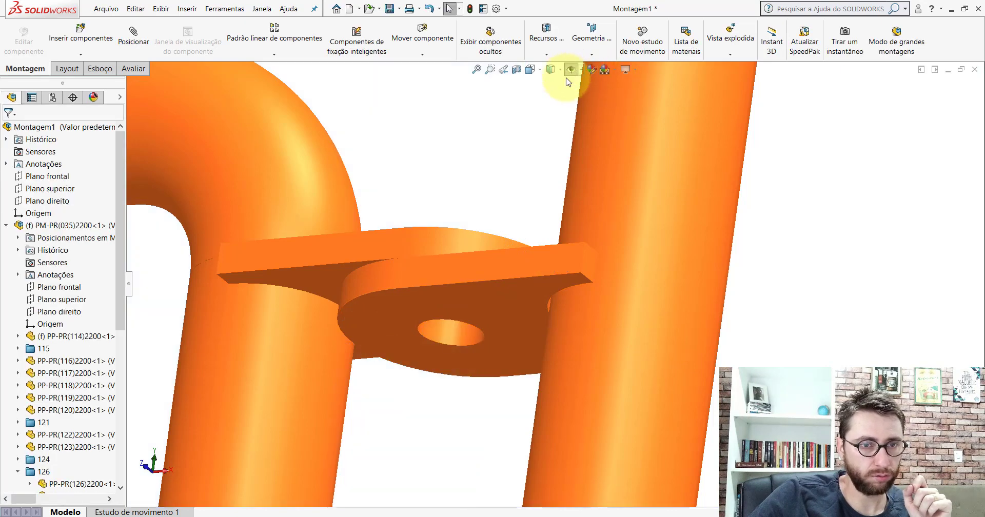
scroll(552, 284, "up", 6)
middle_click_drag(515, 290, 513, 399)
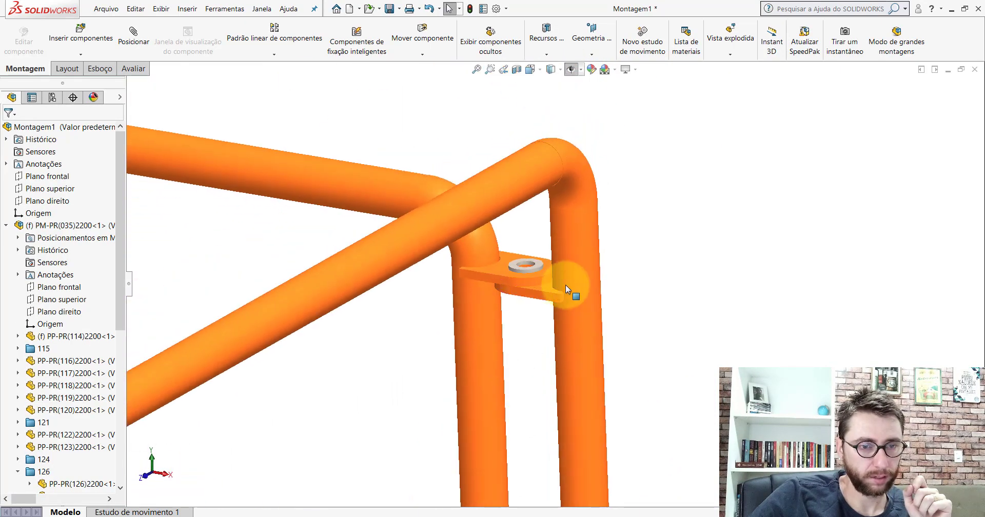
scroll(565, 284, "down", 6)
left_click_drag(269, 164, 299, 176)
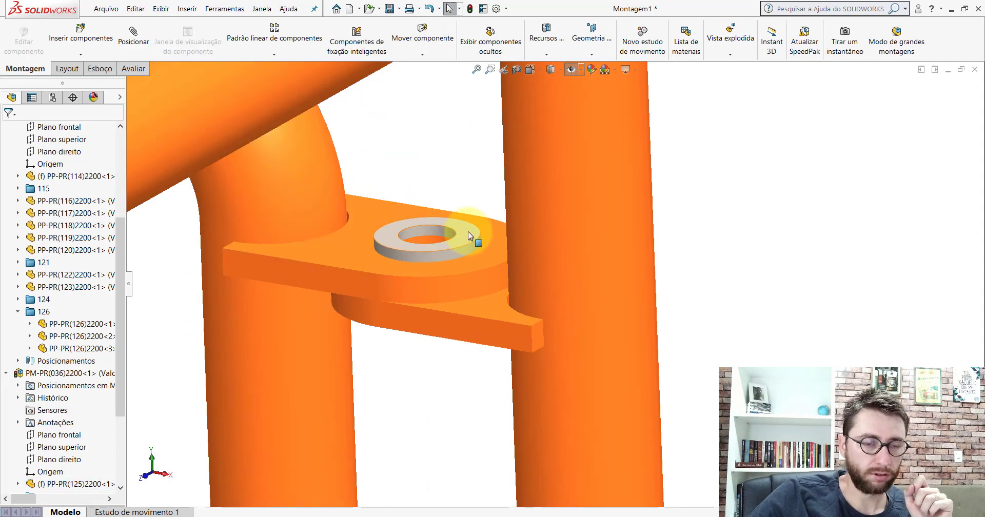
right_click(468, 232)
left_click(542, 376)
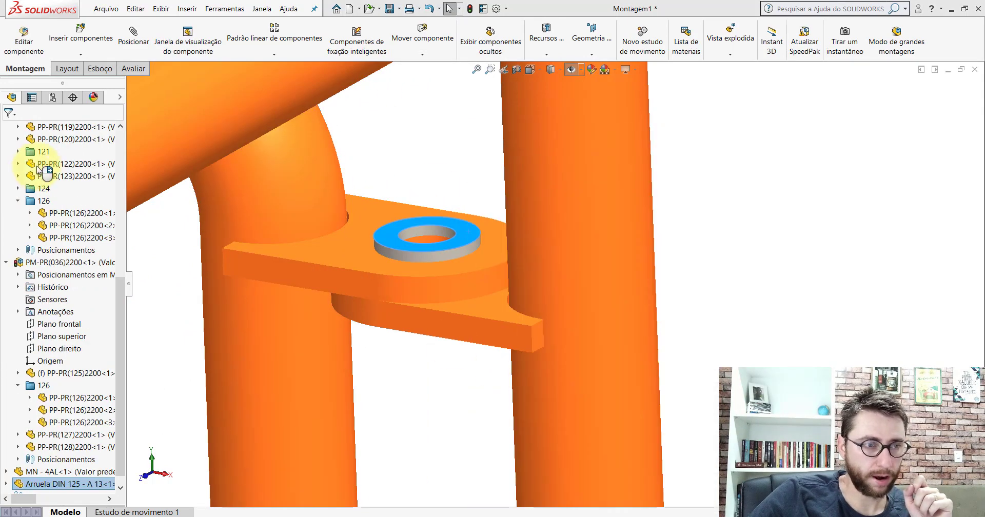
left_click(117, 130)
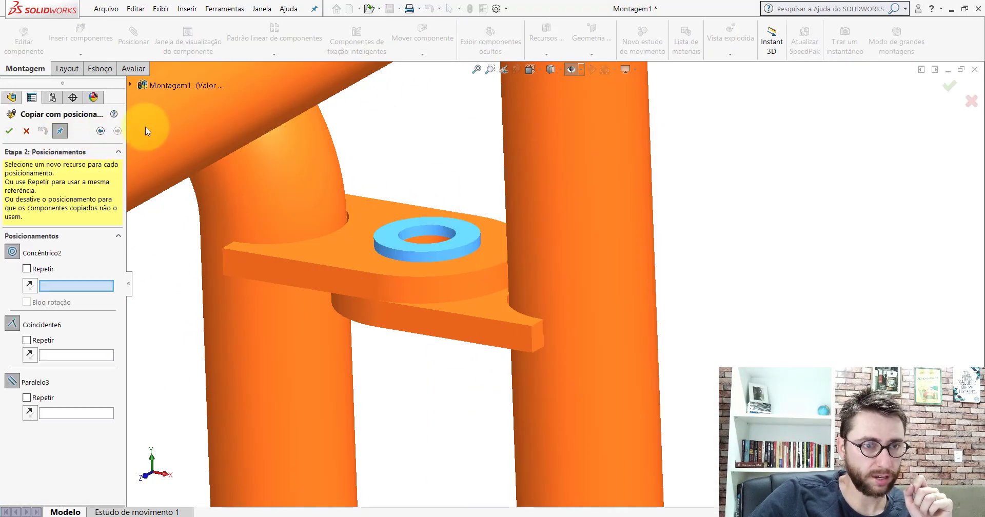
left_click(574, 72)
scroll(553, 284, "up", 5)
middle_click_drag(521, 292, 528, 165)
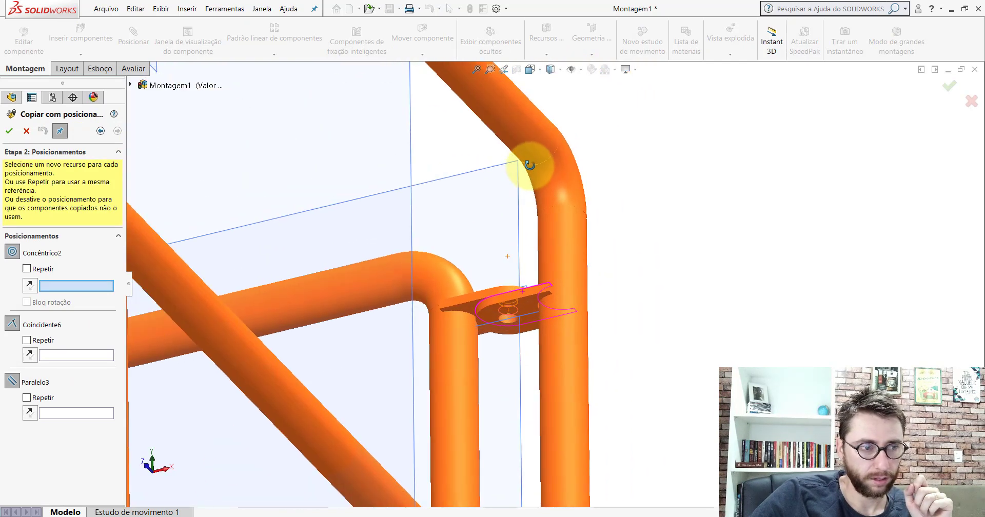
scroll(541, 340, "down", 5)
scroll(478, 277, "down", 5)
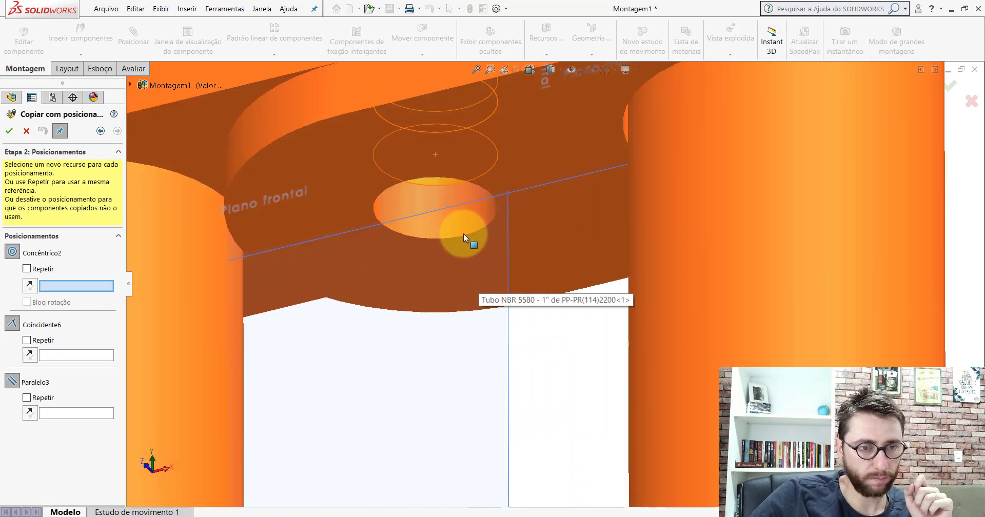
left_click(465, 228)
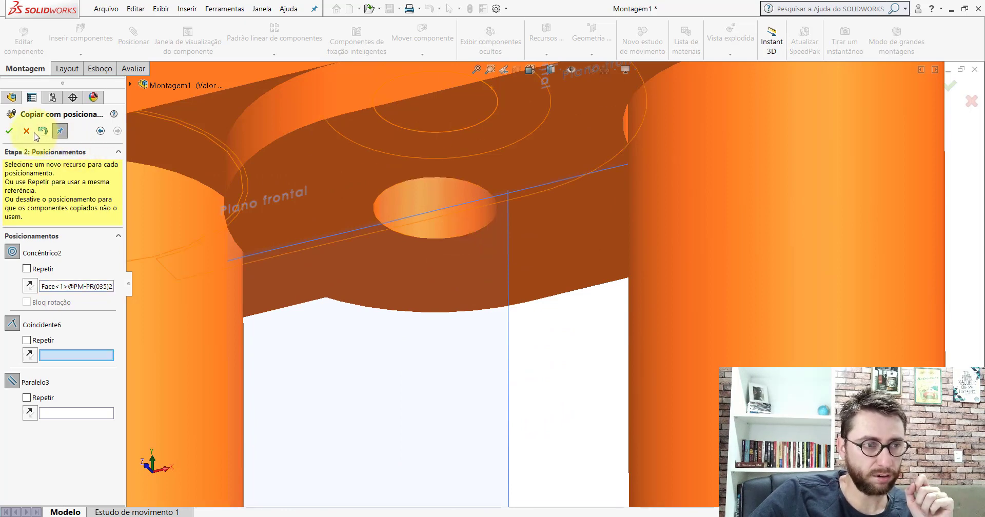
key("Escape")
scroll(457, 269, "up", 3)
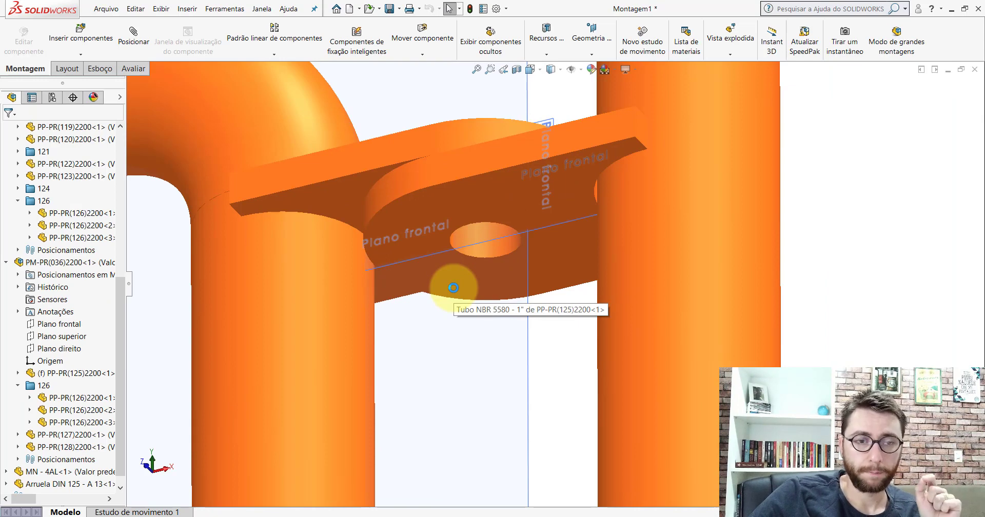
scroll(508, 291, "up", 3)
scroll(565, 183, "down", 2)
left_click(571, 70)
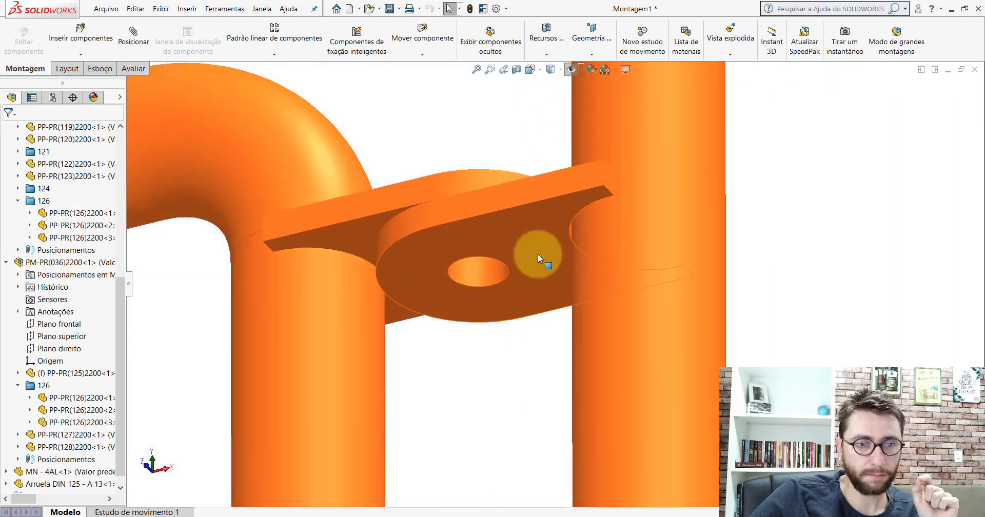
- Start Copy with Mates on the DIN 125 washer and assign the lower hinge plate's hole face to the concentric mate
scroll(538, 254, "up", 5)
middle_click_drag(538, 254, 532, 372)
scroll(583, 253, "down", 3)
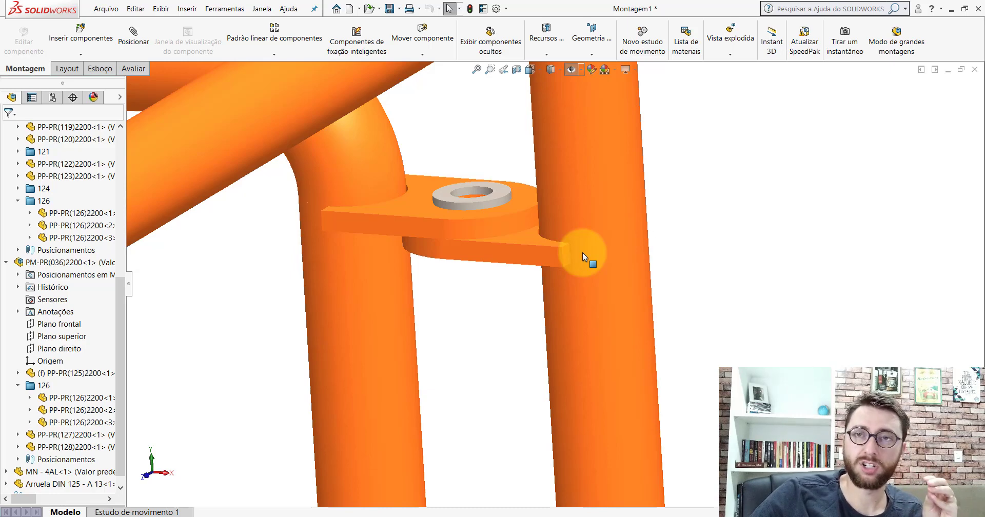
scroll(559, 226, "down", 2)
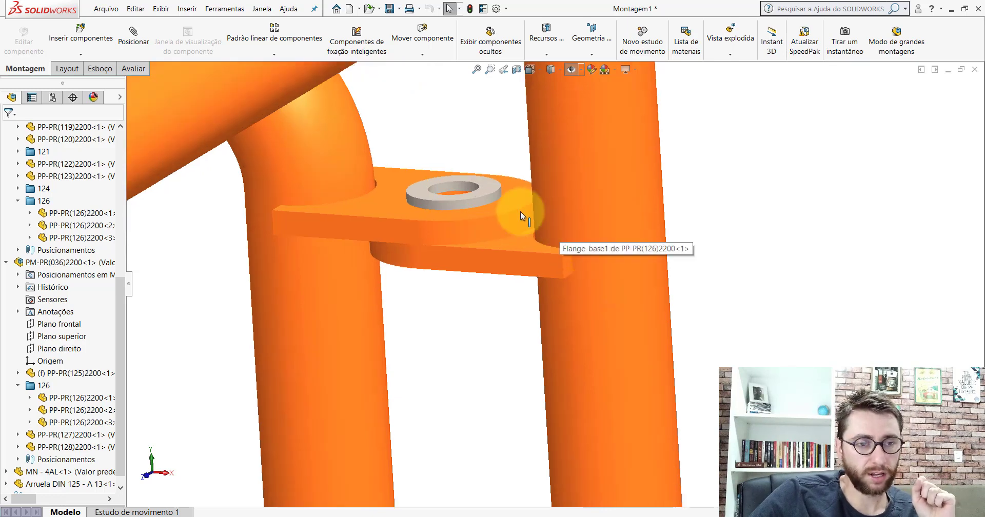
right_click(488, 181)
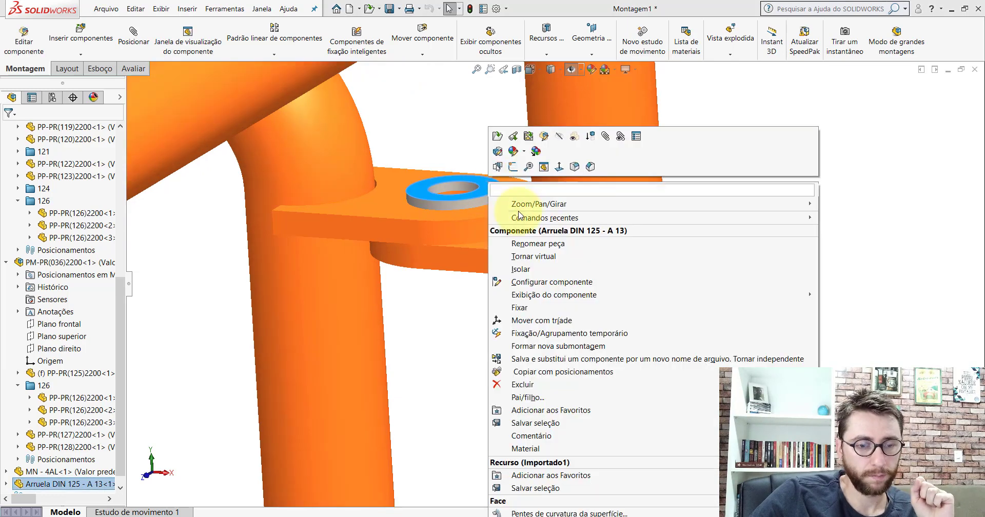
left_click(549, 371)
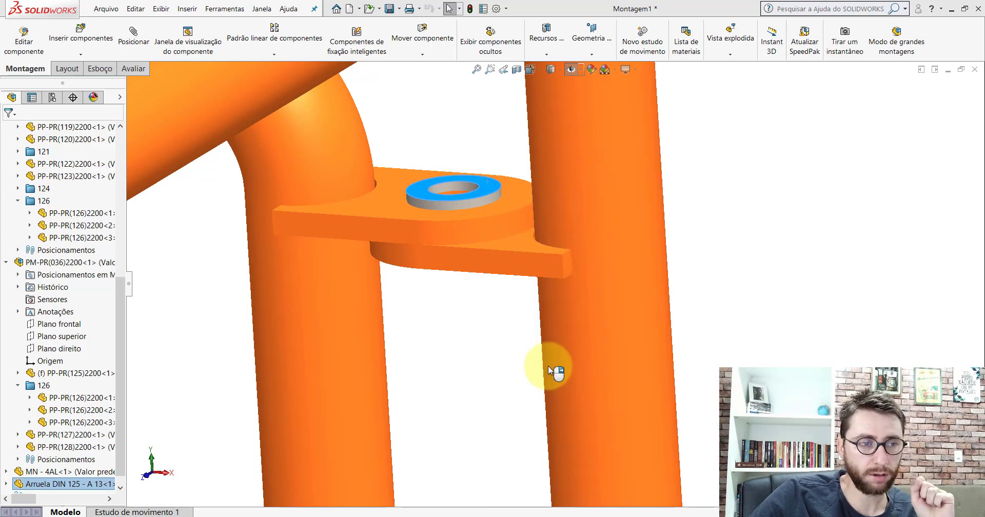
left_click(117, 131)
middle_click_drag(177, 172, 517, 161)
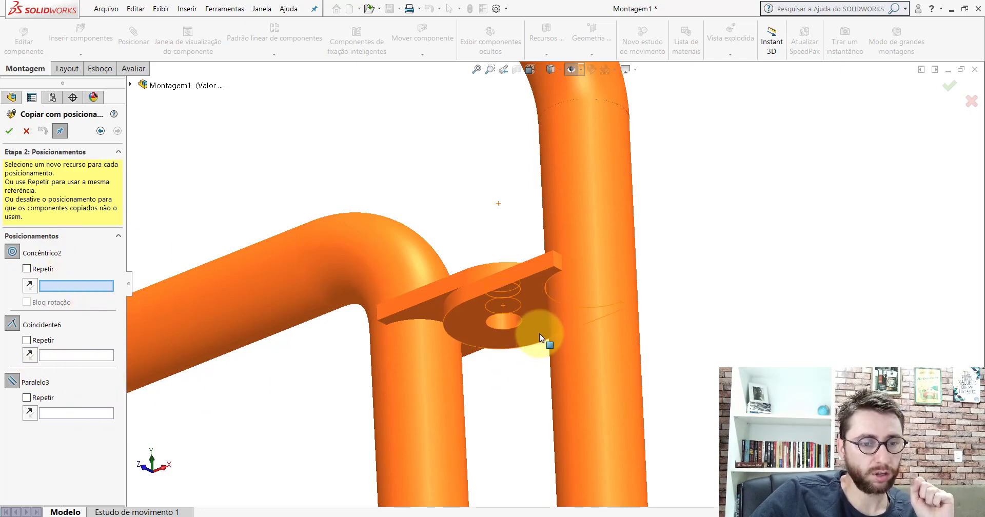
scroll(539, 330, "down", 5)
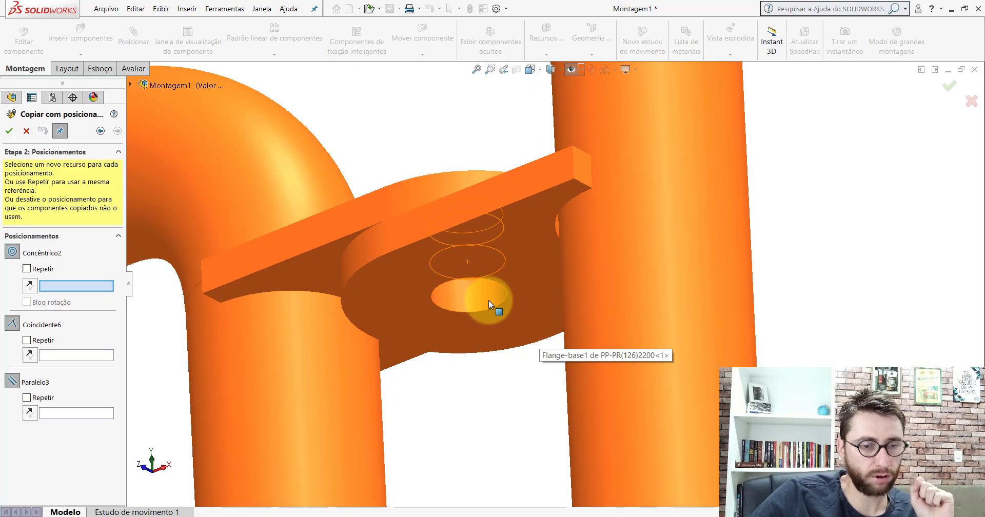
left_click(488, 300)
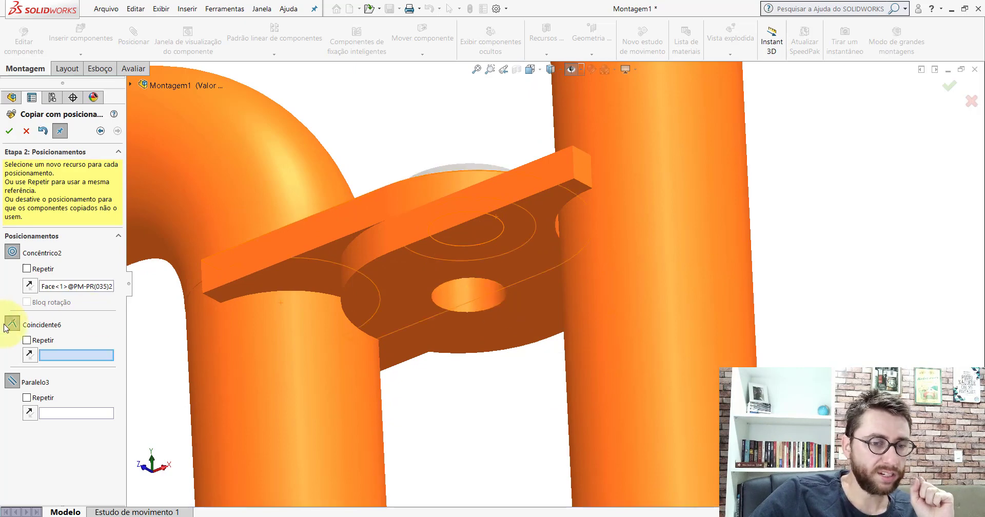
- Place the washer copy coincident with the lower hinge plate's underside and parallel to the PM-PR(035)2200 front plane, with planes displayed
left_click(490, 327)
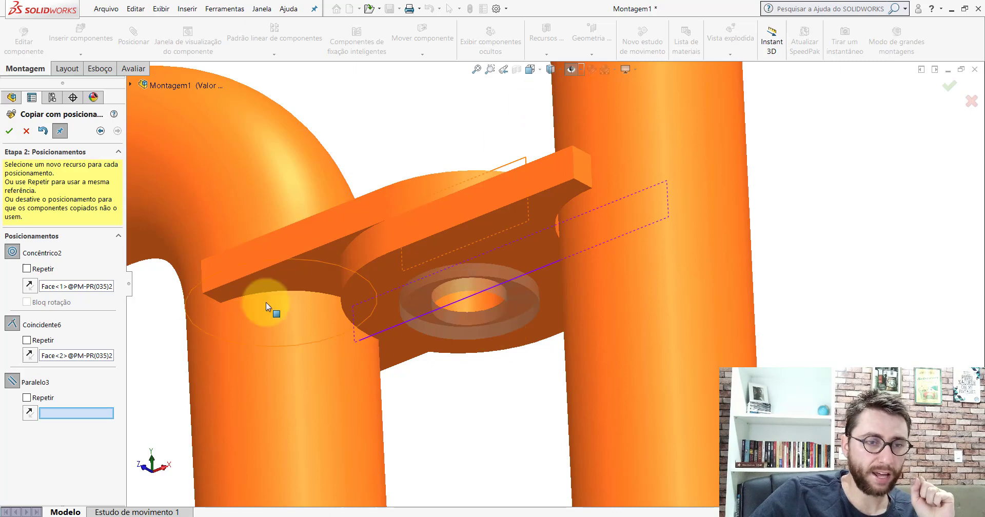
left_click(575, 71)
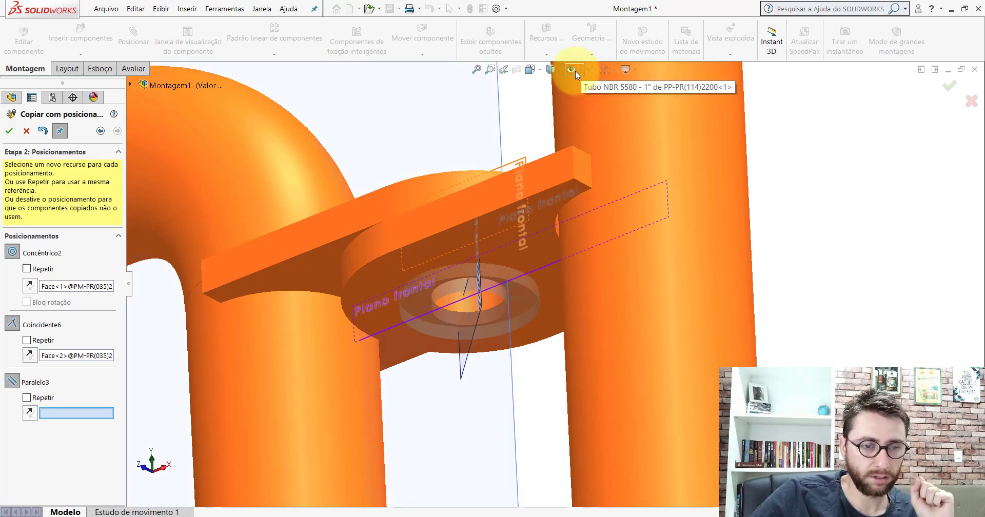
left_click(384, 334)
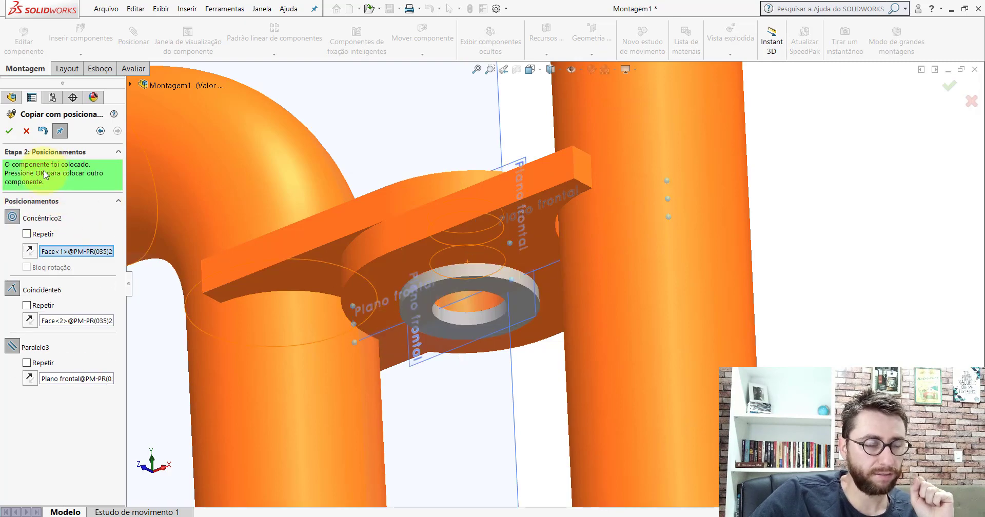
left_click(9, 132)
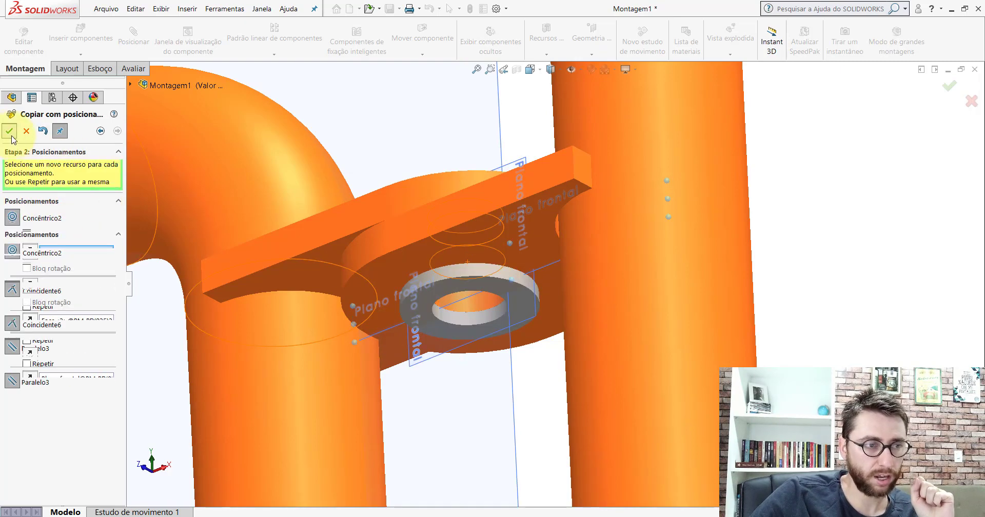
- Place a washer copy on the middle hinge's PM-PR(036)2200 plate, using its hole, top face and front plane as mate references
scroll(562, 226, "up", 10)
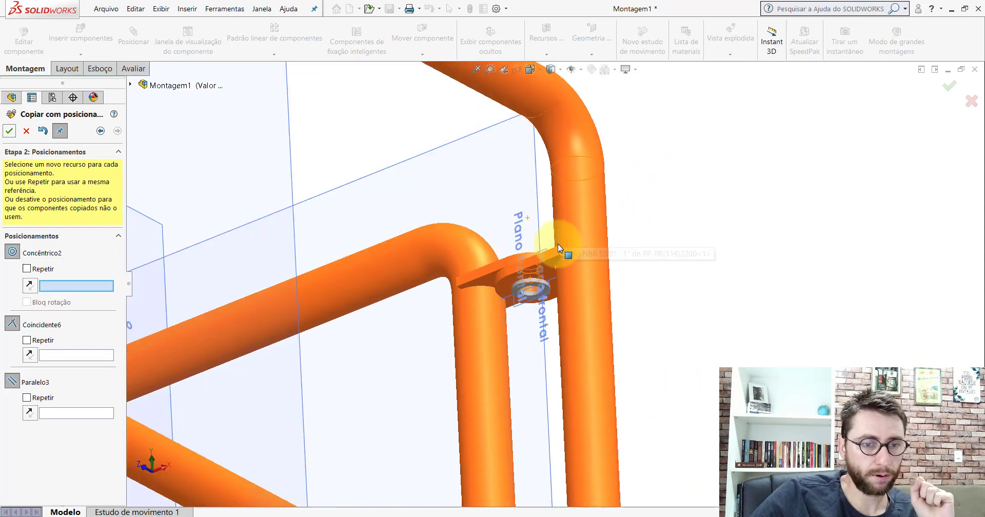
scroll(567, 346, "down", 8)
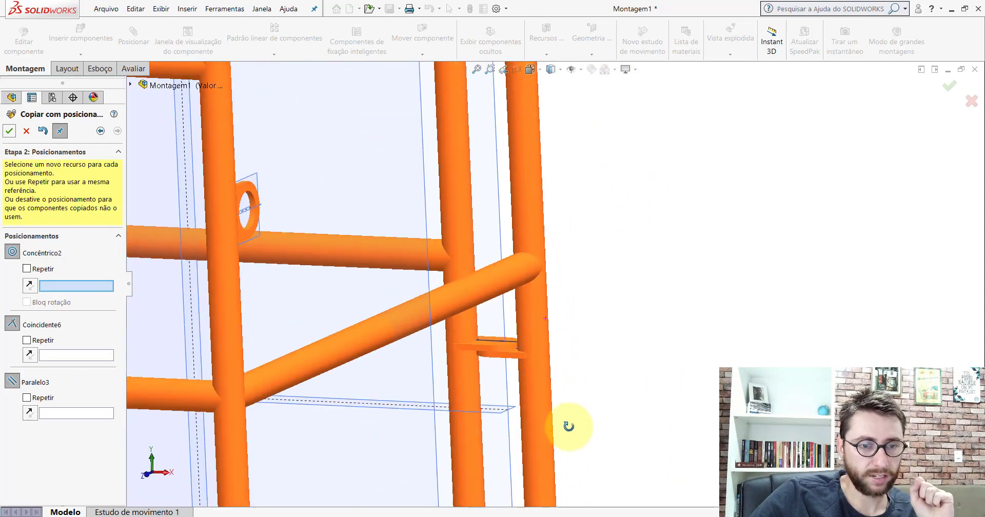
scroll(499, 345, "down", 5)
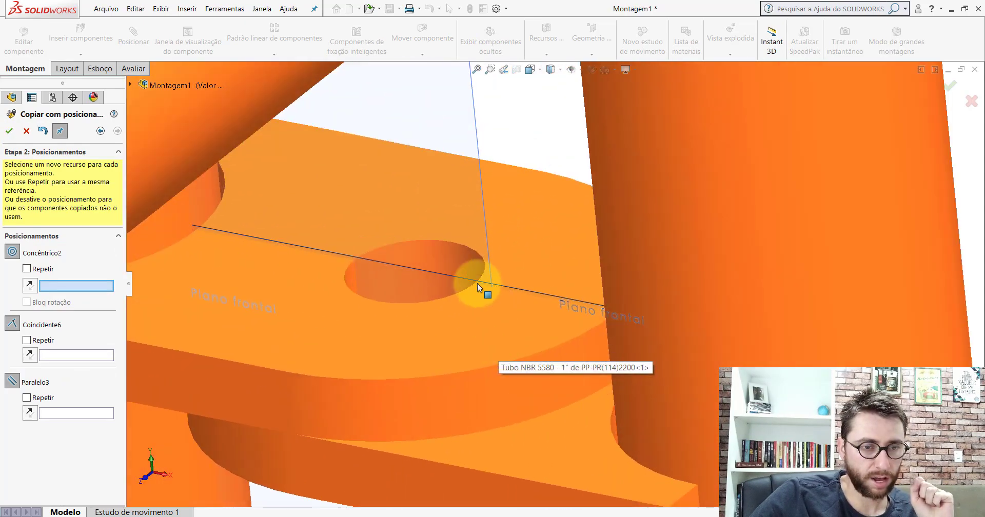
left_click(454, 256)
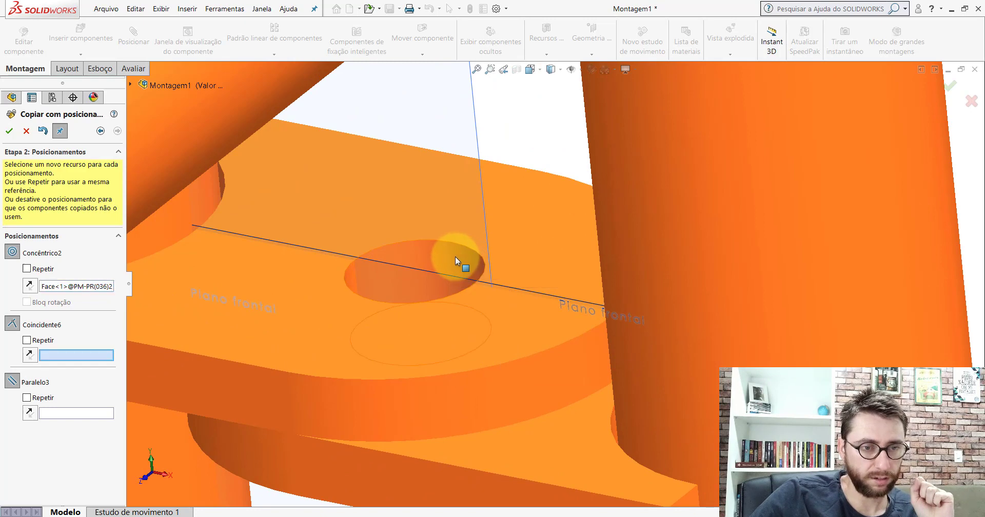
left_click(473, 333)
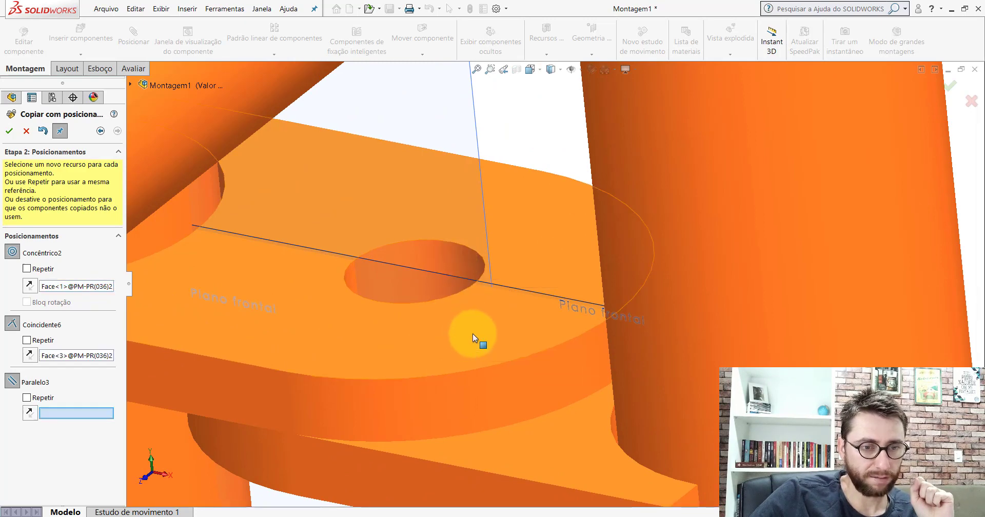
left_click(531, 290)
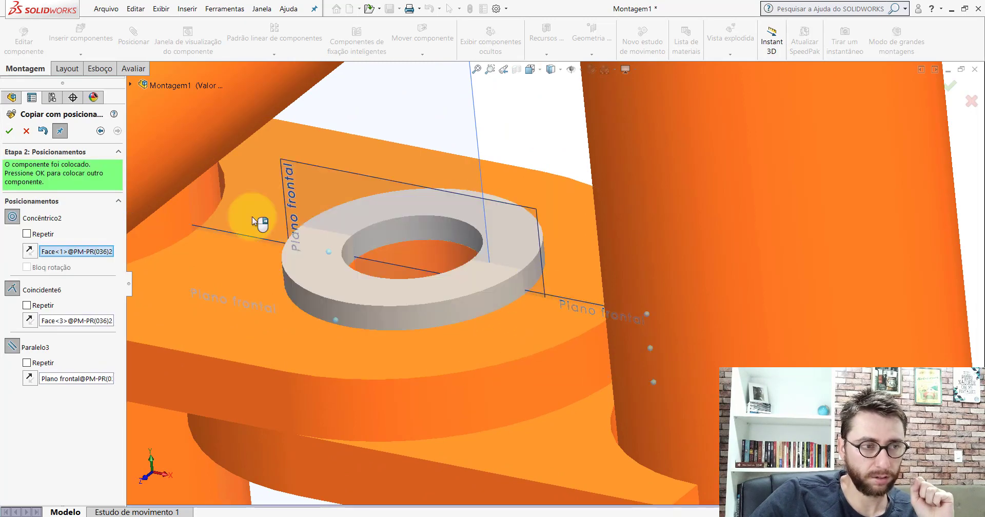
- Place another washer copy under the middle hinge's PM-PR(035)2200 plate, using its hole, underside and front plane as mate references
scroll(550, 337, "up", 5)
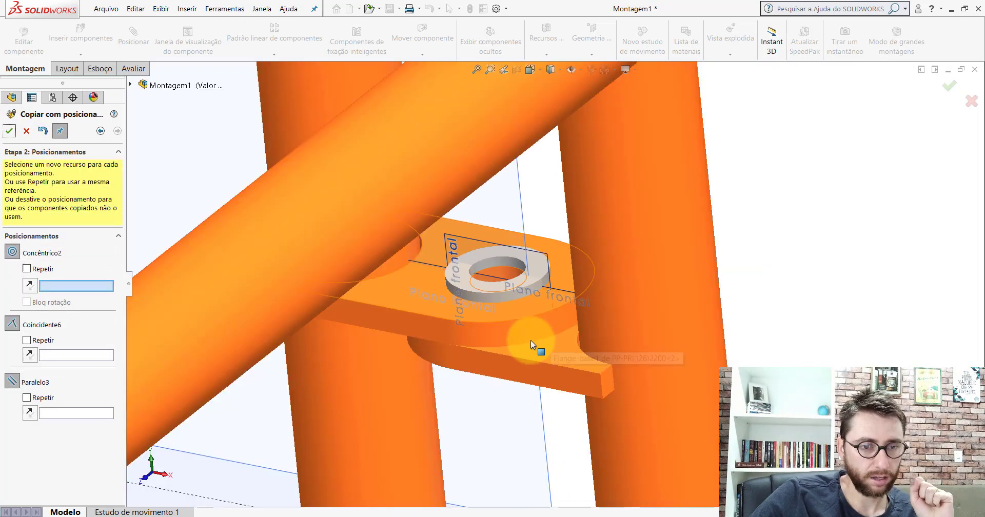
middle_click_drag(531, 340, 539, 265)
scroll(593, 402, "down", 5)
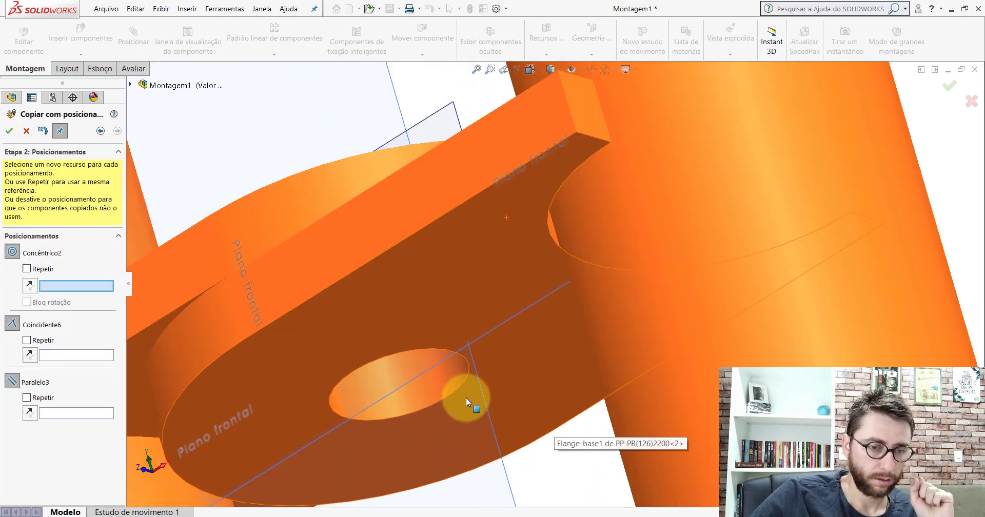
left_click(454, 383)
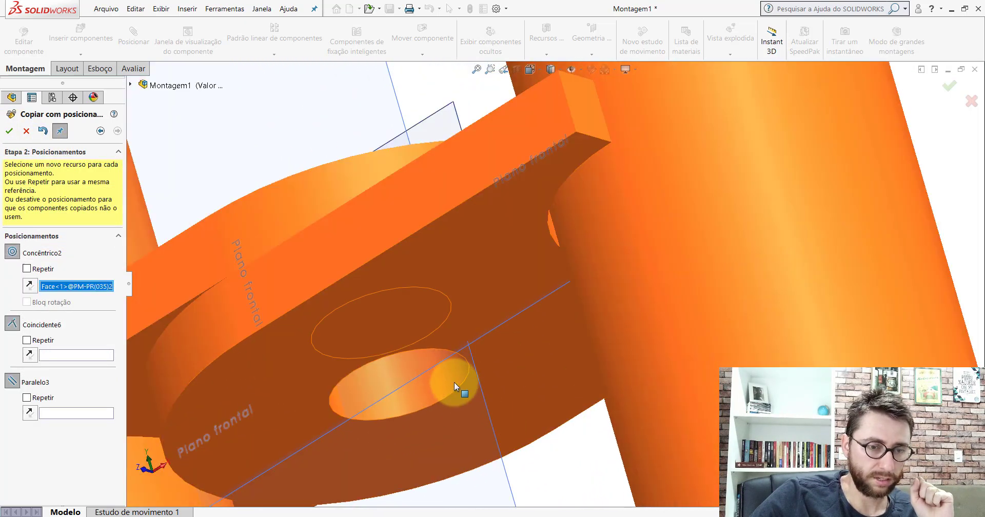
left_click(492, 237)
left_click(492, 330)
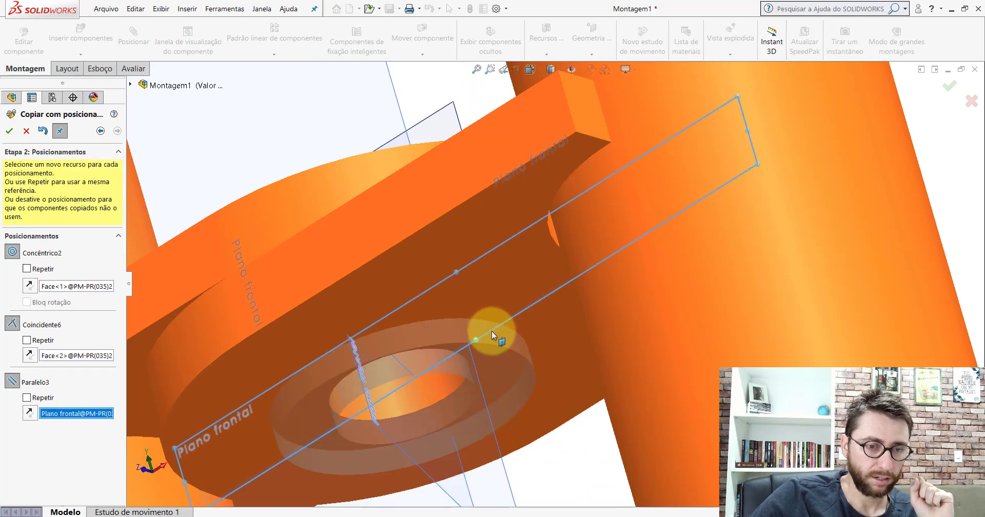
left_click(9, 130)
scroll(552, 295, "up", 1)
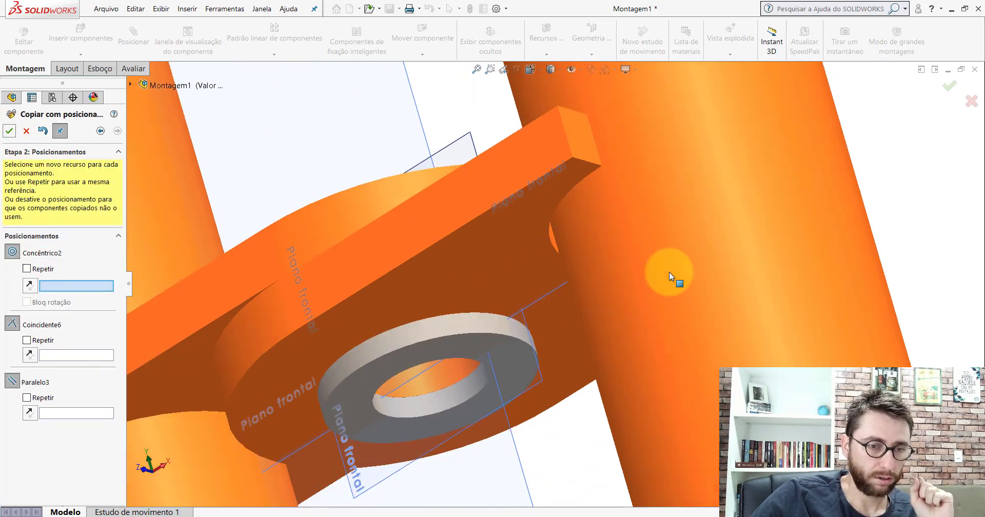
- Place a washer copy on the lowest hinge's PM-PR(036)2200 plate, concentric to the hole, coincident with the top face and parallel to its front plane
scroll(669, 272, "up", 15)
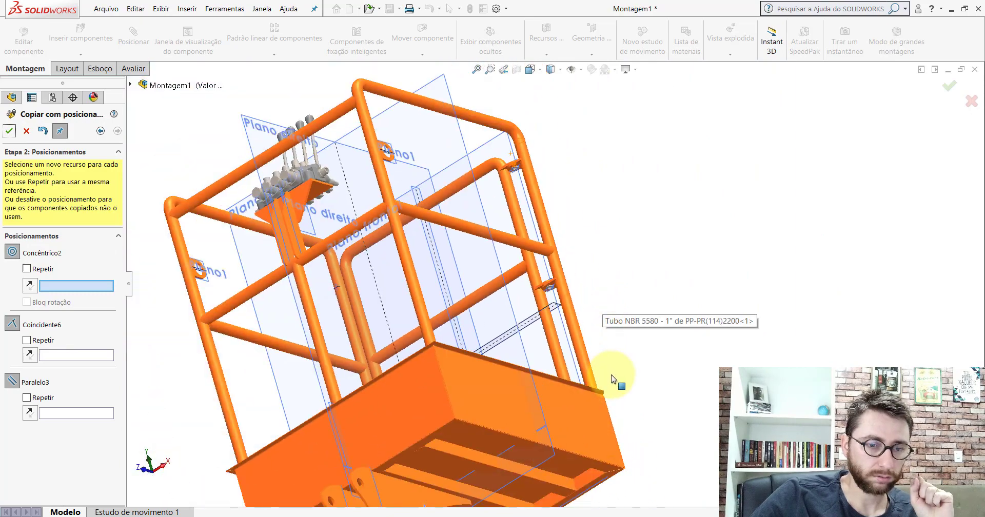
scroll(616, 379, "down", 4)
mouse_move(536, 350)
middle_mouse_down()
mouse_move(528, 348)
mouse_move(557, 432)
mouse_move(552, 374)
middle_mouse_up()
scroll(513, 379, "down", 8)
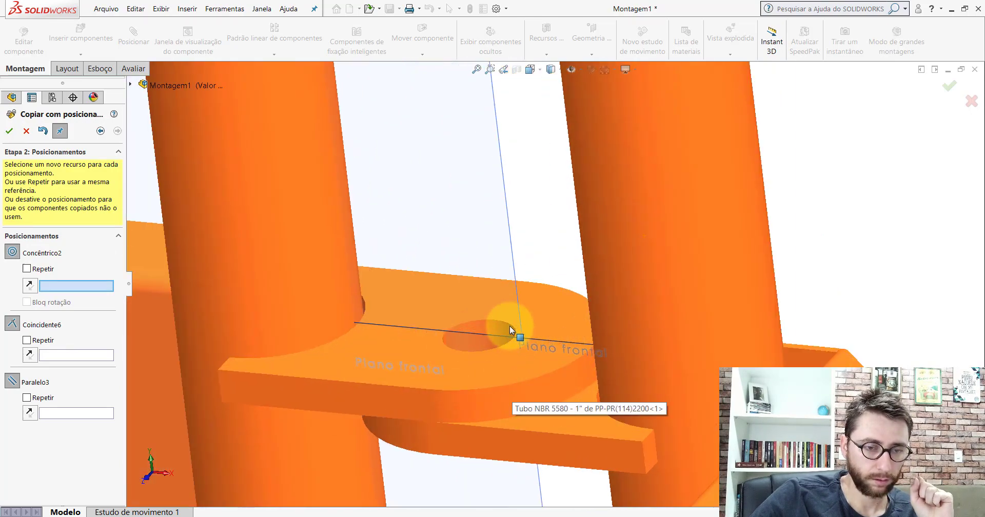
scroll(510, 325, "down", 3)
left_click(500, 313)
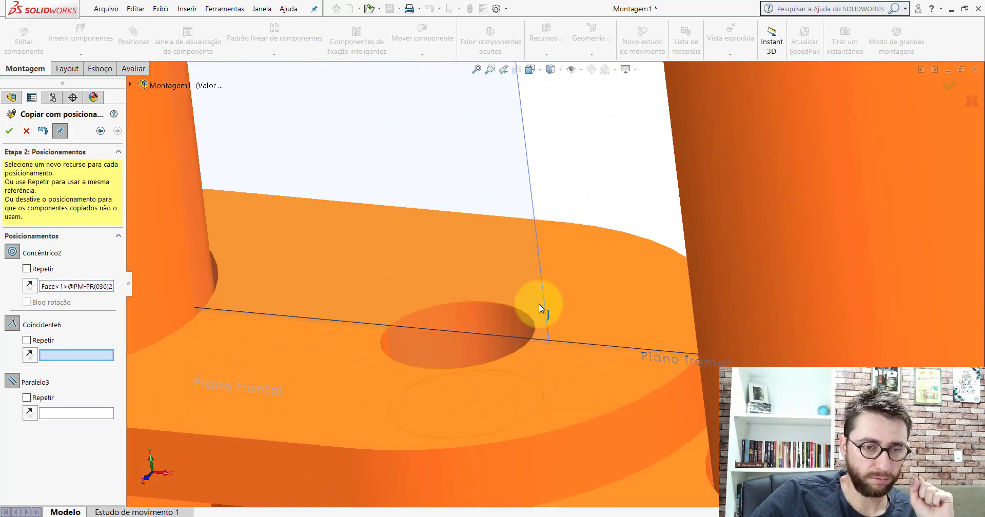
left_click(640, 272)
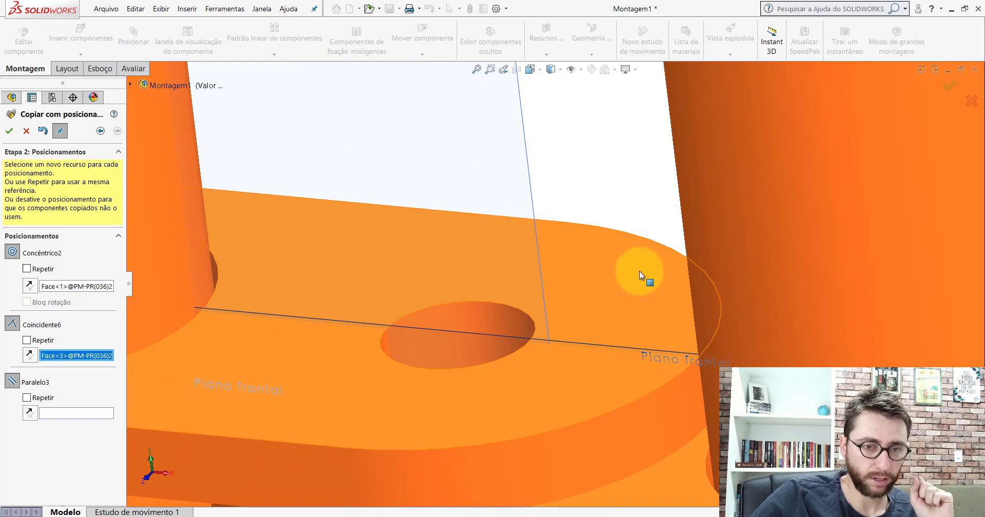
left_click(589, 341)
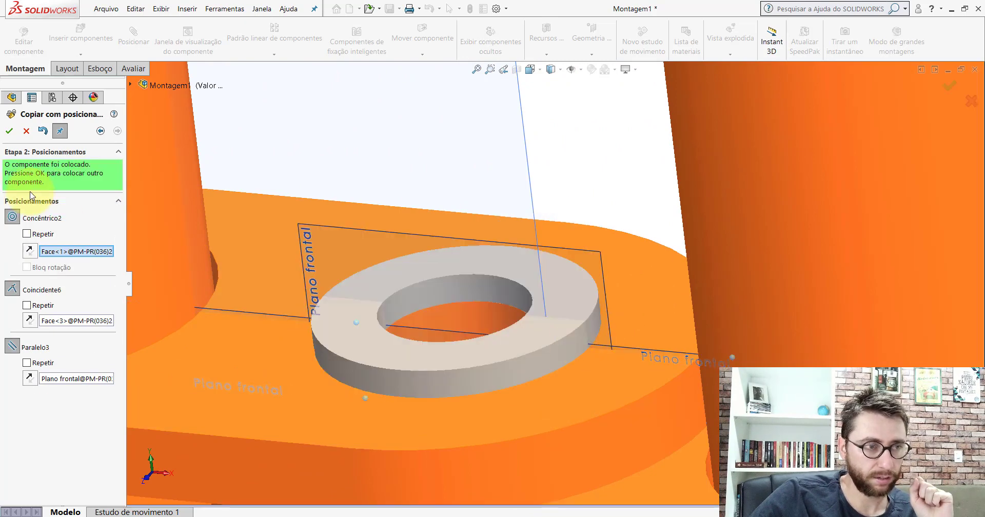
left_click(9, 130)
- Place the last washer copy under the lowest hinge's PM-PR(035)2200 plate, mated to its hole, underside and front plane, and finish Copy with Mates
scroll(547, 302, "up", 4)
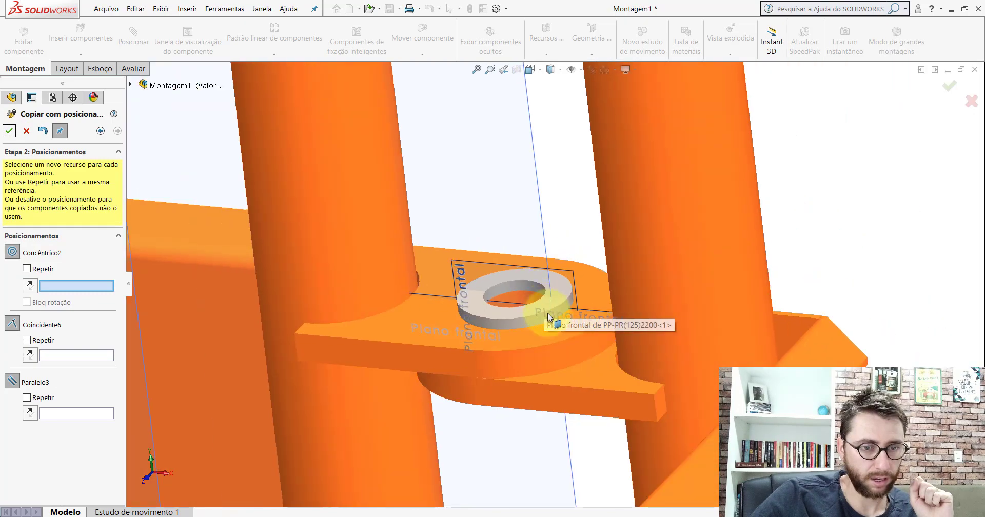
middle_click_drag(547, 319, 741, 327)
scroll(650, 332, "down", 5)
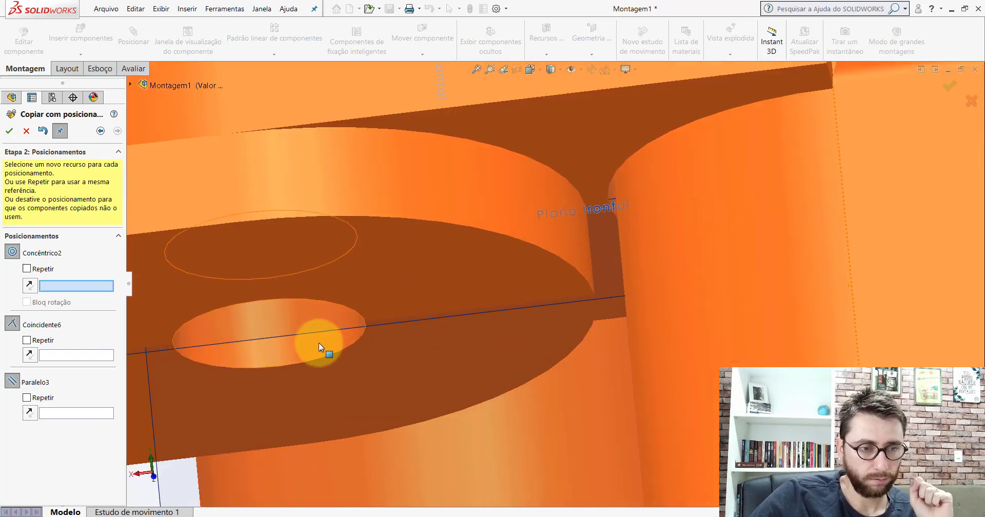
left_click(319, 343)
scroll(405, 313, "up", 3)
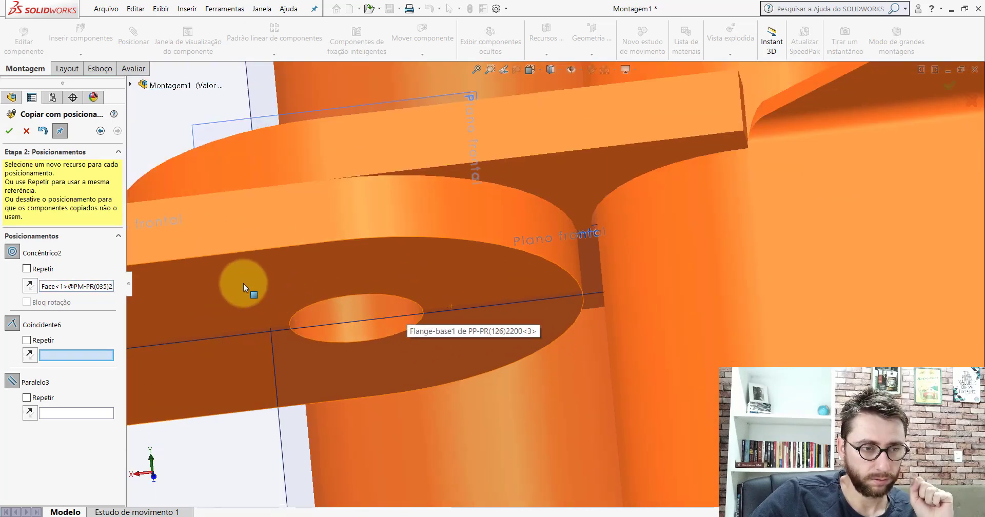
left_click(246, 285)
scroll(247, 287, "up", 2)
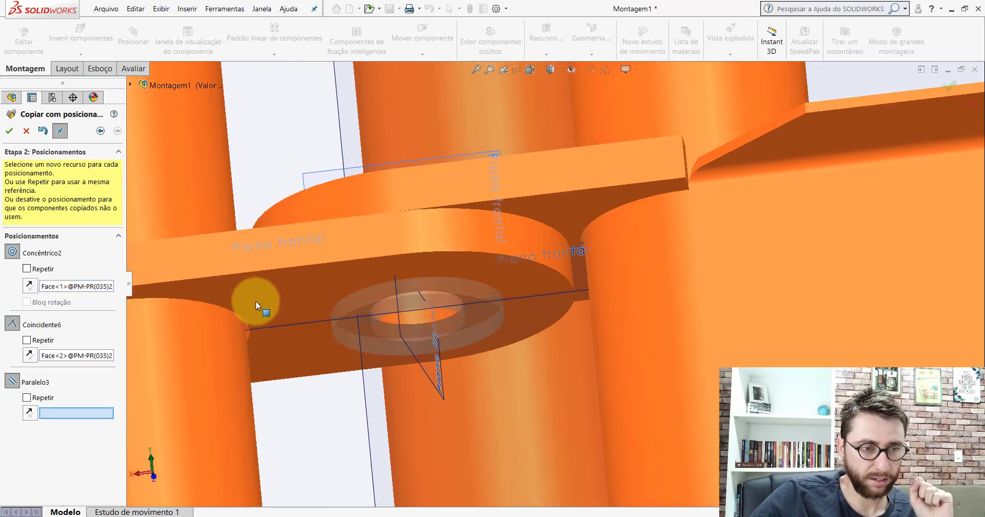
left_click(268, 325)
left_click(10, 131)
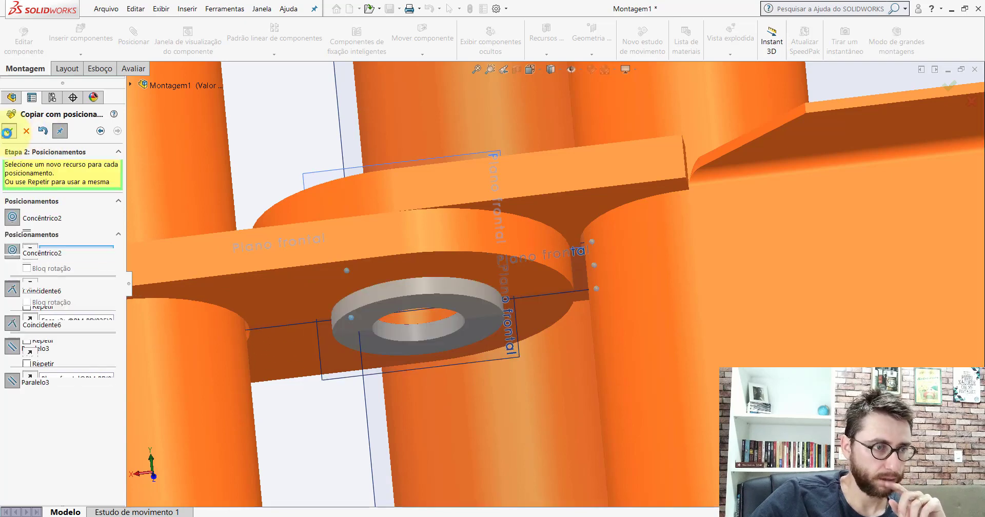
left_click(26, 133)
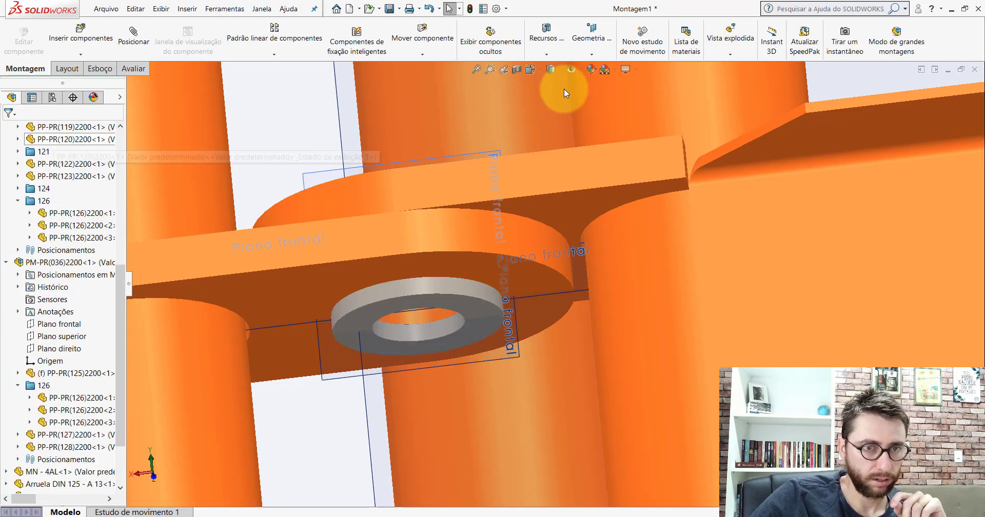
- Show the assembly in isometric view with the reference planes hidden and collapse all items in the Montagem1 feature tree
left_click(541, 72)
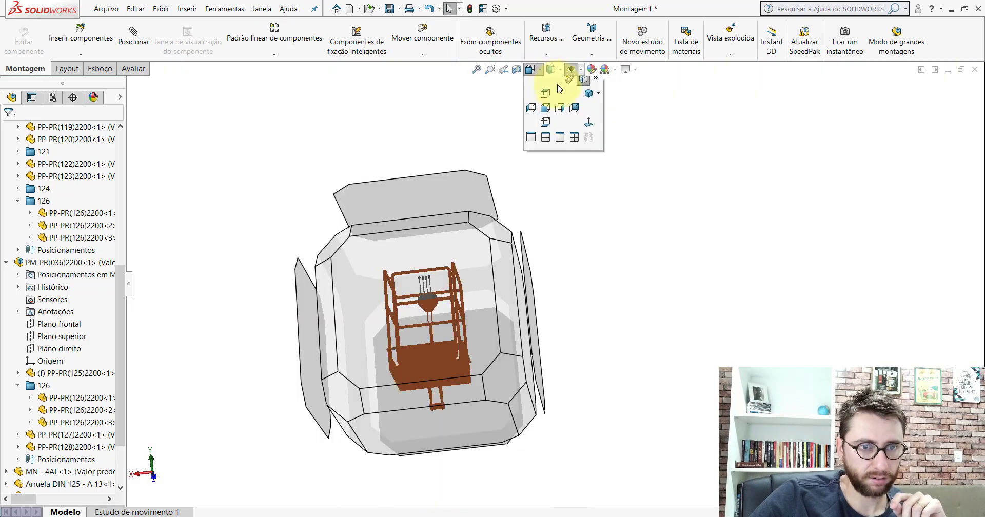
left_click(563, 147)
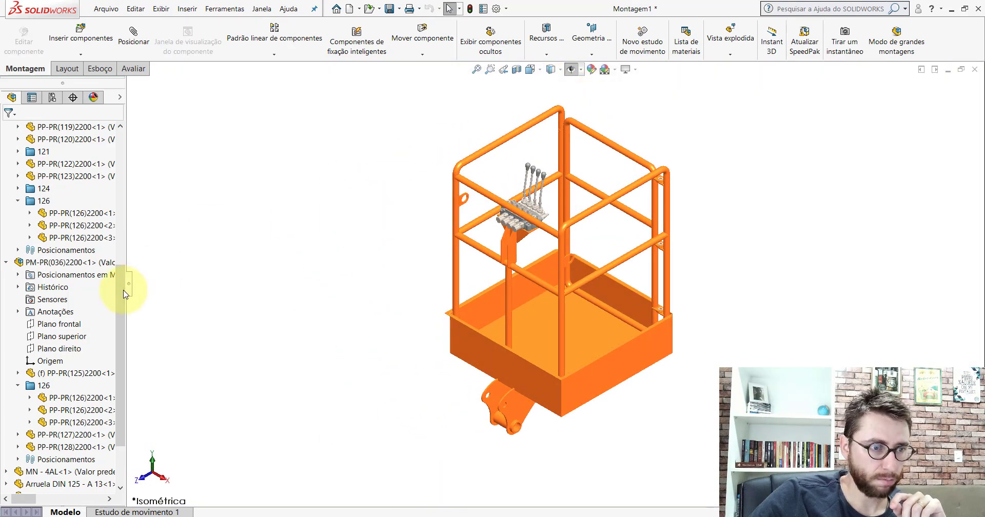
left_click_drag(125, 285, 121, 150)
right_click(92, 132)
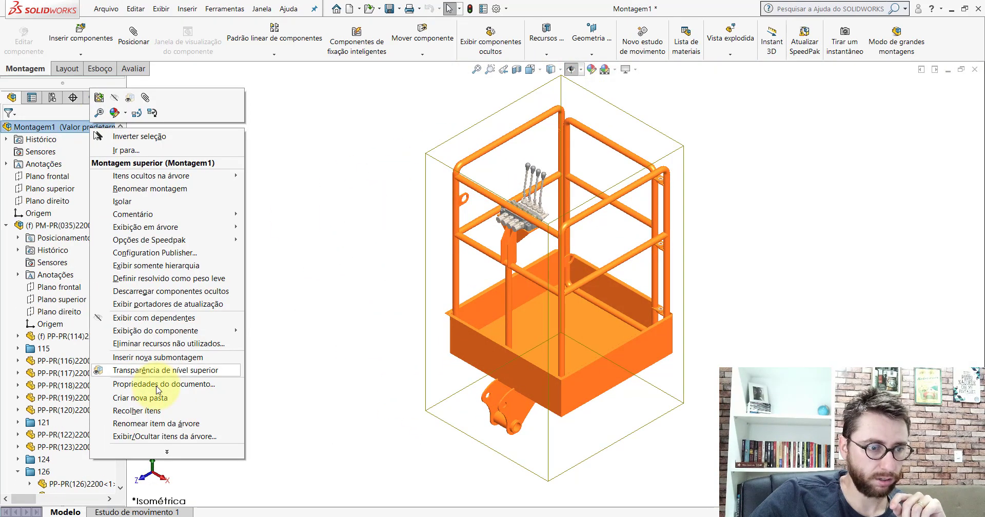
left_click(154, 409)
scroll(666, 197, "down", 2)
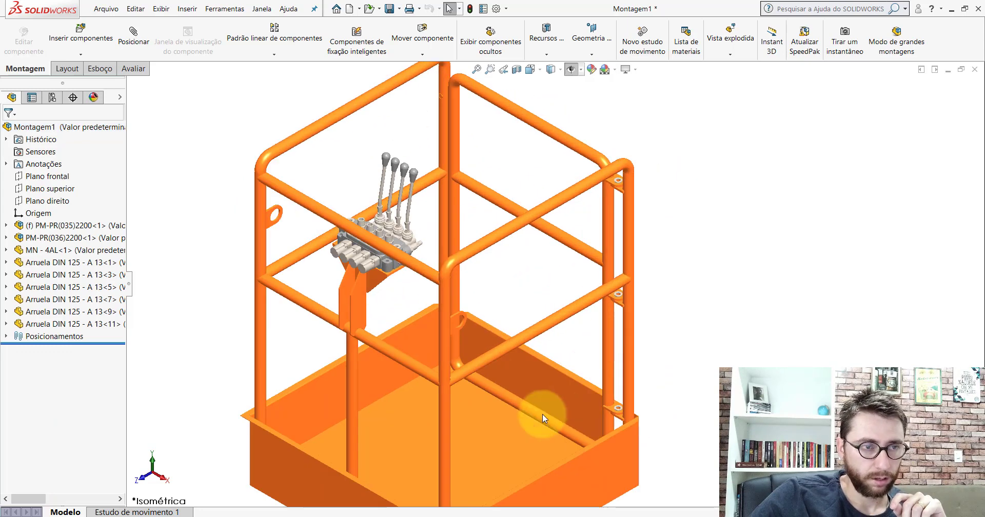
scroll(579, 349, "down", 4)
key("f")
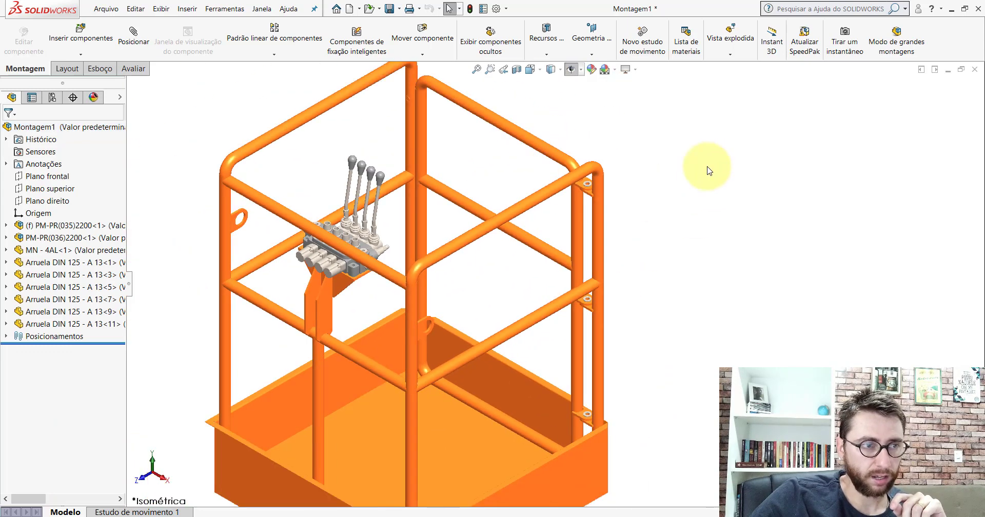
- Start inserting a component, filter the file browser to parts and open the Componentes folder of PM-PR(001)2200
left_click(81, 33)
left_click(55, 361)
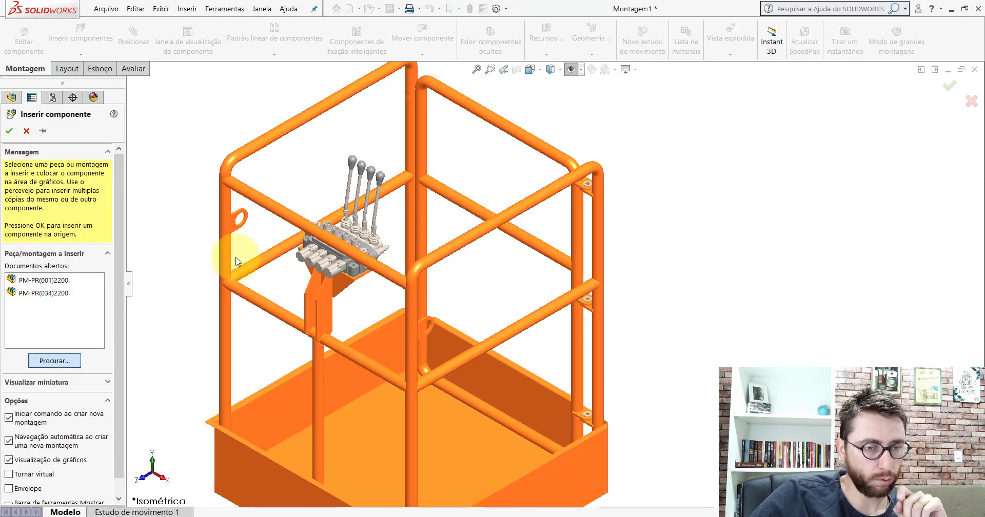
left_click(602, 347)
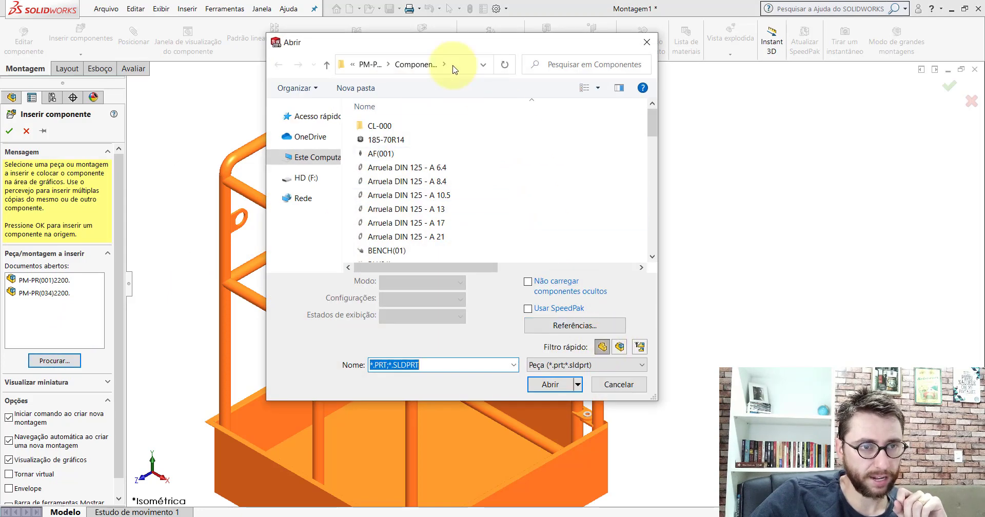
left_click(273, 116)
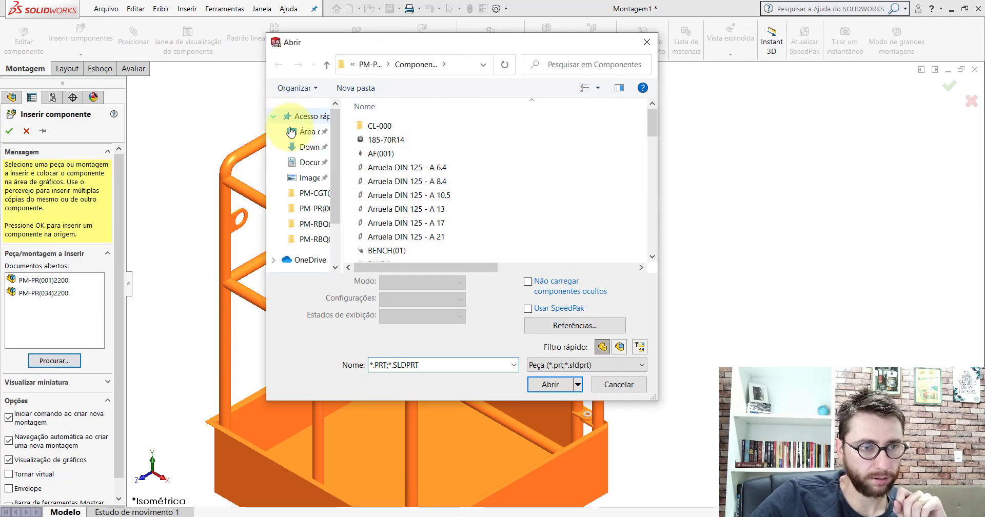
left_click(287, 129)
double_click(380, 109)
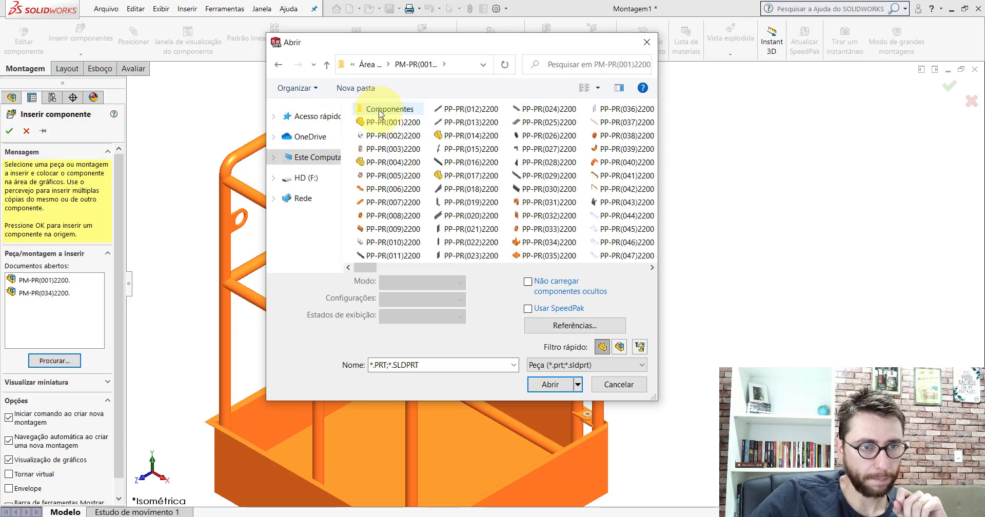
double_click(380, 109)
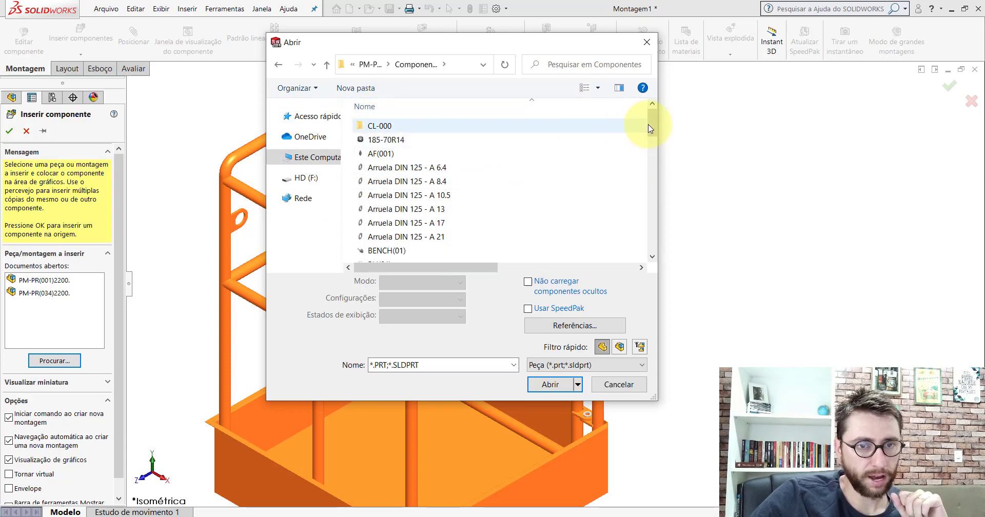
- Insert the DIN 933 - M12 x 1.75 x 35 bolt beside the uppermost hinge and rotate it so its shank points down
left_click_drag(651, 110, 661, 198)
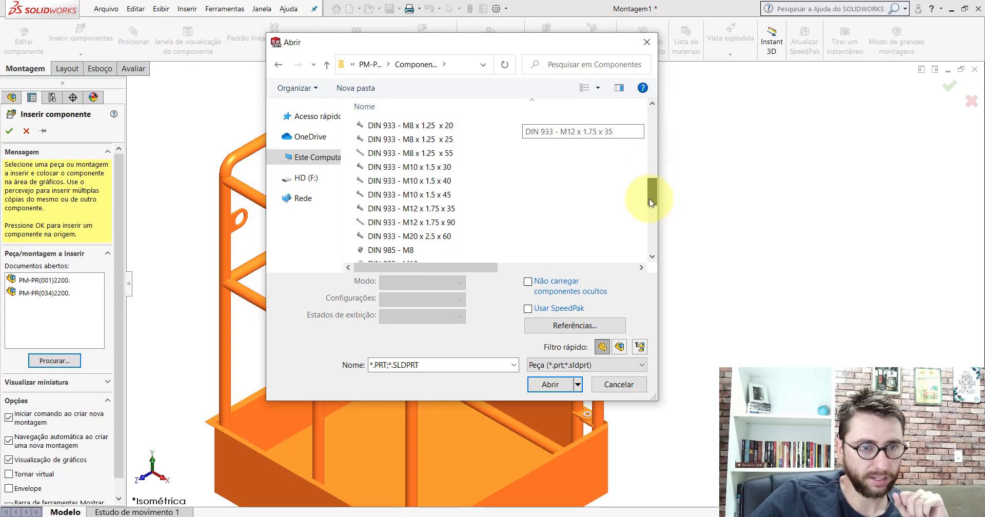
left_click(384, 208)
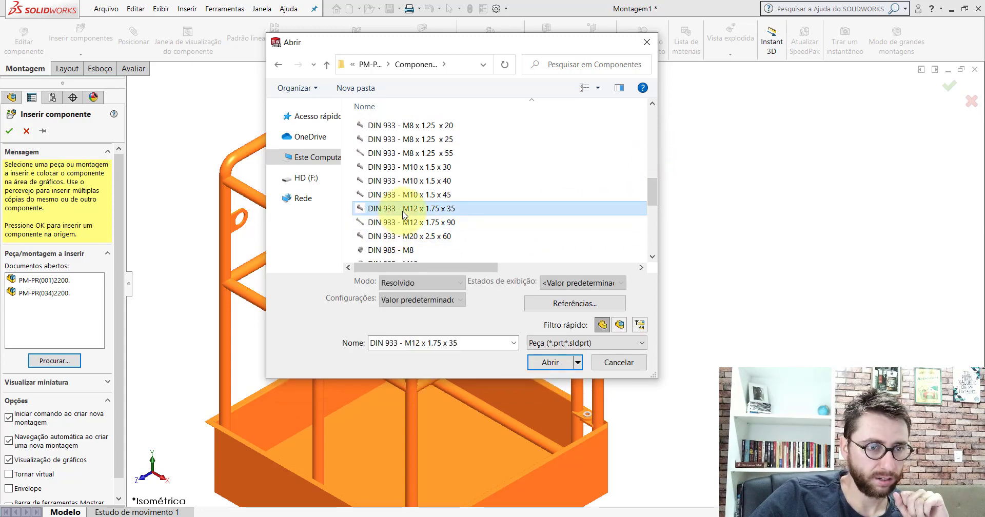
left_click(550, 362)
scroll(614, 187, "down", 3)
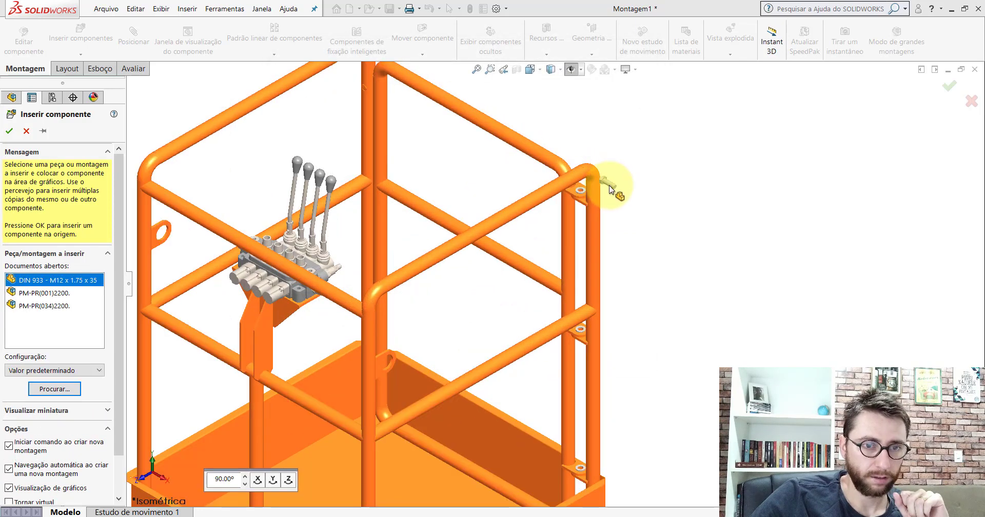
scroll(610, 189, "down", 5)
left_click(564, 207)
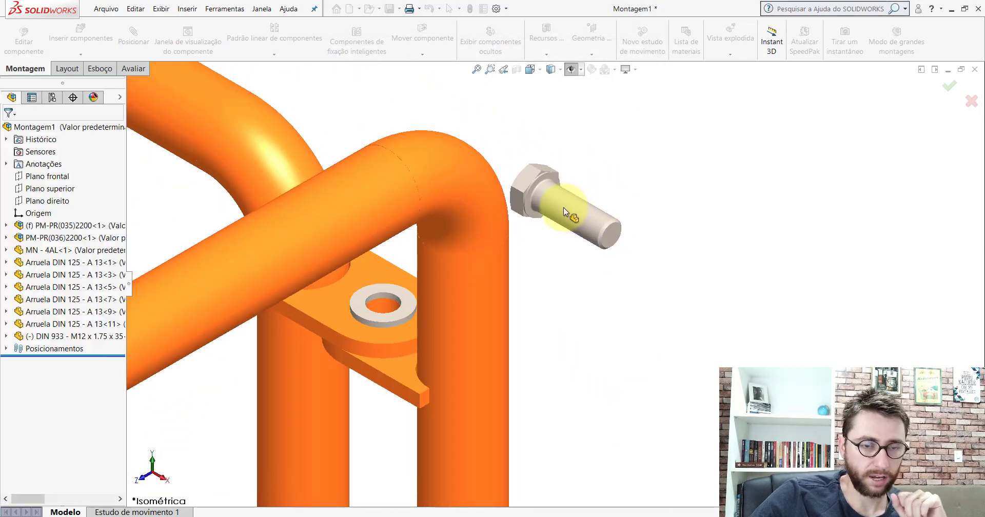
right_click_drag(563, 207, 604, 251)
right_click_drag(706, 166, 681, 244)
- Mate the bolt shank concentric to the hole in the uppermost hinge's PM-PR(036)2200 plate
left_click(134, 44)
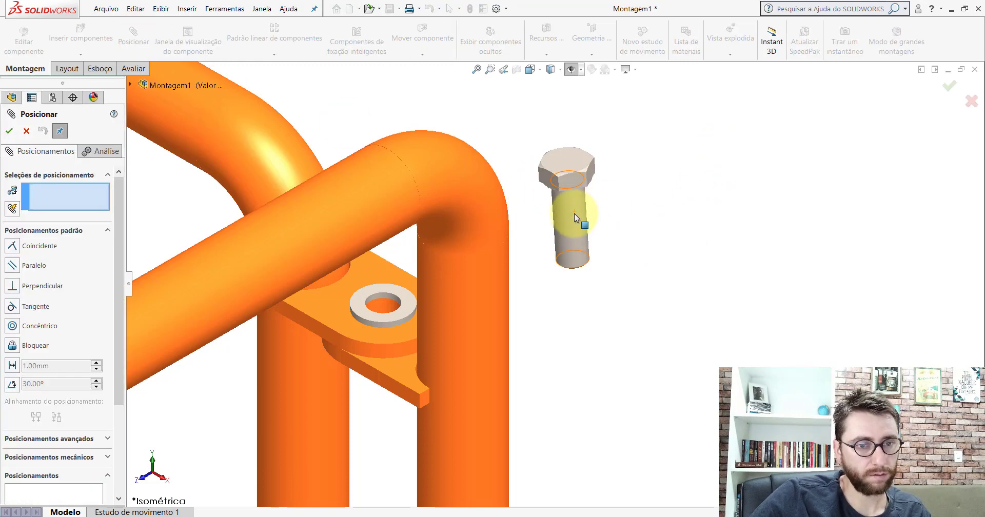
left_click(575, 214)
scroll(426, 321, "down", 3)
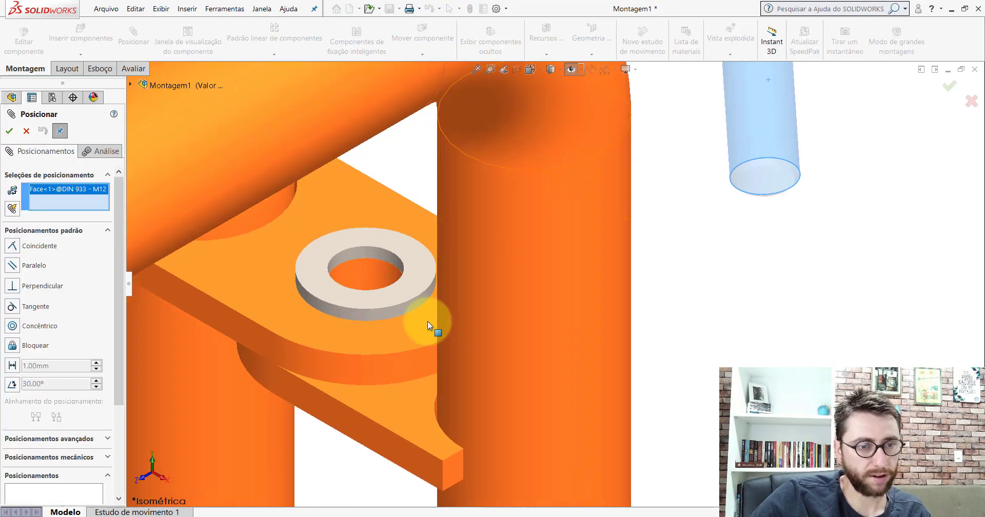
left_click(377, 269)
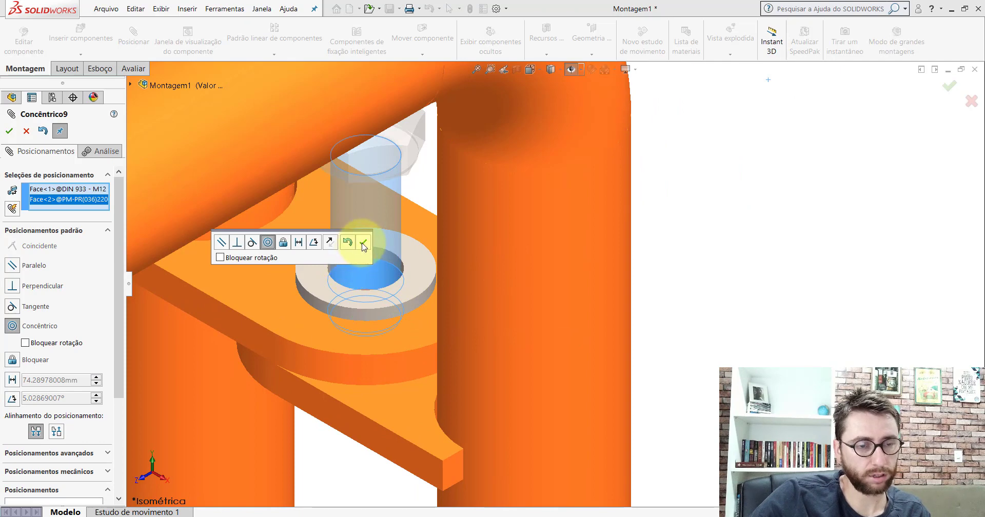
left_click(363, 244)
- Mate the underside of the bolt head coincident with the top face of the upper washer
left_click(408, 259)
middle_click_drag(462, 271, 328, 182)
scroll(497, 233, "down", 5)
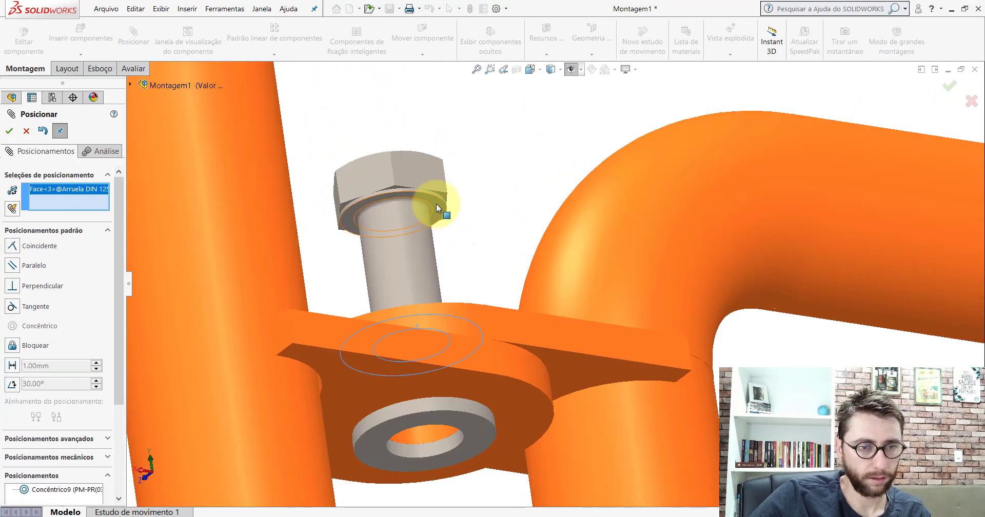
left_click(436, 205)
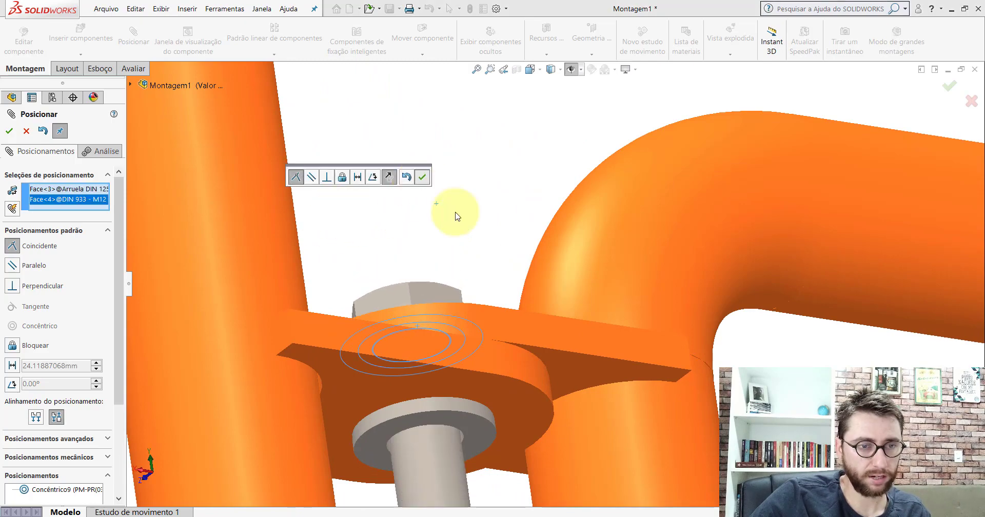
left_click(422, 177)
scroll(525, 288, "up", 5)
middle_click_drag(525, 288, 621, 361)
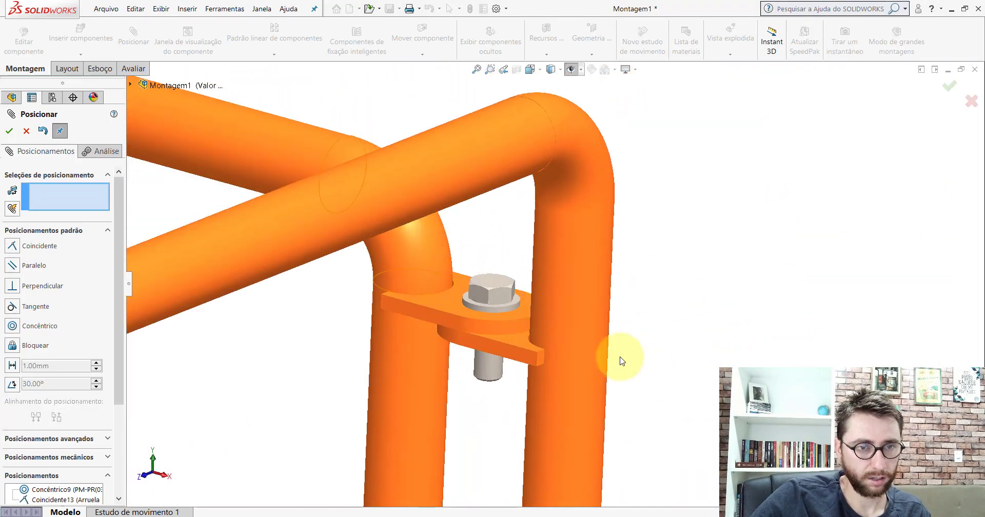
- Show the reference planes, turn the bolt head about its axis and leave the mate command
left_click(569, 71)
scroll(491, 297, "down", 5)
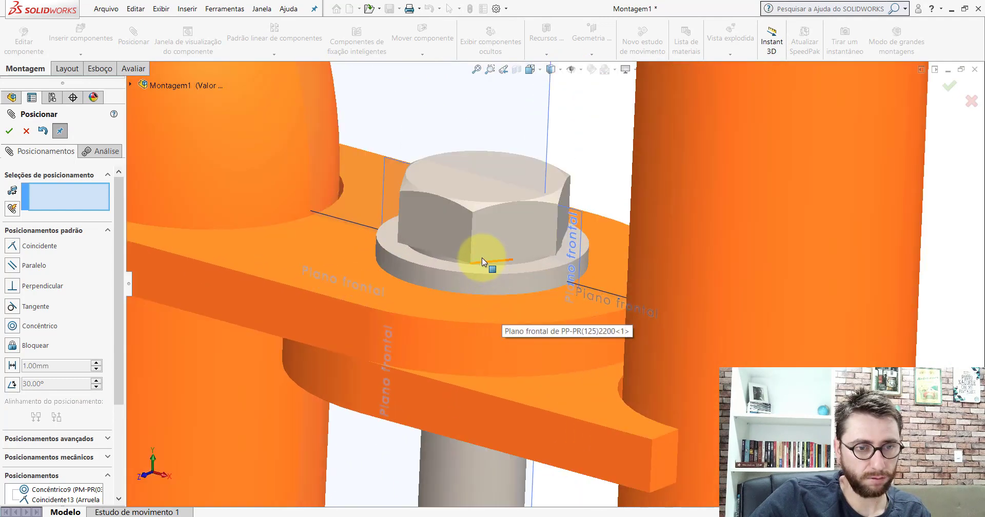
left_click_drag(488, 251, 423, 244)
left_click(22, 134)
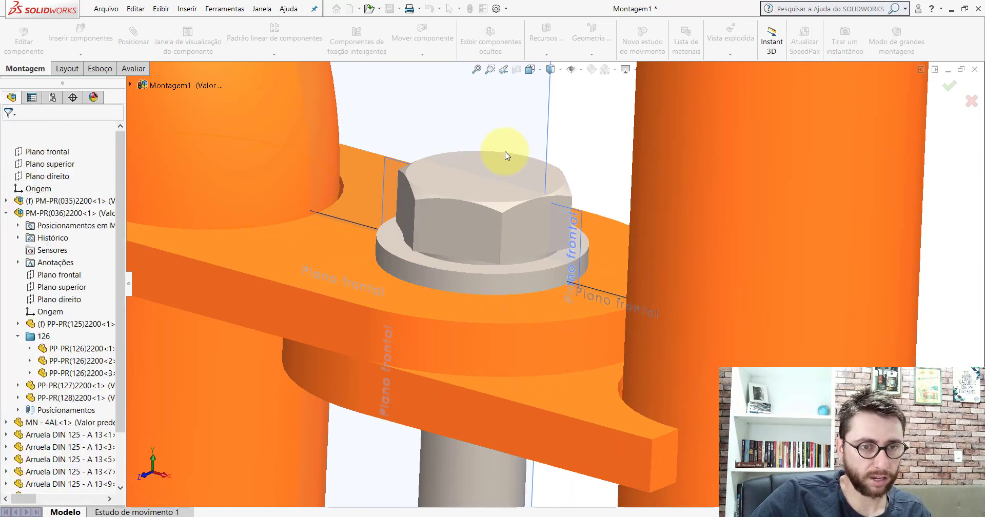
- Open the DIN 933 bolt part in isometric view and show its Plano superior plane
left_click(508, 231)
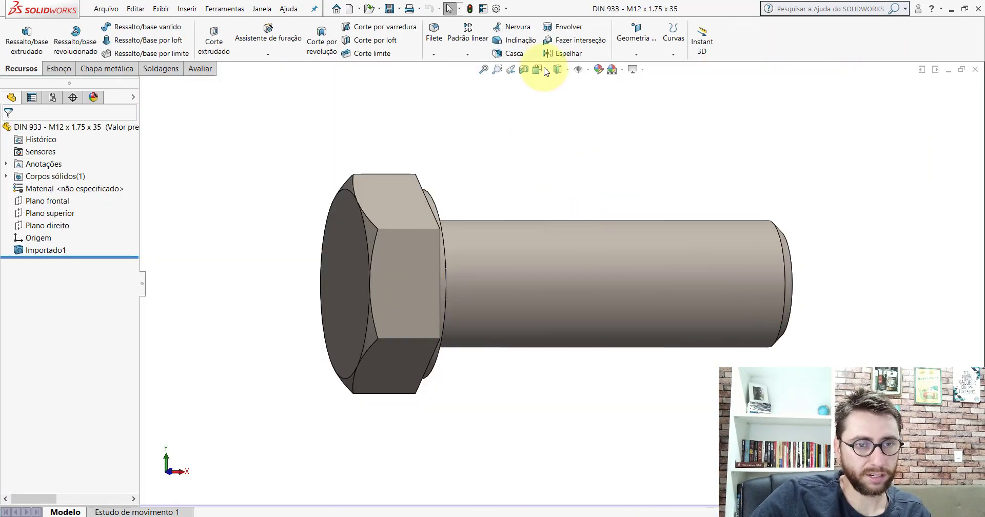
left_click(538, 69)
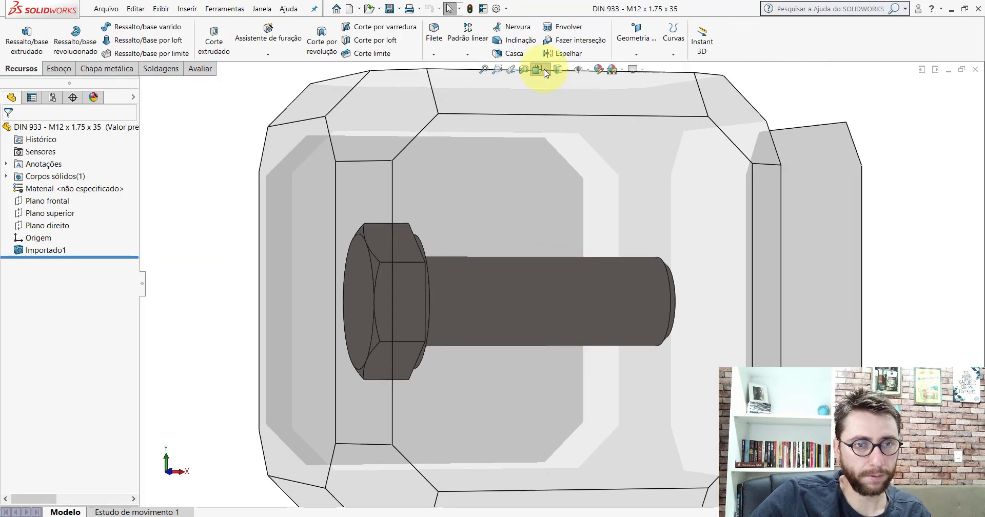
left_click(595, 99)
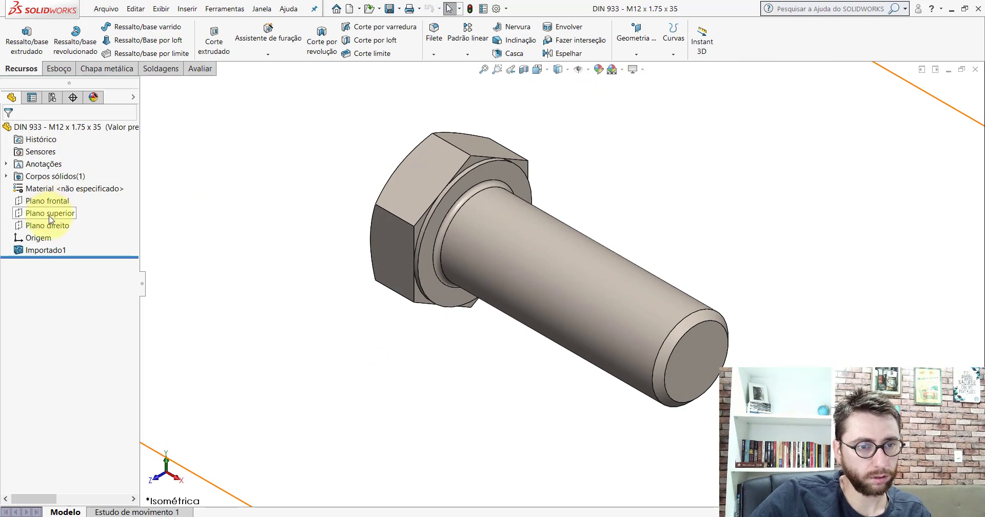
left_click(50, 225)
left_click(37, 212)
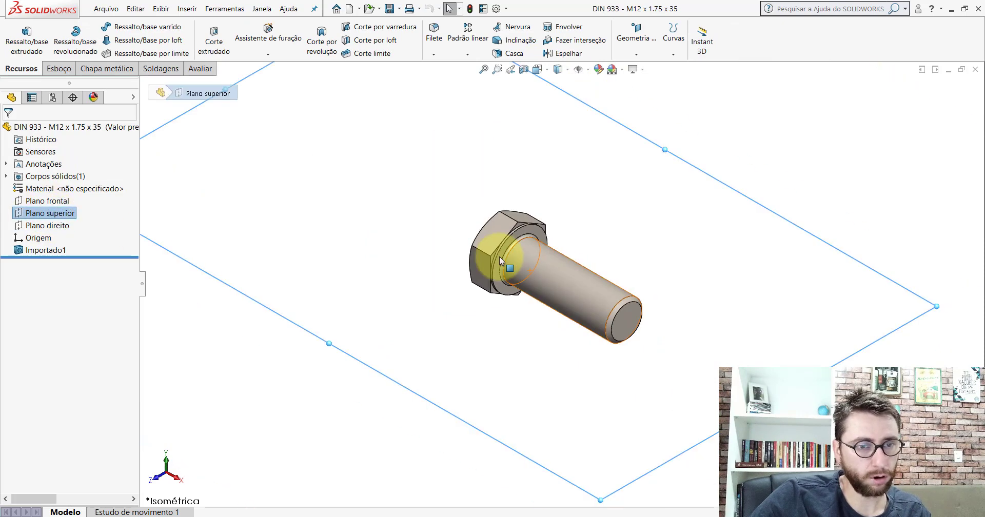
scroll(559, 267, "up", 5)
right_click(62, 216)
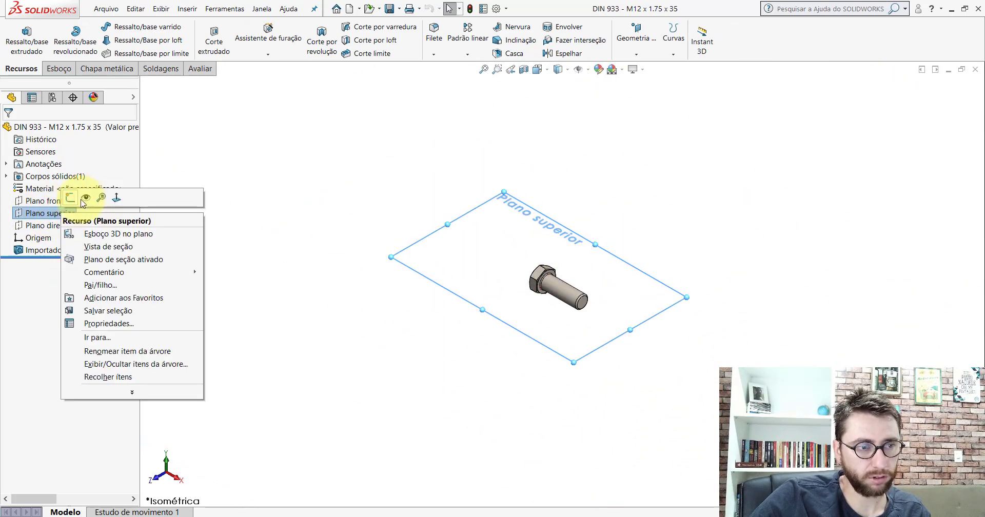
left_click(97, 195)
- Shrink the Plano superior plane to roughly the bolt's size, then save and close the bolt part
left_click(504, 192)
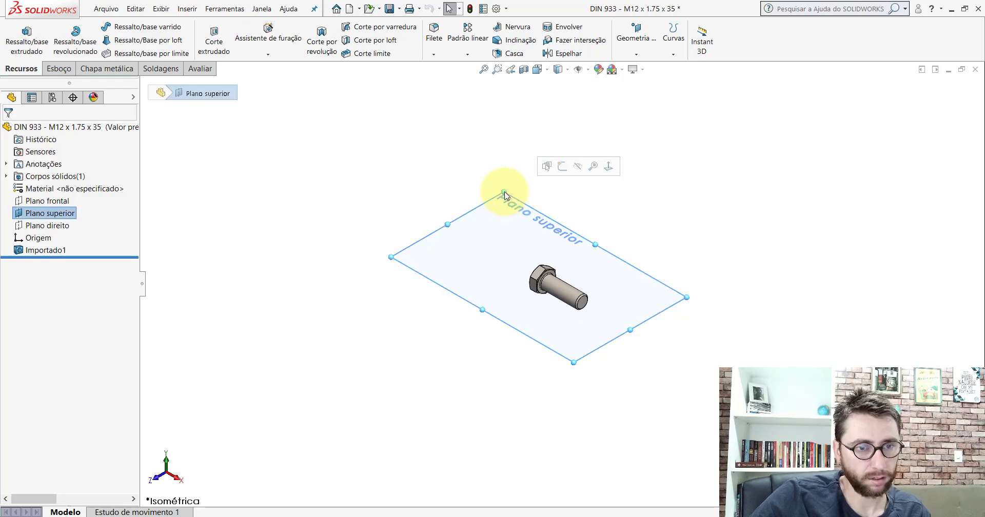
left_click_drag(504, 192, 539, 265)
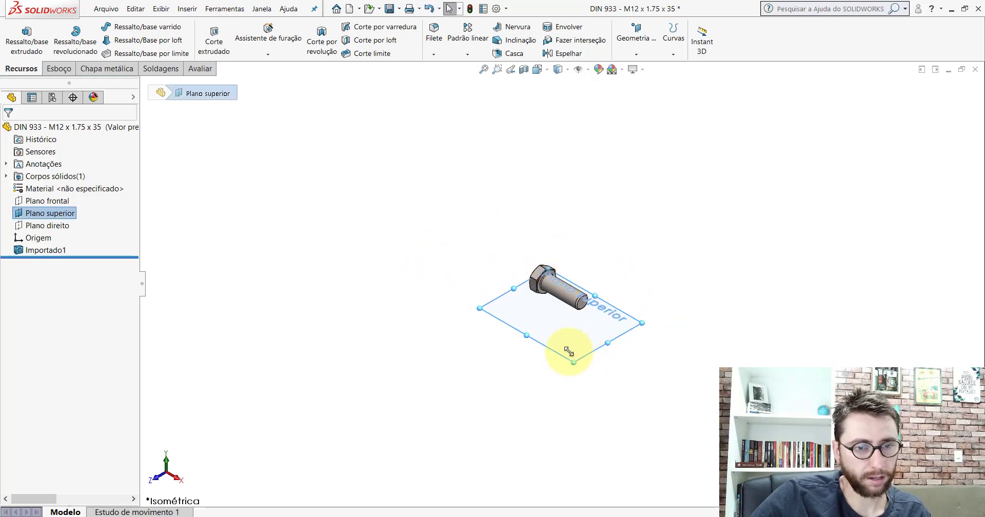
left_click_drag(574, 362, 571, 305)
scroll(597, 289, "down", 4)
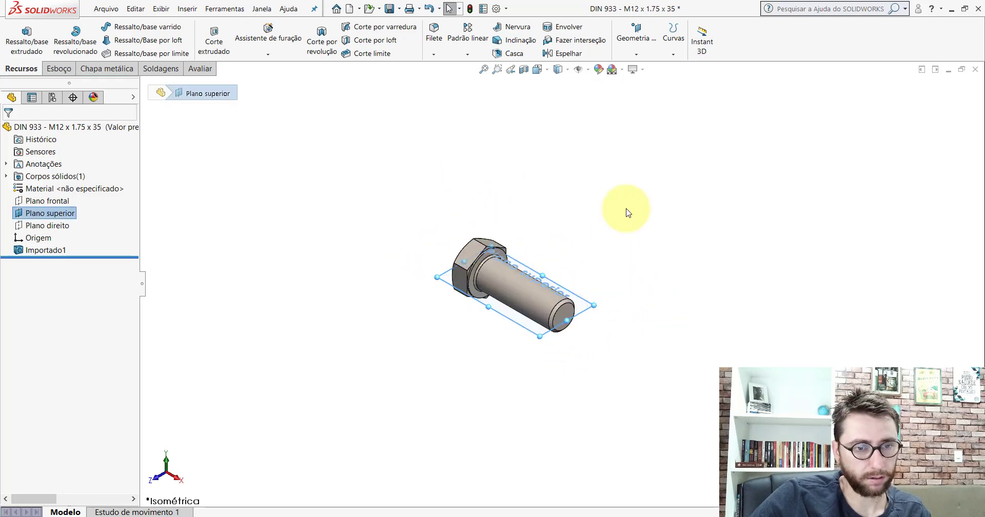
left_click(626, 209)
left_click(388, 10)
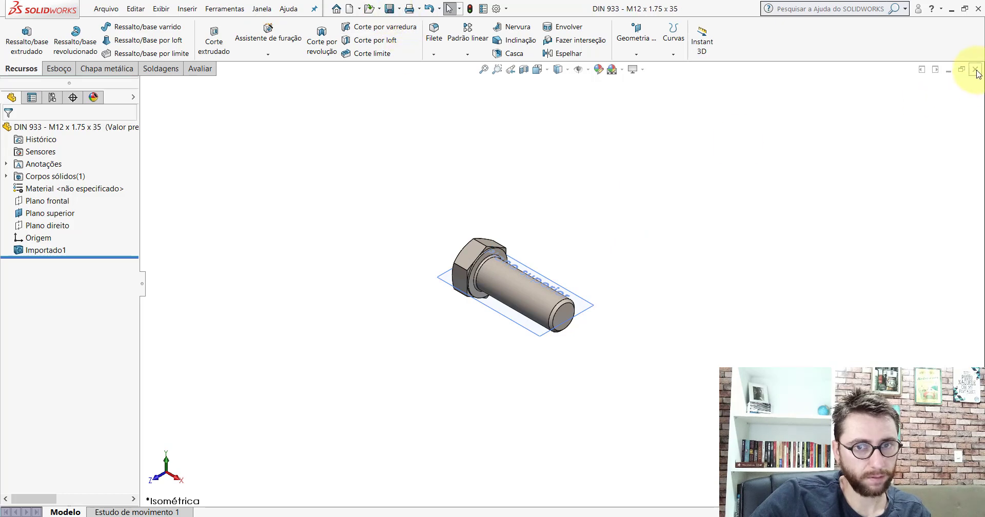
left_click(975, 70)
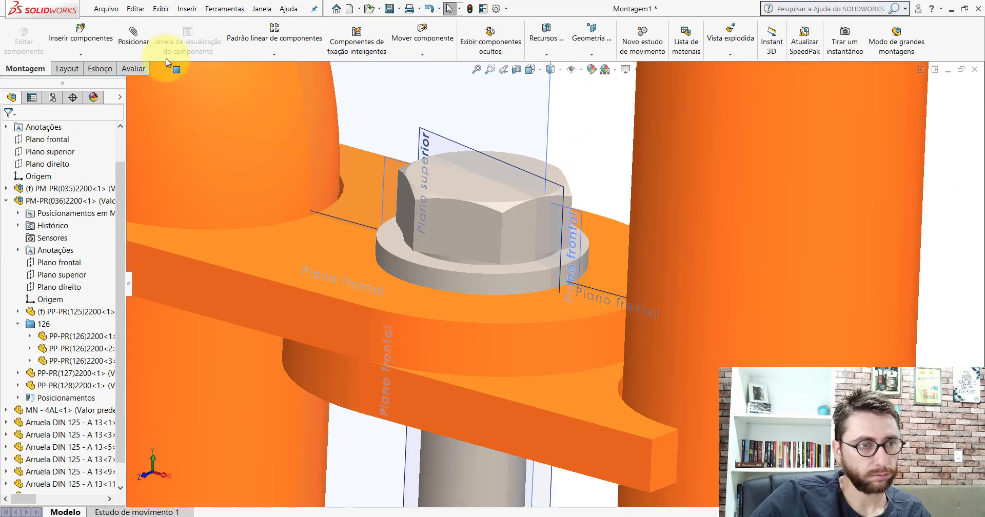
- Mate the bolt's Plano superior parallel to the upper washer's Plano frontal
left_click(562, 191)
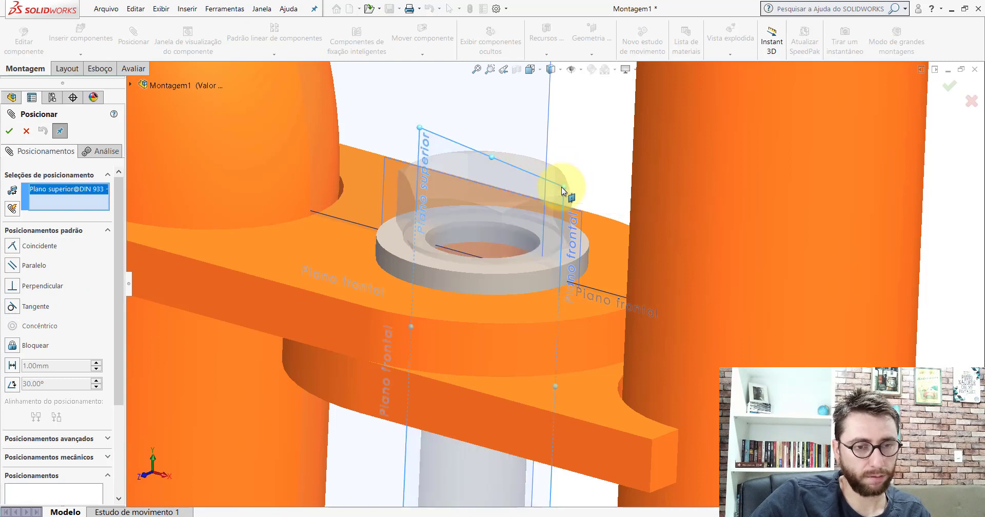
left_click(581, 222)
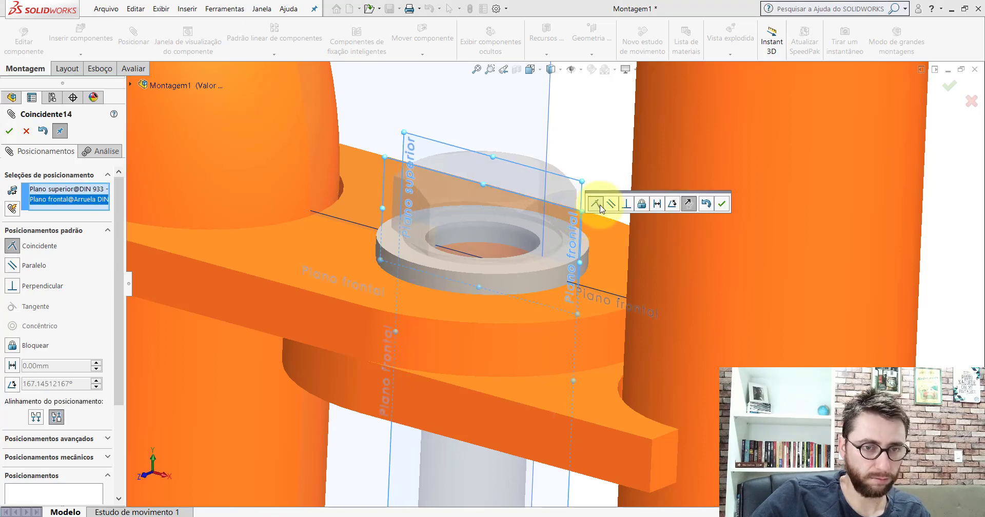
left_click(609, 205)
left_click(722, 204)
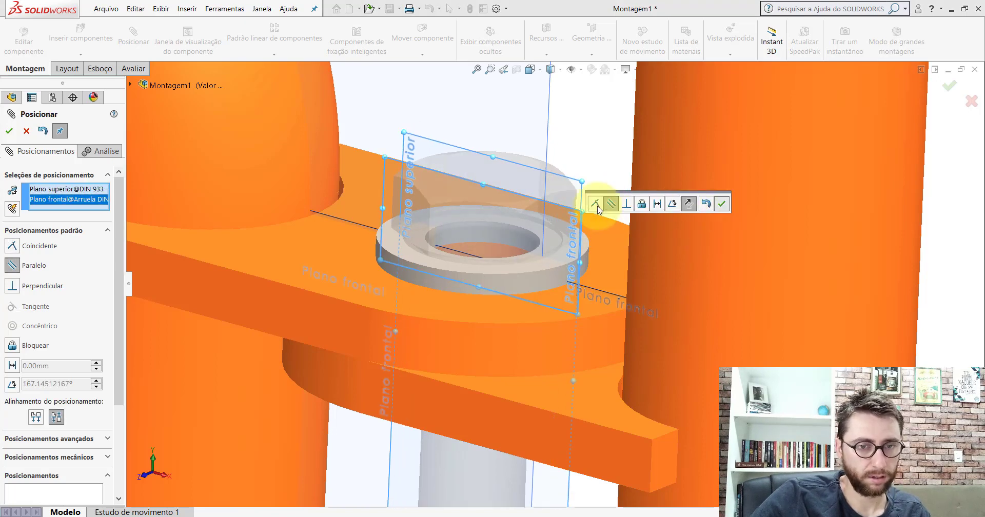
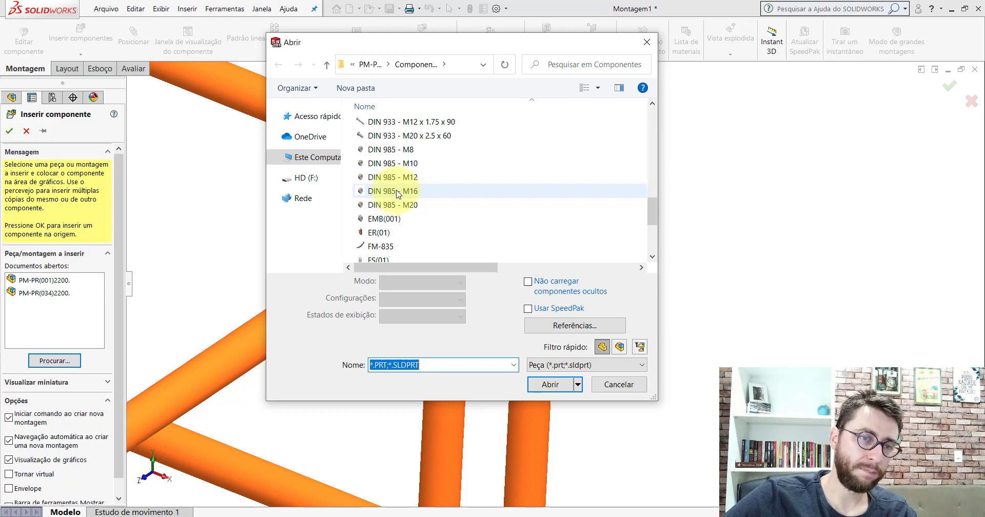
- Insert the DIN 985 - M12 nut from the Componentes folder just below the uppermost hinge's bolt
left_click(394, 177)
left_click(548, 384)
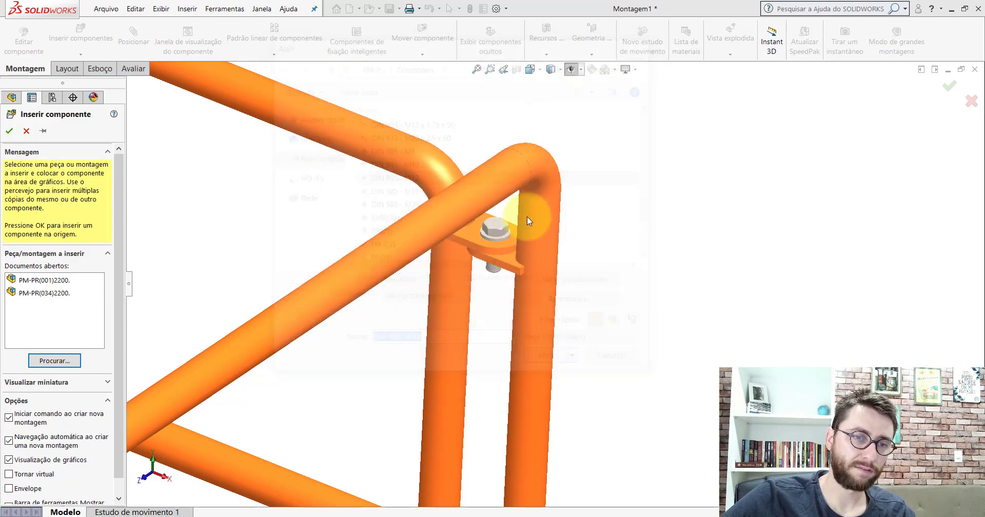
scroll(502, 292, "down", 5)
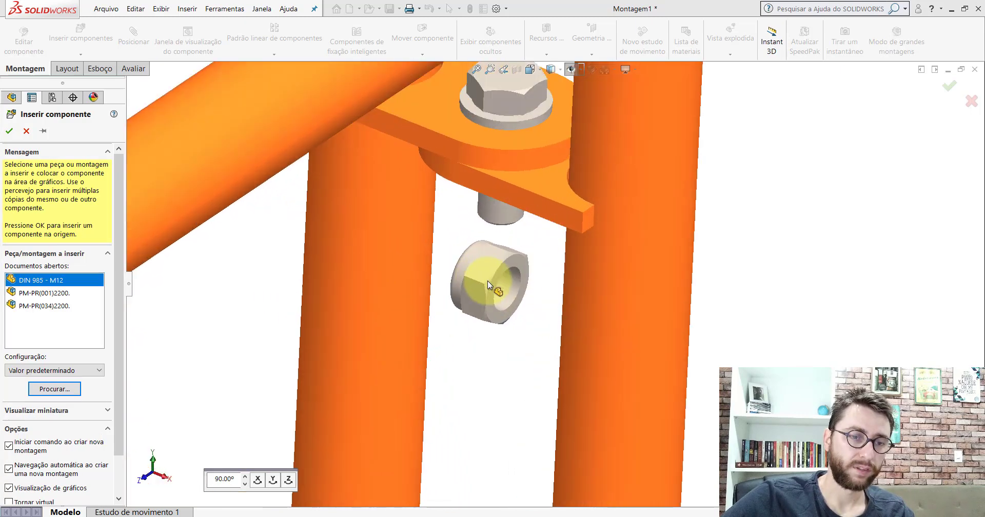
left_click(488, 281)
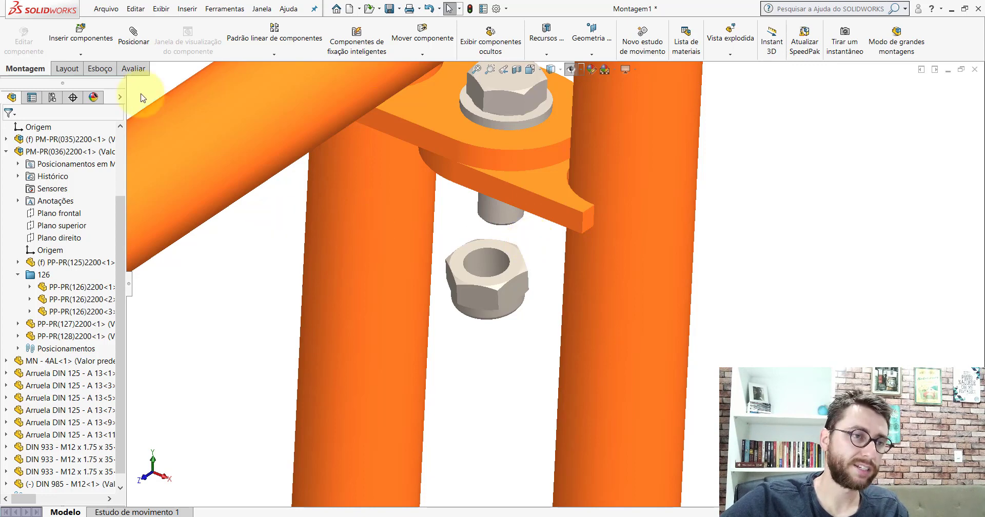
- Mate the DIN 985 - M12 nut's hole concentric to the bolt shank
left_click(133, 36)
left_click(490, 260)
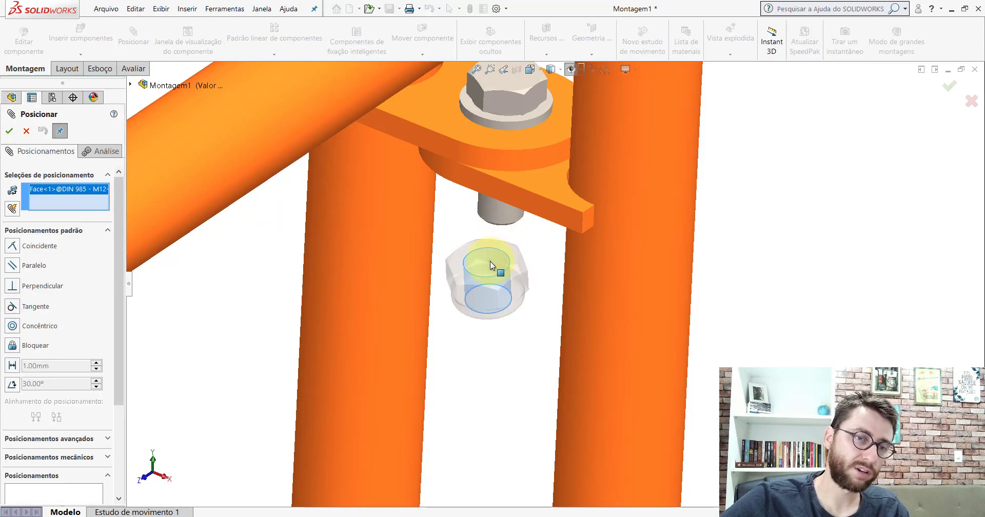
left_click(500, 211)
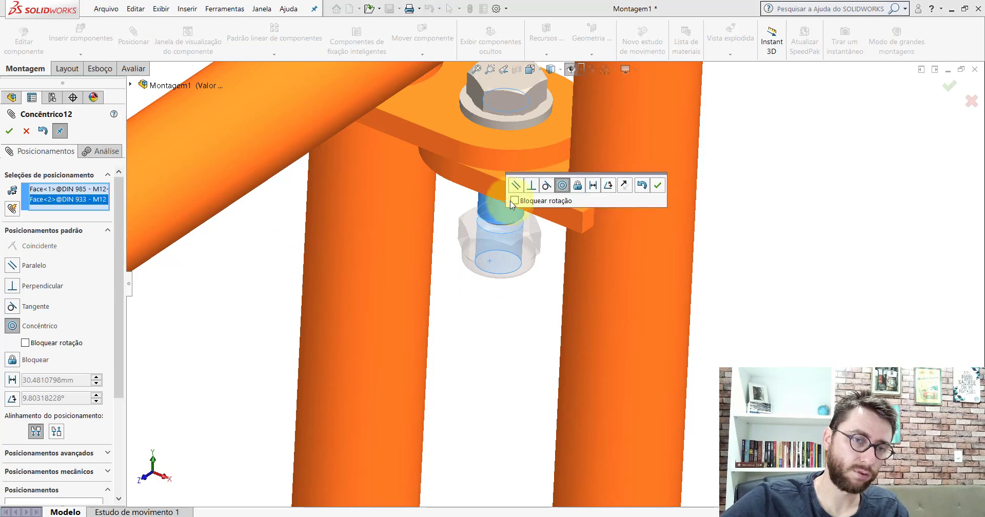
left_click(657, 186)
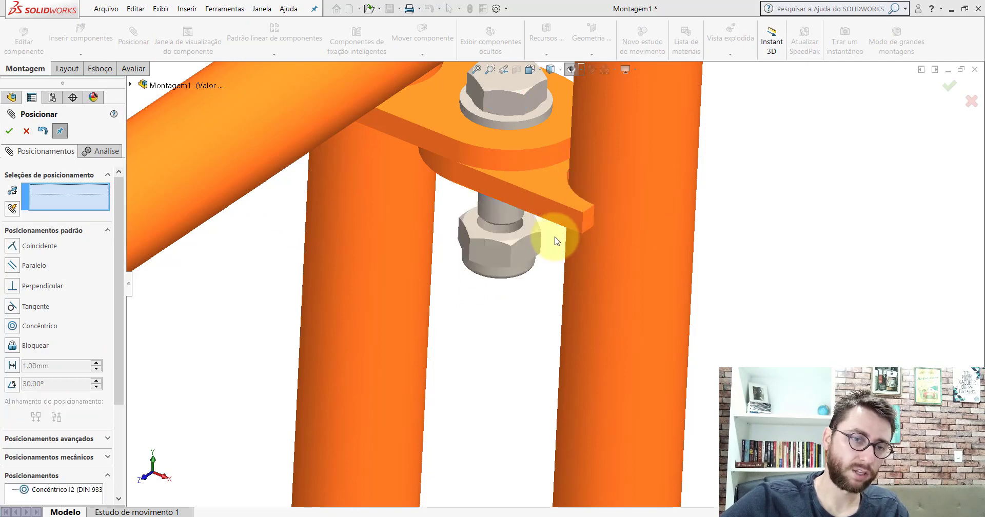
- Mate the nut's upper face coincident with the underside of the lower washer
left_click(527, 226)
middle_click_drag(528, 226, 406, 64)
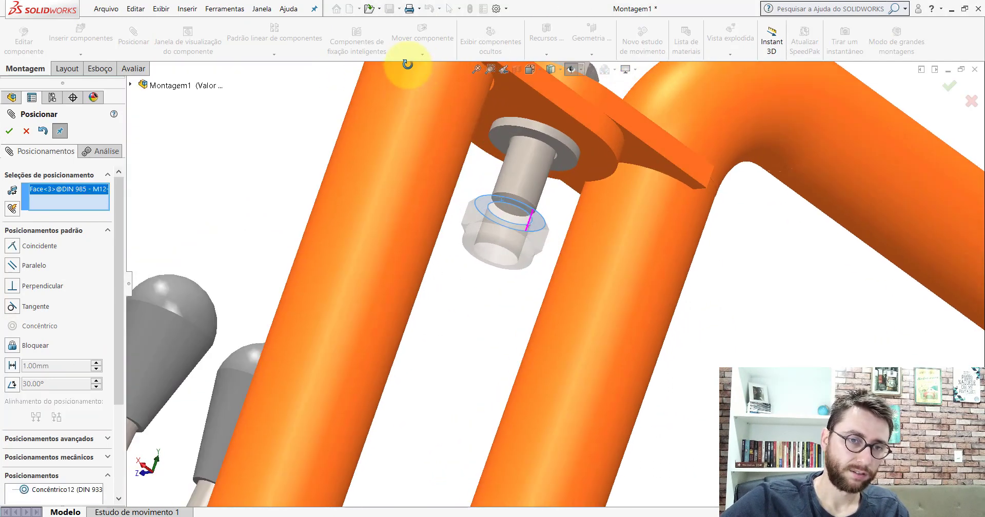
left_click(568, 159)
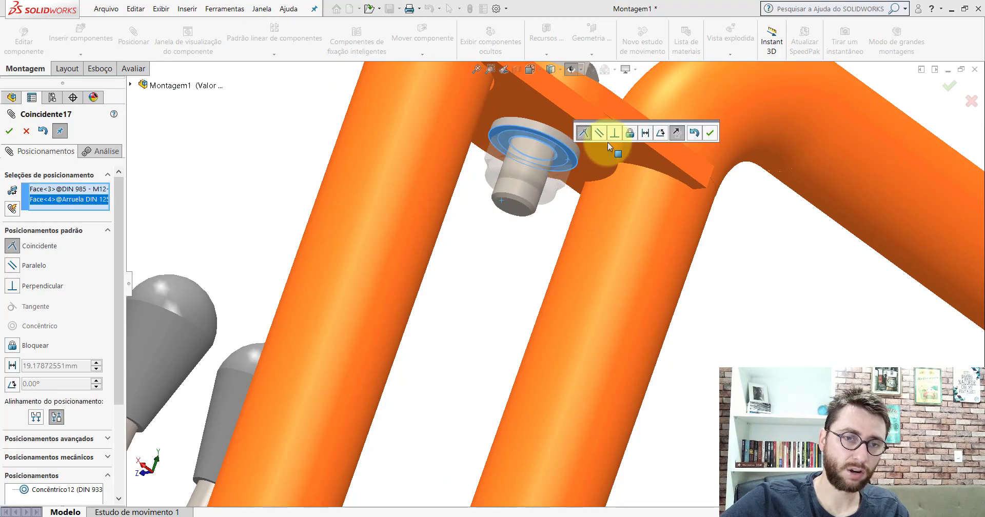
left_click(708, 133)
- Mate a flat side face of the DIN 985 - M12 nut parallel to a flat face of the bolt head
middle_click_drag(557, 164, 587, 214)
left_click(450, 238)
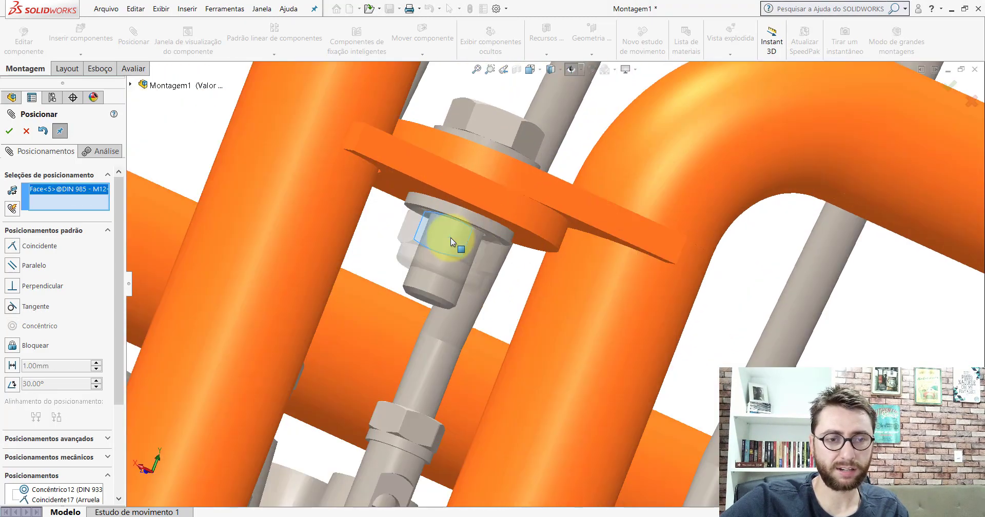
left_click(491, 125)
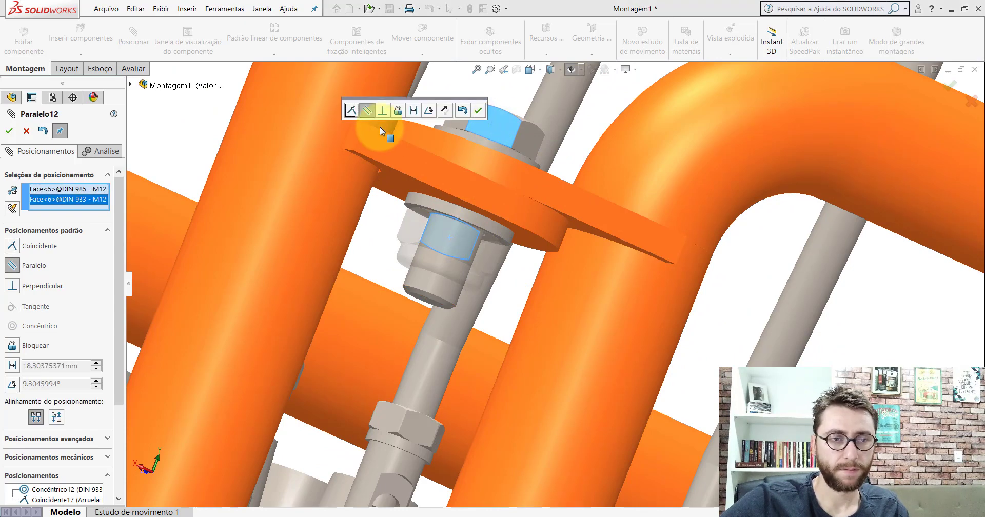
left_click(368, 110)
left_click(477, 114)
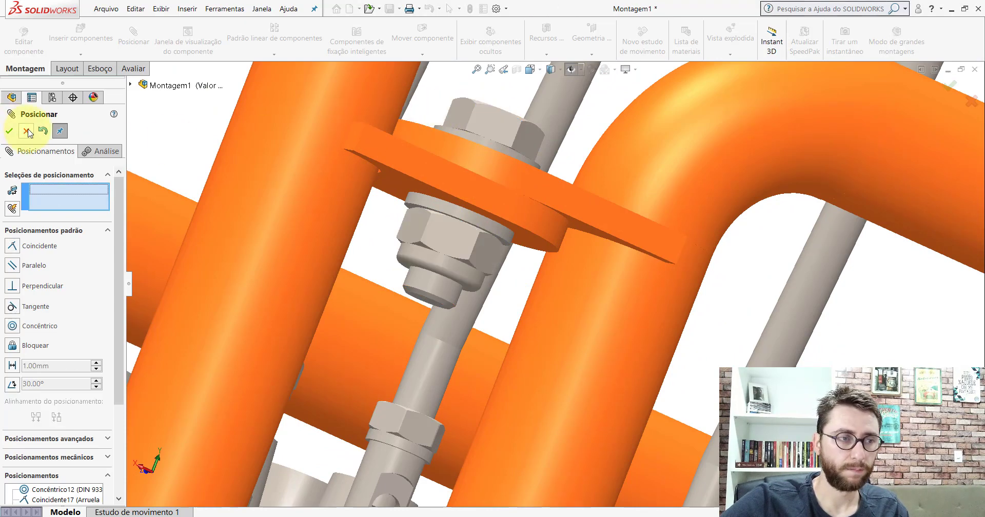
left_click(26, 131)
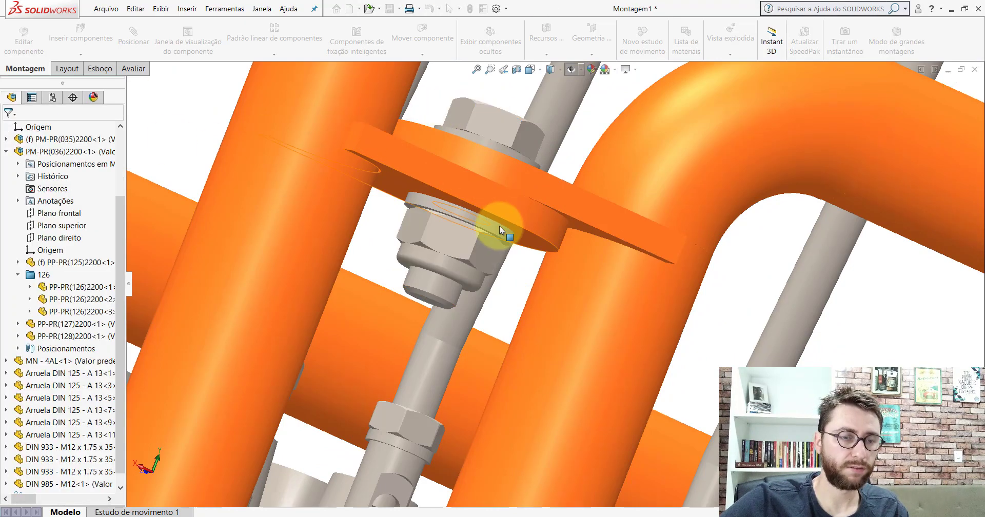
- Copy the nut with its mates to a second hinge, referencing the bolt shank, the lower washer's underside and a bolt-head flat
right_click(447, 232)
left_click(528, 376)
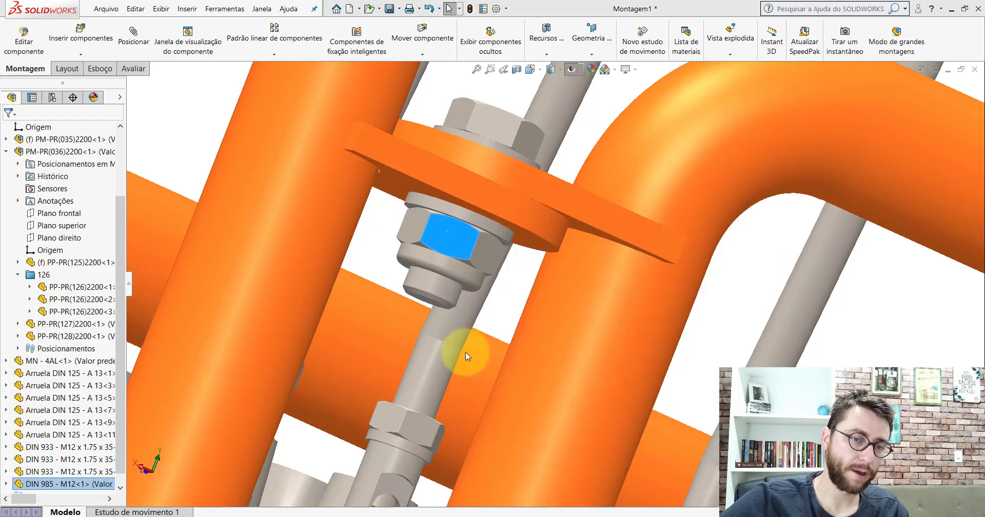
left_click(117, 131)
scroll(566, 284, "up", 8)
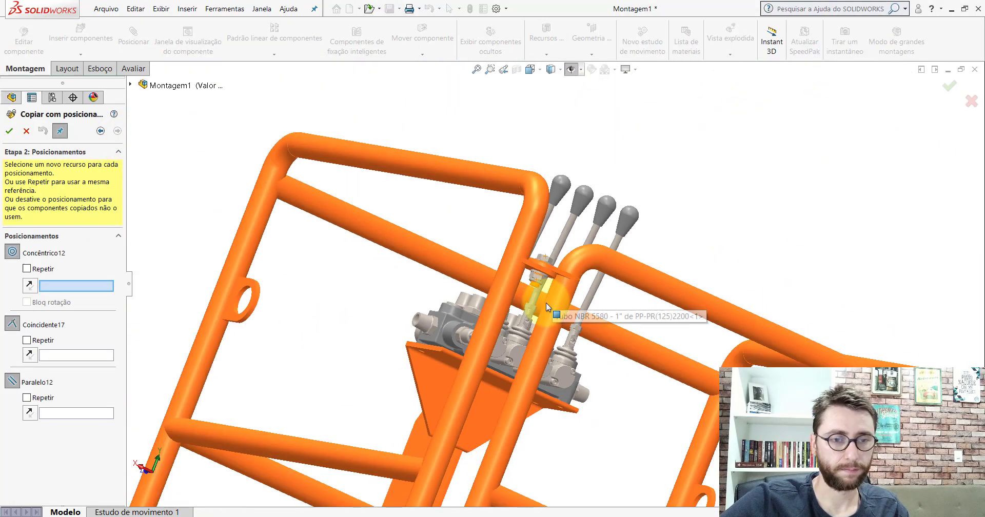
scroll(528, 333, "down", 3)
scroll(534, 311, "down", 8)
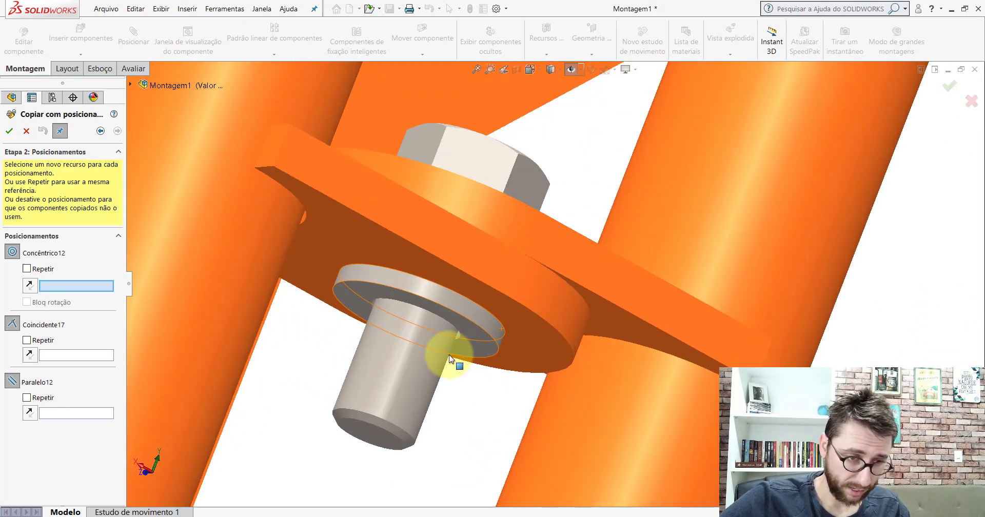
left_click(426, 346)
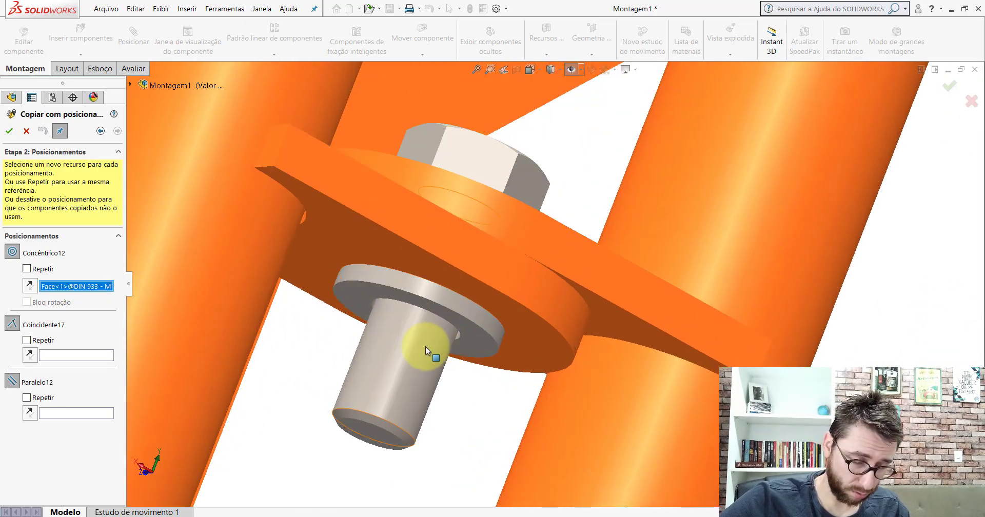
left_click(479, 334)
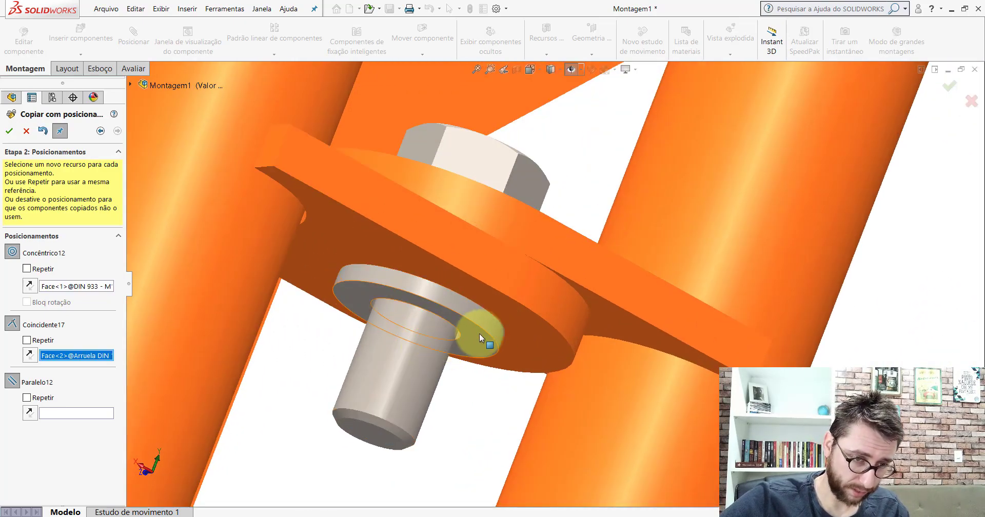
left_click(488, 158)
left_click(9, 131)
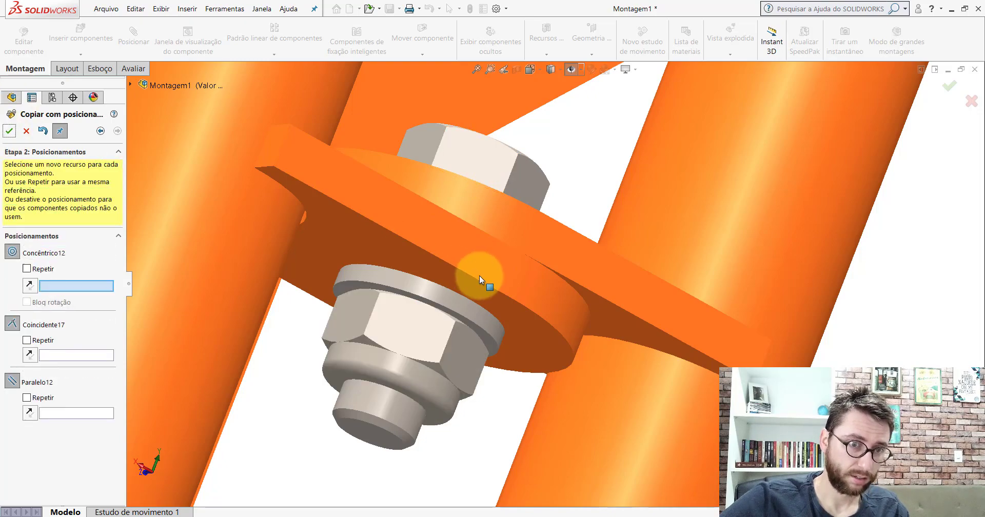
- Place another mated nut copy on the remaining hinge, using its bolt shank, lower washer's underside and bolt-head flat, and finish copying
scroll(480, 276, "up", 10)
scroll(513, 349, "down", 10)
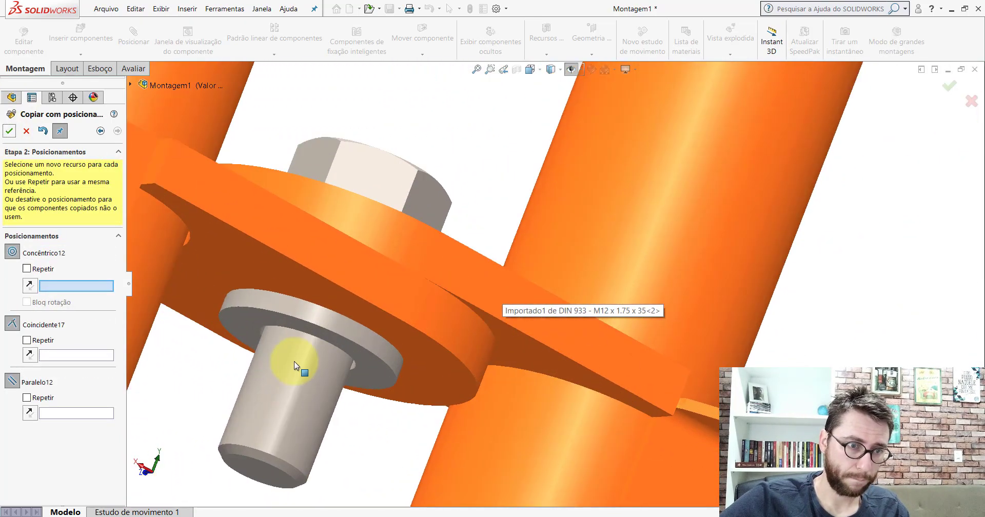
left_click(294, 361)
left_click(368, 368)
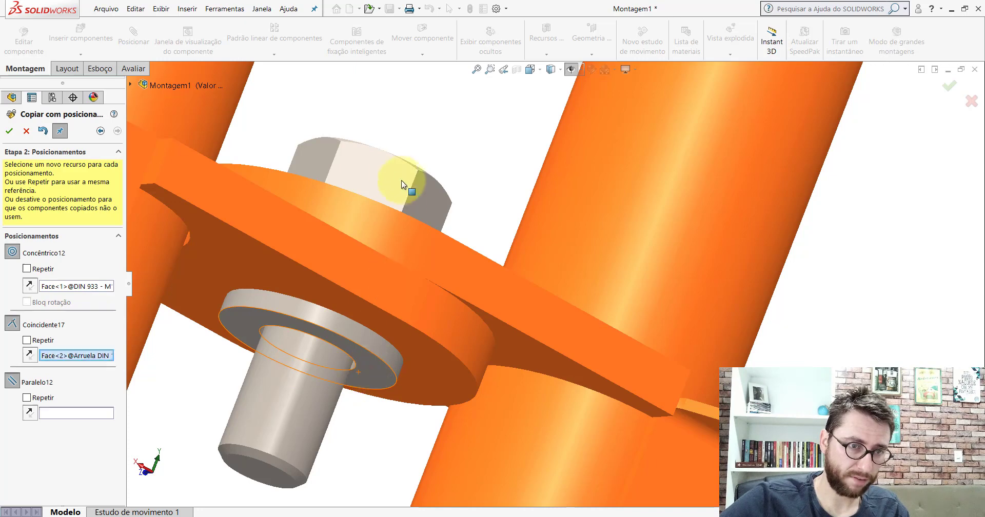
left_click(378, 165)
left_click(9, 130)
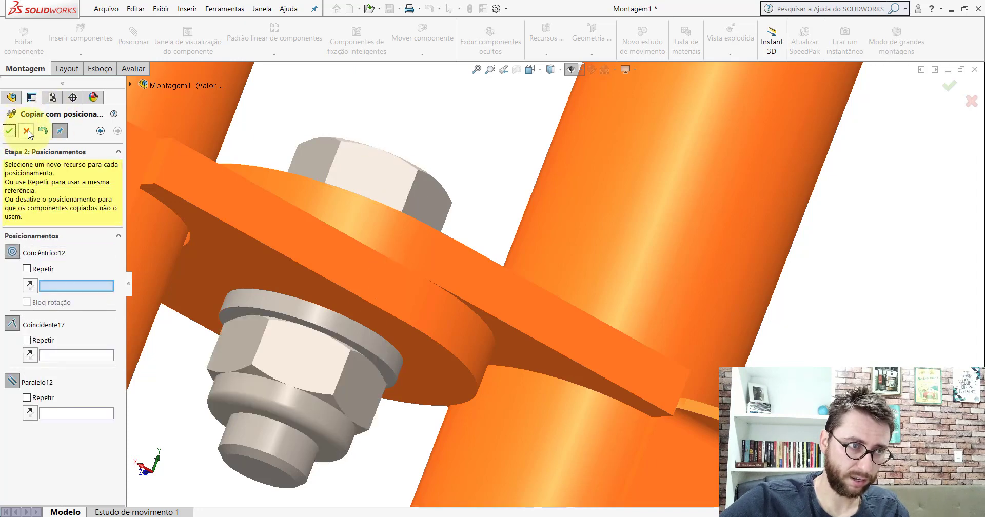
left_click(10, 131)
- Set the isometric view and examine the bolts, washers and nuts on the gate's three hinges and the latch tab opposite them
left_click(535, 70)
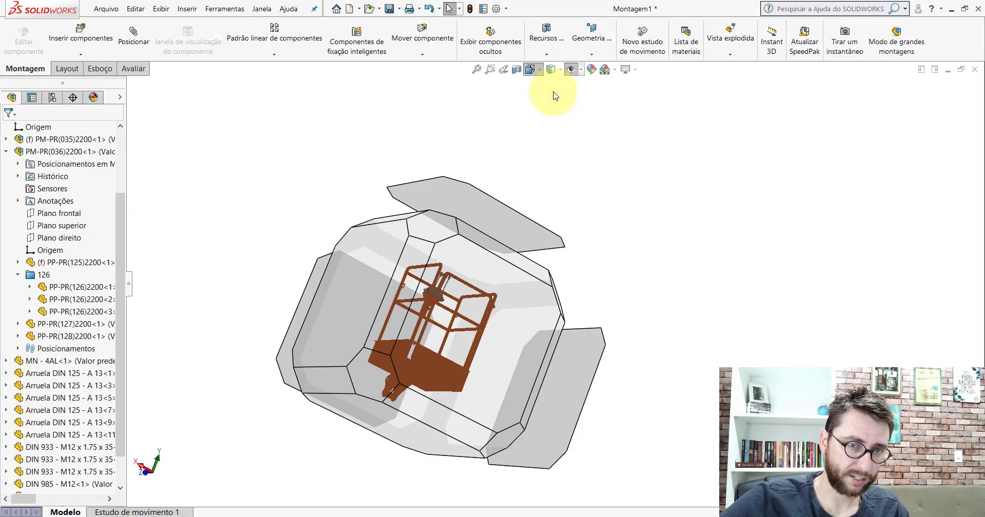
left_click(587, 99)
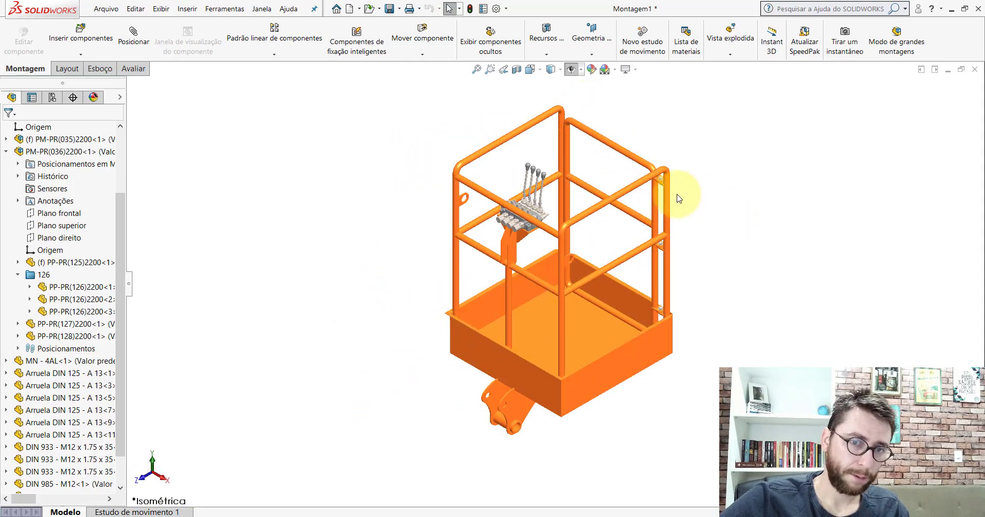
scroll(644, 212, "down", 6)
middle_click_drag(584, 201, 465, 190)
scroll(648, 212, "up", 1)
middle_click_drag(648, 213, 609, 255)
scroll(528, 282, "down", 2)
scroll(441, 282, "down", 2)
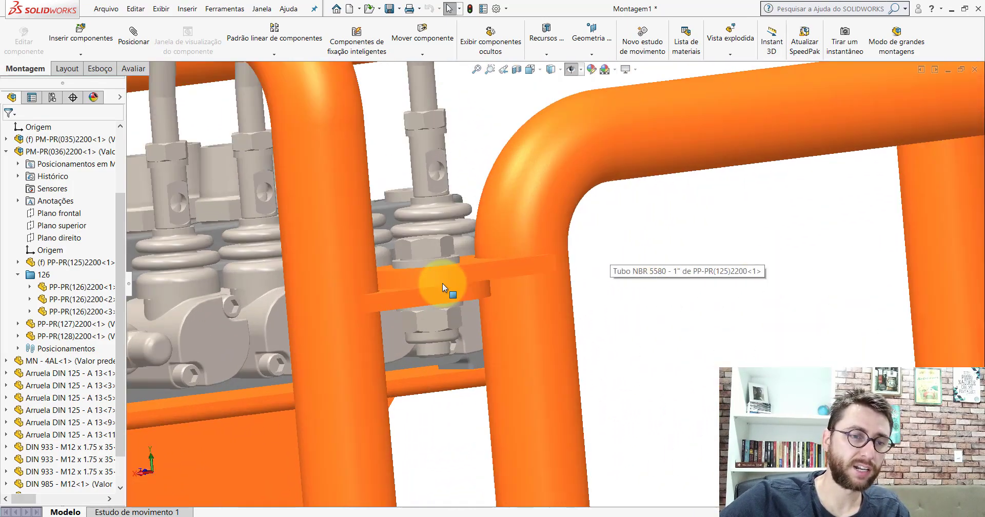
scroll(363, 315, "down", 2)
scroll(493, 245, "down", 2)
scroll(516, 264, "up", 3)
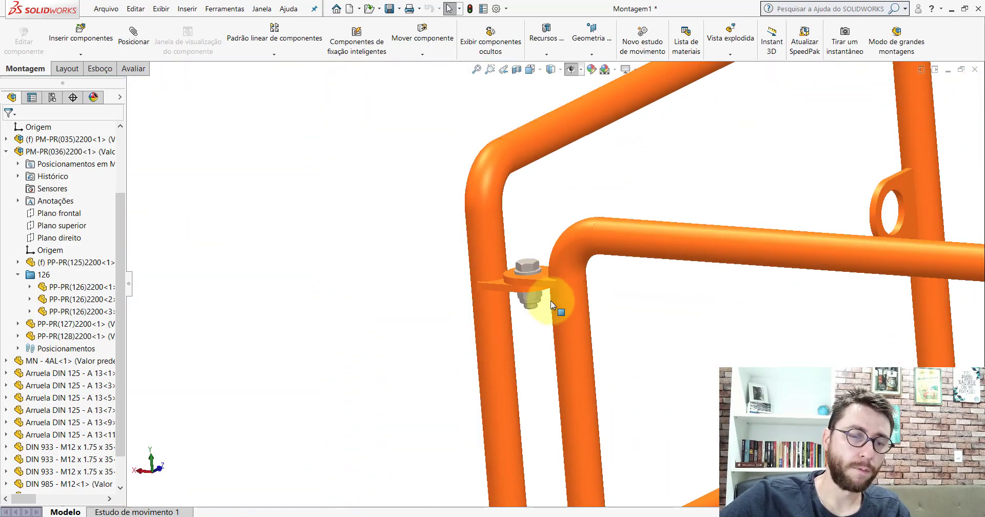
scroll(558, 306, "down", 3)
scroll(561, 318, "up", 4)
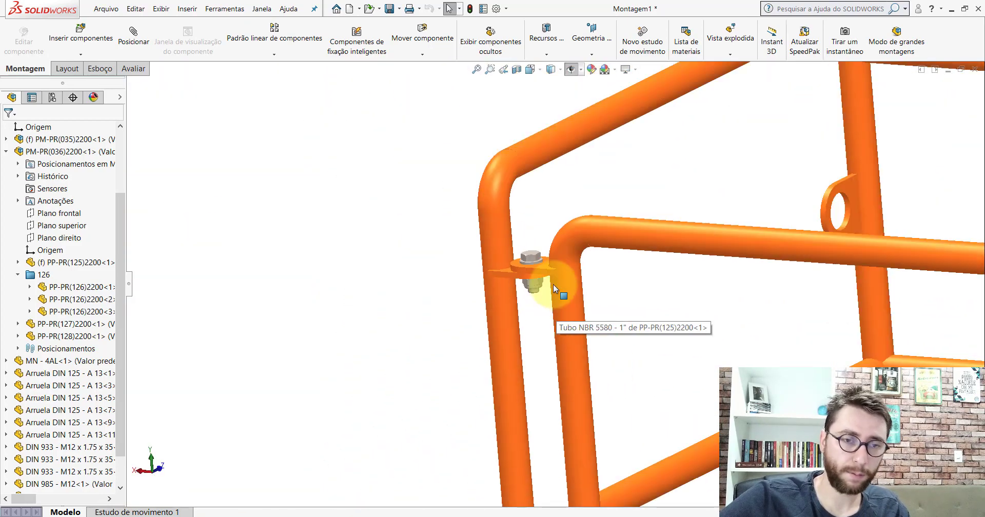
scroll(553, 285, "down", 3)
scroll(554, 282, "up", 5)
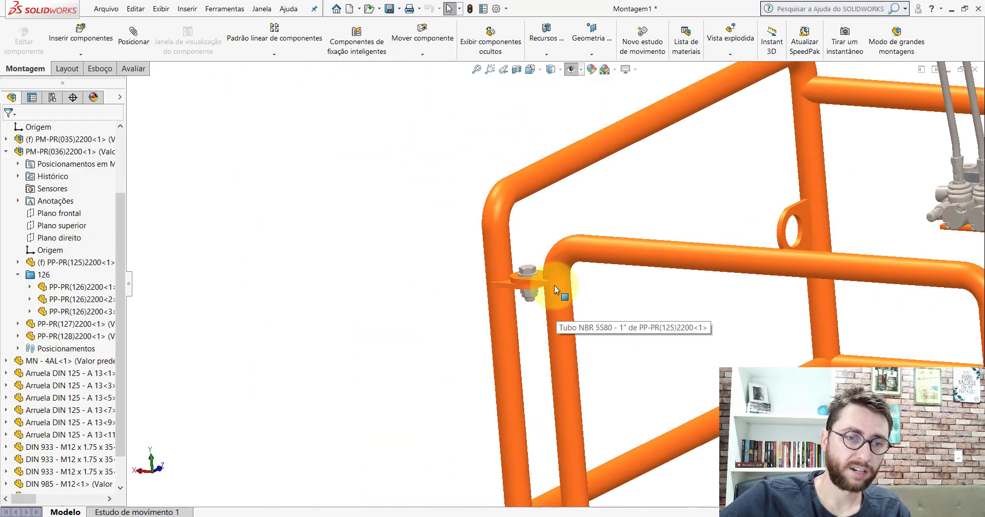
scroll(567, 294, "down", 2)
scroll(567, 294, "down", 4)
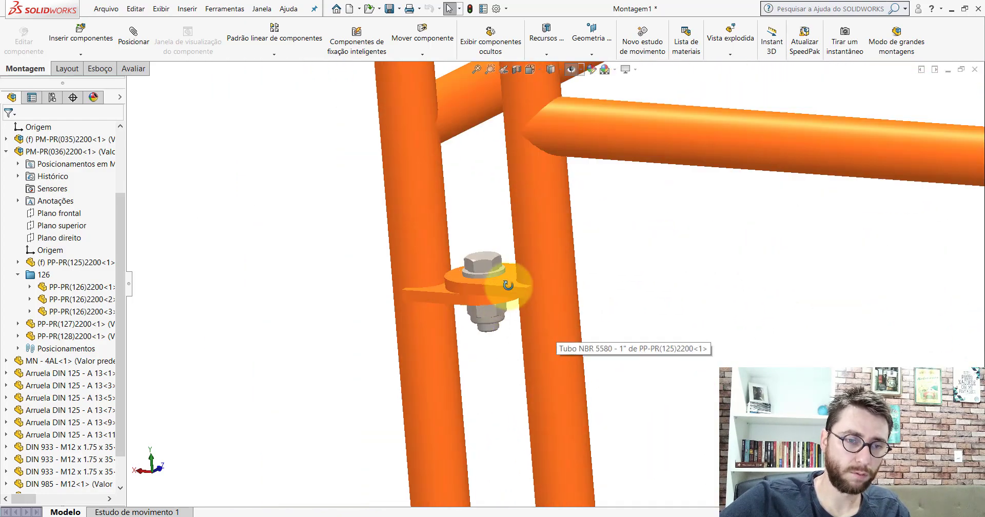
scroll(572, 307, "up", 1)
scroll(555, 258, "up", 5)
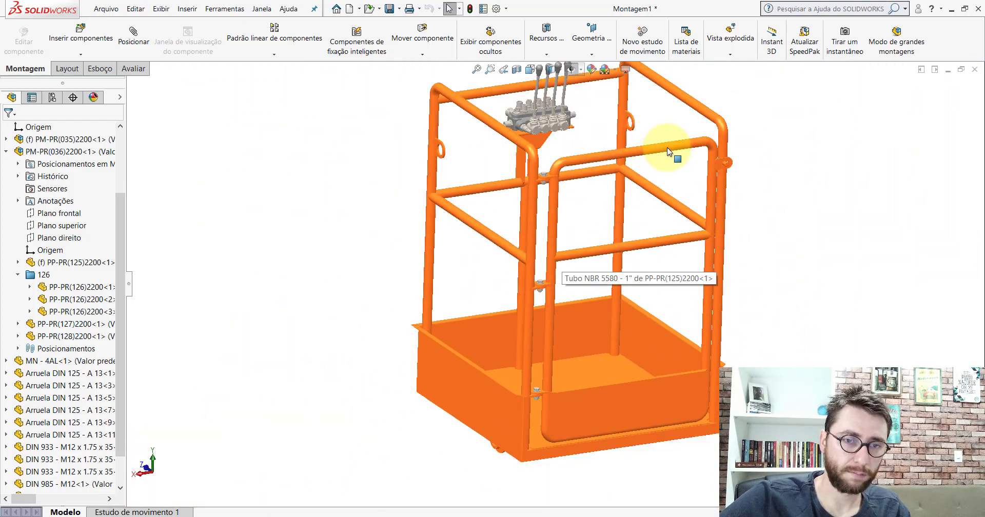
left_click_drag(667, 149, 682, 176)
scroll(657, 212, "up", 3)
scroll(533, 303, "down", 5)
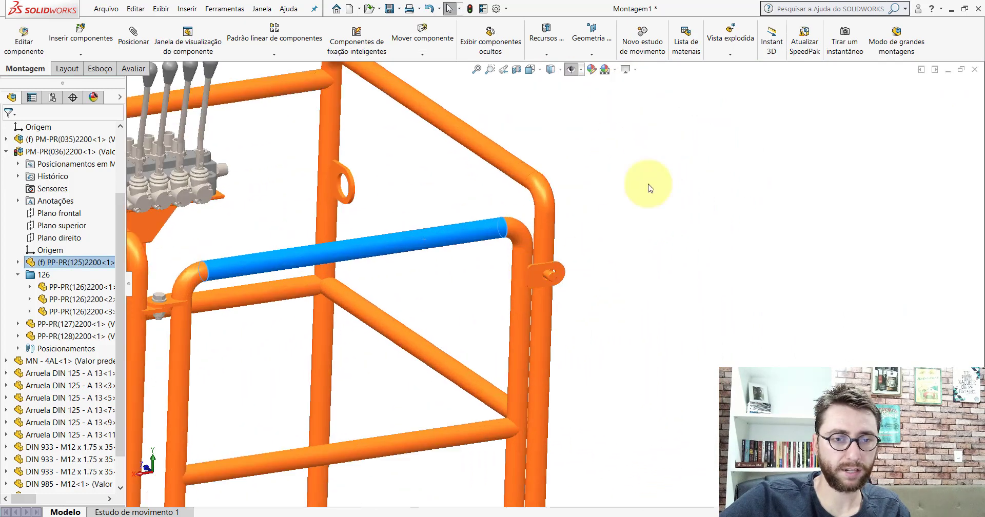
left_click(651, 184)
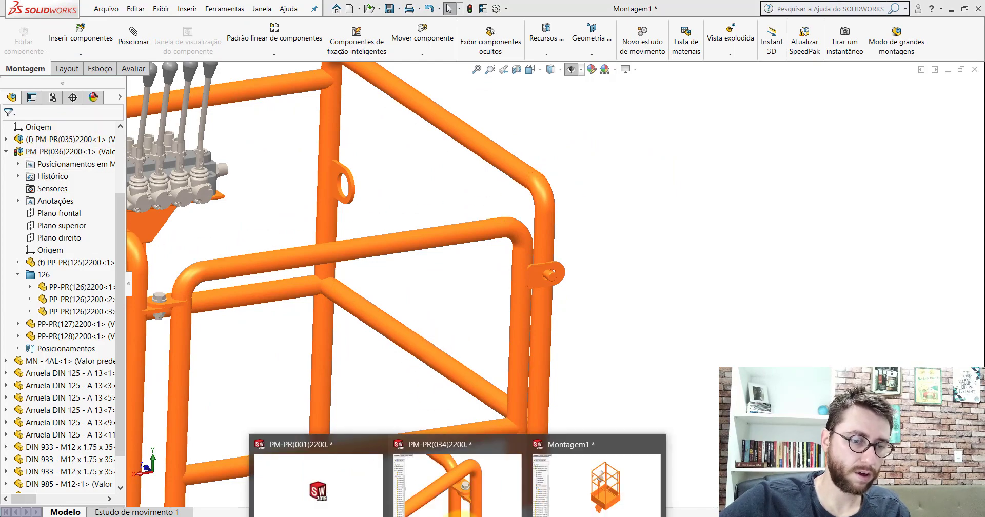
- Switch to the PM-PR(034)2200 assembly and identify the ring pin component fitted at the gate's latch tab
left_click(458, 477)
scroll(533, 254, "up", 8)
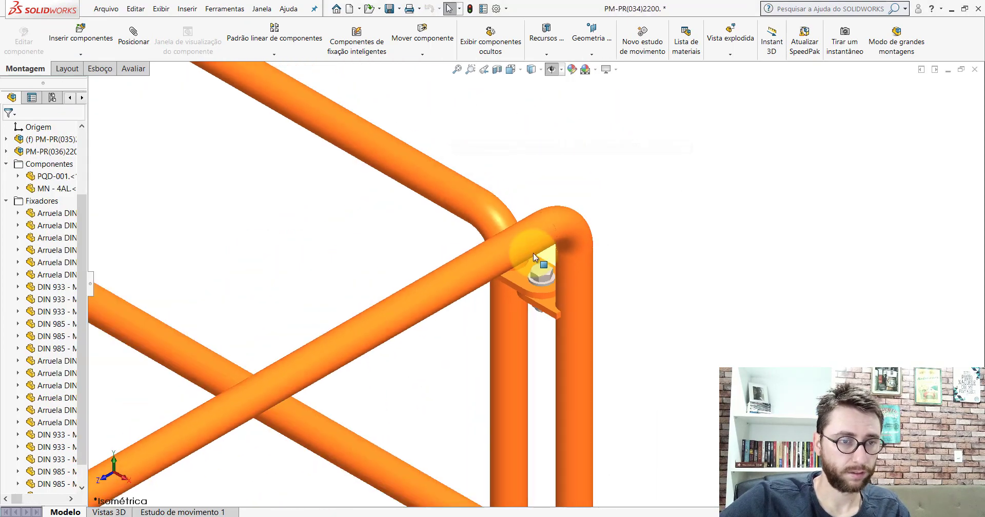
scroll(416, 216, "down", 3)
middle_click_drag(423, 195, 332, 223)
scroll(497, 231, "down", 5)
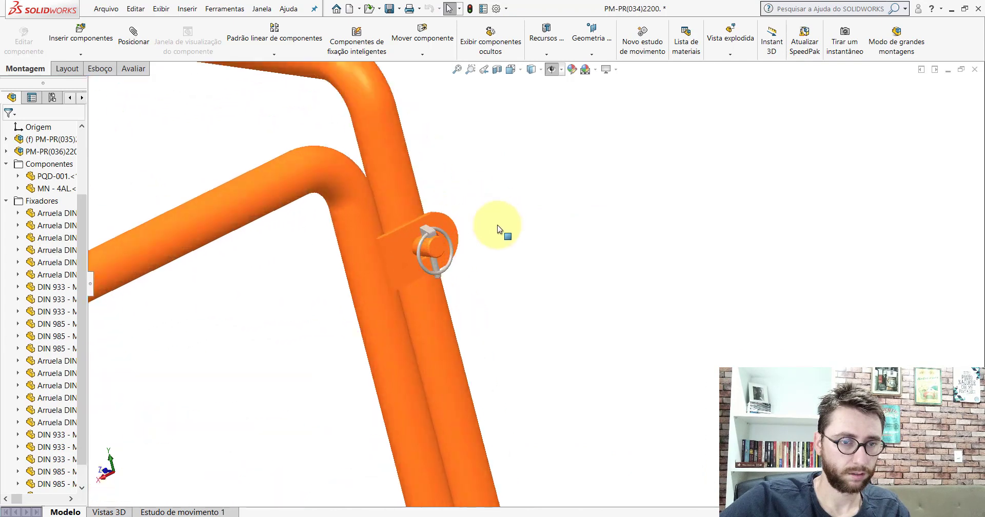
left_click(415, 259)
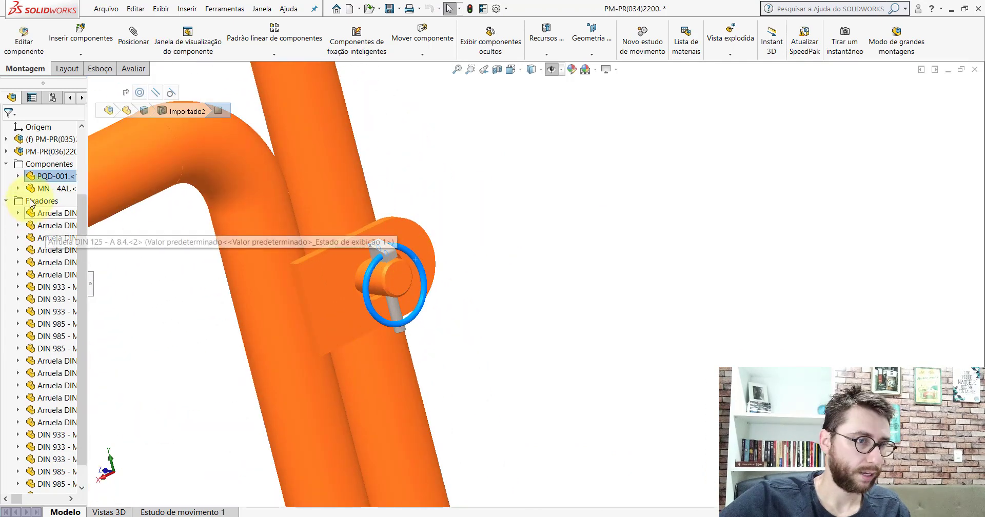
left_click(565, 173)
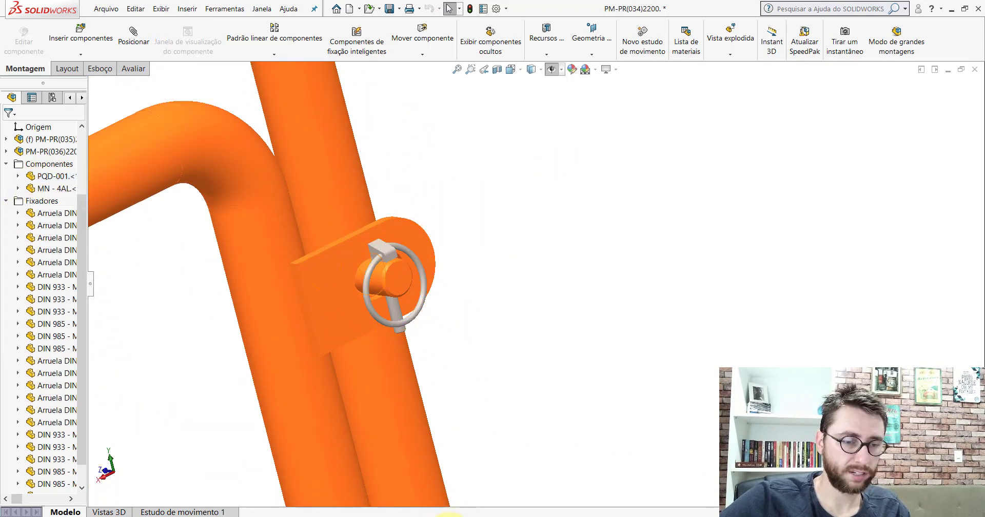
- Return to Montagem1 and look through the Componentes folder for the latch pin part, inserting nothing
mouse_move(456, 515)
left_click(569, 473)
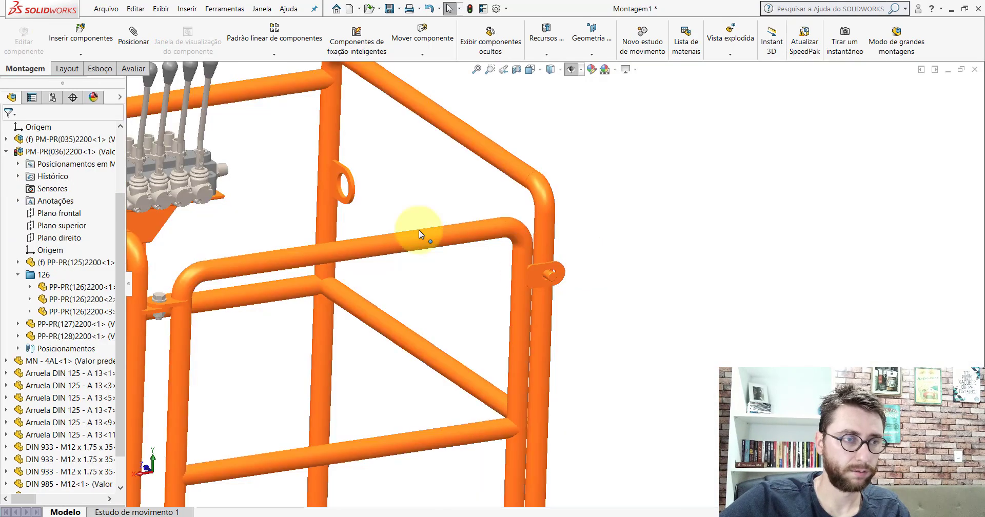
left_click(72, 29)
left_click(52, 361)
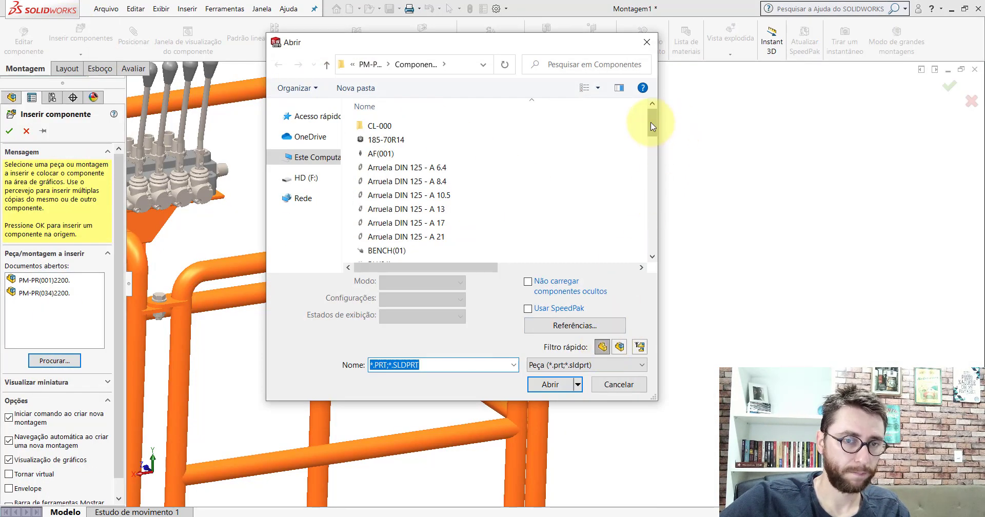
left_click_drag(651, 122, 675, 271)
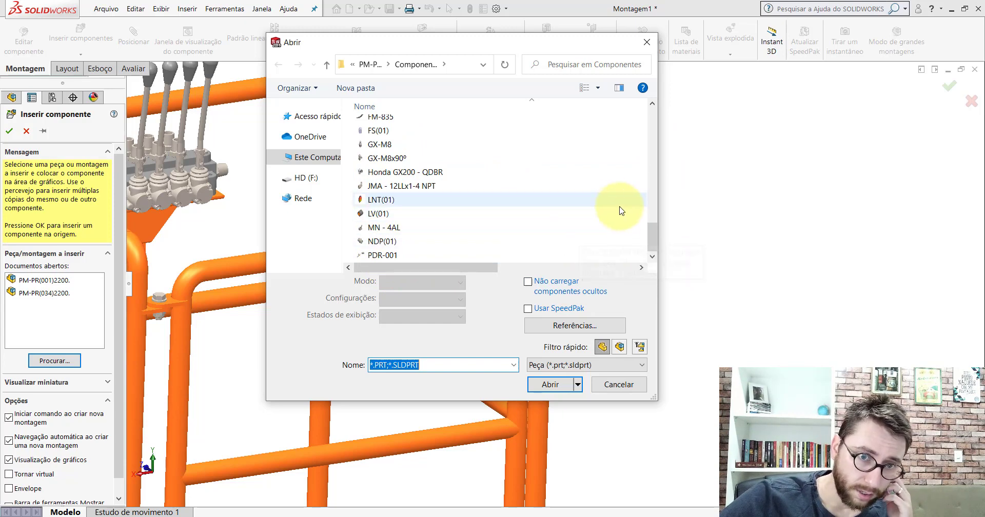
left_click_drag(656, 234, 645, 104)
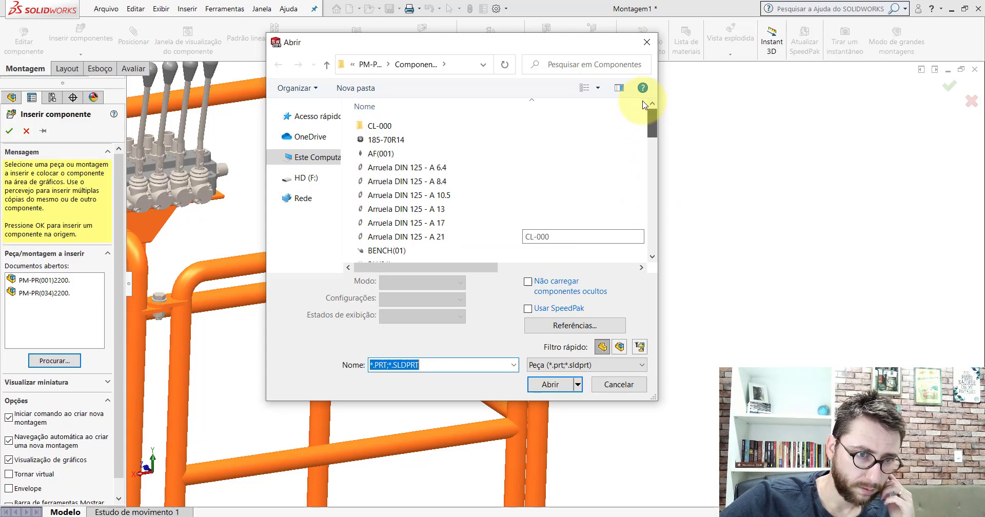
left_click_drag(645, 104, 666, 248)
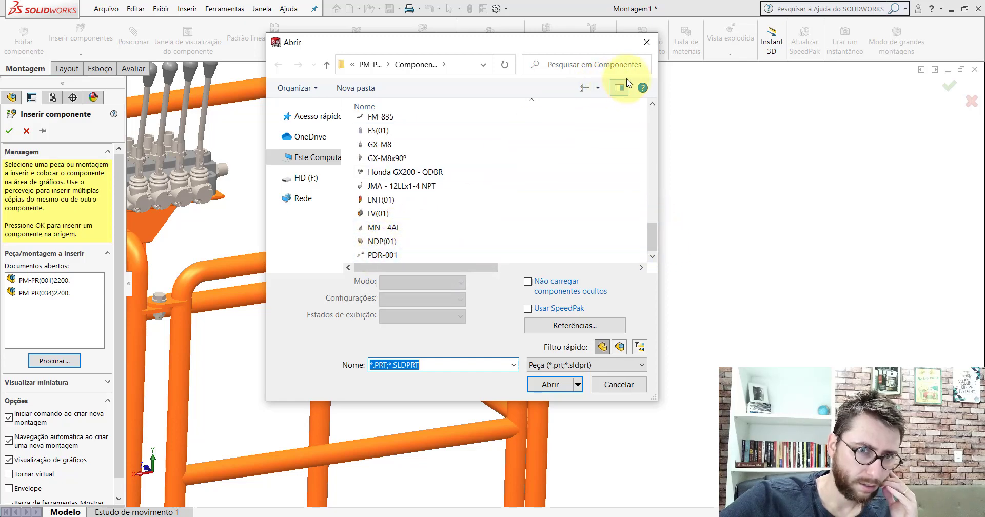
left_click(646, 43)
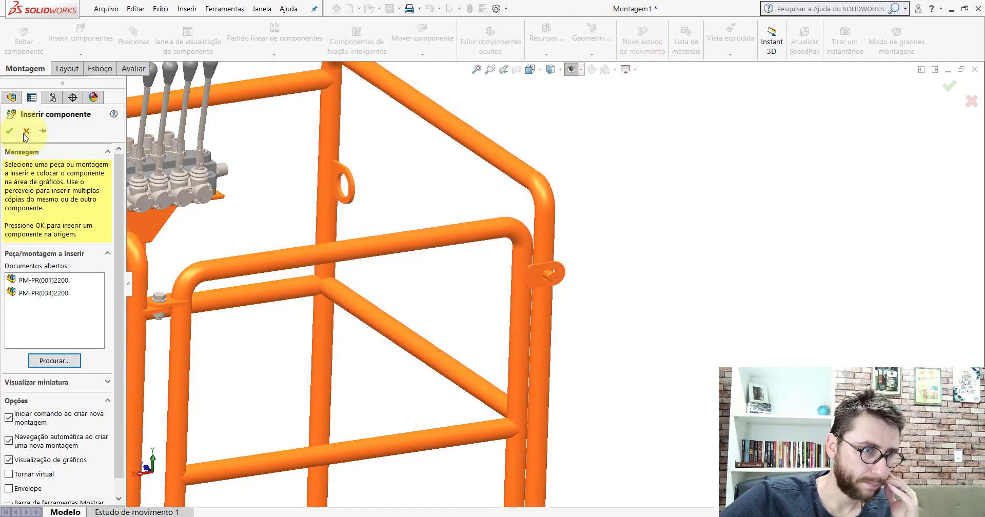
left_click(26, 131)
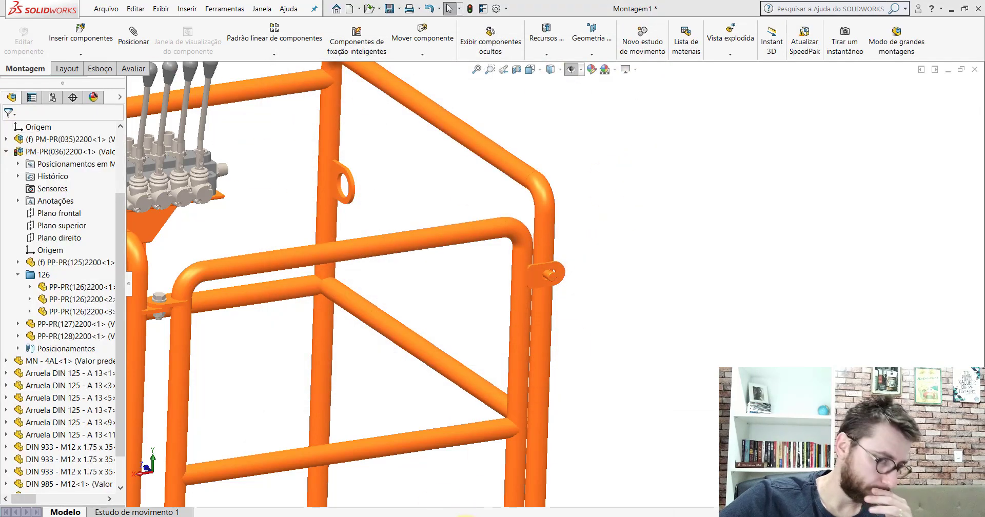
- Switch to PM-PR(034)2200, select the ring pin at the gate's latch tab to check which component it is, and return to Montagem1
mouse_move(464, 515)
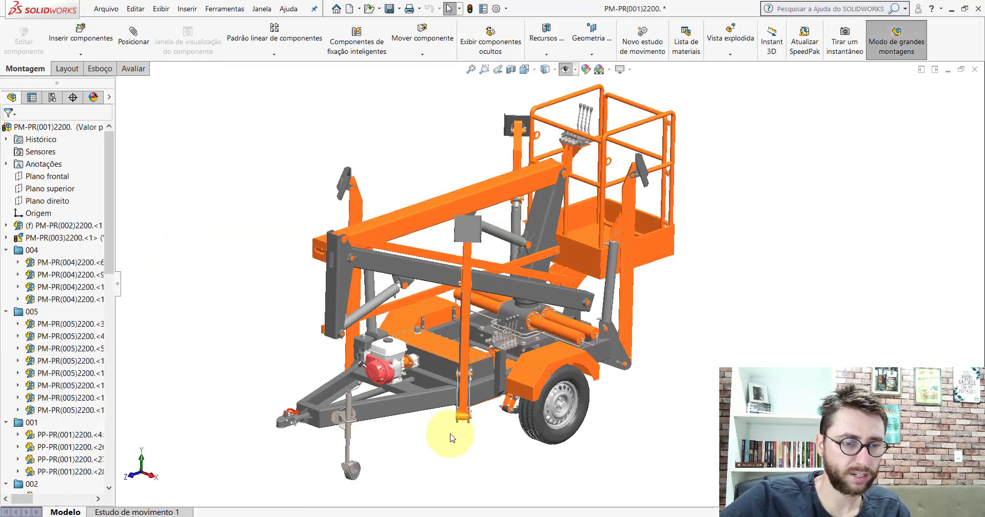
left_click(452, 475)
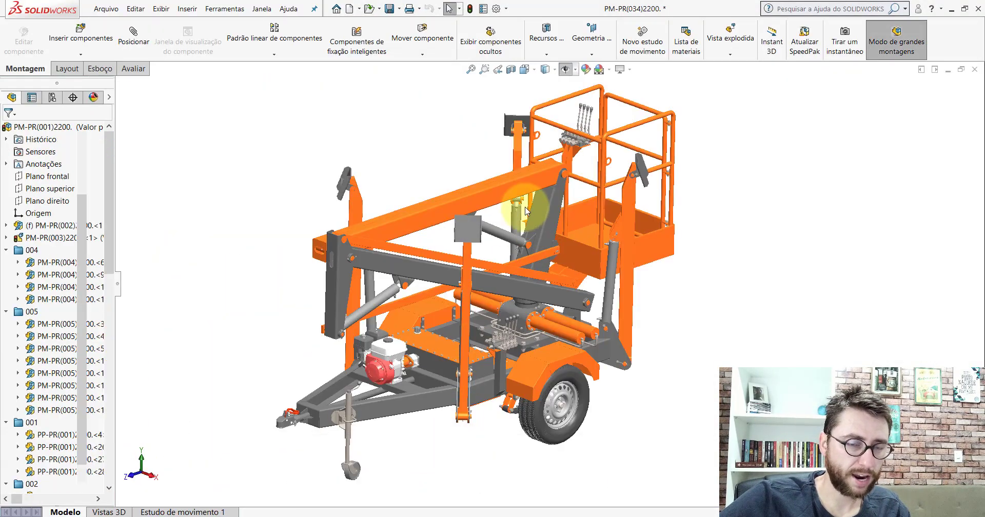
left_click(387, 250)
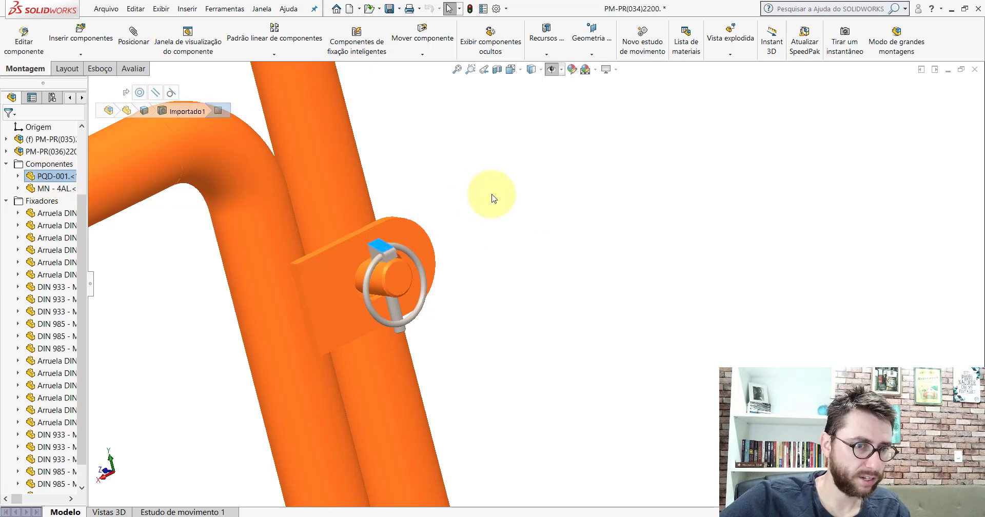
left_click(493, 198)
mouse_move(454, 516)
left_click(592, 483)
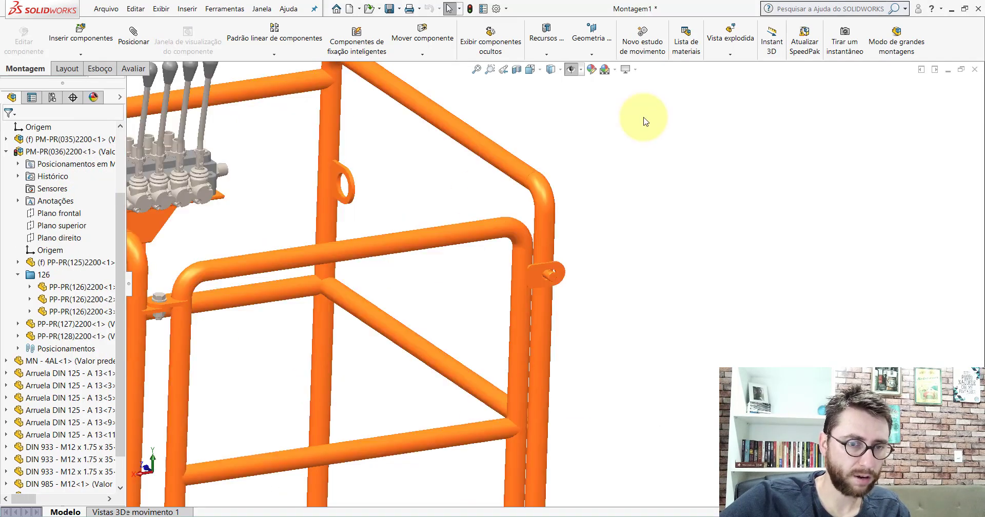
- Start inserting a part into Montagem1 and browse PM-PR(001)2200's Componentes folder for the latch pin
left_click(103, 36)
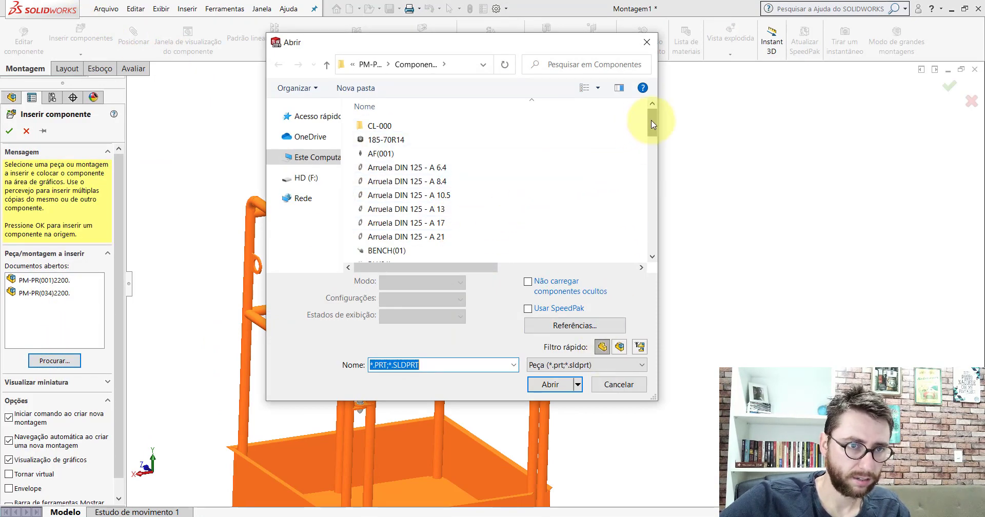
left_click(274, 117)
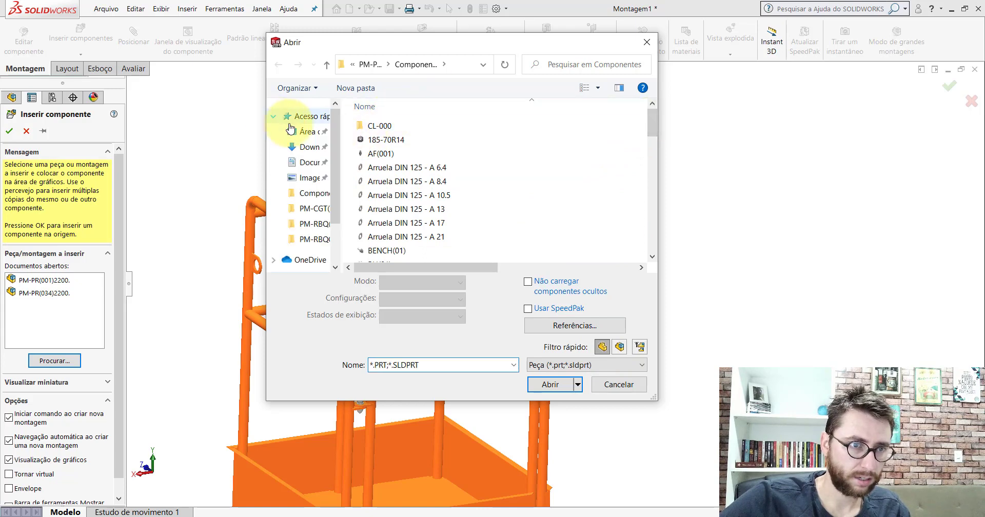
left_click(274, 118)
double_click(396, 109)
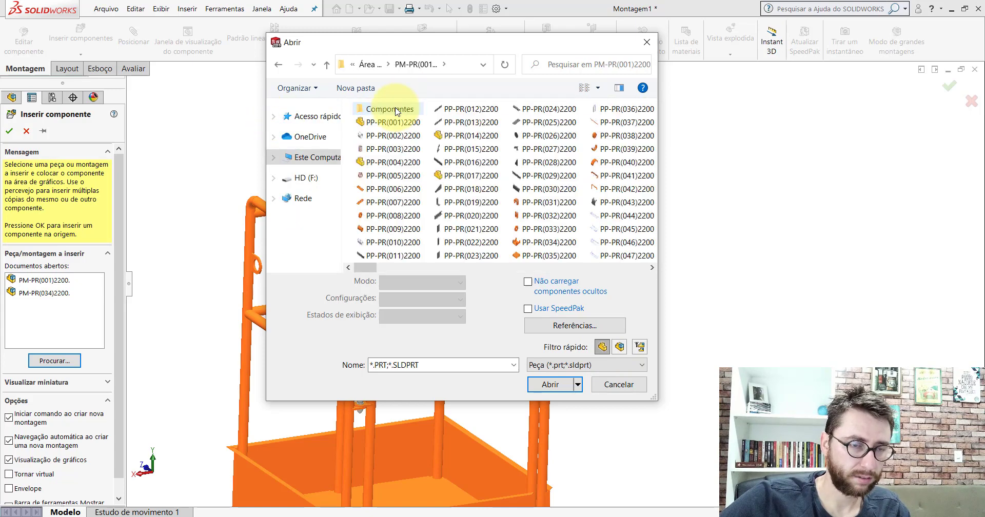
double_click(390, 110)
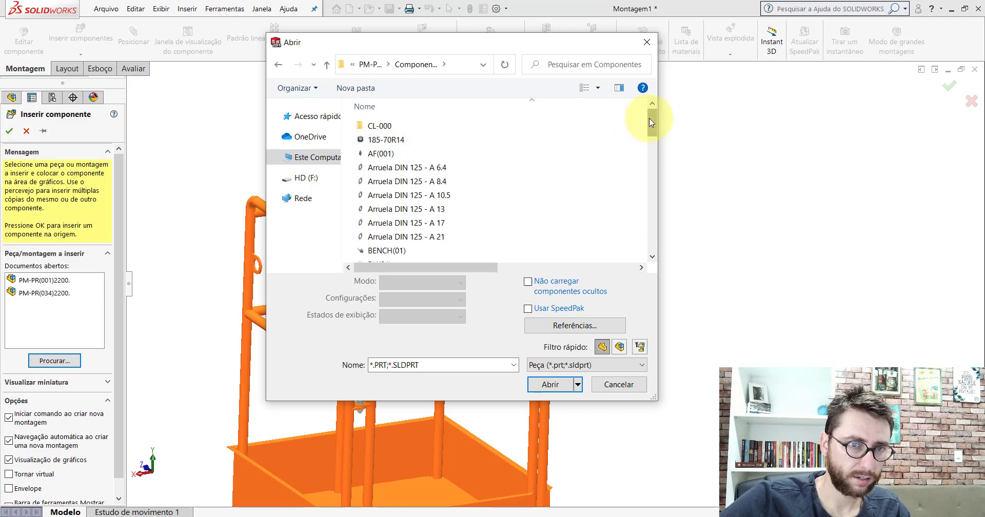
left_click_drag(653, 125, 651, 138)
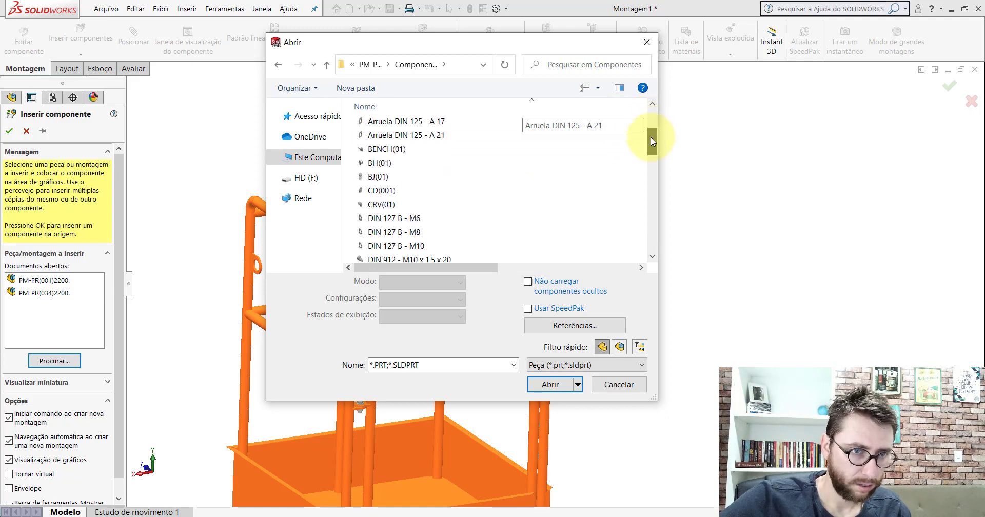
- Look through the Componentes parts as extra large icons, return the folder to list view, and cancel the component insertion
right_click(573, 152)
mouse_move(721, 152)
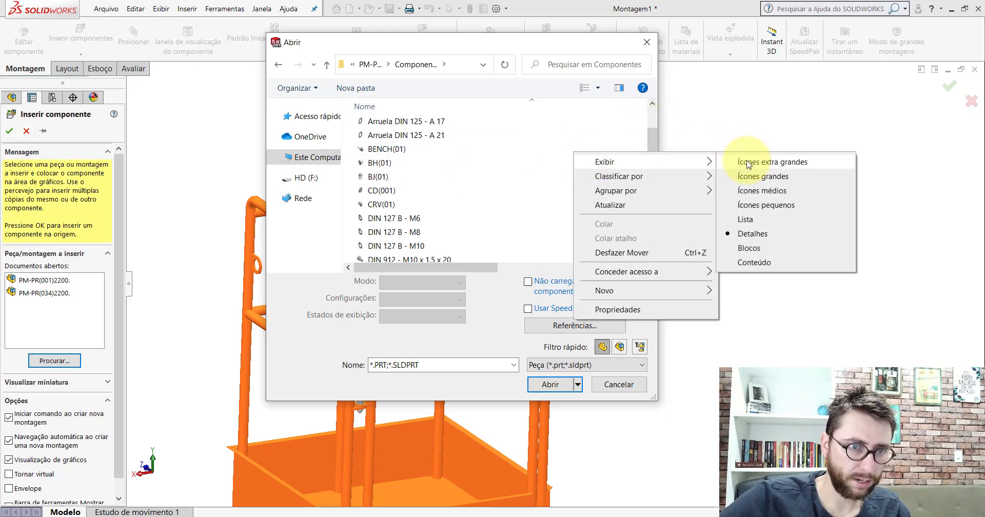
left_click(772, 162)
double_click(597, 47)
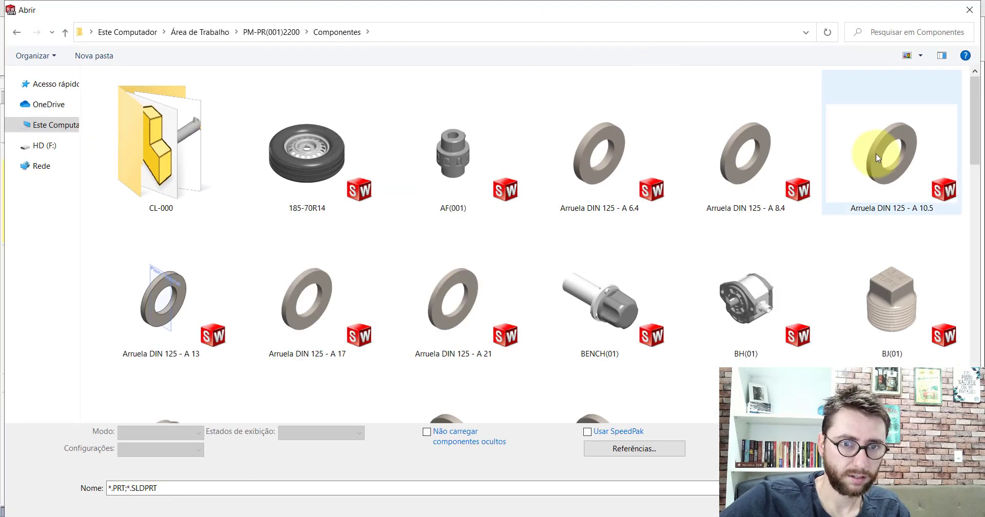
left_click_drag(975, 96, 979, 359)
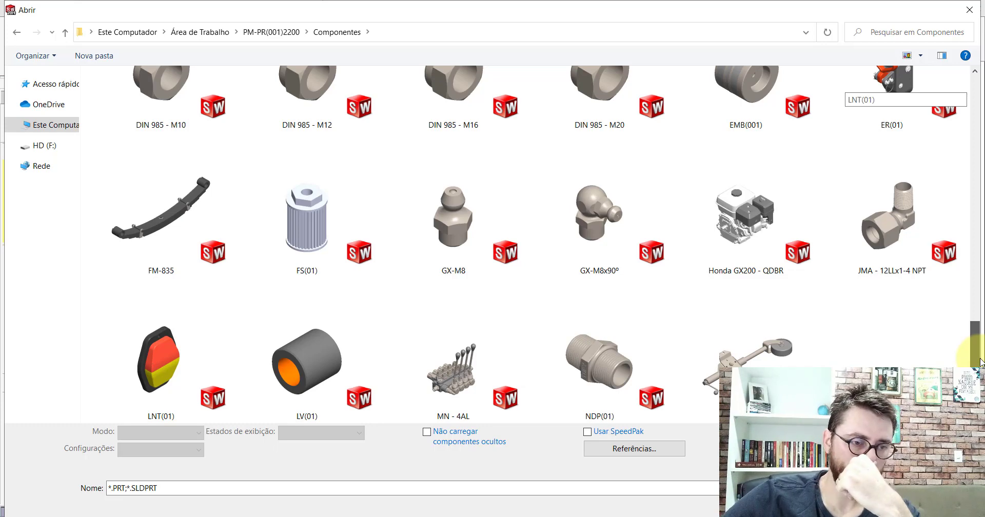
left_click_drag(979, 362, 936, 365)
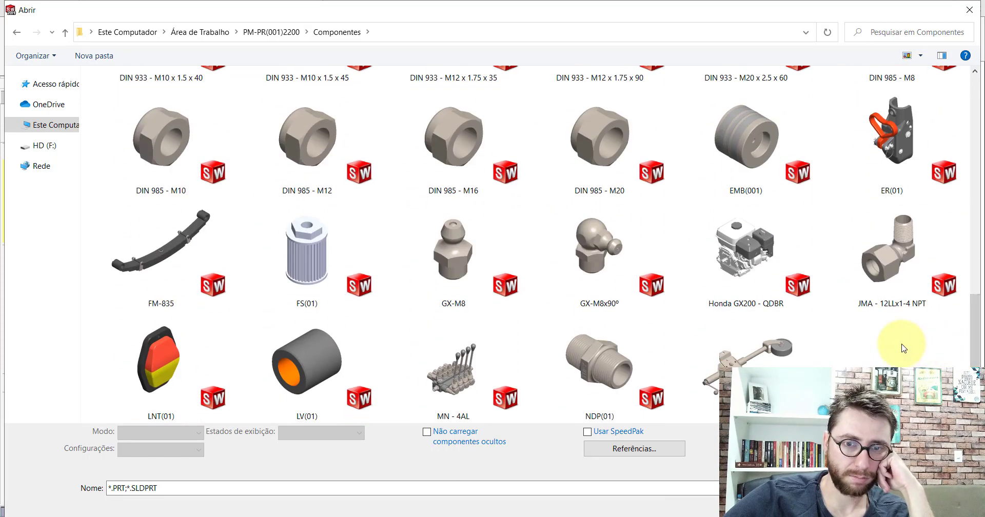
double_click(905, 10)
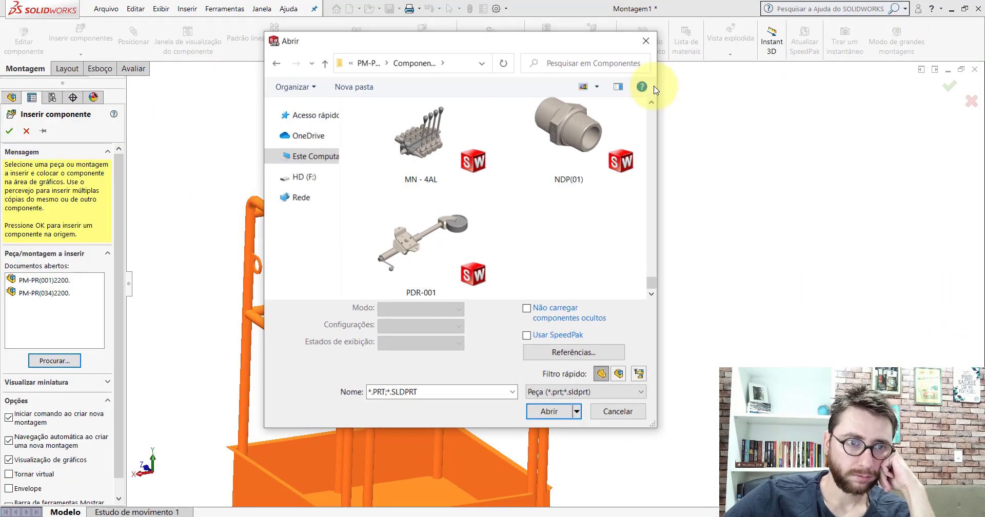
right_click(547, 235)
mouse_move(574, 241)
left_click(792, 298)
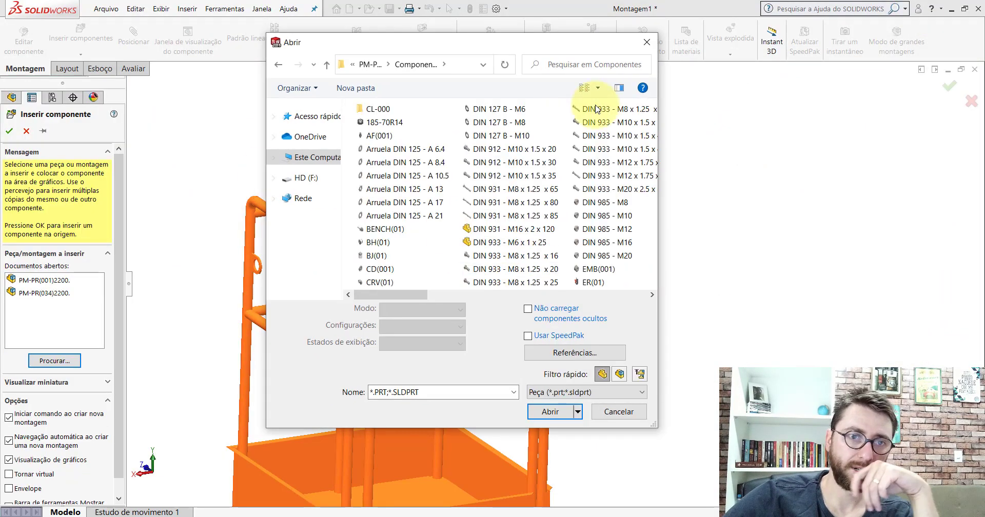
key("Escape")
left_click(26, 130)
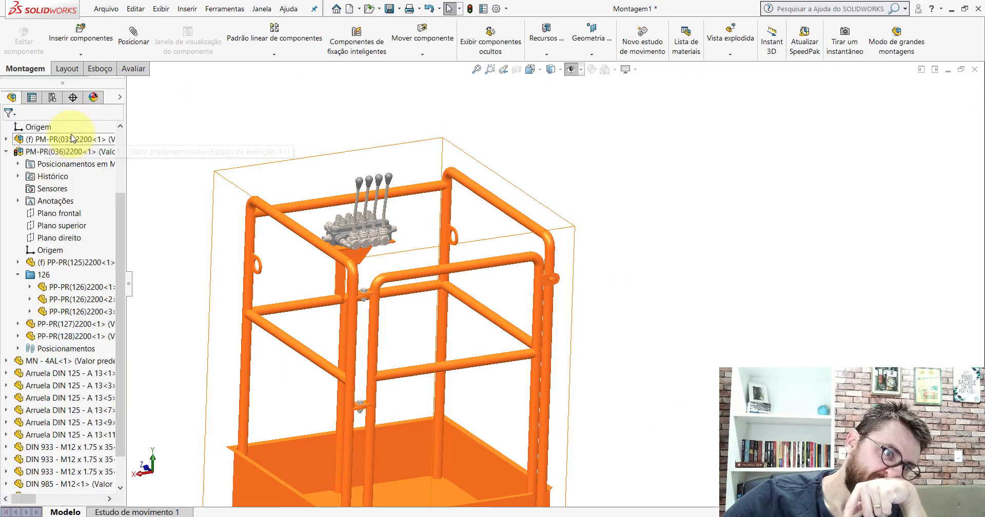
- Collapse PM-PR(036)2200 in the assembly tree and examine the mounting holes of the MN - 4AL lever valve on its bracket
left_click_drag(121, 223, 146, 115)
left_click(6, 238)
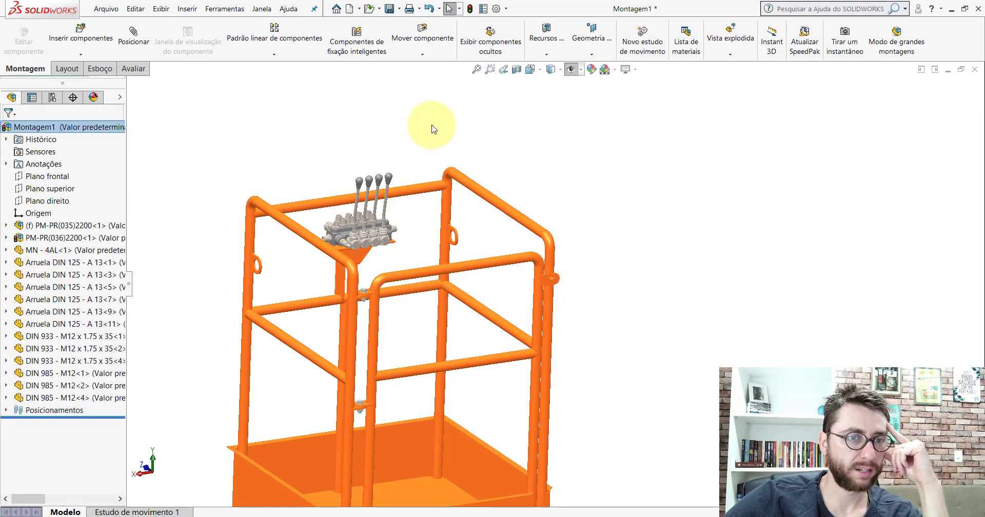
scroll(503, 210, "up", 5)
scroll(462, 264, "down", 6)
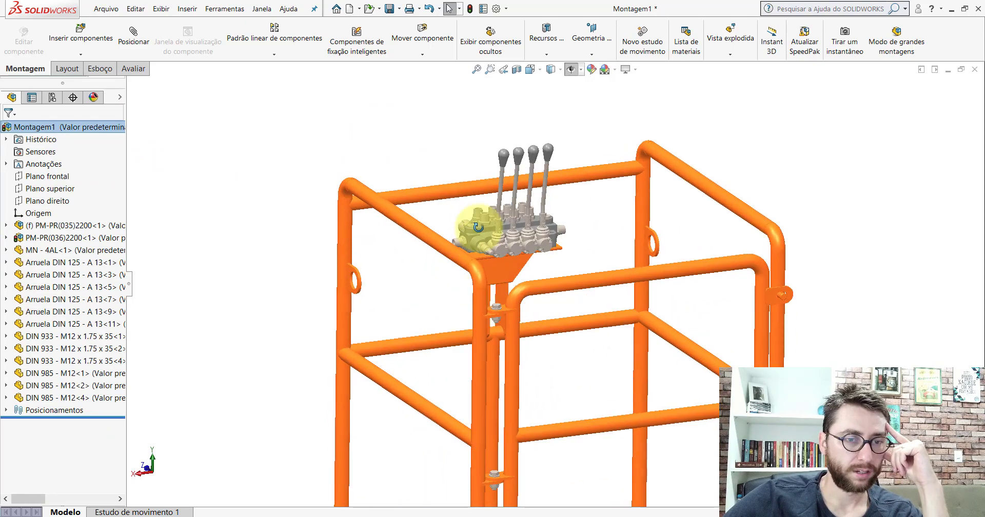
middle_click_drag(477, 256, 601, 257)
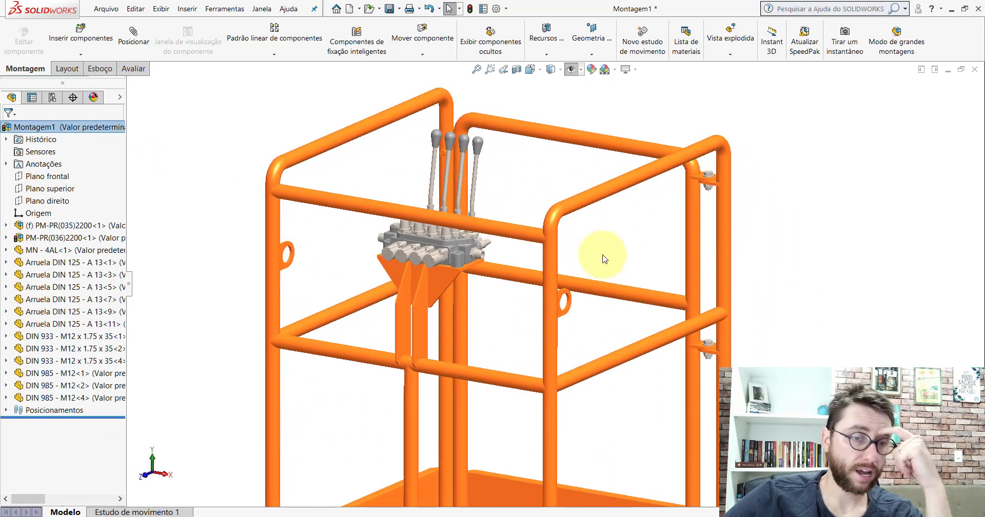
scroll(467, 285, "down", 5)
middle_click_drag(460, 208, 464, 359)
scroll(475, 198, "up", 4)
scroll(470, 221, "down", 5)
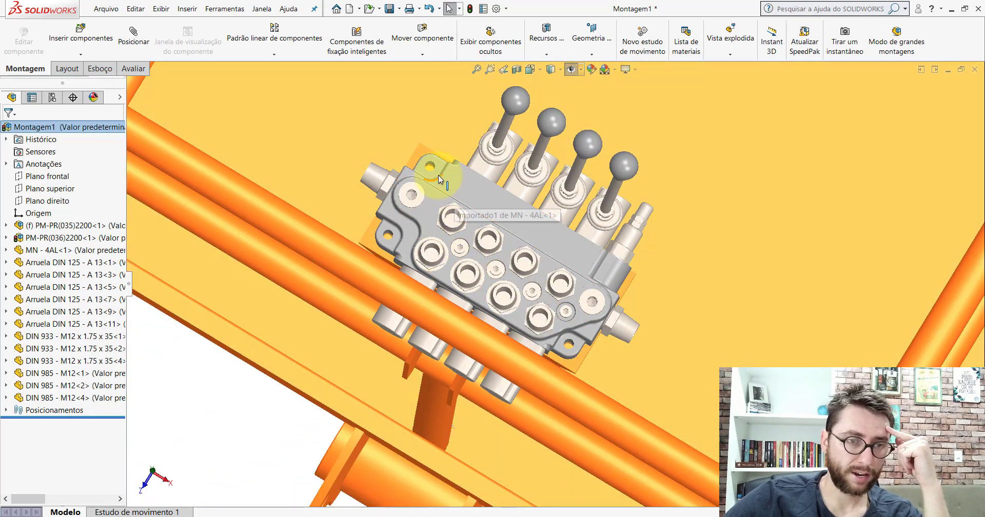
scroll(430, 171, "up", 3)
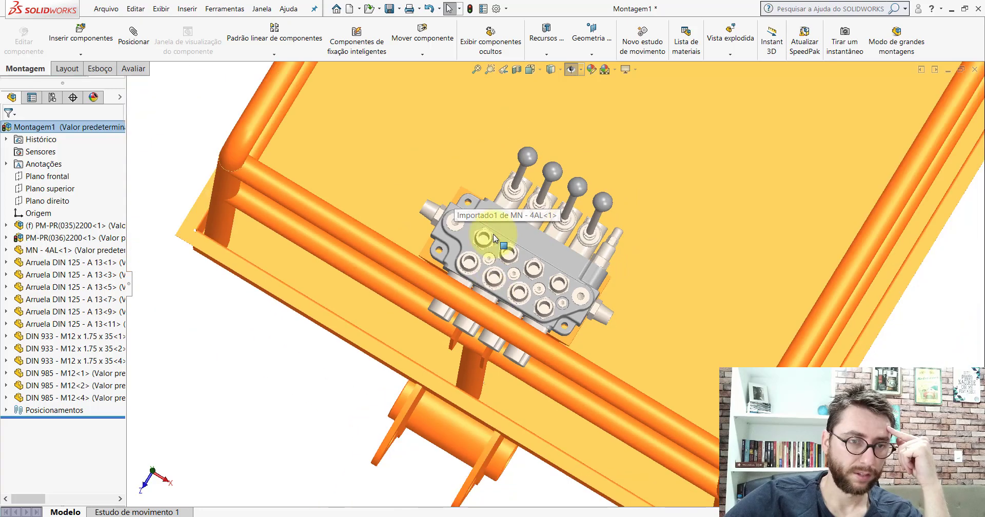
- Switch to PM-PR(034)2200 and identify the washer and hex bolt components that fasten the lever valve to its bracket
left_click(468, 516)
left_click(450, 461)
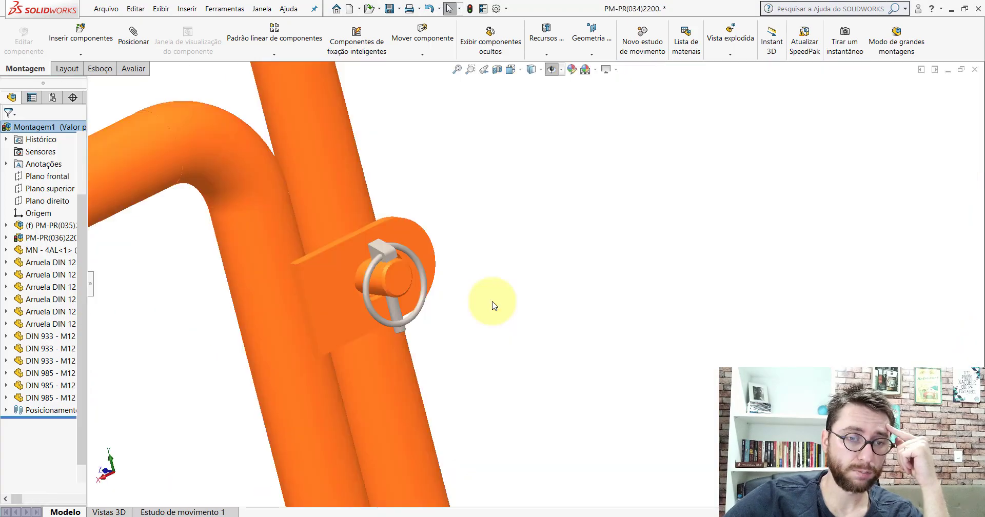
scroll(451, 275, "up", 10)
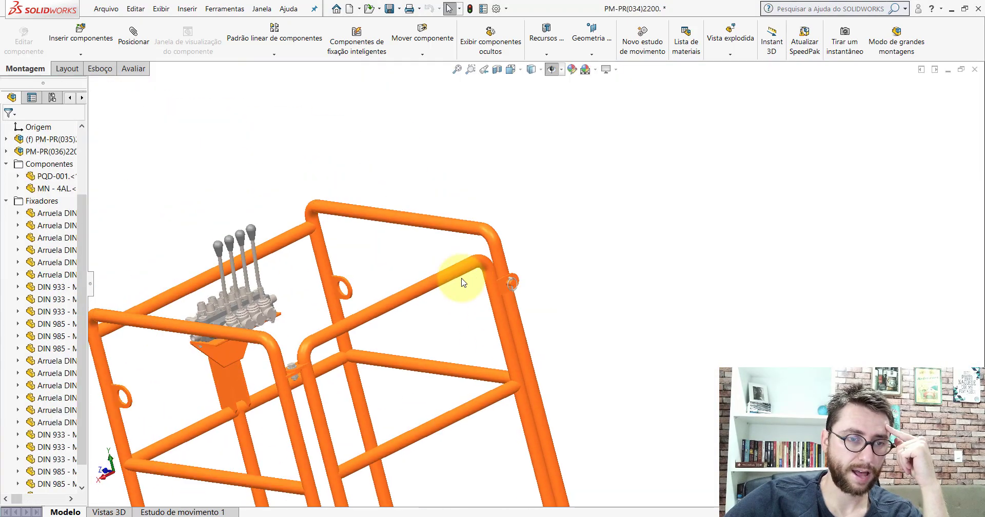
scroll(429, 320, "down", 8)
middle_click_drag(559, 198, 641, 227)
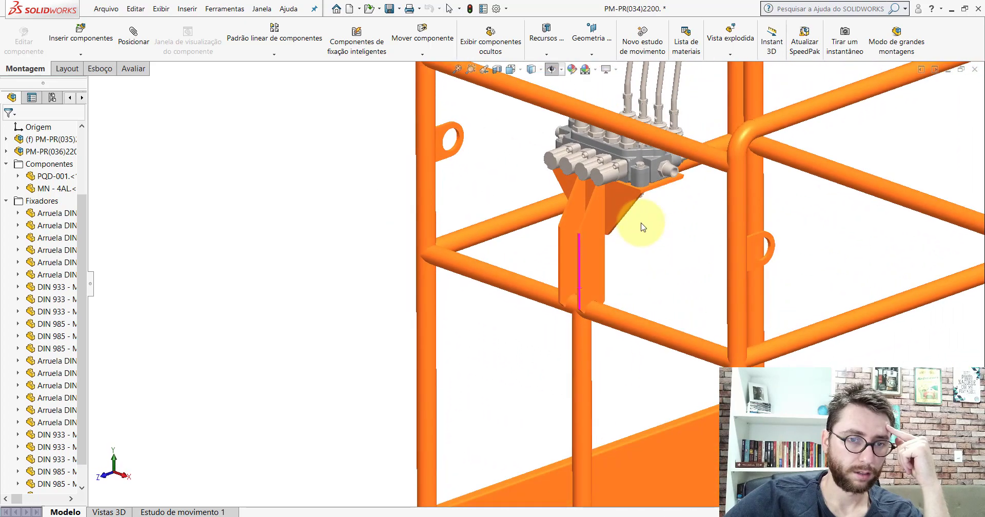
scroll(636, 221, "up", 3)
scroll(549, 257, "down", 12)
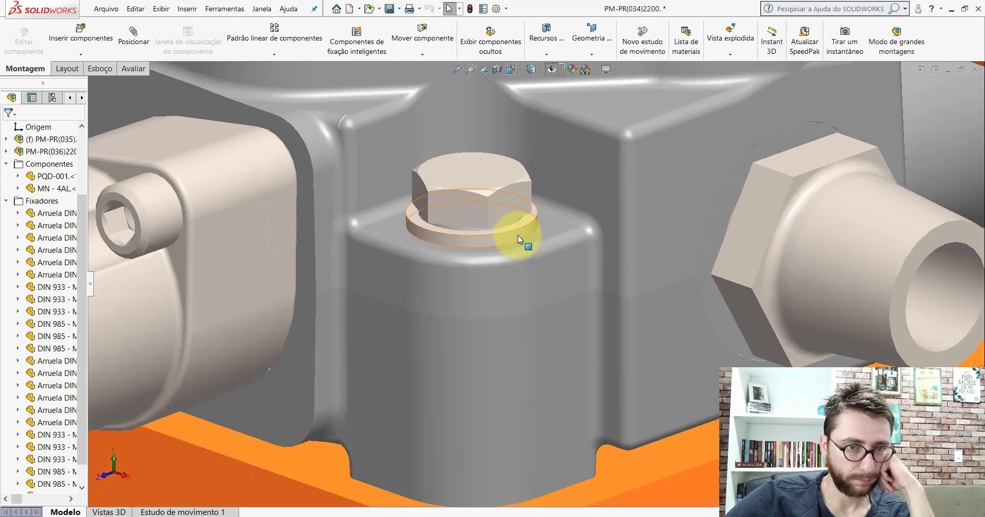
left_click(518, 234)
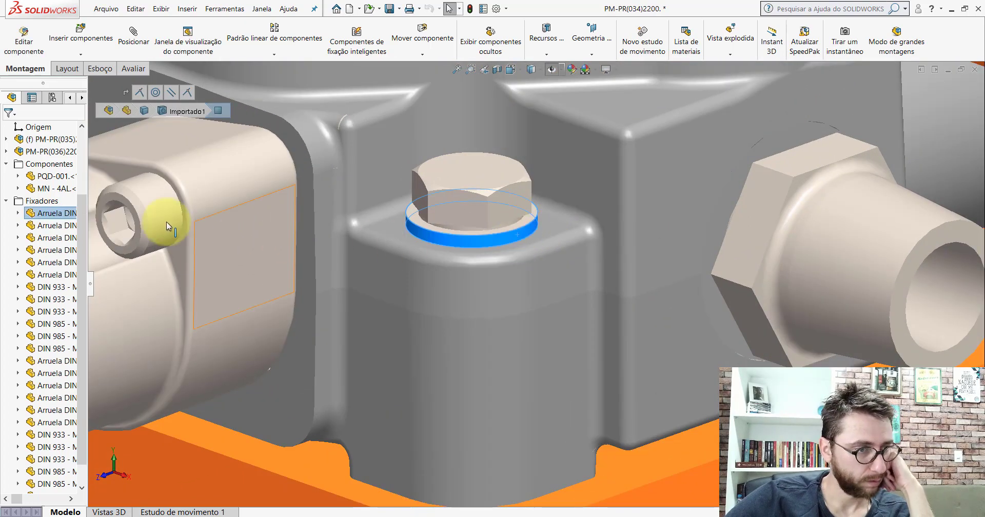
left_click_drag(90, 290, 210, 288)
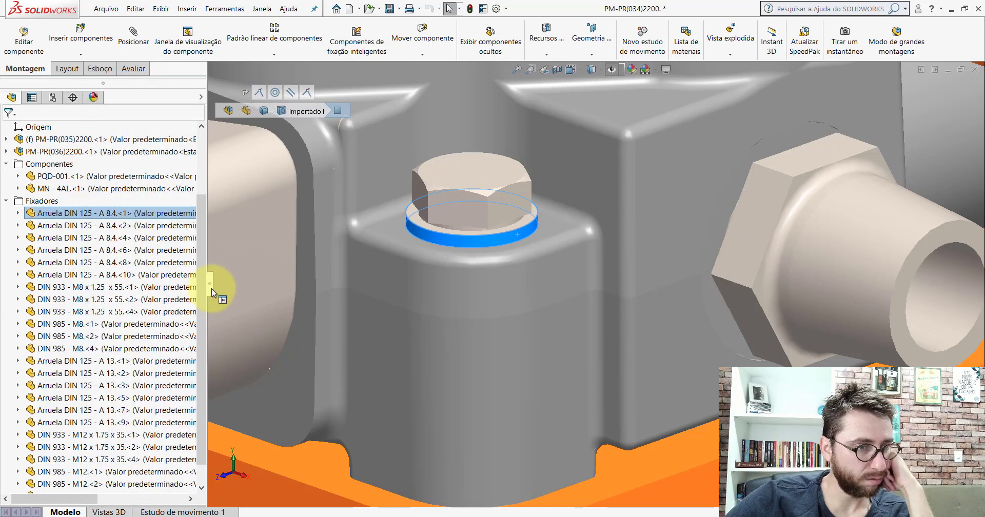
left_click(489, 178)
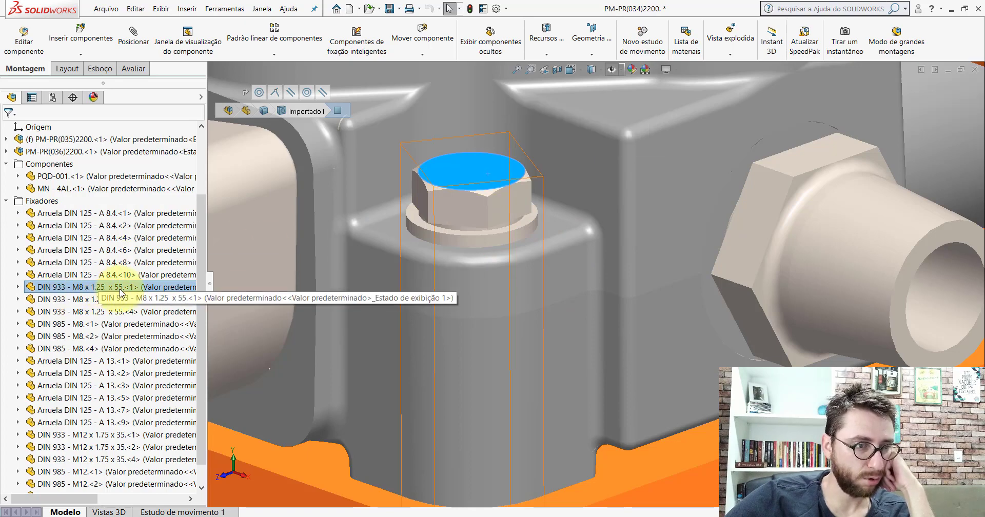
left_click_drag(208, 283, 67, 283)
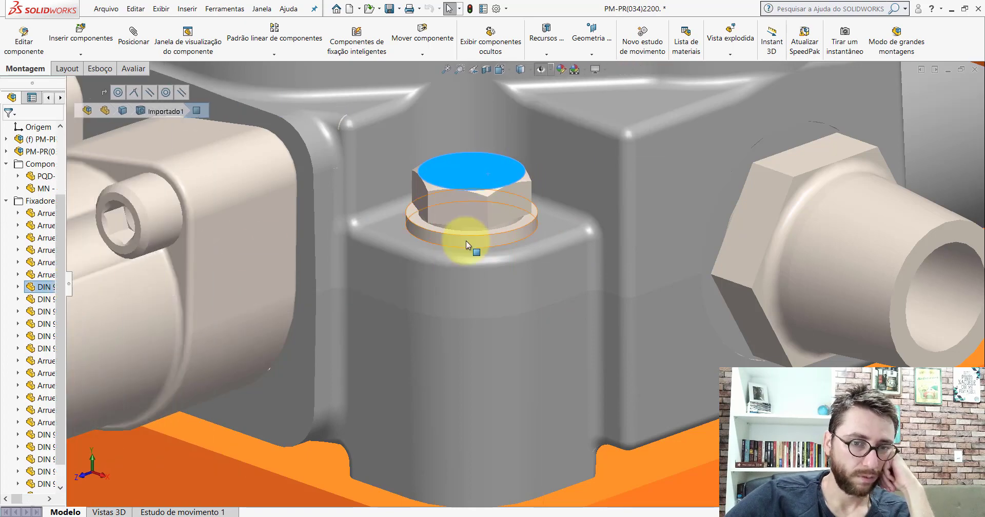
scroll(466, 245, "down", 6)
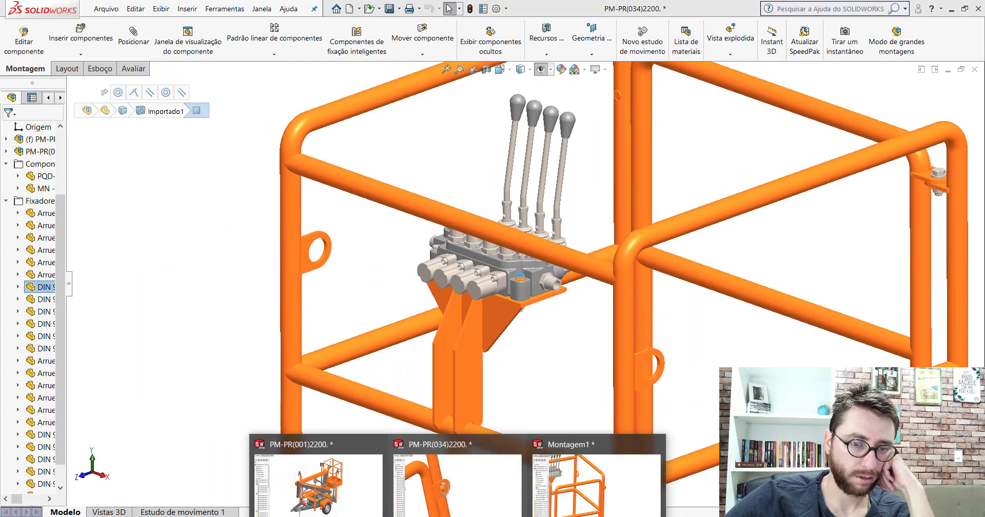
- Return to Montagem1 and isolate the MN - 4AL valve together with its support plate PP-PR(123)2200
left_click(593, 479)
middle_click_drag(547, 284, 595, 142)
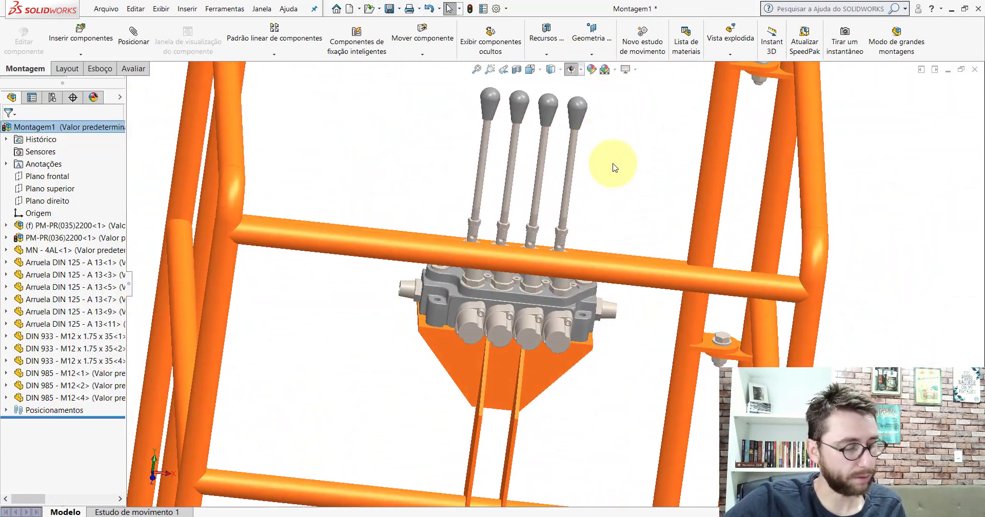
scroll(454, 342, "down", 6)
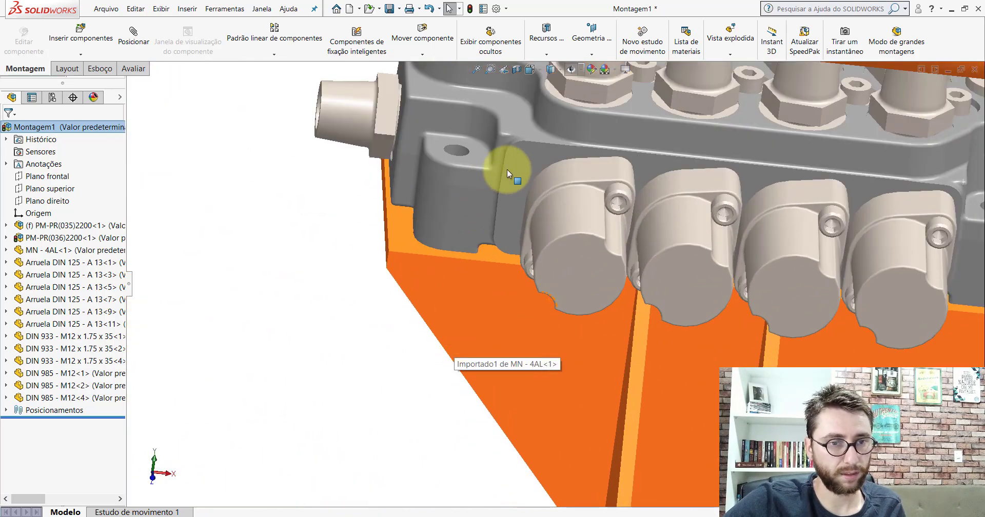
left_click(521, 156)
left_click(488, 278, "ctrl")
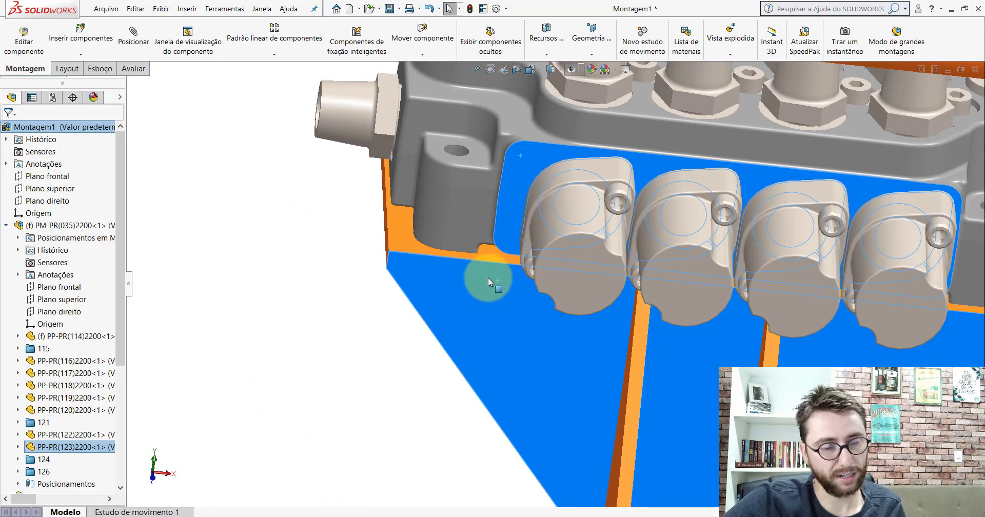
right_click(488, 278)
left_click(544, 359)
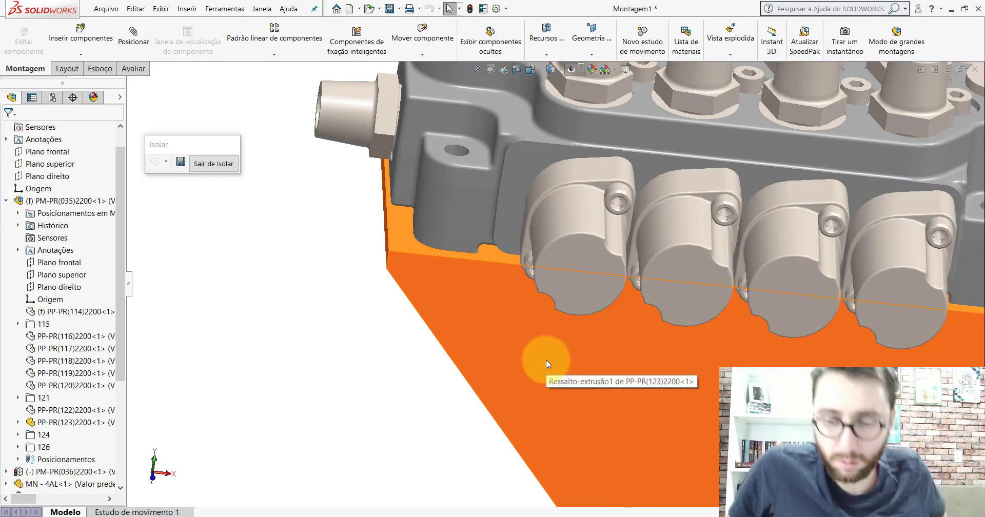
scroll(687, 313, "up", 6)
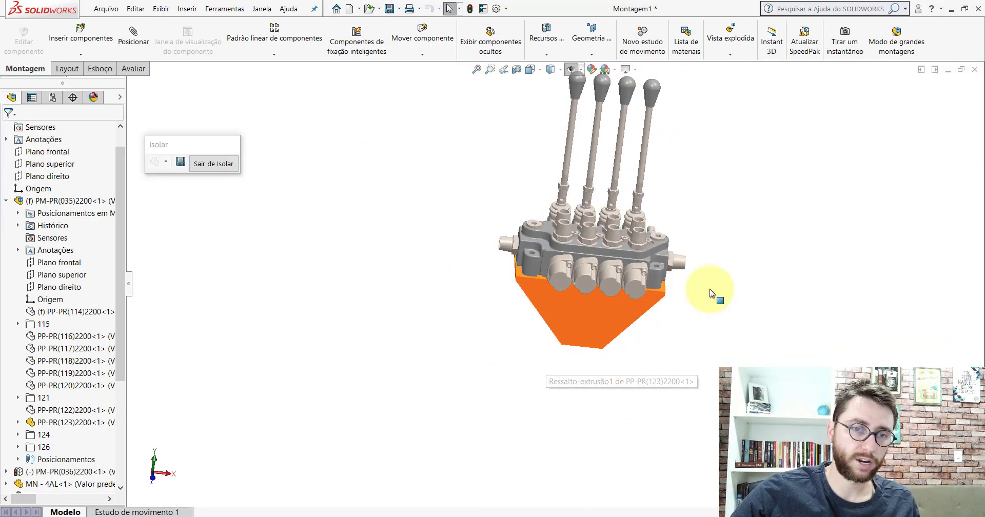
- Insert the washer Arruela DIN 125 - A 8.4 from the Componentes folder and place it near the MN - 4AL valve's corner mounting hole
left_click(530, 69)
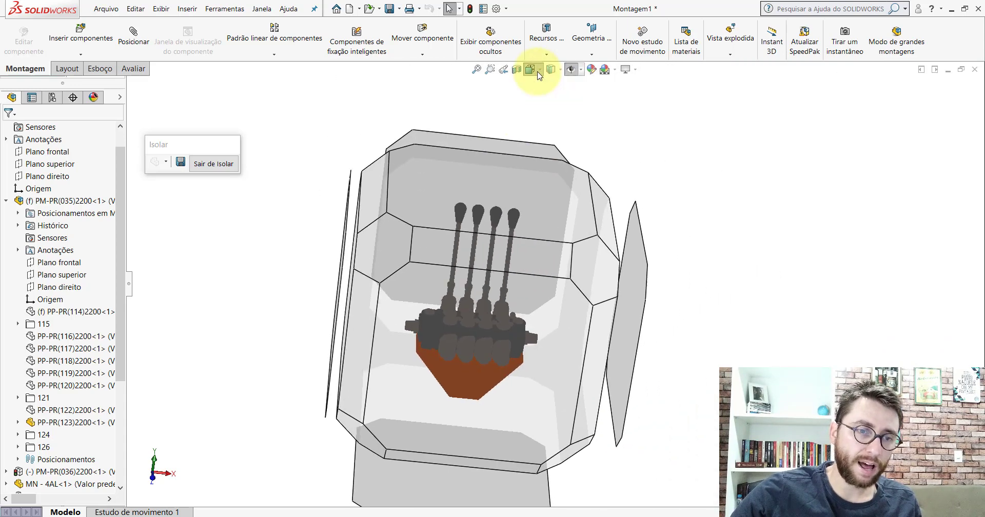
left_click(519, 294)
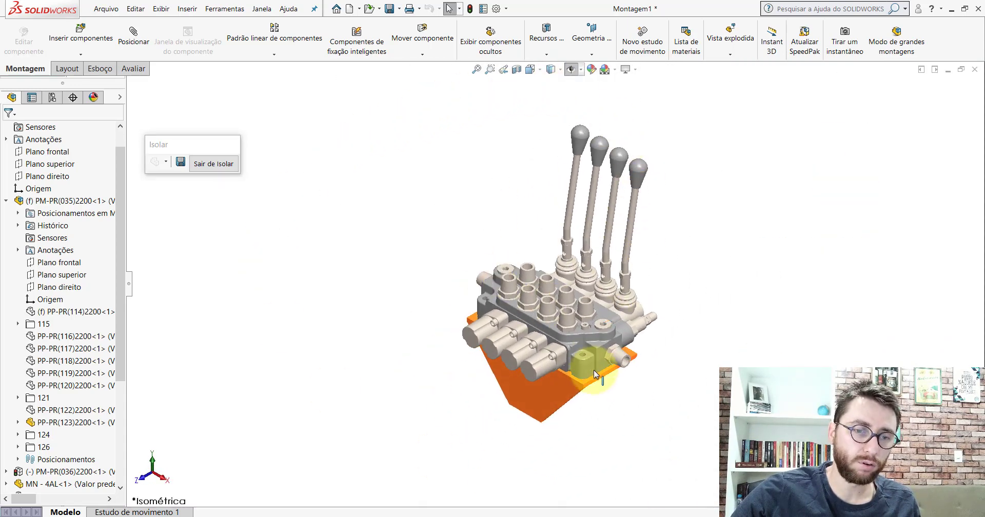
scroll(586, 322, "down", 5)
scroll(587, 323, "down", 3)
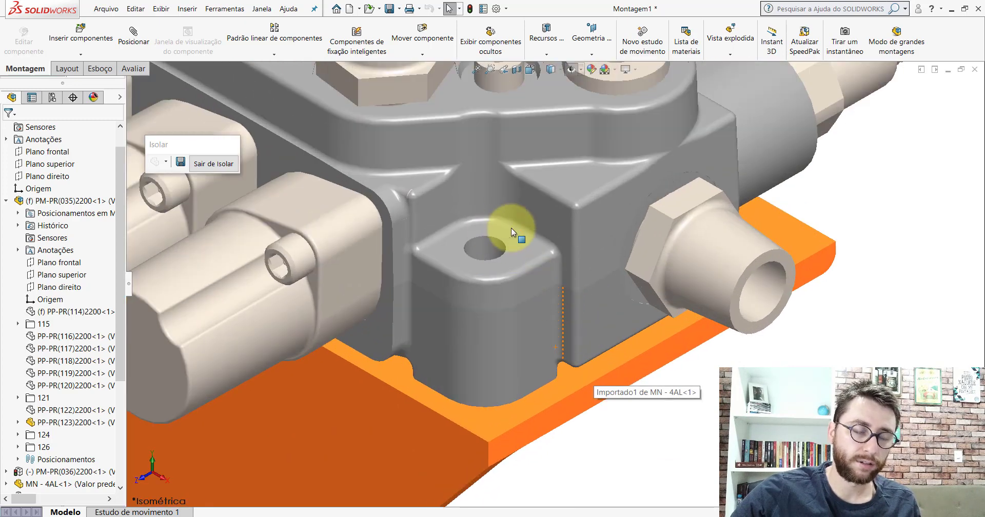
scroll(505, 277, "up", 8)
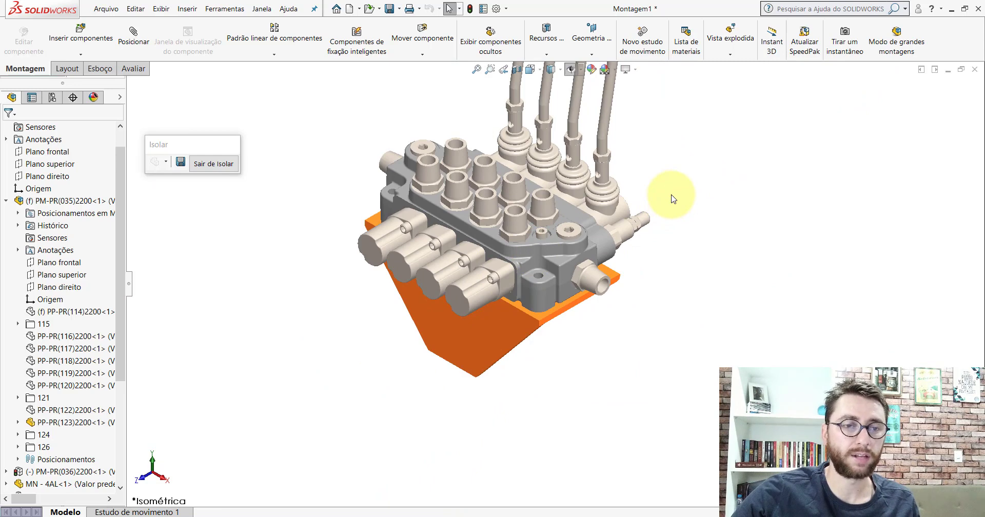
left_click(80, 32)
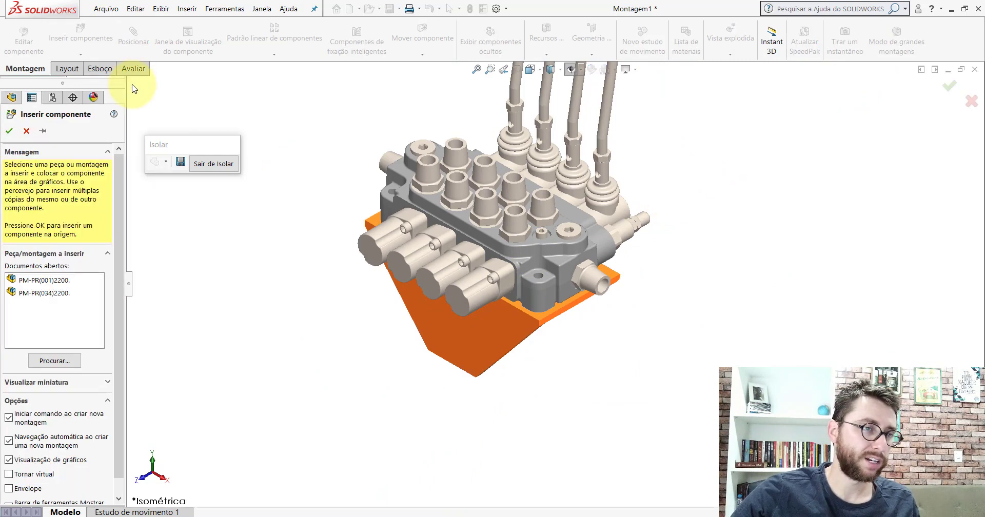
left_click(66, 365)
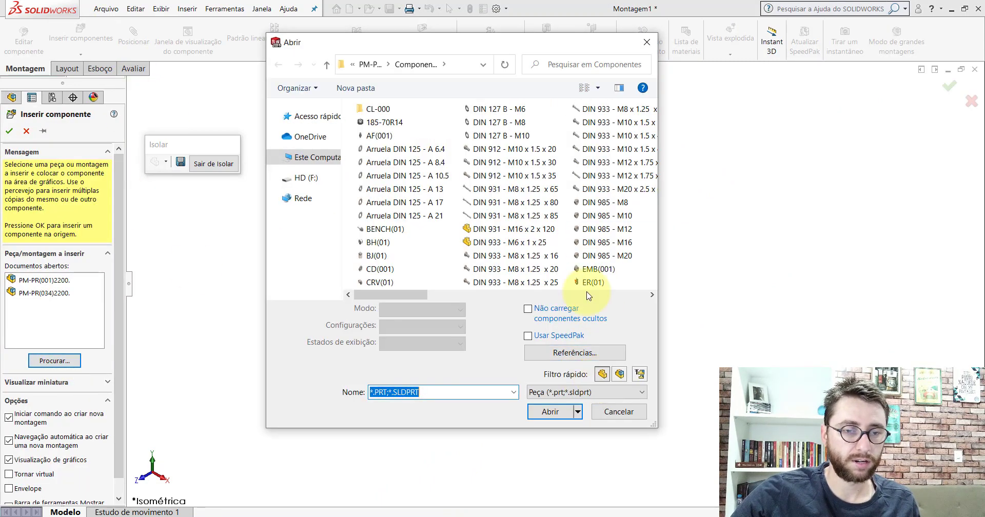
left_click(421, 163)
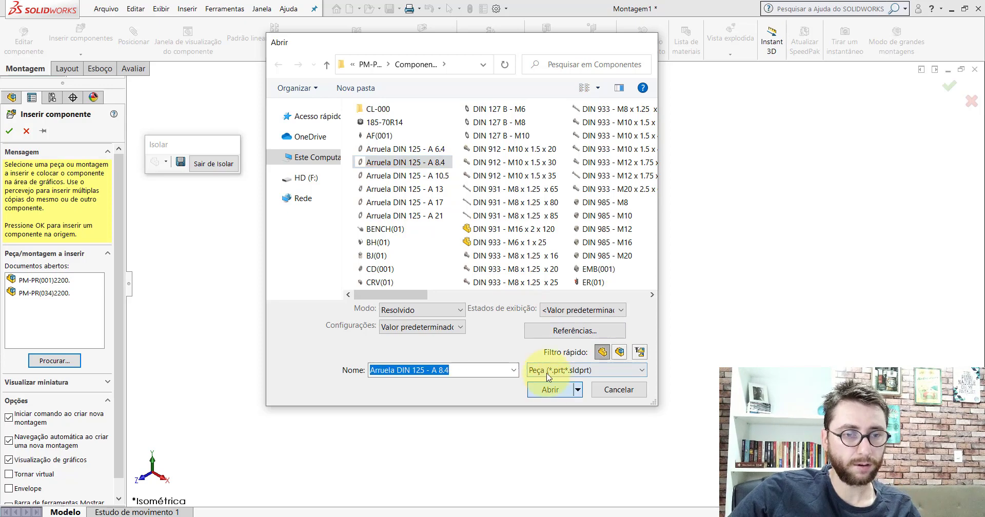
left_click(550, 388)
scroll(573, 318, "down", 5)
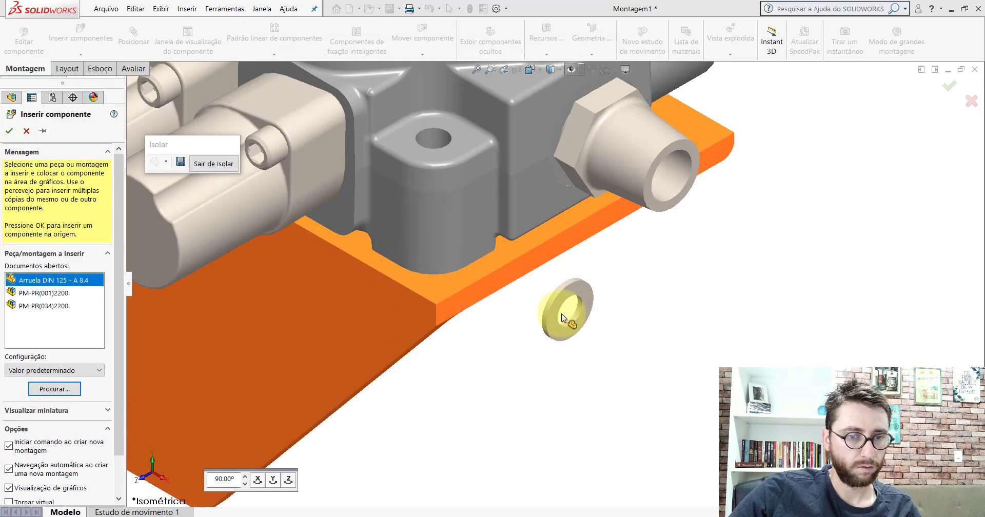
left_click(577, 292)
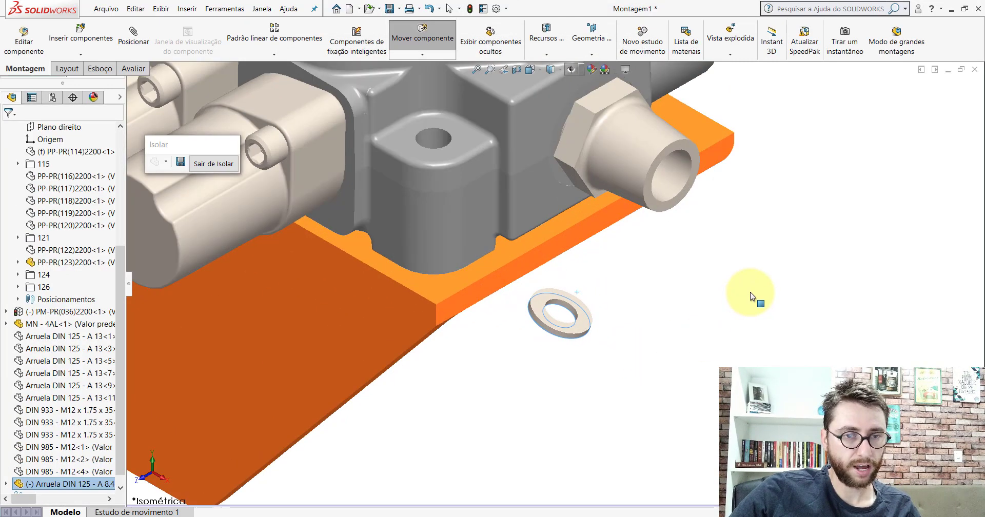
key("Escape")
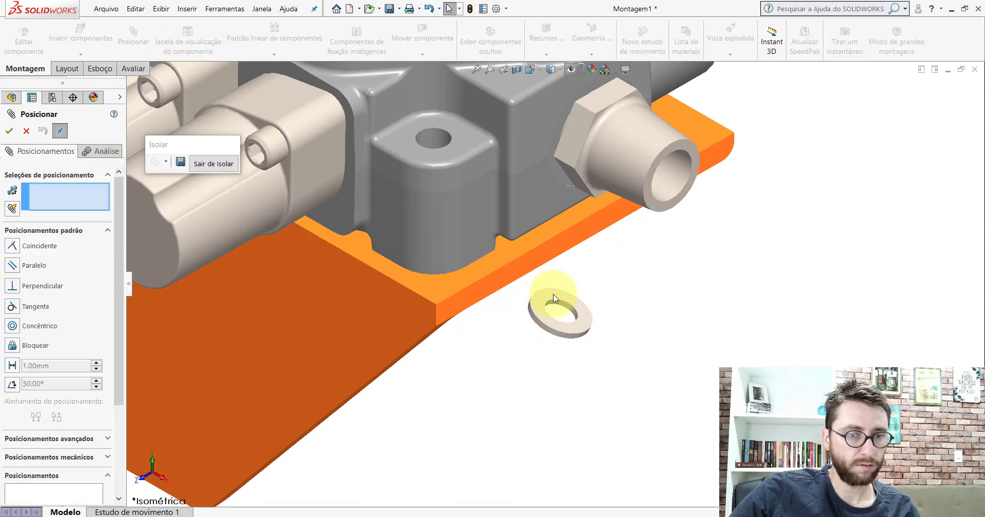
- Mate the washer's flat underside coincident with the top face of the valve's corner mounting lug
middle_click_drag(567, 310, 534, 121)
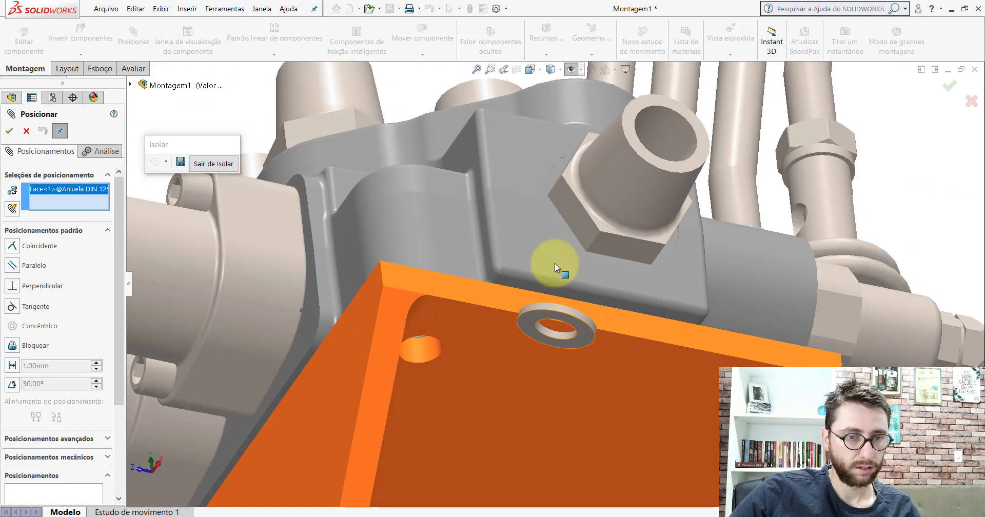
middle_click_drag(555, 263, 515, 348)
left_click(421, 160)
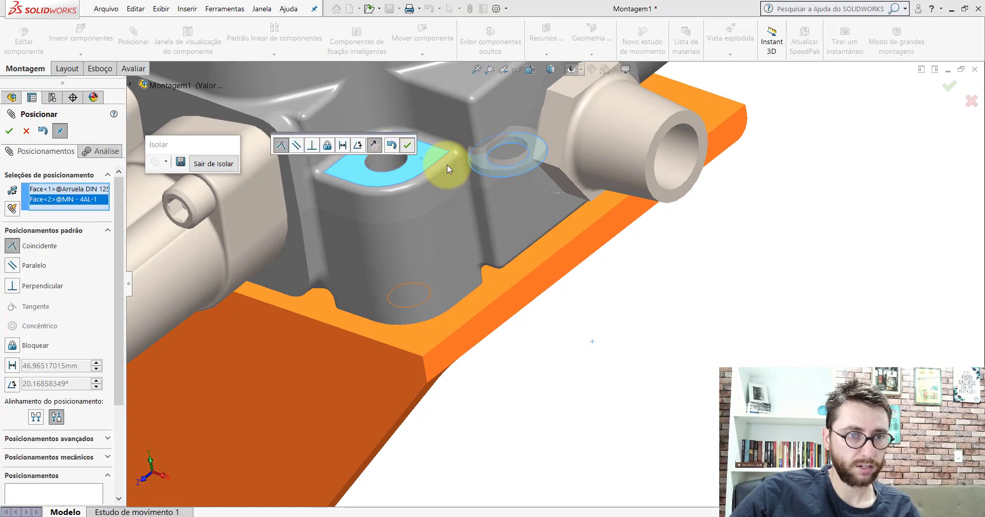
- Mate the washer's bore concentric with the mounting hole in the valve's corner lug and finish mating
scroll(528, 160, "down", 7)
left_click(495, 183)
scroll(495, 186, "up", 4)
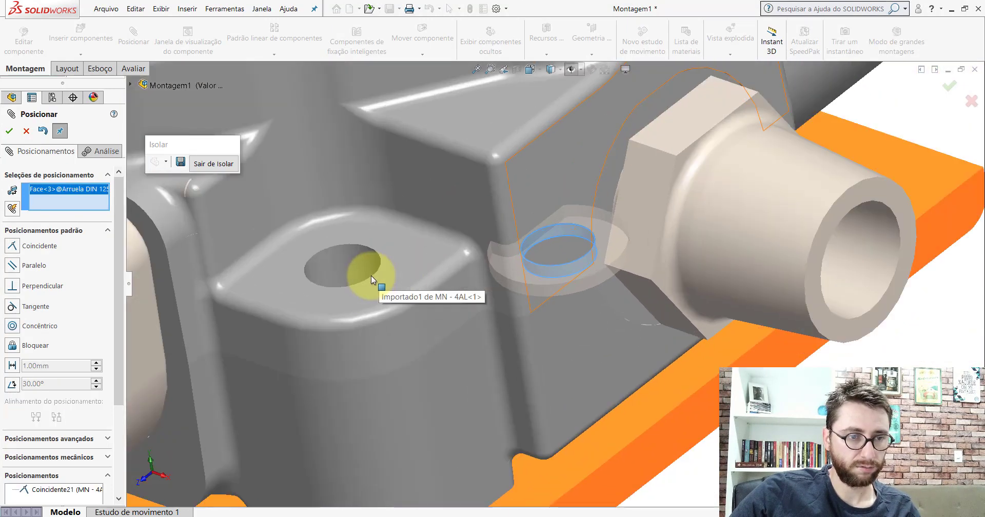
scroll(370, 267, "down", 3)
left_click(355, 248)
left_click(357, 252)
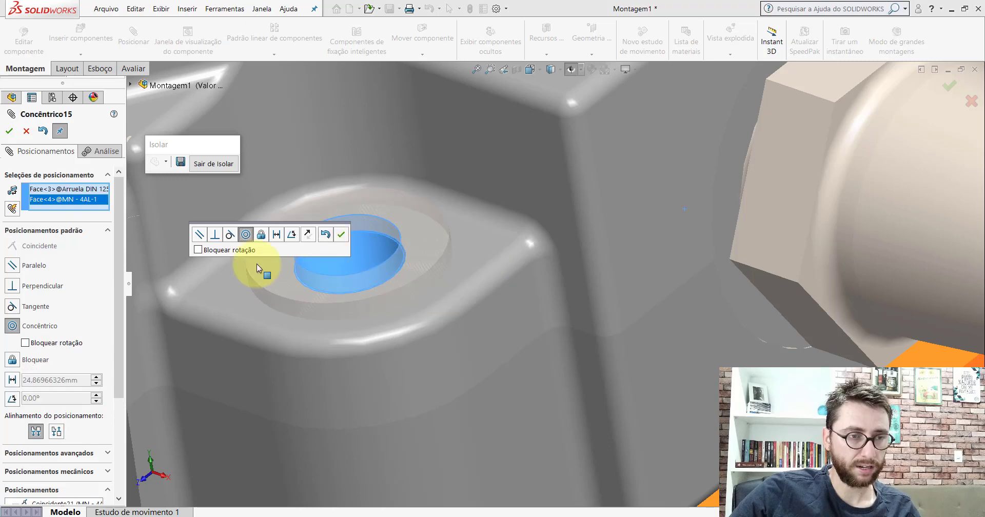
left_click(341, 236)
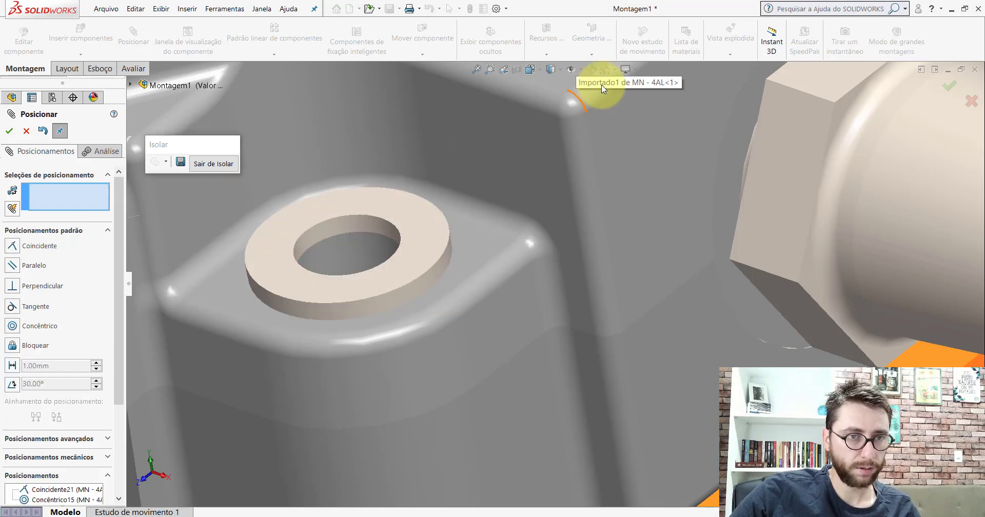
key("Escape")
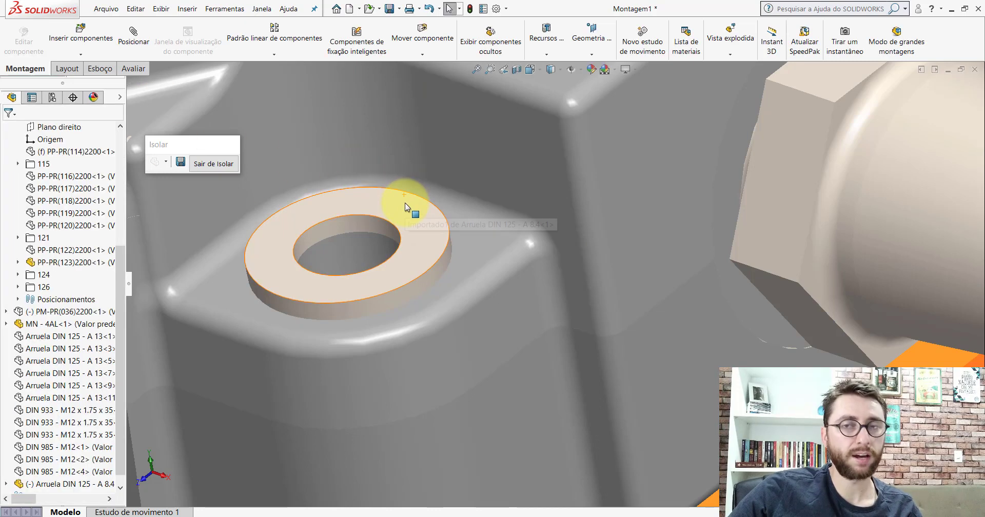
- Open the Arruela DIN 125 - A 8.4 washer part in isometric view and show its Plano superior
left_click(405, 202)
left_click(434, 141)
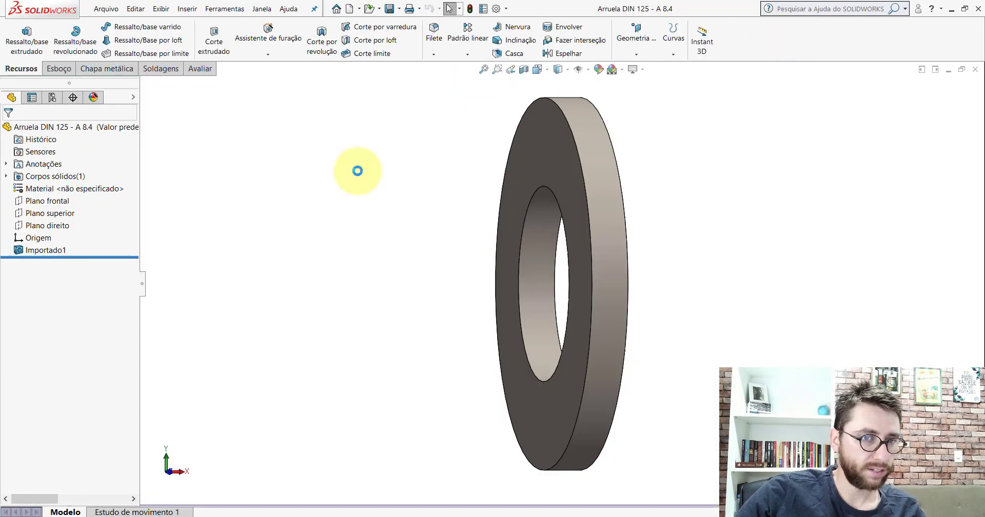
left_click(537, 69)
left_click(583, 88)
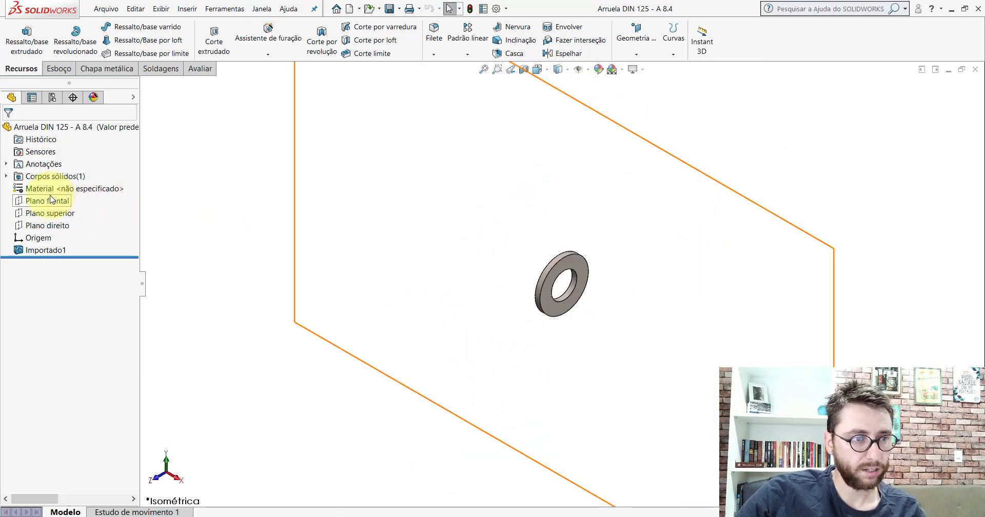
left_click(57, 213)
left_click(80, 198)
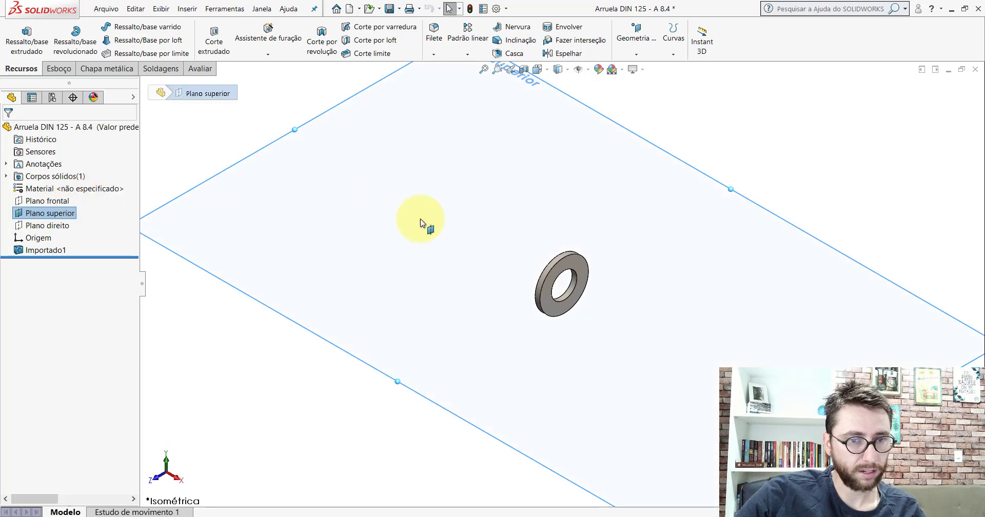
- Shrink the washer's Plano superior to roughly the size of the washer, save the part, and close it to return to Montagem1
key("f")
left_click_drag(517, 158, 565, 267)
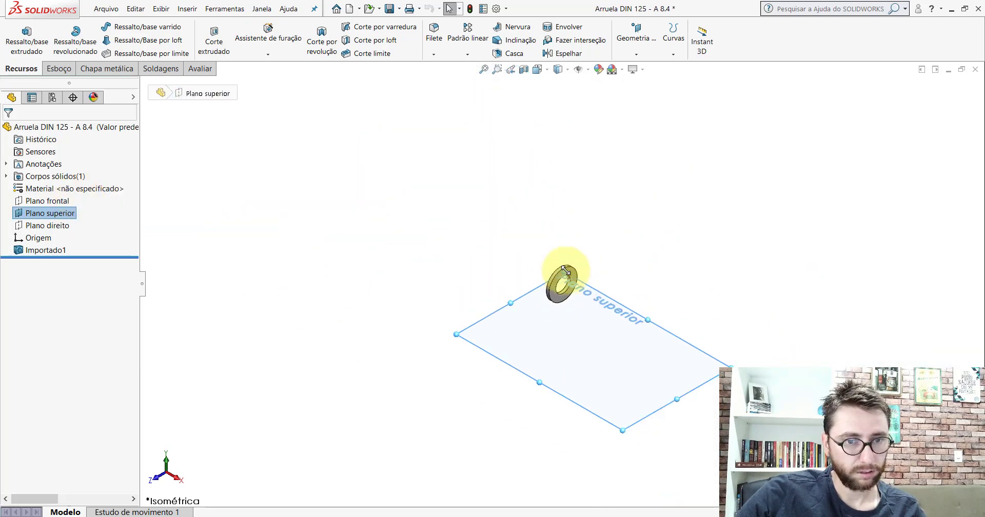
left_click_drag(575, 323, 557, 296)
scroll(609, 283, "down", 5)
left_click(595, 225)
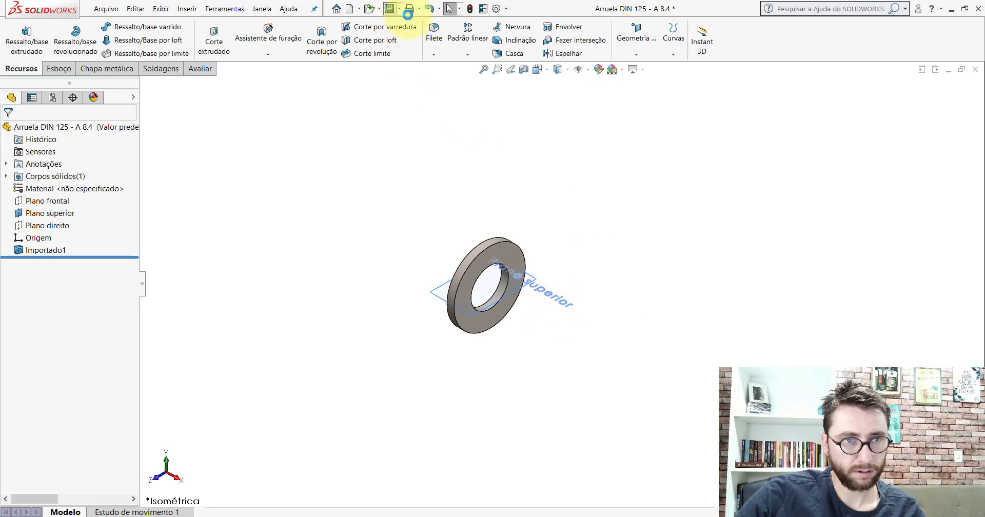
left_click(974, 70)
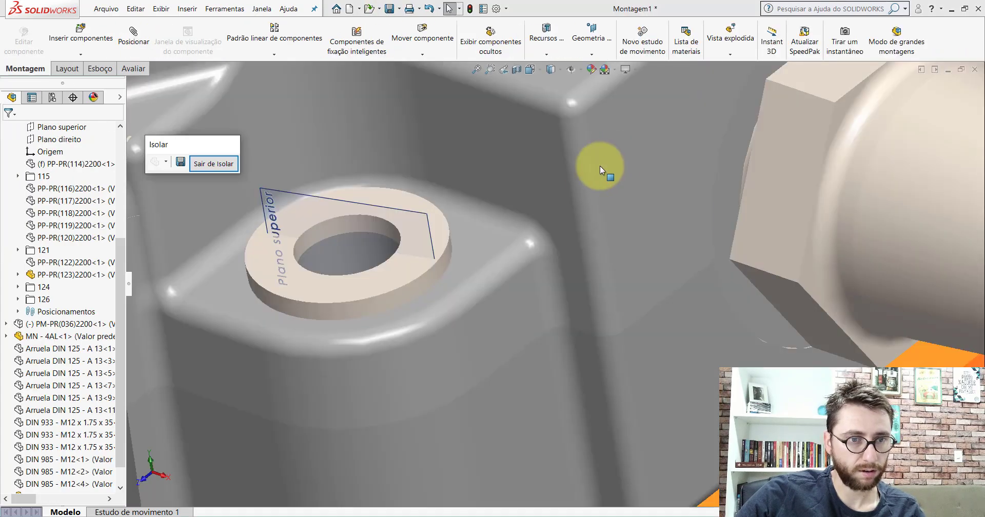
- Mate the washer's Plano superior parallel to the side edge face of support plate PP-PR(123)2200, and hide the reference planes
left_click(133, 37)
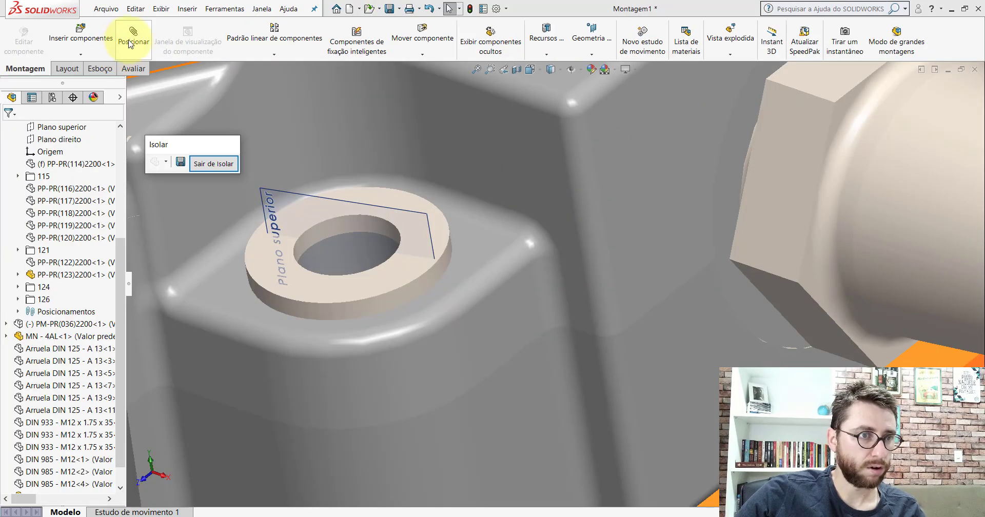
left_click(343, 205)
scroll(608, 253, "up", 6)
middle_click_drag(611, 272, 610, 376)
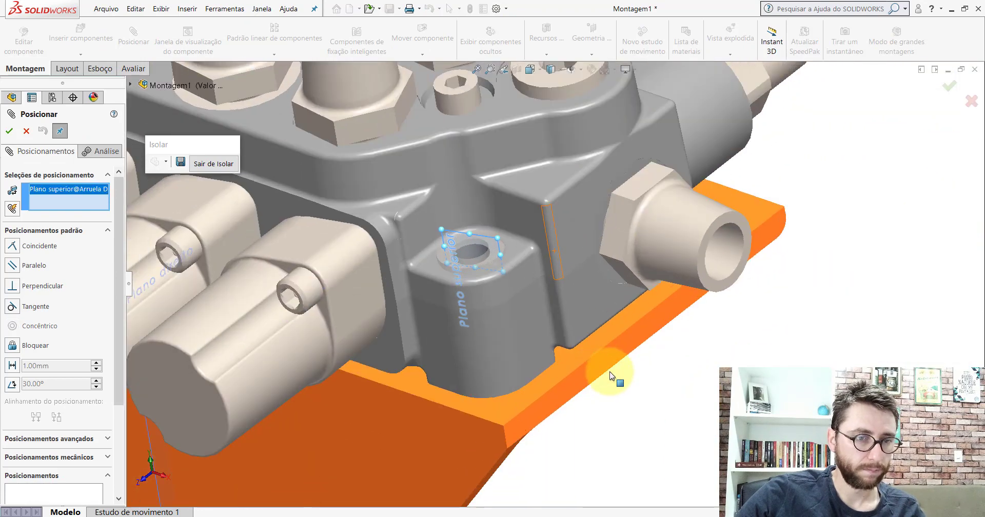
scroll(598, 361, "up", 3)
scroll(579, 345, "down", 3)
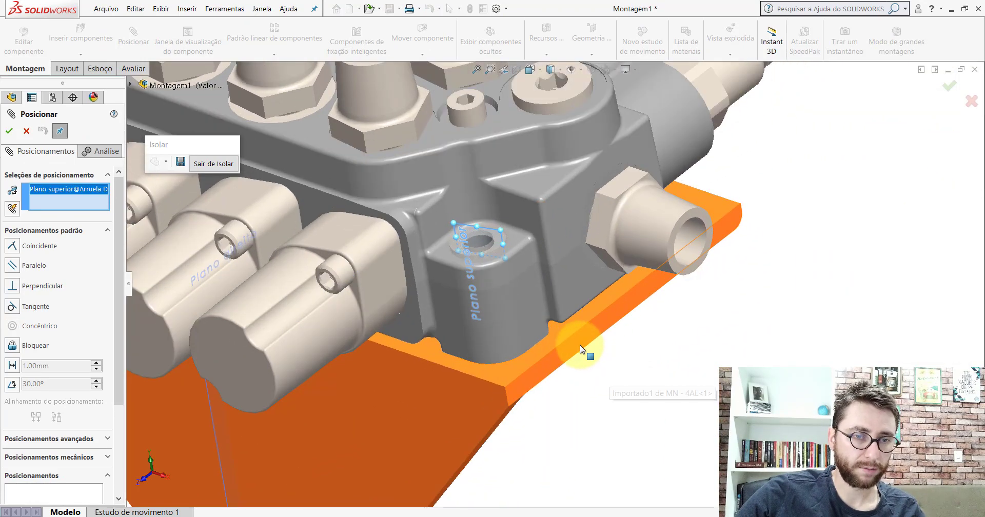
left_click(569, 341)
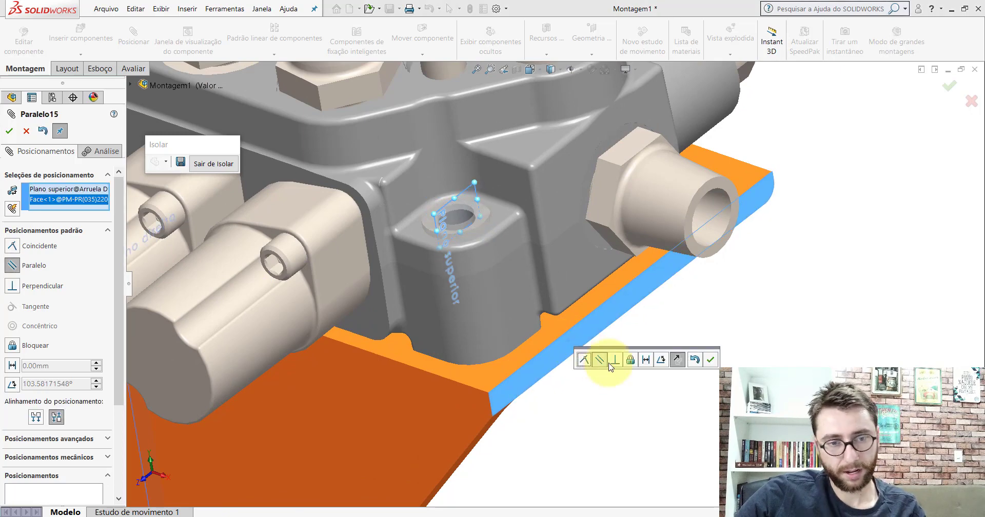
left_click(710, 360)
key("Escape")
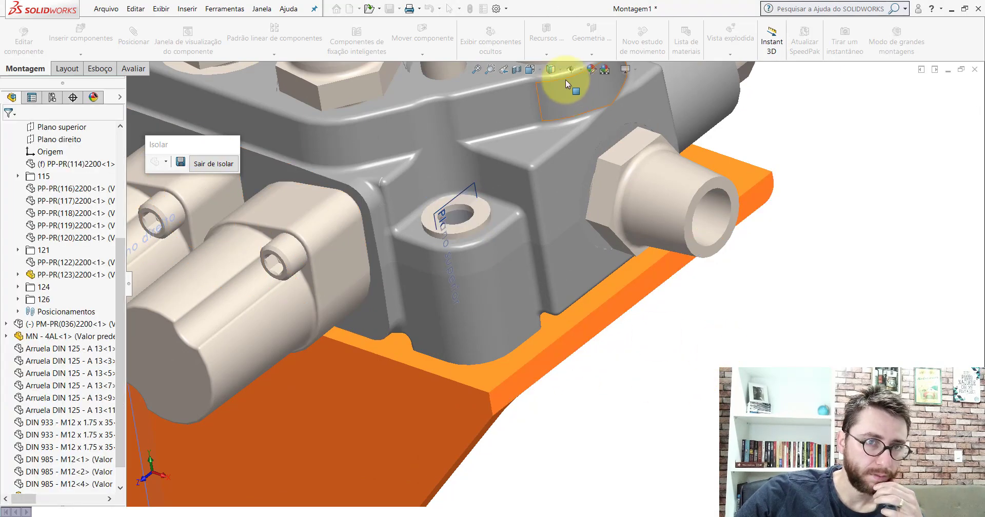
left_click(570, 69)
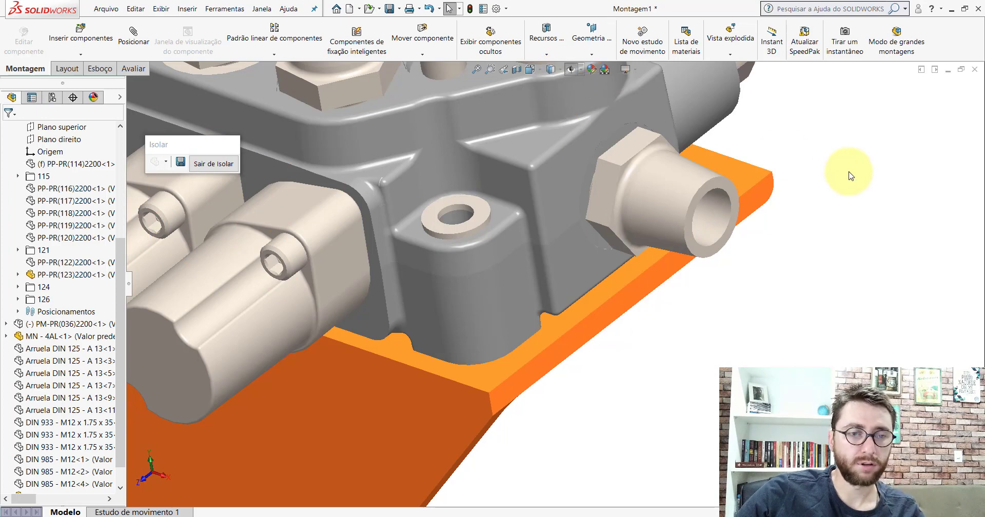
- Switch to PM-PR(034)2200 and check in the assembly tree which hex bolt size fastens the valve's corner lug
scroll(626, 237, "up", 5)
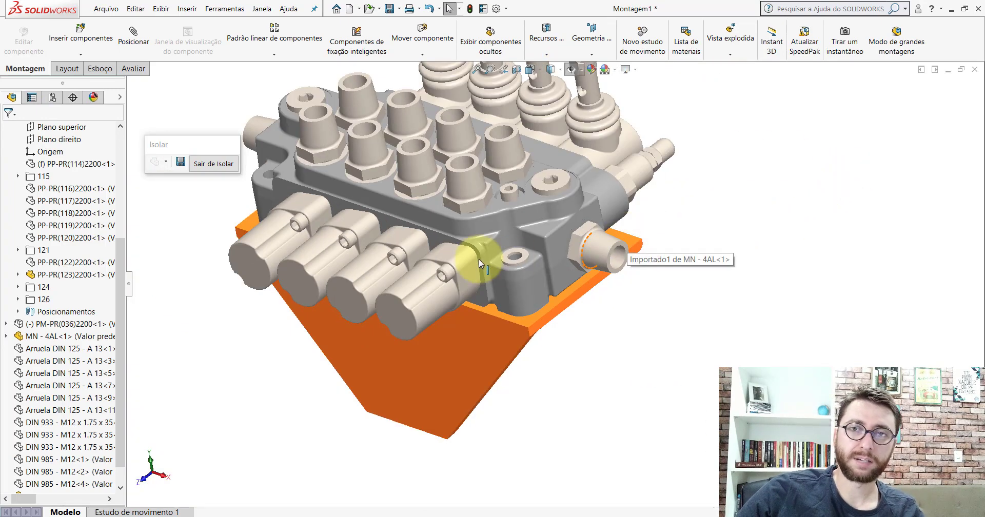
scroll(544, 260, "down", 4)
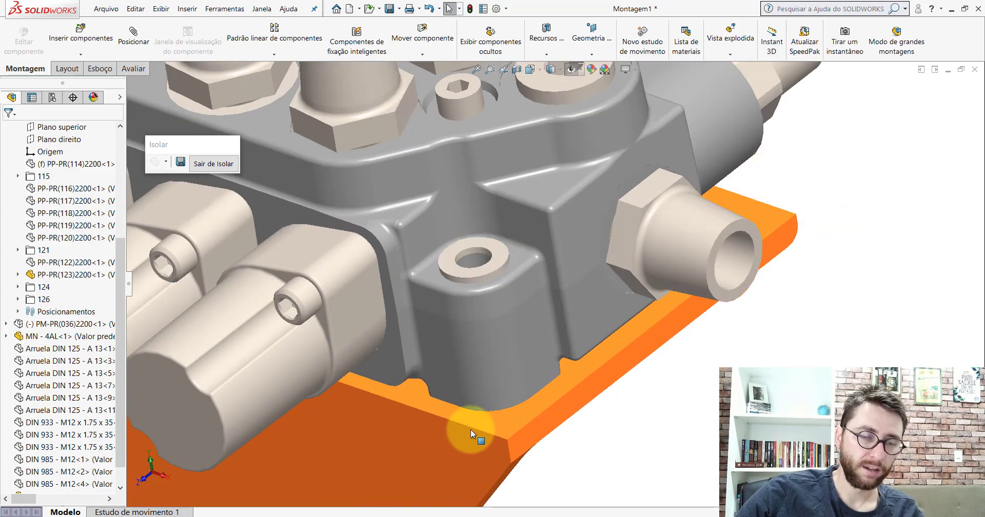
middle_click_drag(490, 385, 457, 462)
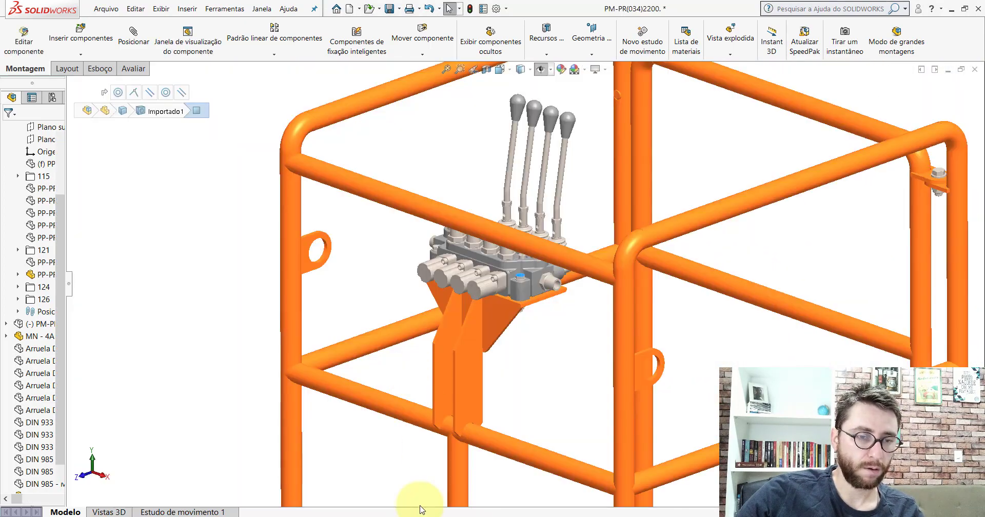
left_click(467, 322)
scroll(530, 290, "down", 5)
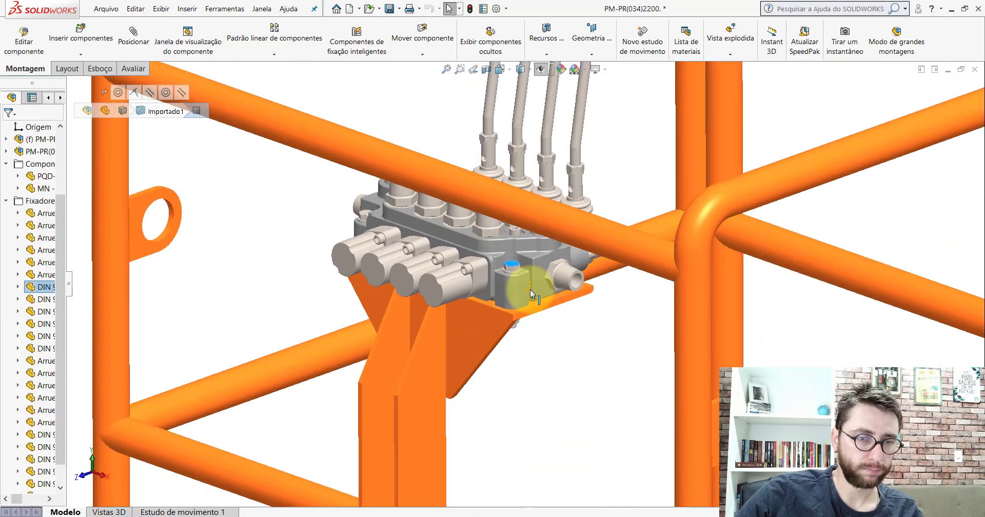
left_click(500, 245)
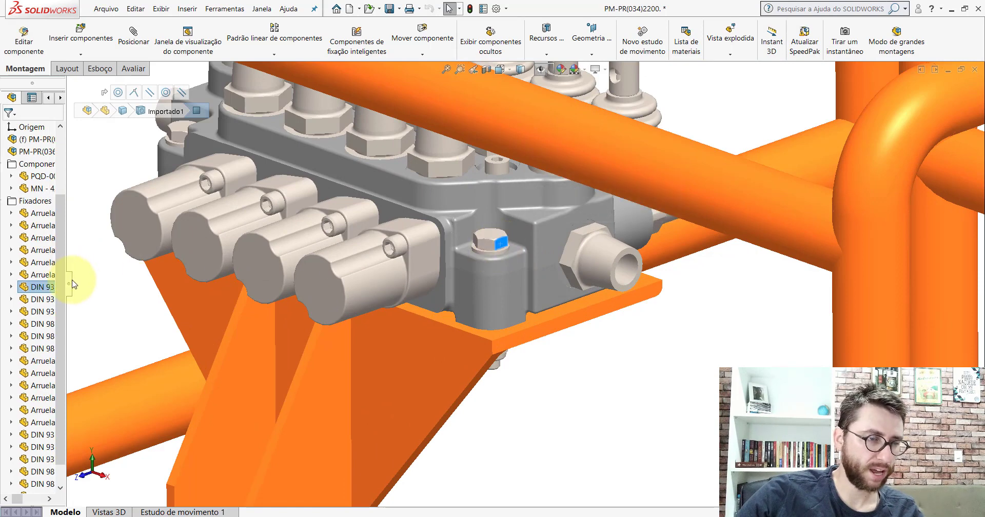
left_click_drag(68, 283, 179, 285)
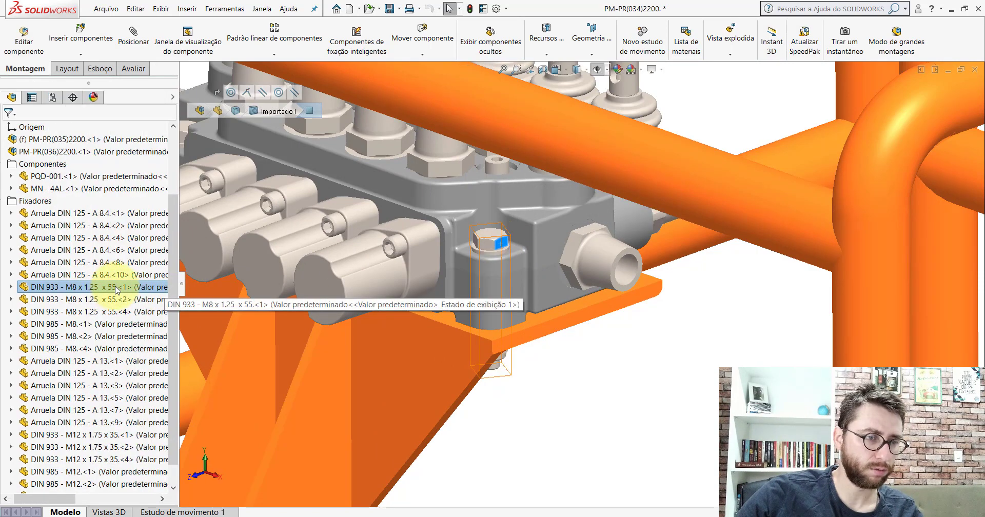
left_click_drag(181, 285, 99, 286)
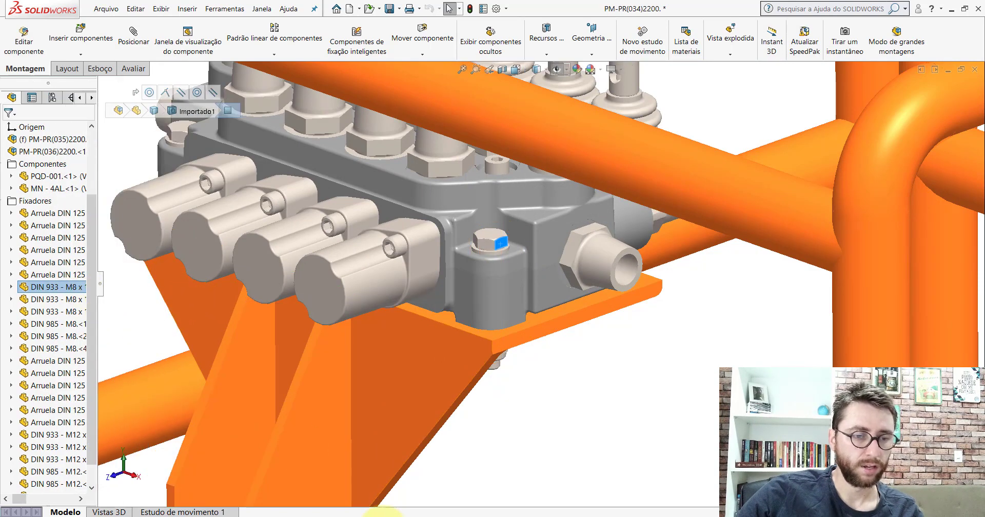
- Switch back to Montagem1, end the component isolation, and show the whole basket assembly in isometric view
mouse_move(456, 516)
left_click(576, 477)
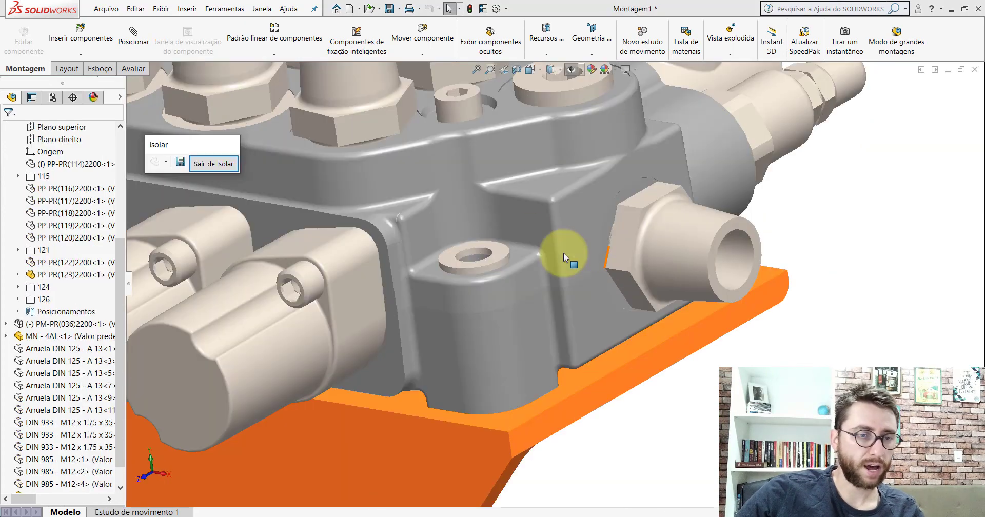
scroll(478, 259, "up", 3)
scroll(297, 226, "up", 3)
scroll(334, 264, "down", 3)
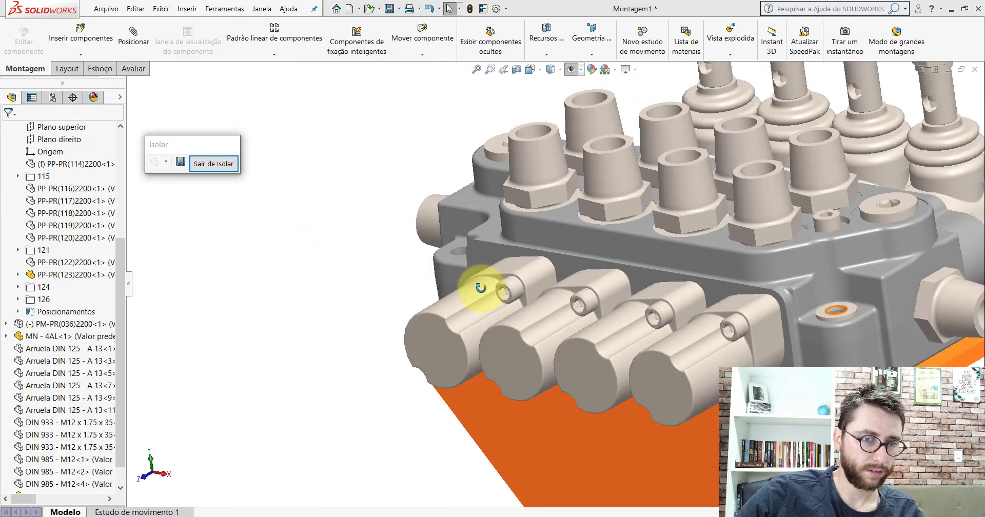
middle_click_drag(481, 288, 652, 277)
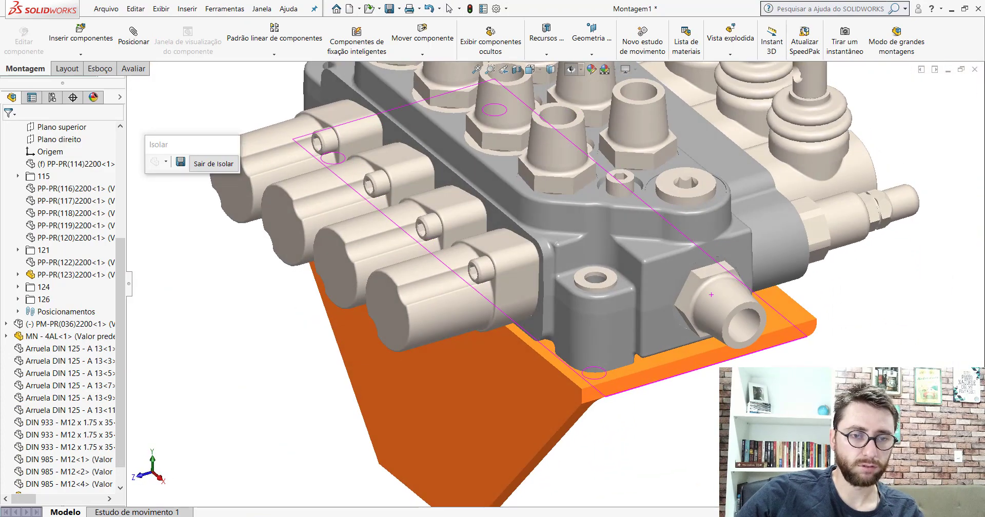
scroll(644, 280, "up", 3)
scroll(608, 254, "down", 2)
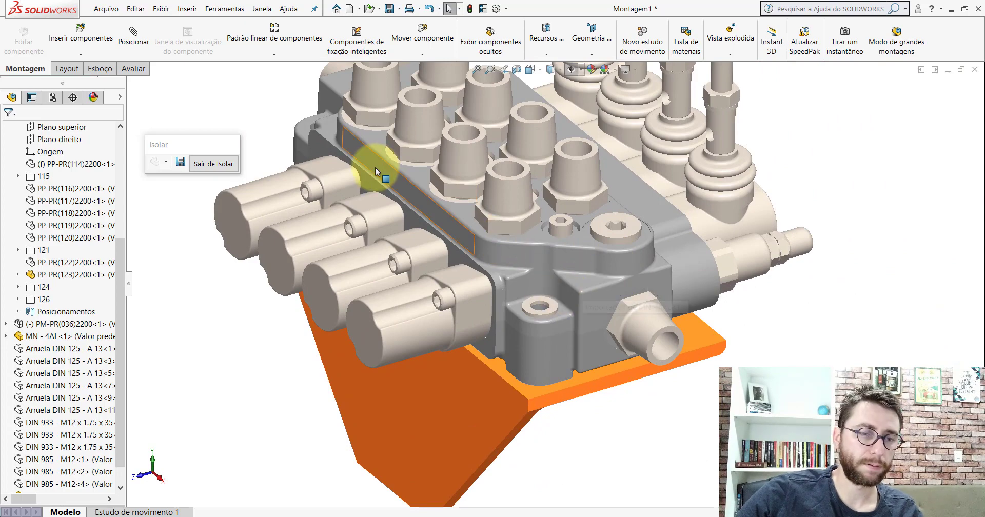
left_click(213, 164)
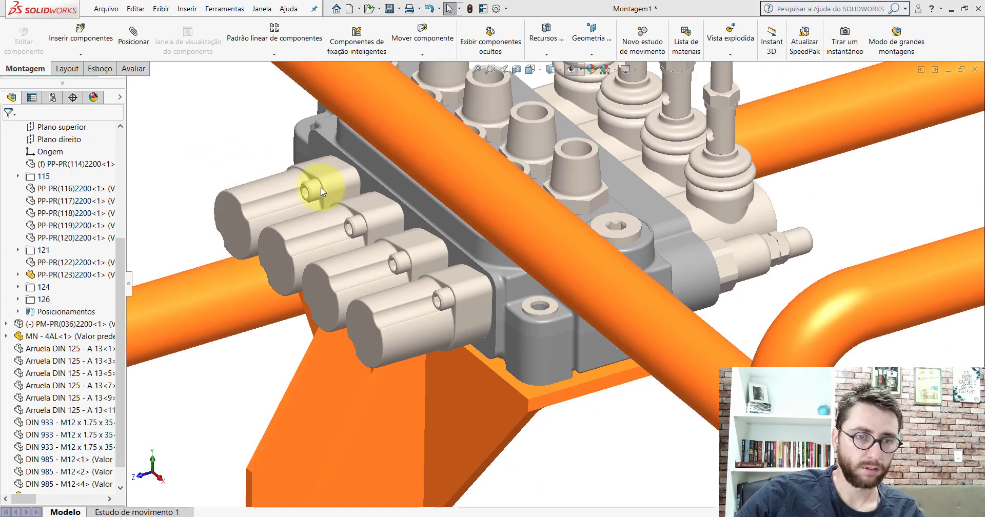
left_click(530, 69)
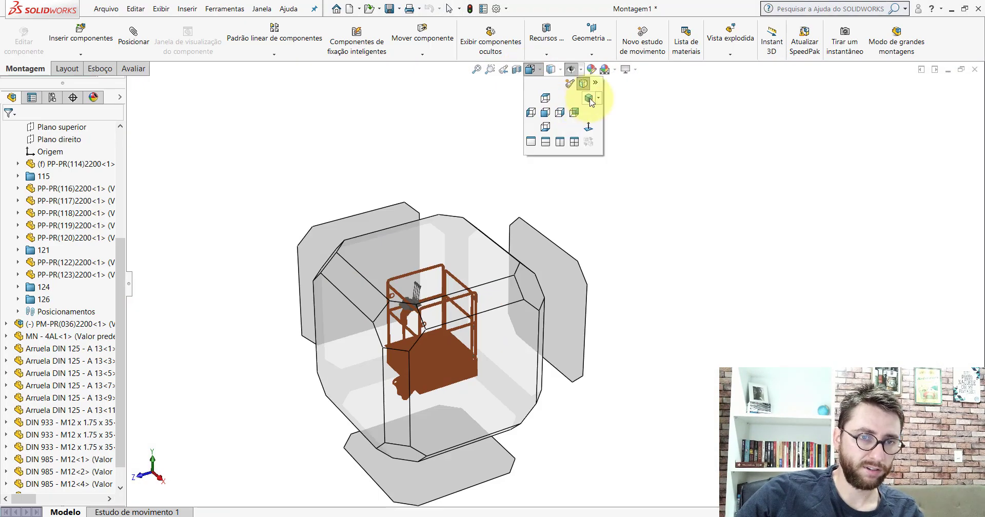
left_click(548, 120)
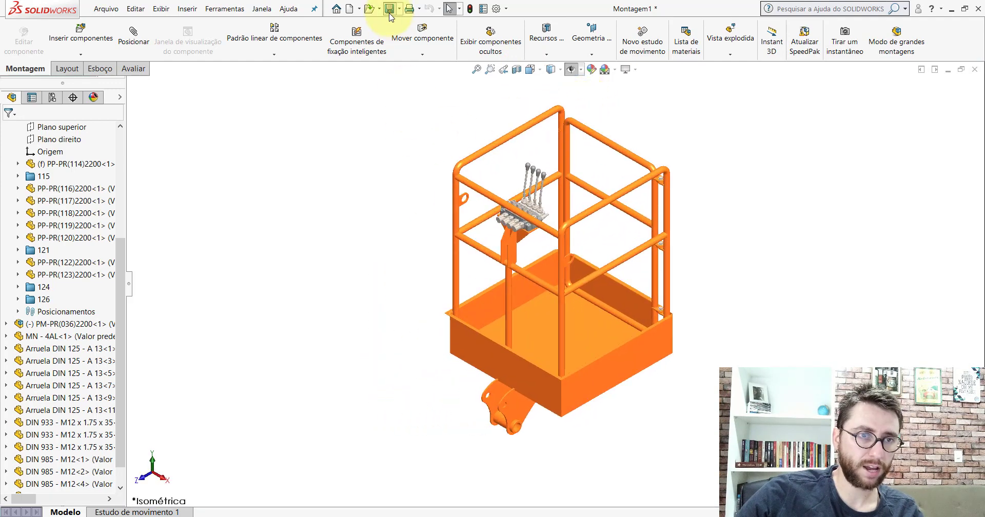
- Save the assembly as PM-PR(034)2200 in the PM-PR(001)2200 folder on the desktop (Área de Trabalho)
left_click(389, 10)
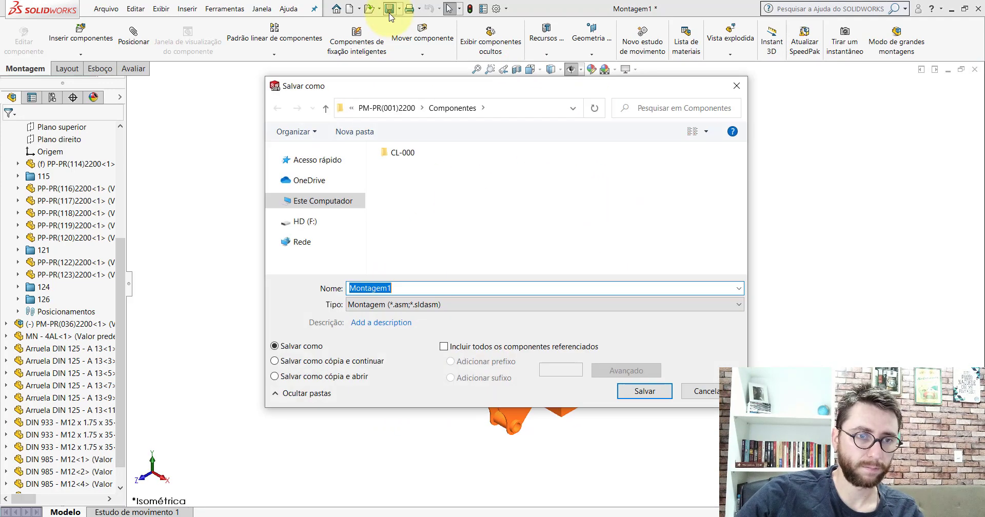
left_click(272, 160)
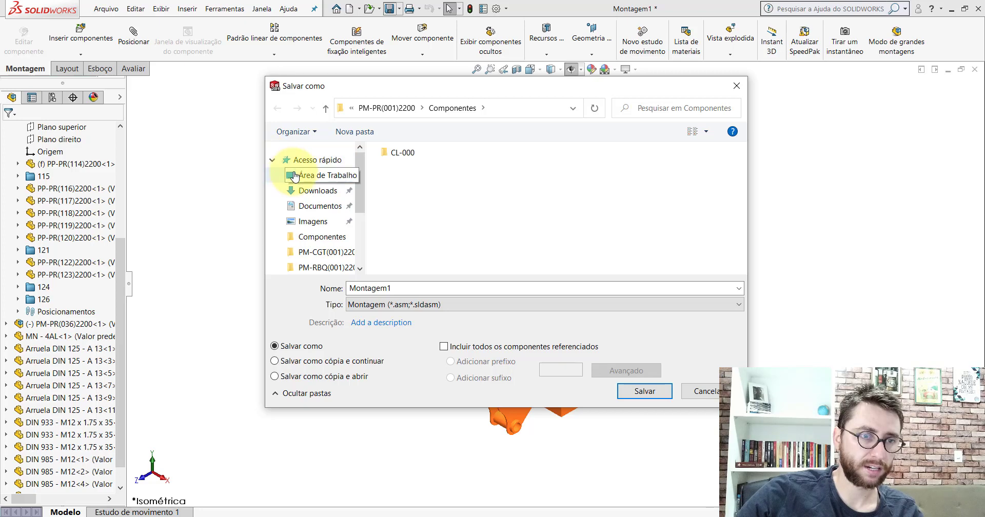
left_click(295, 176)
left_click(272, 160)
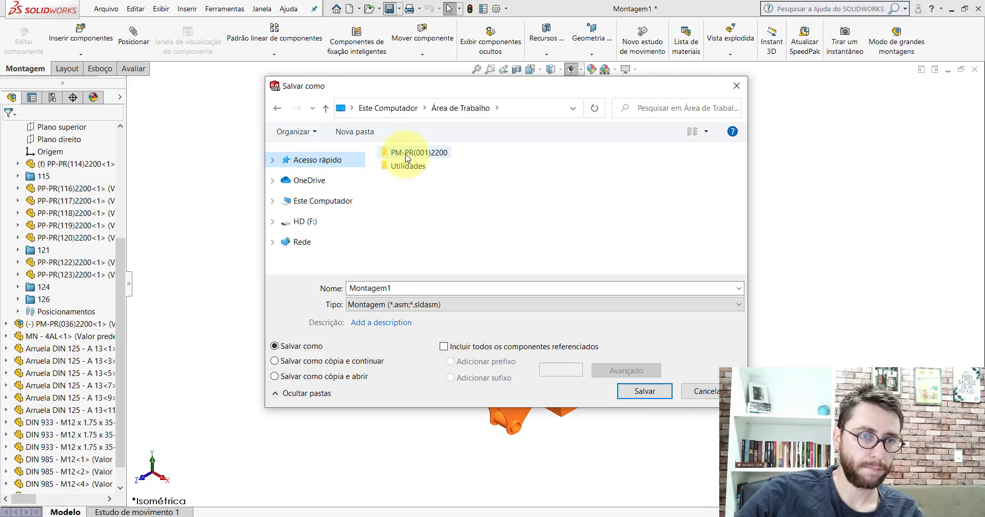
double_click(406, 153)
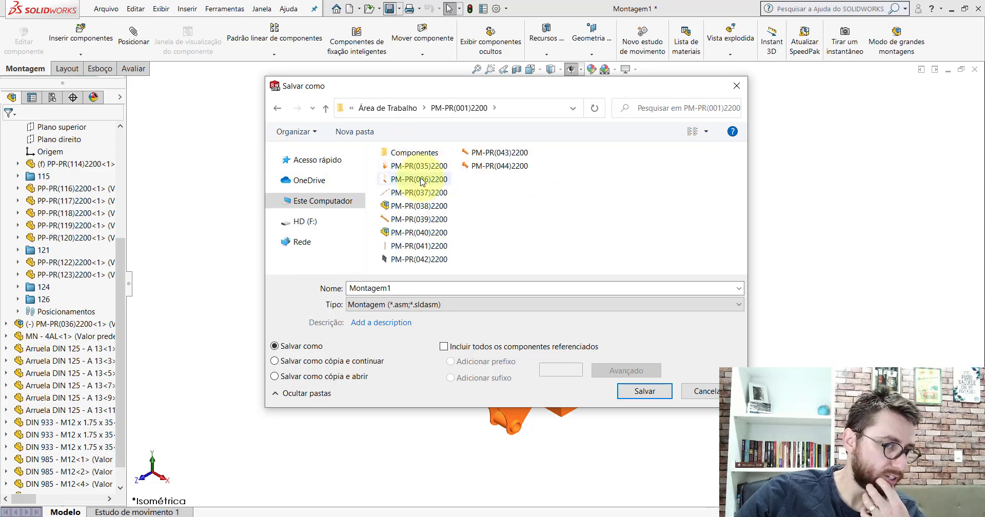
left_click(419, 168)
left_click(424, 291)
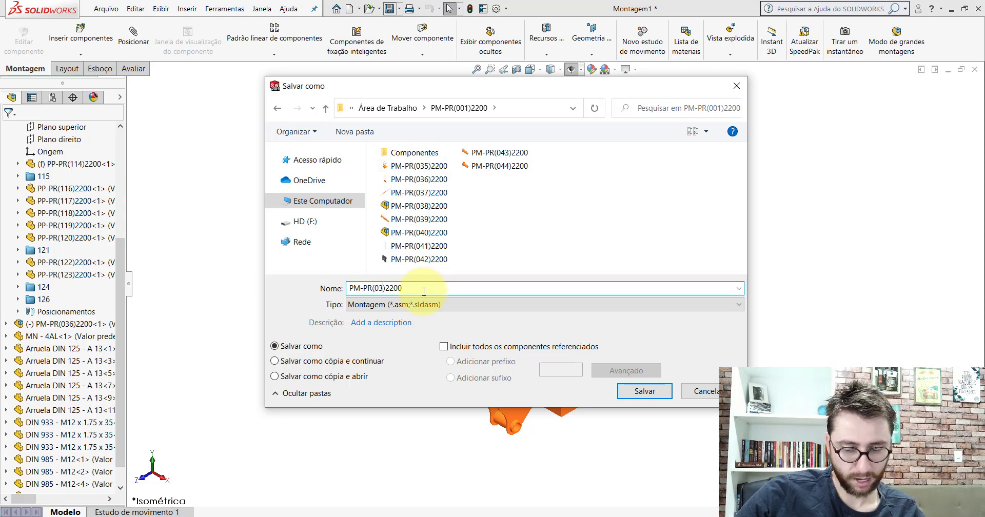
key("Return")
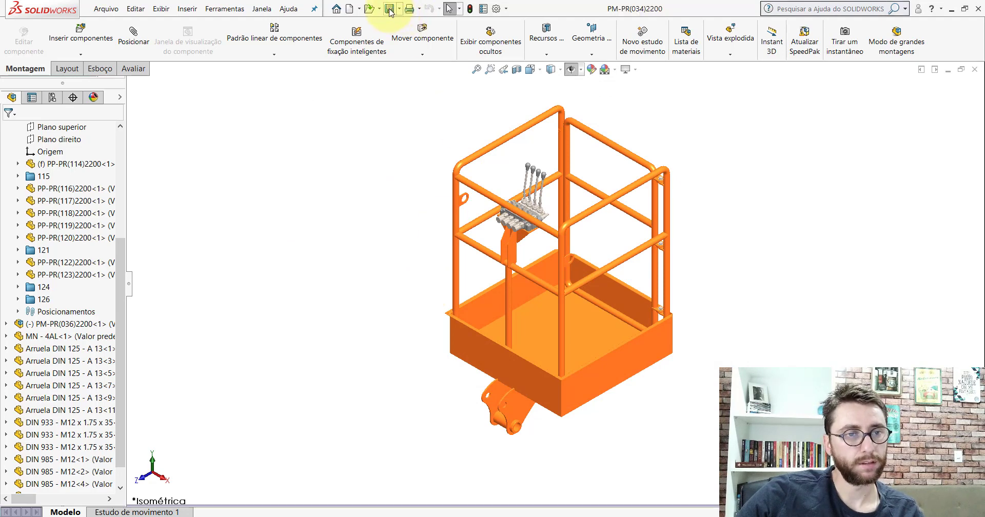
- Switch to the reference assembly window showing the bolted valve and minimise it to reveal the desktop
left_click(441, 216)
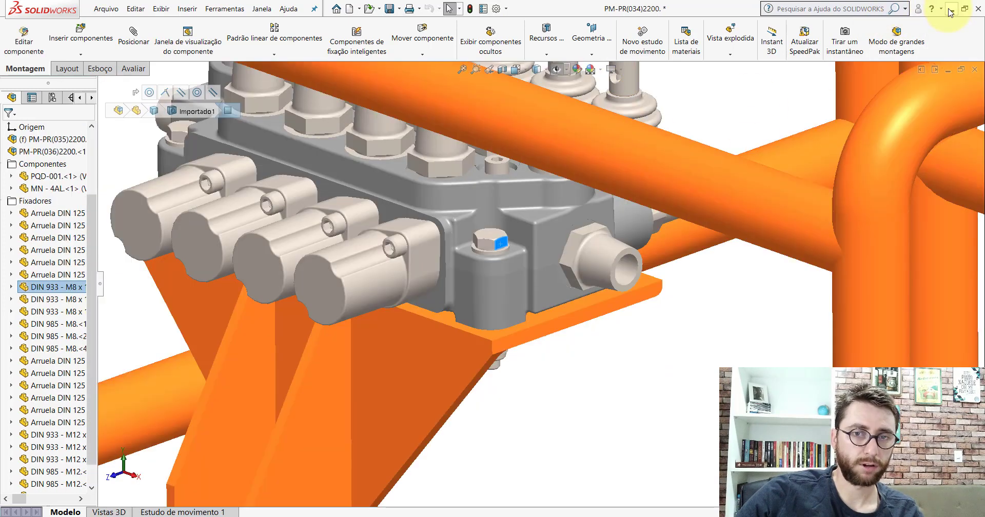
left_click(950, 10)
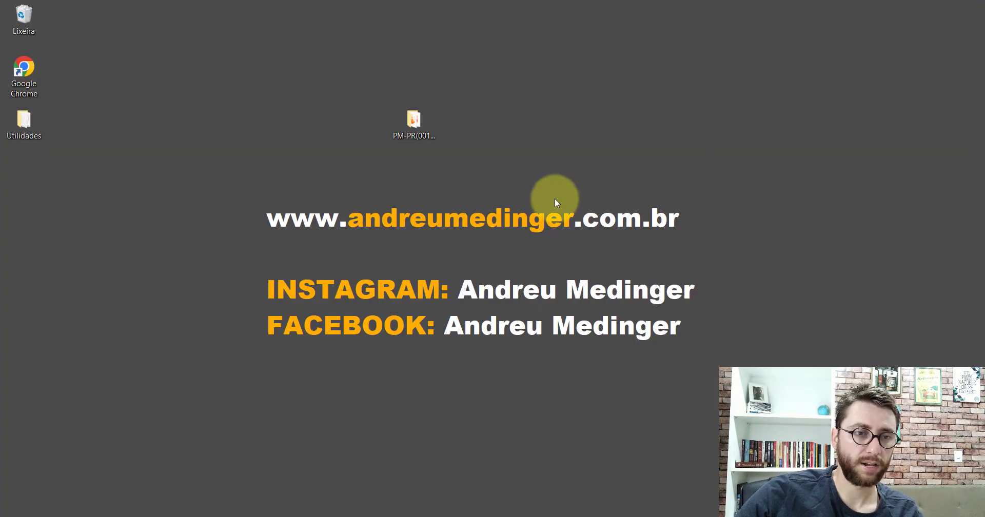